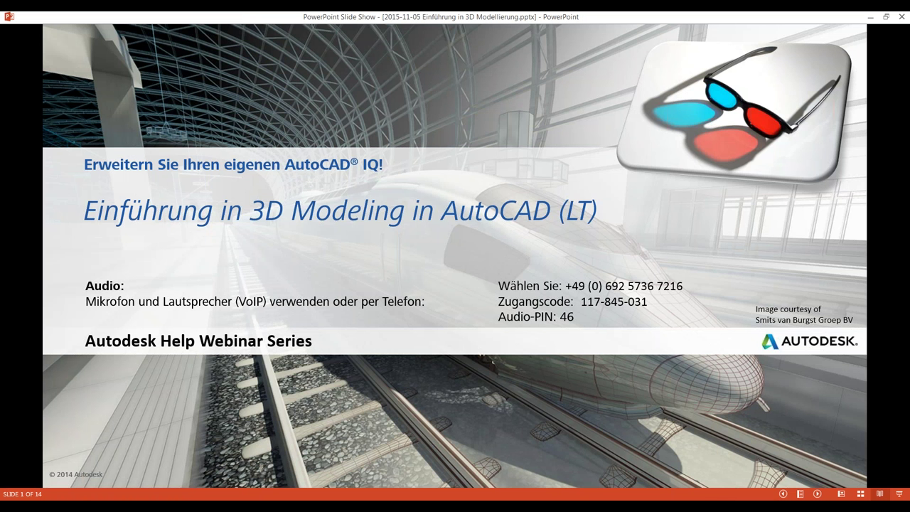
# - Advance the slide show from the title slide to slide 3, 'Bevor wir beginnen…'
pyautogui.press('Right')
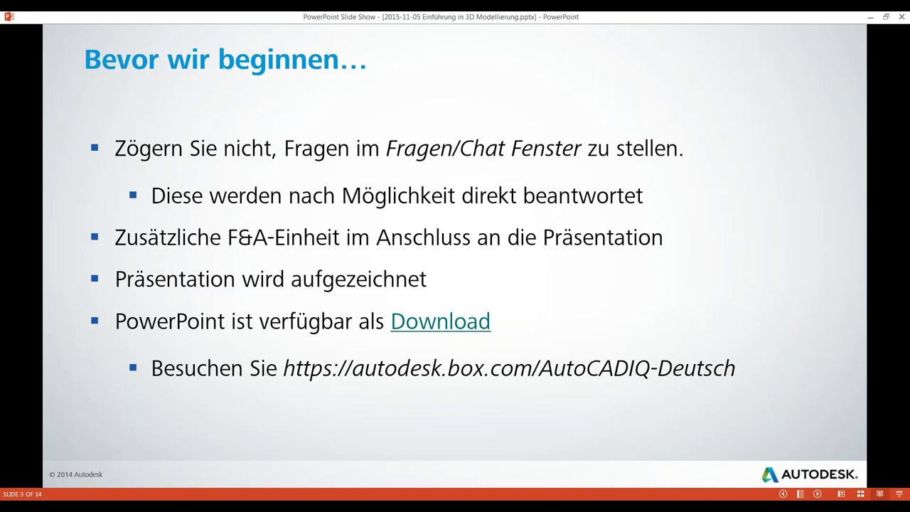
# - Advance to slide 4 about the help-webinars website, future webinars and feedback
pyautogui.press('Right')
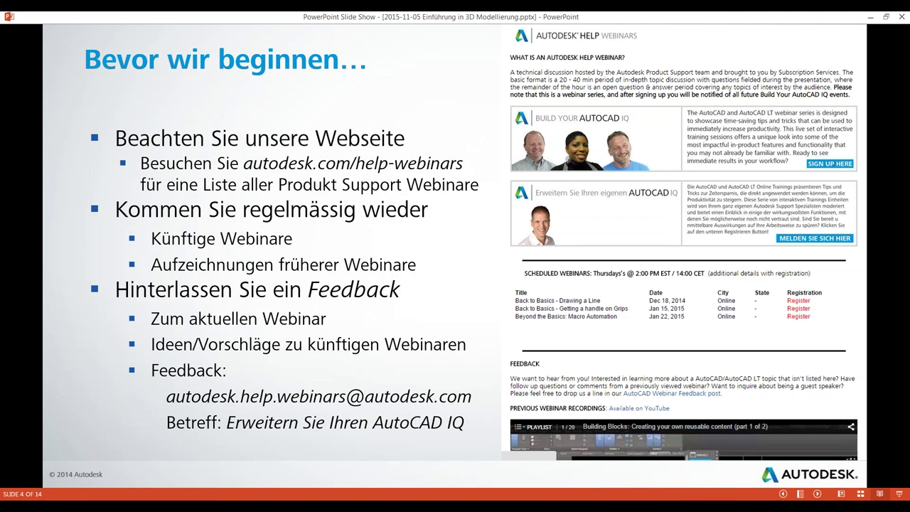
# - Advance the slide show to slide 5 with questions for the audience
pyautogui.press('Right')
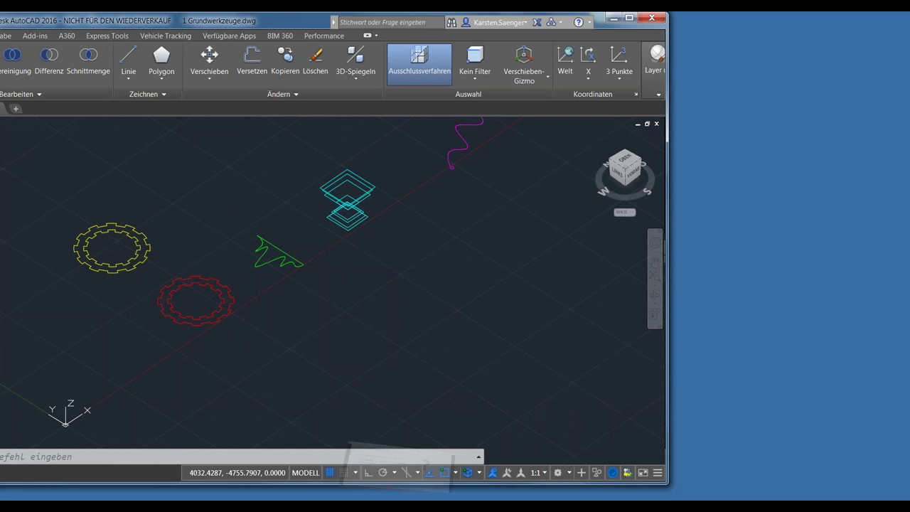
# - Return the slide show to full screen and advance to slide 6, previous AutoCAD IQ webinars 11–20
pyautogui.hotkey('alt', 'Tab')
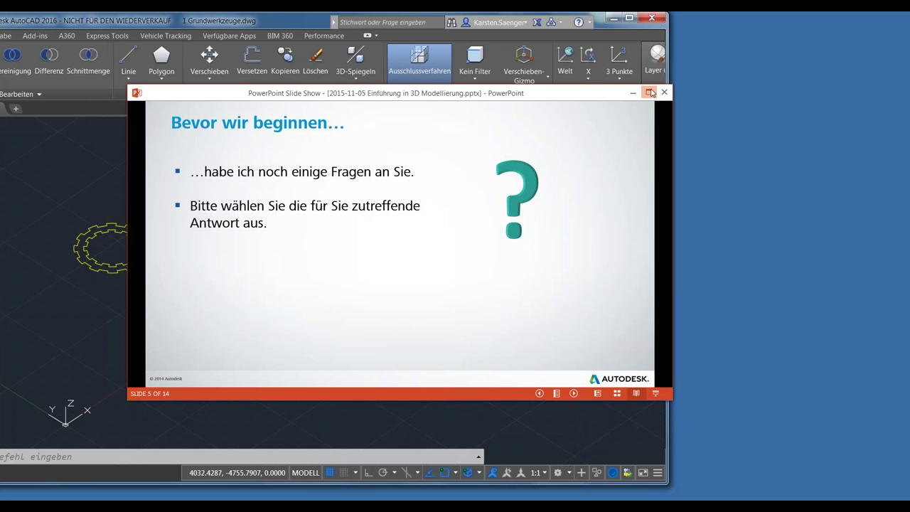
pyautogui.click(648, 92)
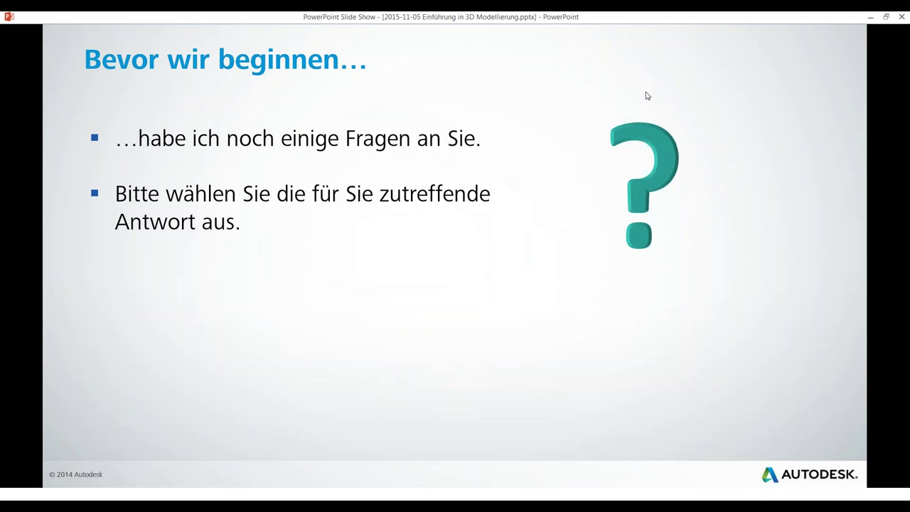
pyautogui.click(486, 333)
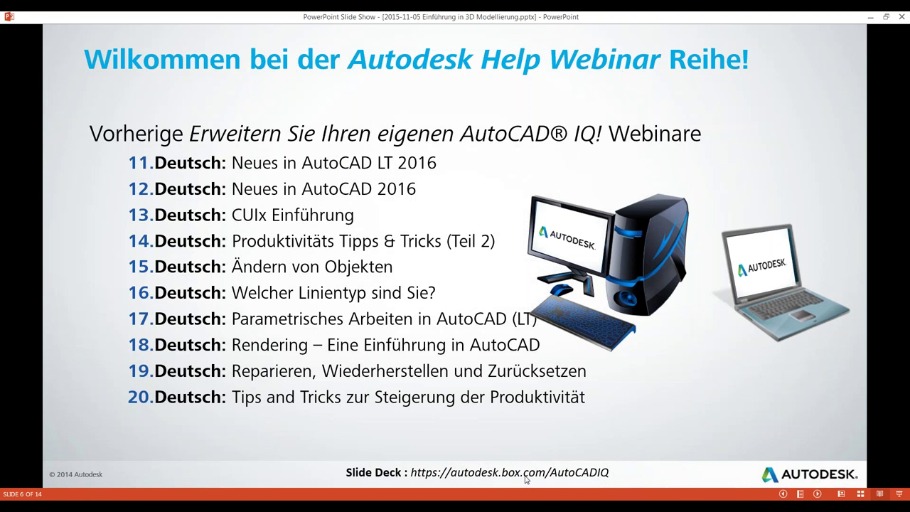
# - Reveal the YouTube line, then advance past Knowledge Network to the 12 November 2015 title slide
pyautogui.press('Right')
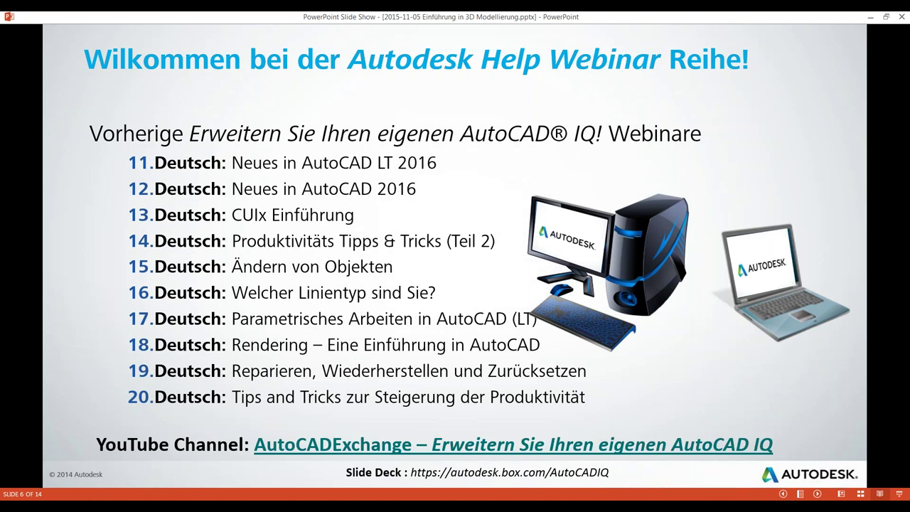
pyautogui.press('Right')
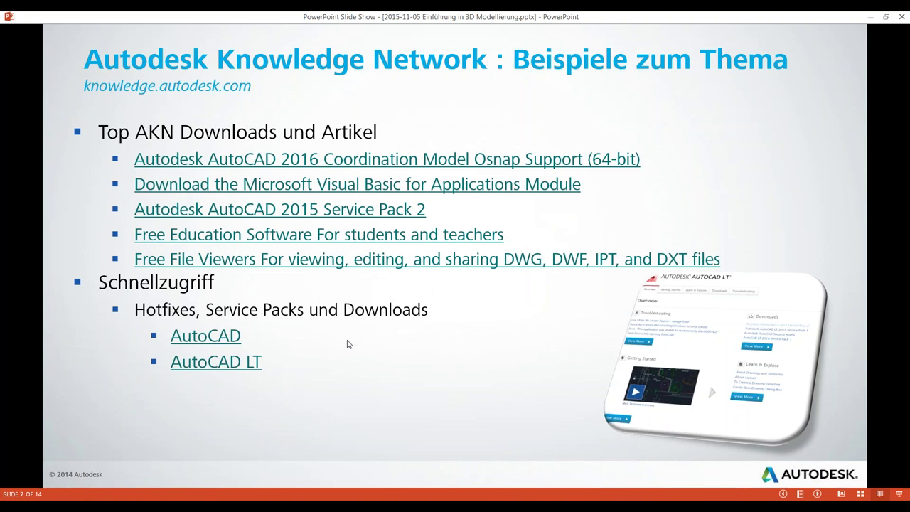
pyautogui.click(467, 376)
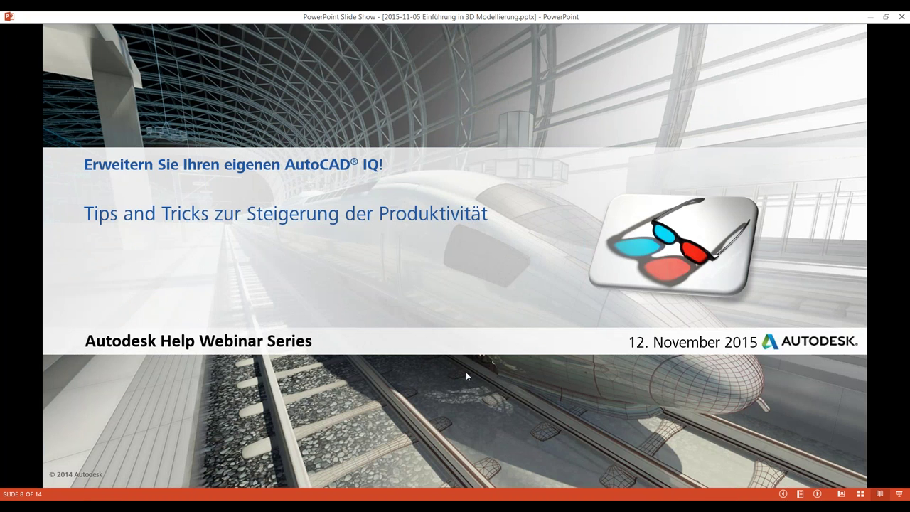
# - Step through the Agenda and Demonstration slides to slide 11, 'Weitere Quellen'
pyautogui.click(466, 373)
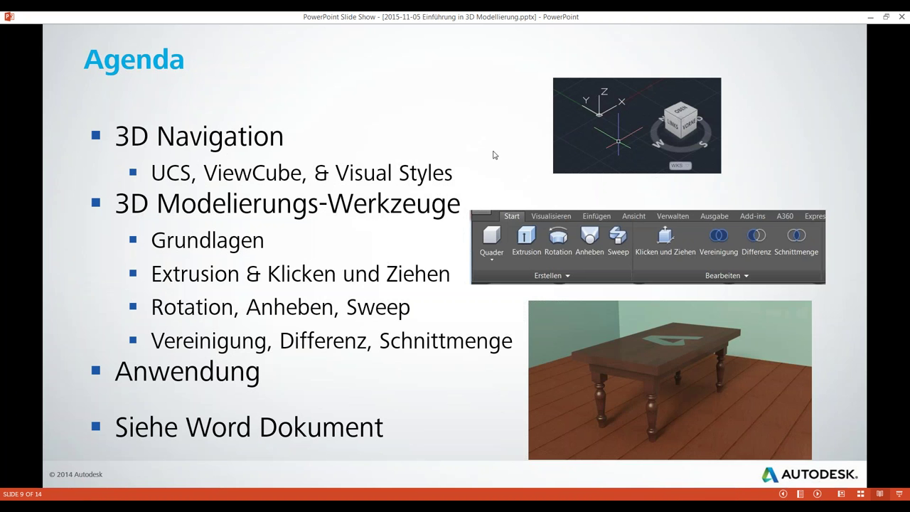
pyautogui.click(420, 155)
pyautogui.press('Left')
pyautogui.press('Right')
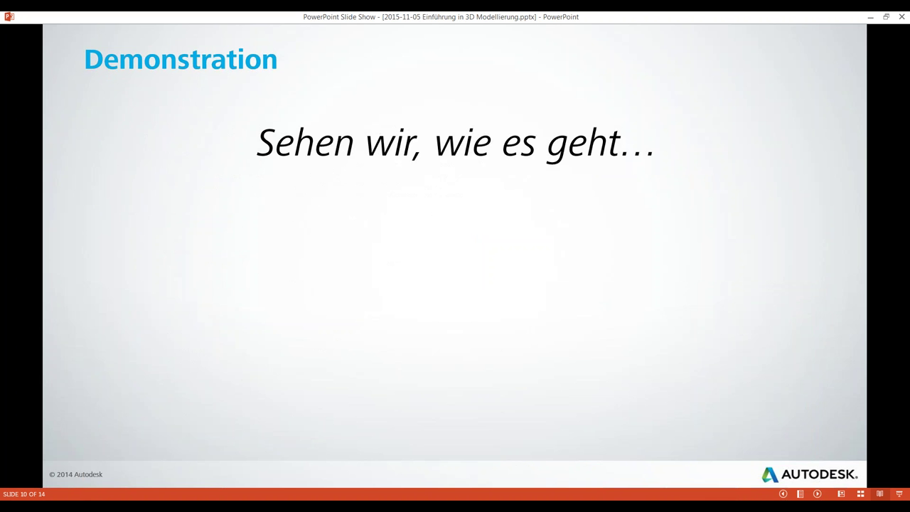
pyautogui.press('Right')
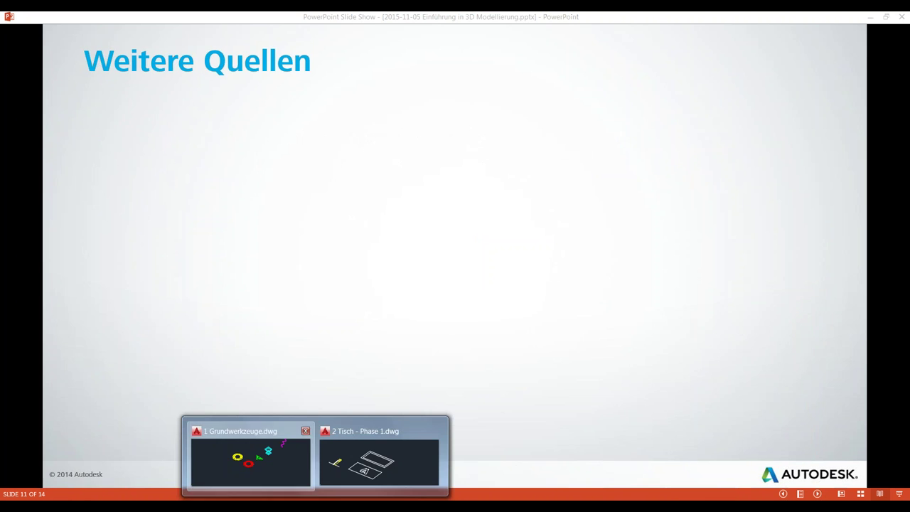
# - Bring 1 Grundwerkzeuge.dwg in front of the slide show, maximized to fill the screen
pyautogui.click(249, 453)
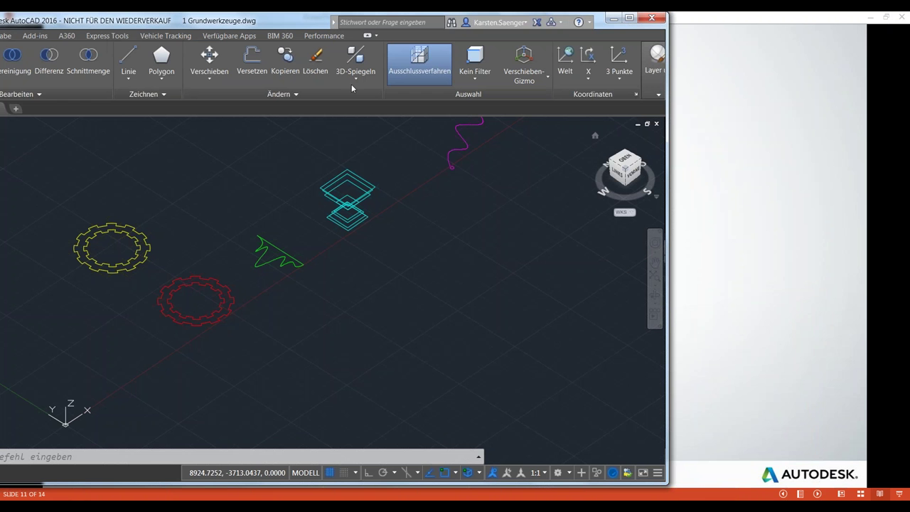
pyautogui.moveTo(625, 170)
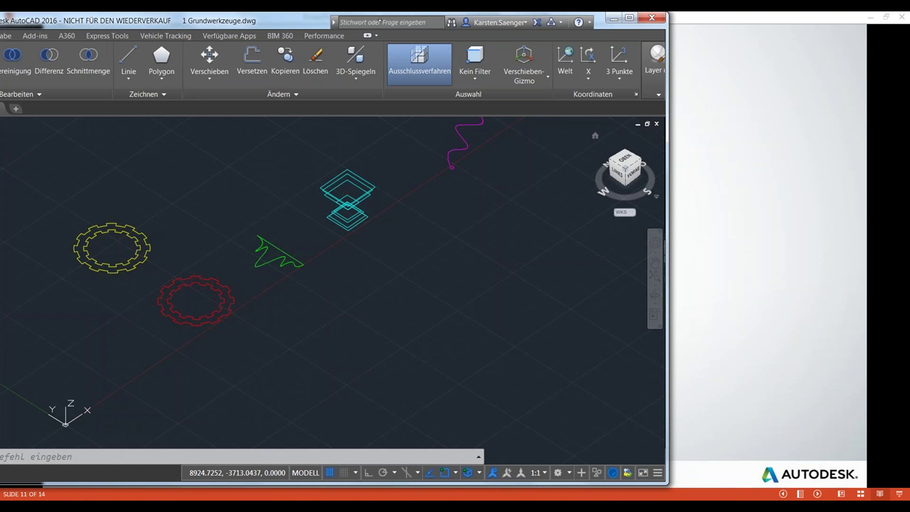
pyautogui.moveTo(317, 13); pyautogui.dragTo(338, 16)
pyautogui.doubleClick(338, 16)
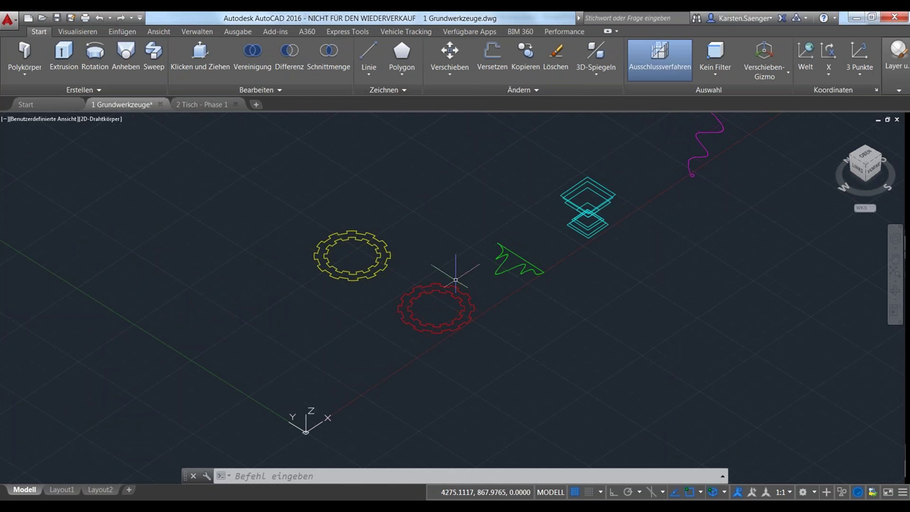
pyautogui.moveTo(534, 312); pyautogui.dragTo(509, 321, button='middle')
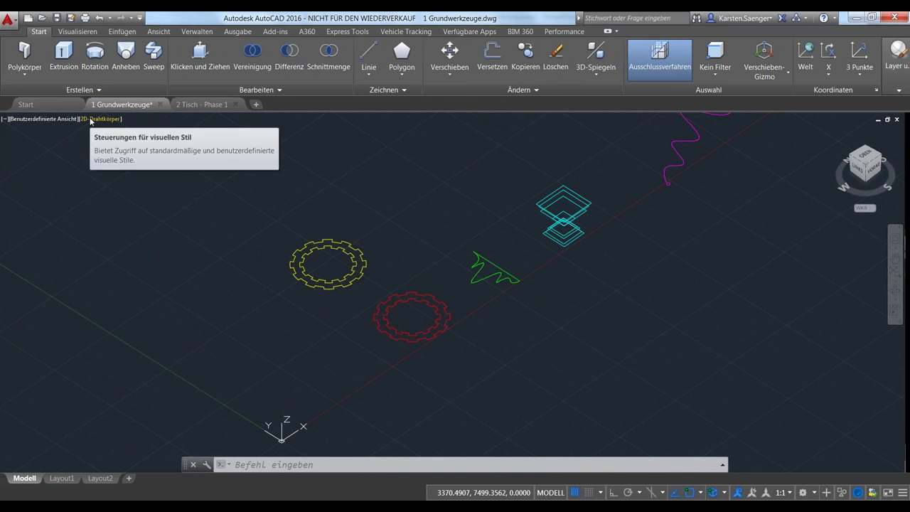
pyautogui.click(54, 121)
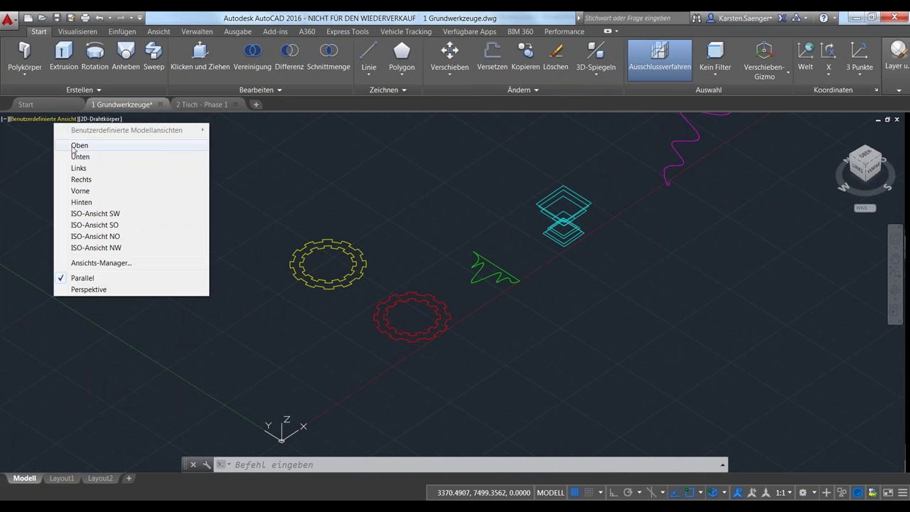
# - Switch to the Oben (top) view and zoom out to fit all profiles
pyautogui.click(78, 144)
pyautogui.scroll(-2, 367, 254)
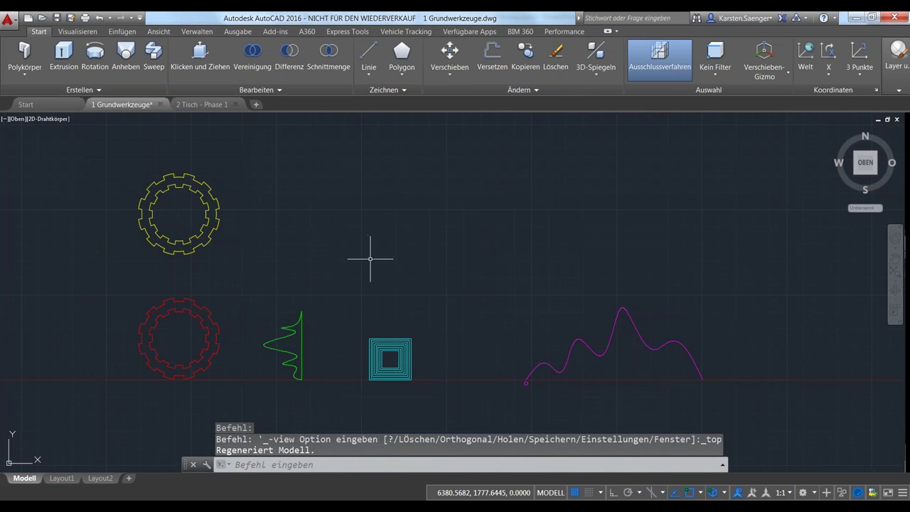
pyautogui.moveTo(374, 258); pyautogui.dragTo(419, 251, button='middle')
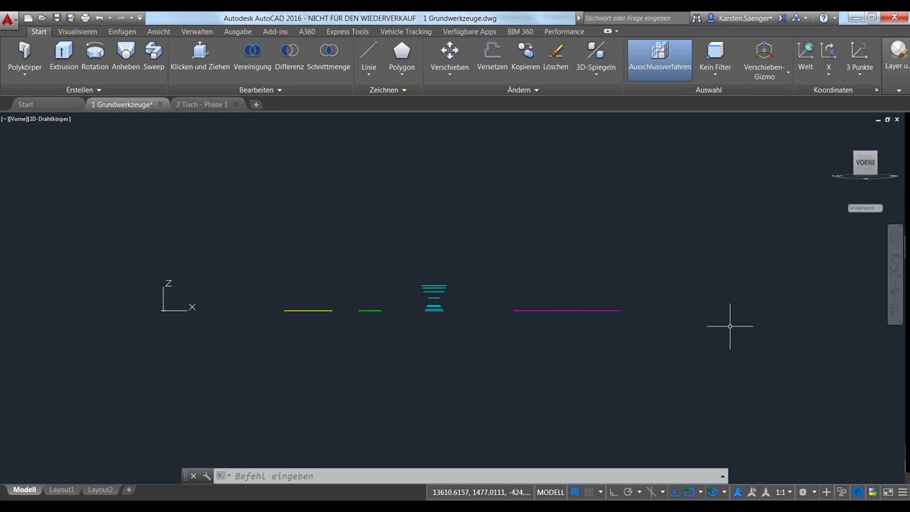
# - View the profiles from top, a tilted orbit and SW isometric, ending on top view
pyautogui.moveTo(865, 163)
pyautogui.click(865, 147)
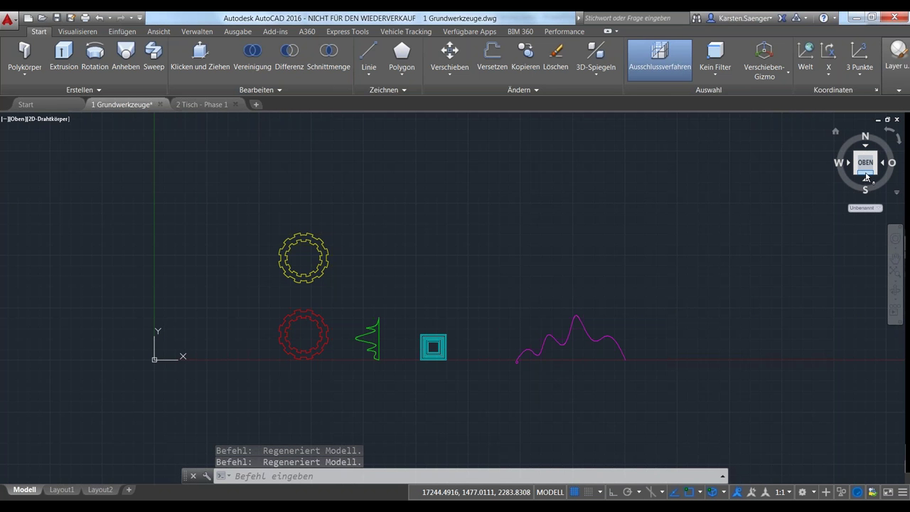
pyautogui.click(299, 475)
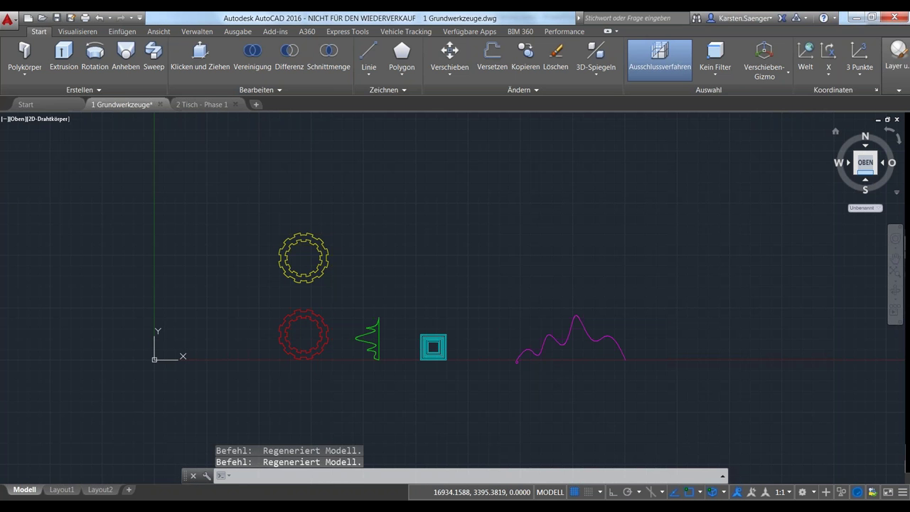
pyautogui.keyDown('shift'); pyautogui.moveTo(747, 199); pyautogui.dragTo(747, 254, button='middle'); pyautogui.keyUp('shift')
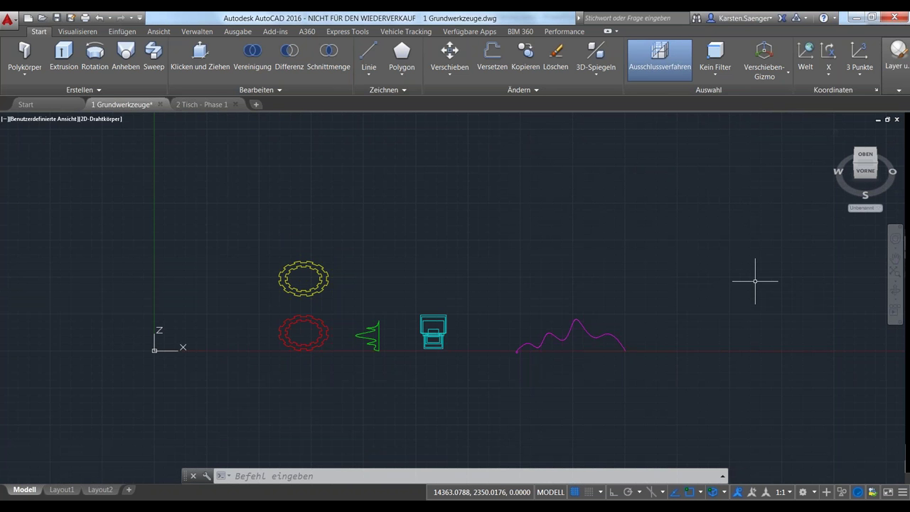
pyautogui.moveTo(864, 165)
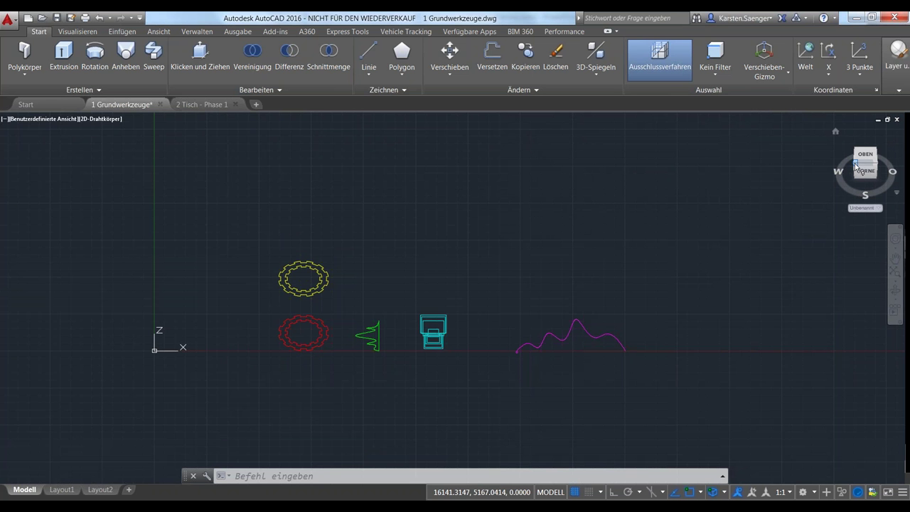
pyautogui.click(856, 165)
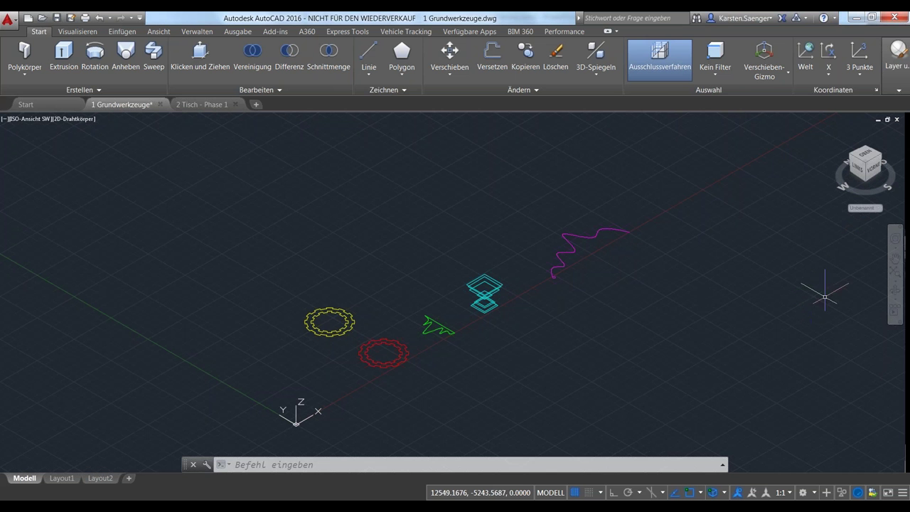
pyautogui.click(866, 158)
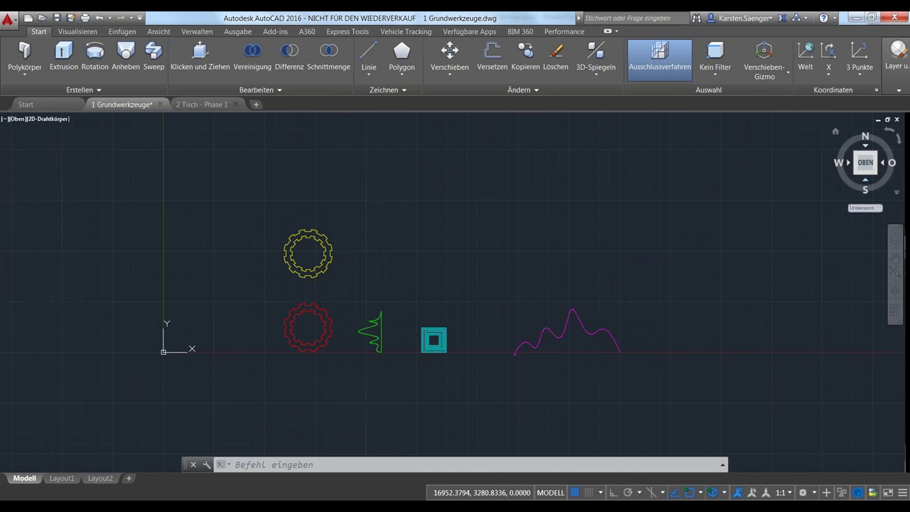
# - Start a Neues BKS coordinate system, cancel it, and orbit to a tilted 3D view
pyautogui.click(879, 208)
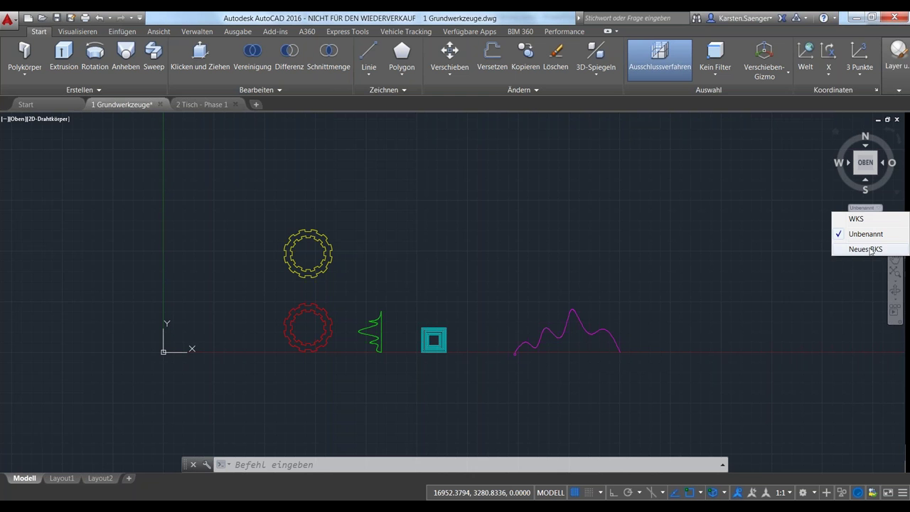
pyautogui.click(871, 250)
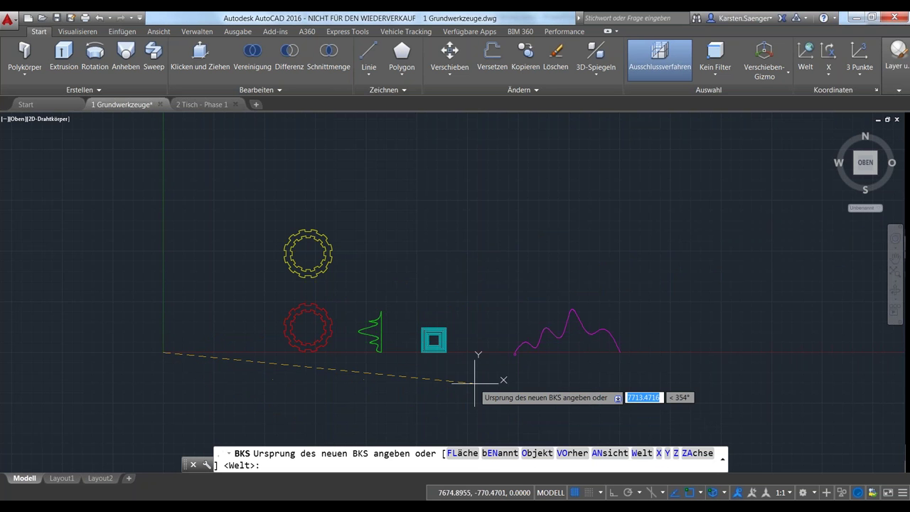
pyautogui.press('Escape')
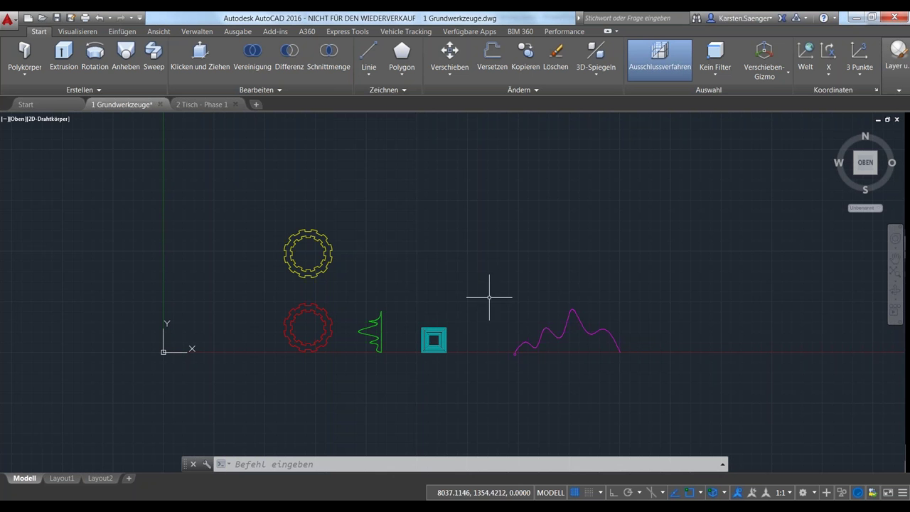
pyautogui.moveTo(469, 300)
pyautogui.keyDown('shift'); pyautogui.mouseDown(button='middle')
pyautogui.moveTo(491, 313)
pyautogui.moveTo(489, 292)
pyautogui.moveTo(432, 369)
pyautogui.moveTo(415, 330)
pyautogui.mouseUp(button='middle'); pyautogui.keyUp('shift')
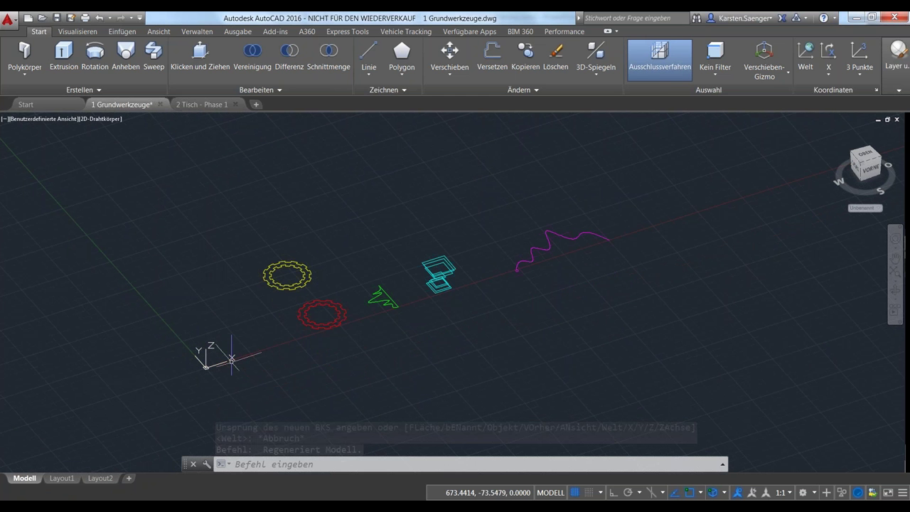
pyautogui.click(868, 169)
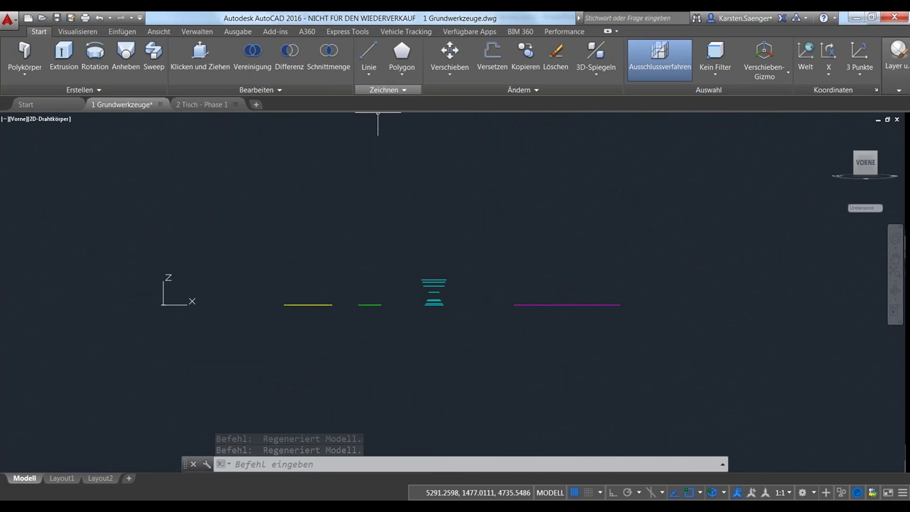
pyautogui.click(384, 89)
pyautogui.click(384, 97)
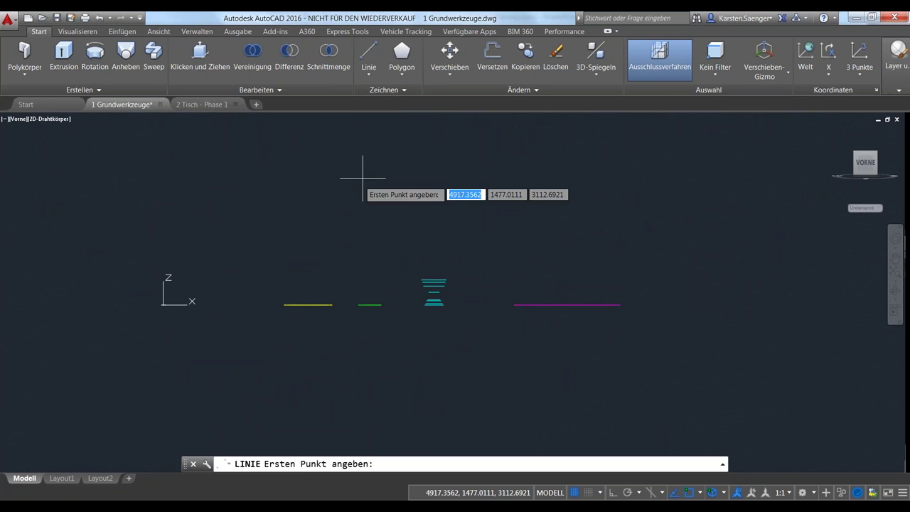
pyautogui.click(282, 268)
pyautogui.click(339, 216)
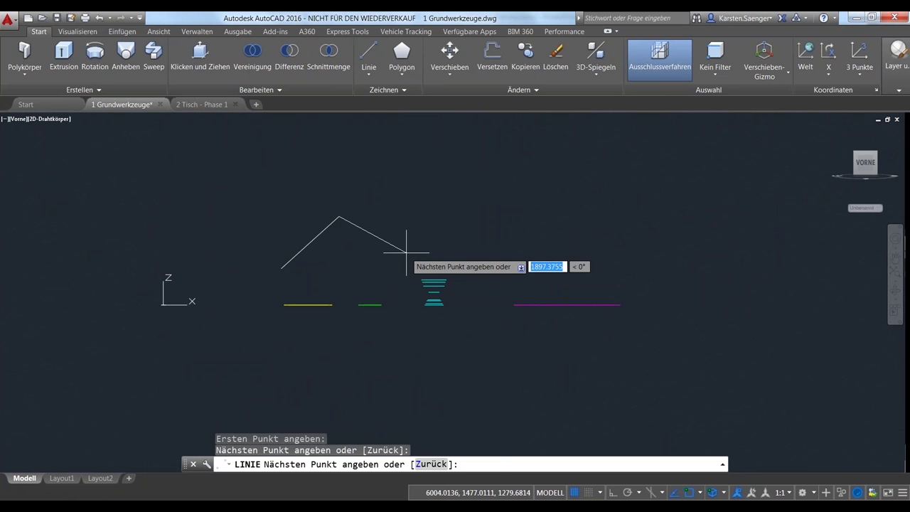
pyautogui.click(406, 251)
pyautogui.press('Return')
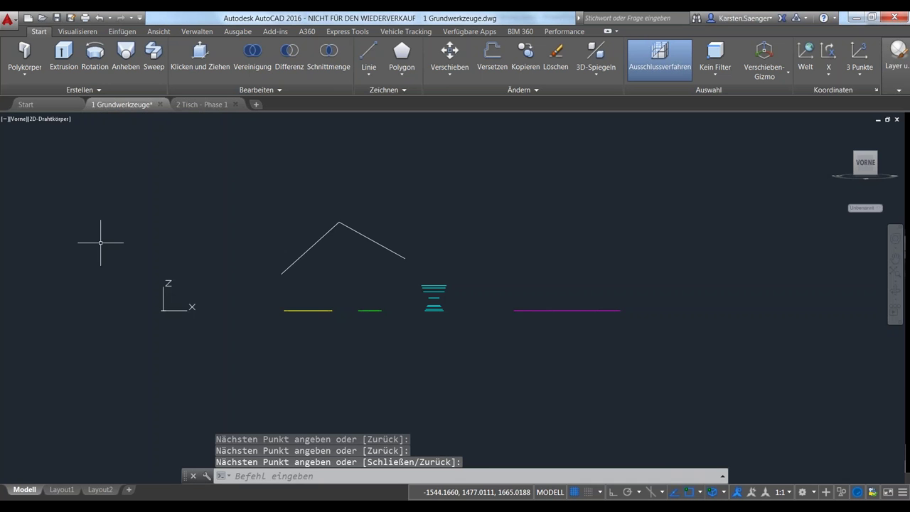
pyautogui.moveTo(160, 280)
pyautogui.keyDown('shift'); pyautogui.mouseDown(button='middle')
pyautogui.moveTo(275, 339)
pyautogui.moveTo(272, 253)
pyautogui.moveTo(339, 331)
pyautogui.mouseUp(button='middle'); pyautogui.keyUp('shift')
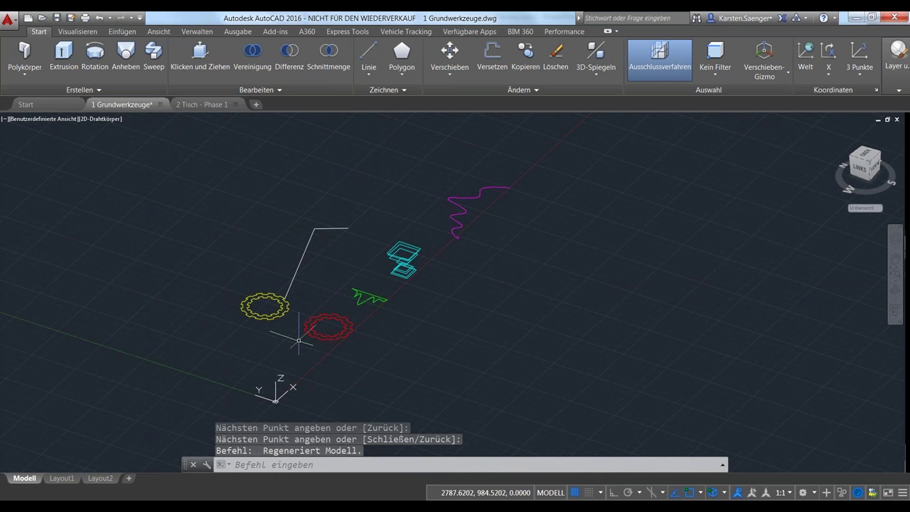
pyautogui.click(348, 228)
pyautogui.press('Return')
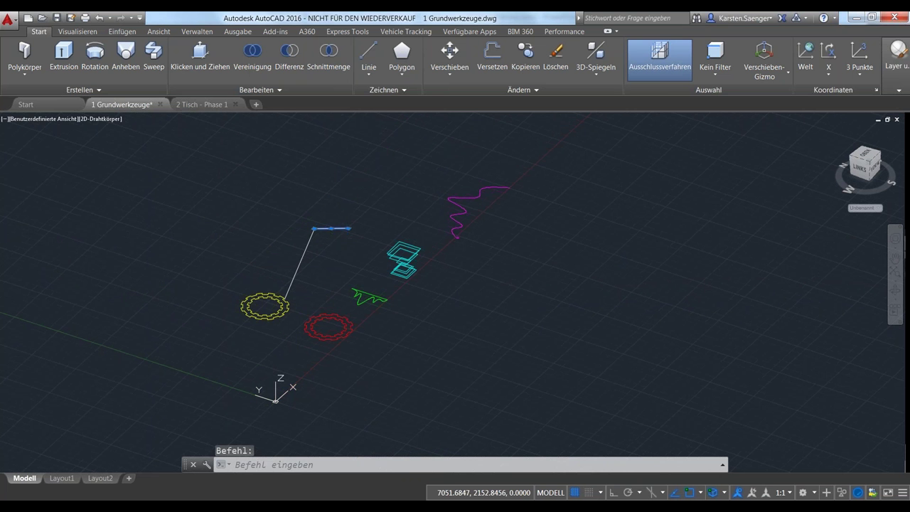
pyautogui.press('Delete')
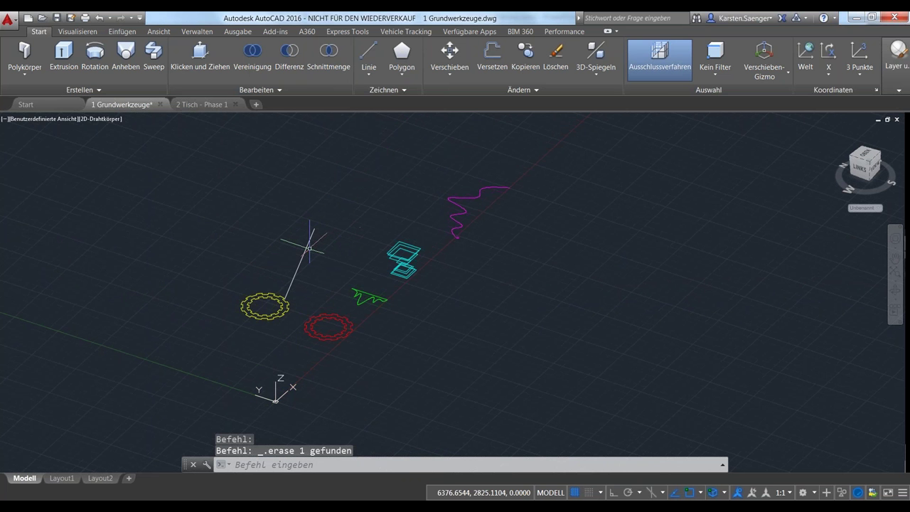
pyautogui.press('Escape')
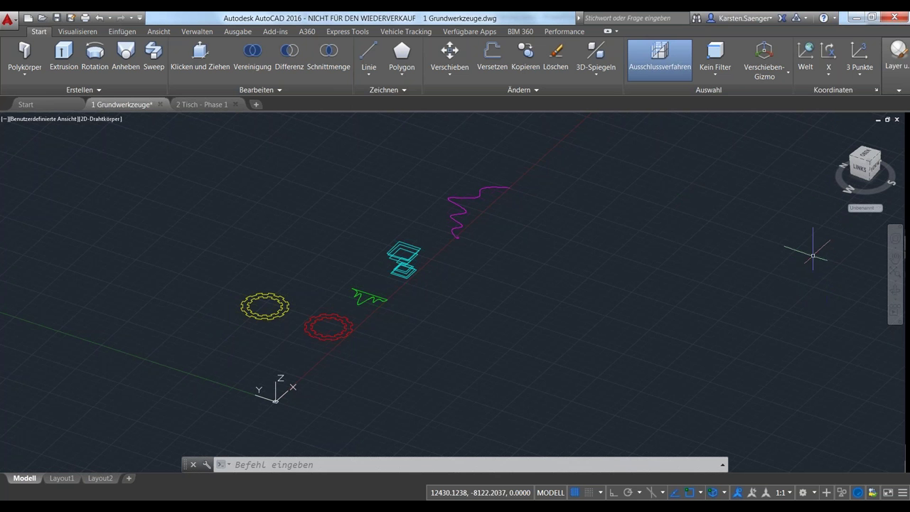
pyautogui.moveTo(864, 165)
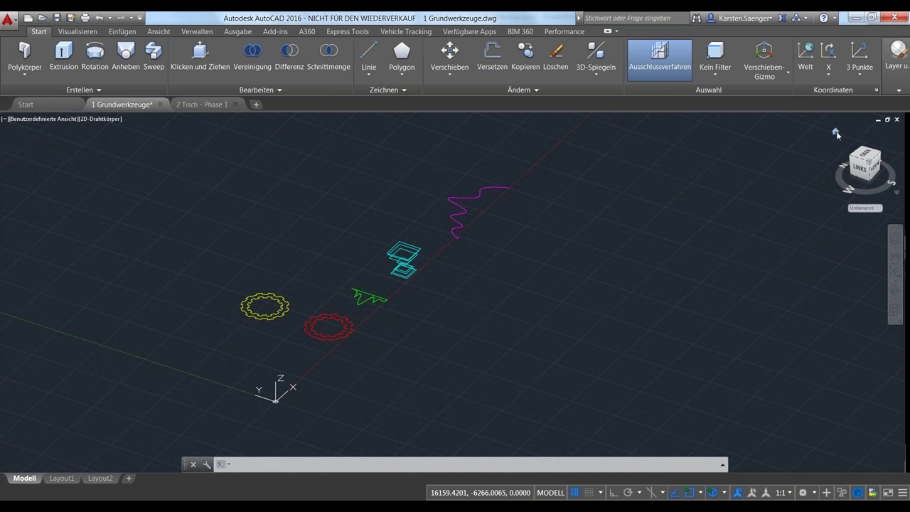
# - Return to the ViewCube home view, keep parallel projection, and pan slightly right
pyautogui.click(836, 132)
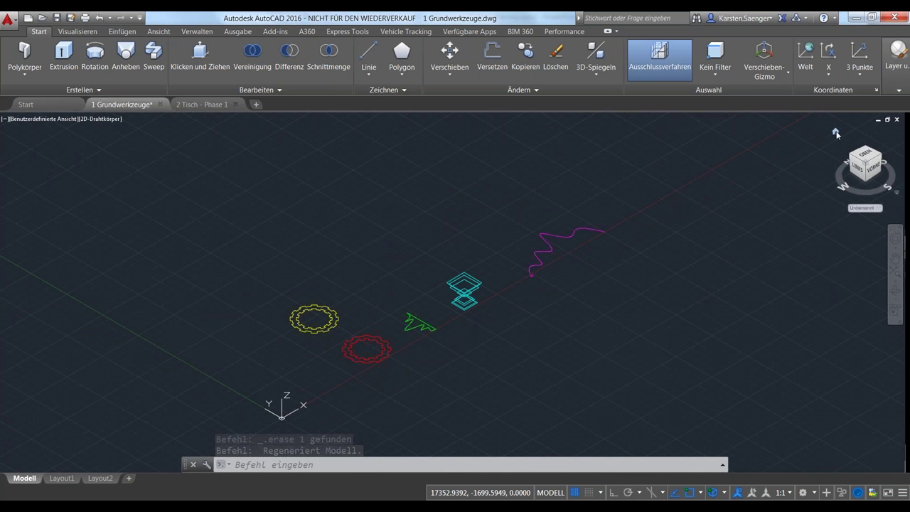
pyautogui.rightClick(836, 134)
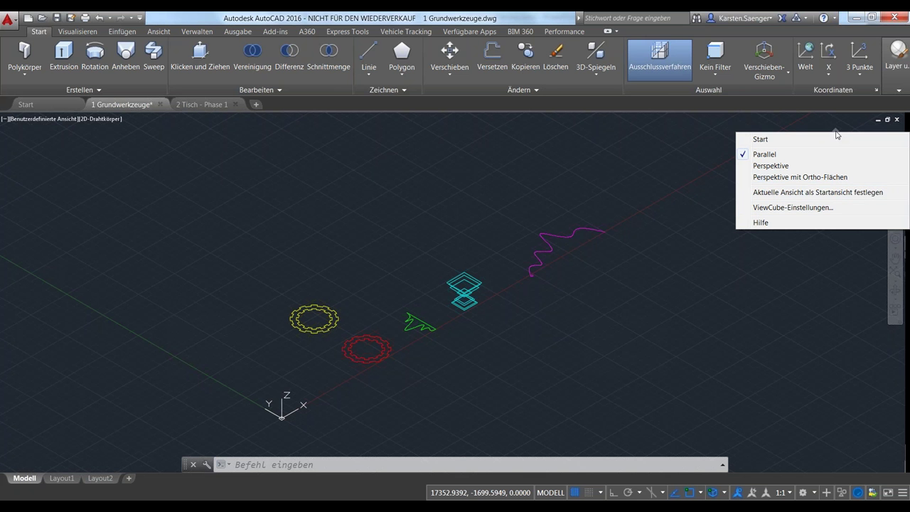
pyautogui.click(693, 204)
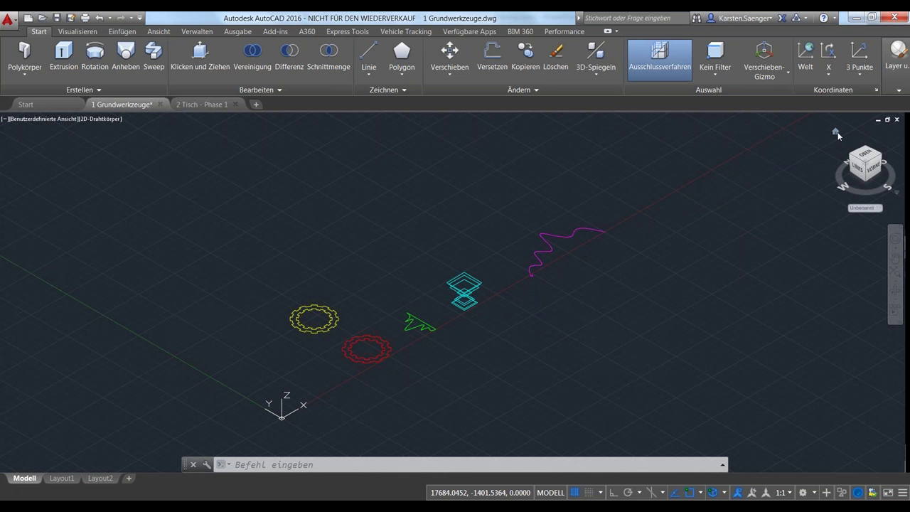
pyautogui.rightClick(837, 133)
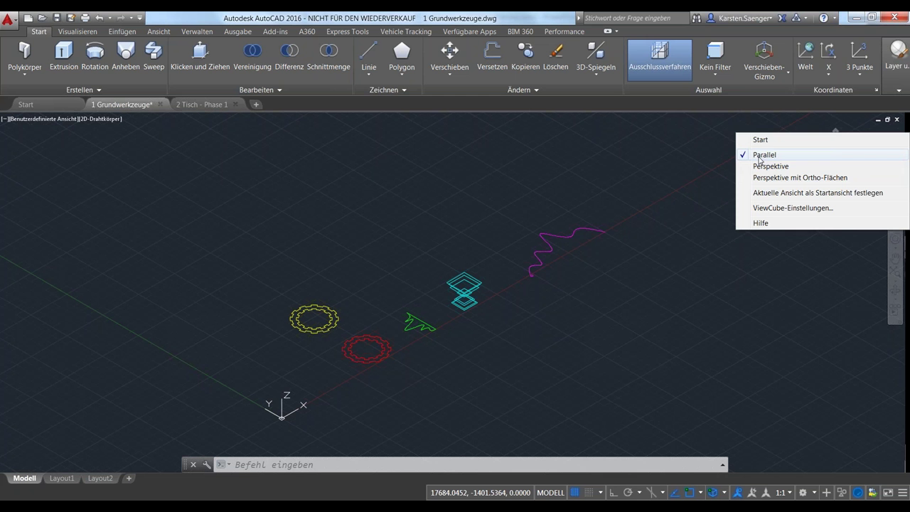
pyautogui.click(644, 236)
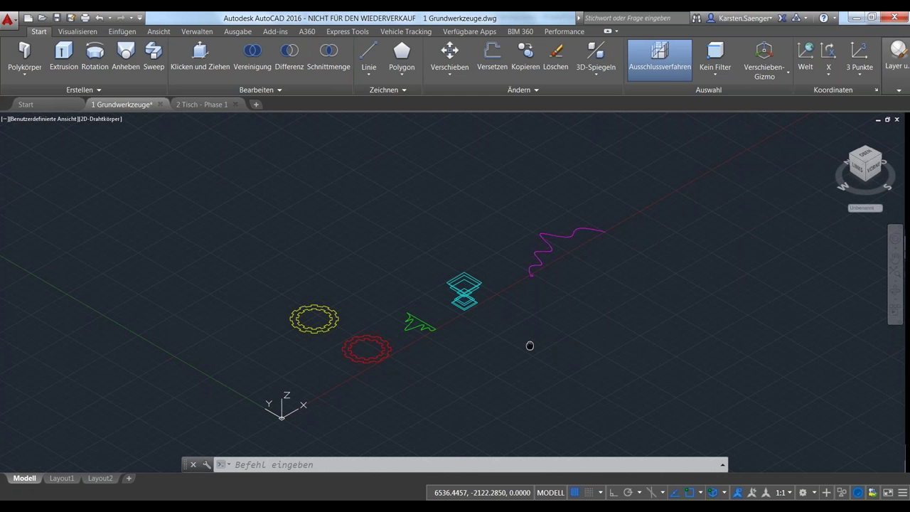
pyautogui.moveTo(529, 345); pyautogui.dragTo(574, 346, button='middle')
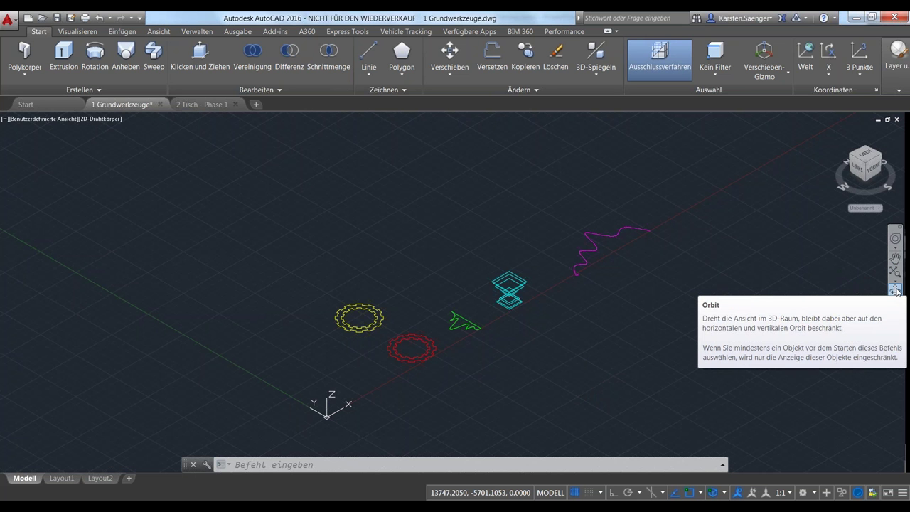
# - Orbit slightly around the profiles with the Full Navigation Wheel's ORBIT, then close the wheel
pyautogui.click(895, 240)
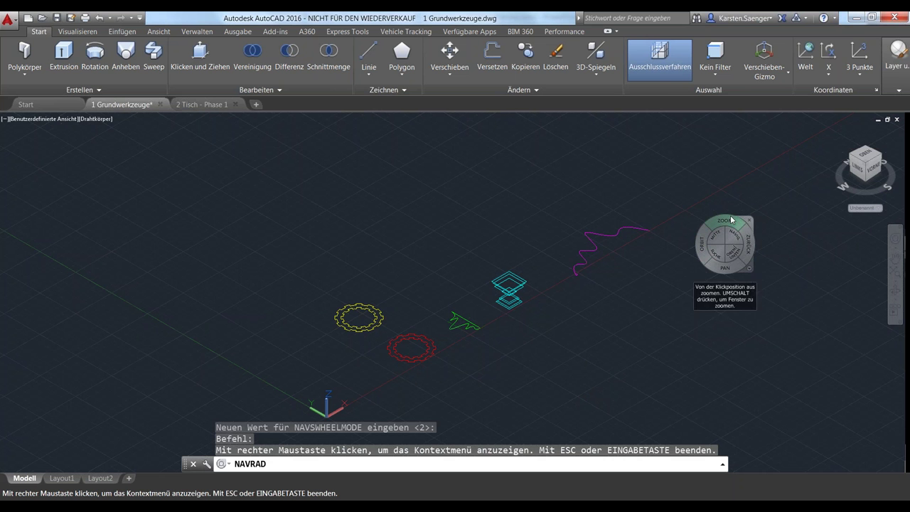
pyautogui.click(703, 253)
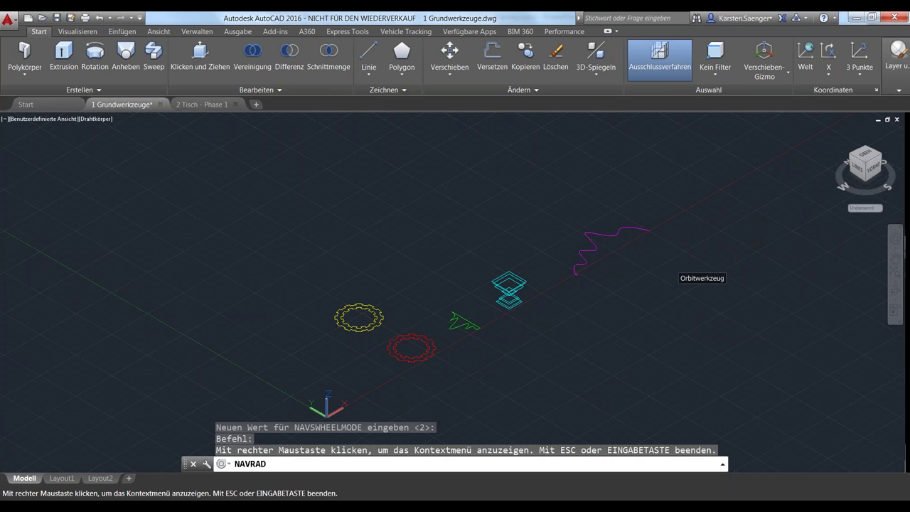
pyautogui.click(658, 275)
pyautogui.moveTo(659, 275); pyautogui.dragTo(634, 281)
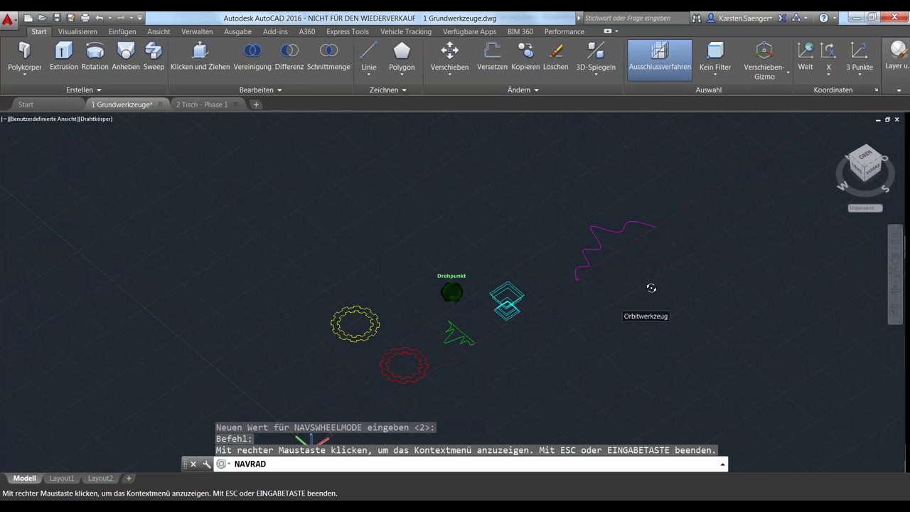
pyautogui.moveTo(635, 281); pyautogui.dragTo(687, 277)
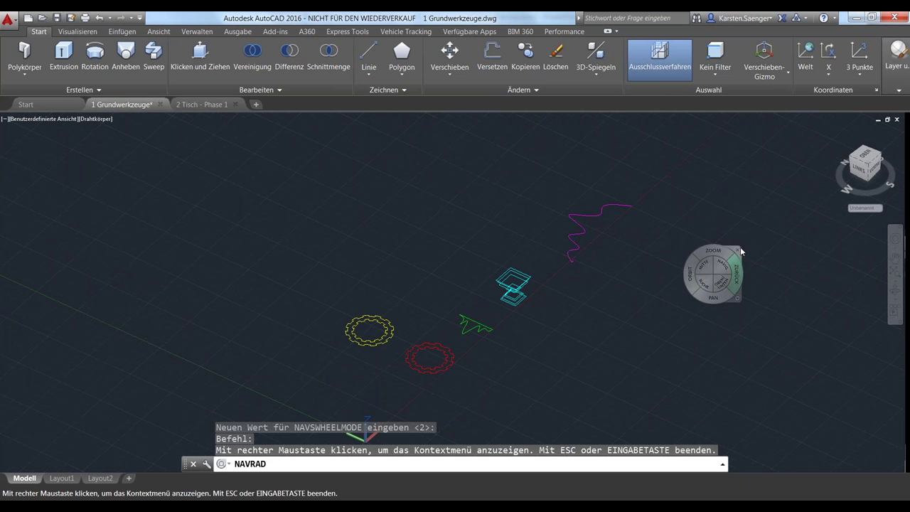
pyautogui.click(738, 248)
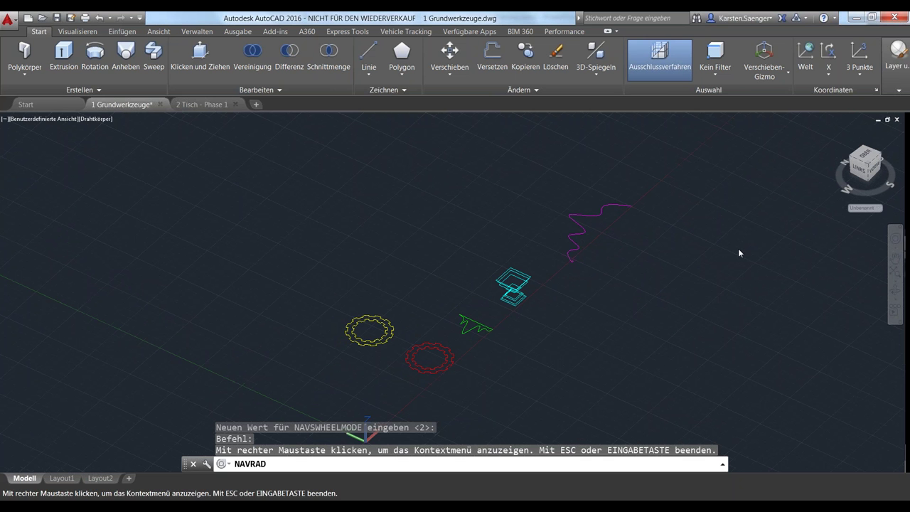
# - Orbit the view with constrained Orbit until the profiles face the front
pyautogui.click(895, 298)
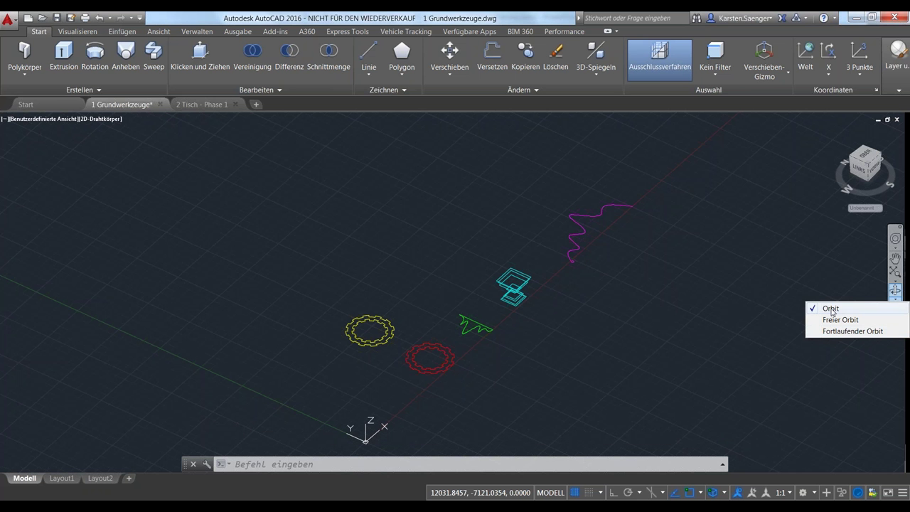
pyautogui.click(830, 308)
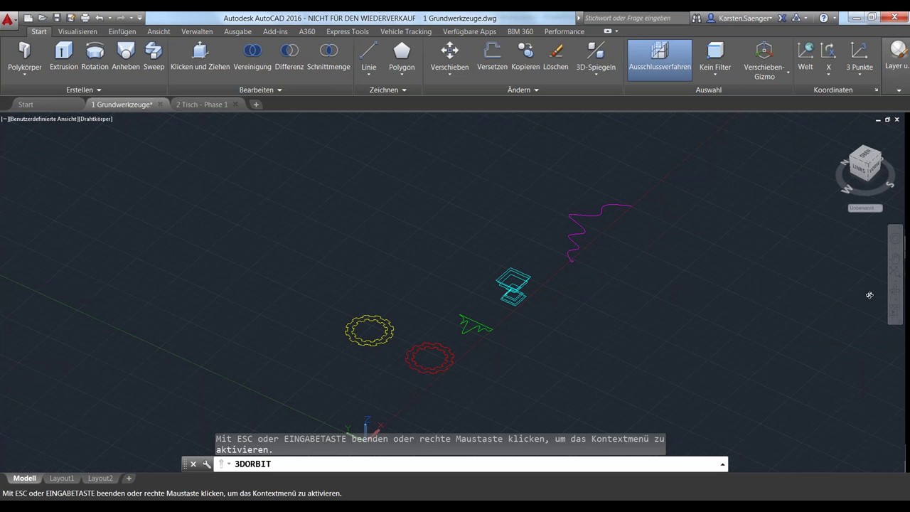
pyautogui.moveTo(597, 305)
pyautogui.mouseDown()
pyautogui.moveTo(585, 305)
pyautogui.moveTo(593, 294)
pyautogui.mouseUp()
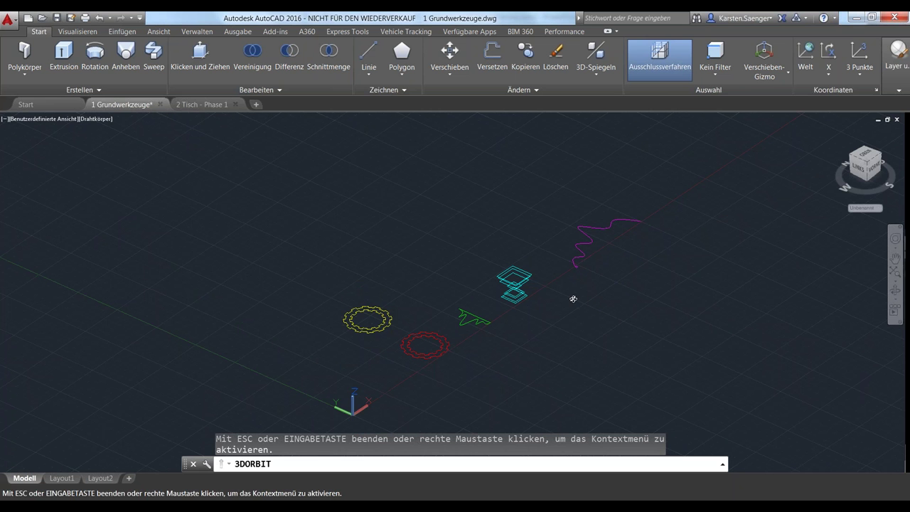
pyautogui.press('Escape')
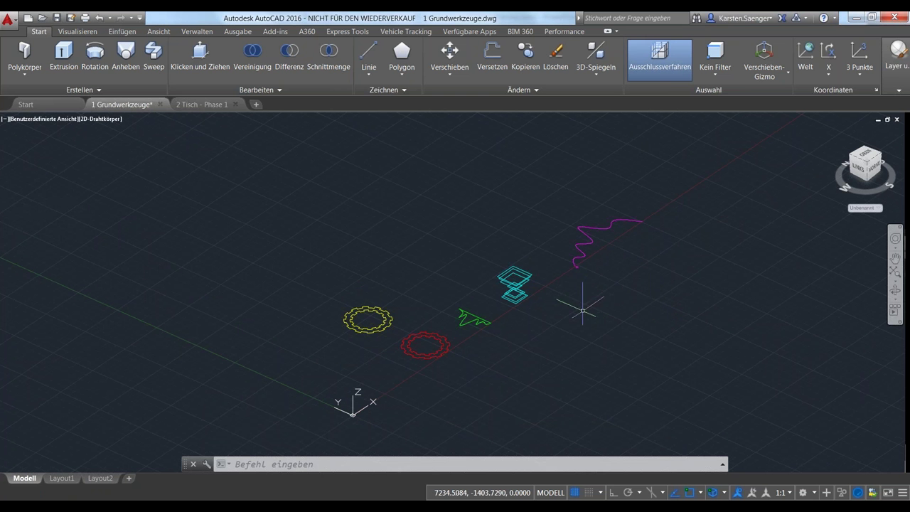
pyautogui.moveTo(565, 305)
pyautogui.keyDown('shift'); pyautogui.mouseDown(button='middle')
pyautogui.moveTo(533, 291)
pyautogui.moveTo(479, 308)
pyautogui.moveTo(486, 325)
pyautogui.moveTo(567, 349)
pyautogui.moveTo(614, 323)
pyautogui.moveTo(597, 298)
pyautogui.moveTo(556, 336)
pyautogui.moveTo(390, 346)
pyautogui.moveTo(347, 331)
pyautogui.moveTo(420, 344)
pyautogui.mouseUp(button='middle'); pyautogui.keyUp('shift')
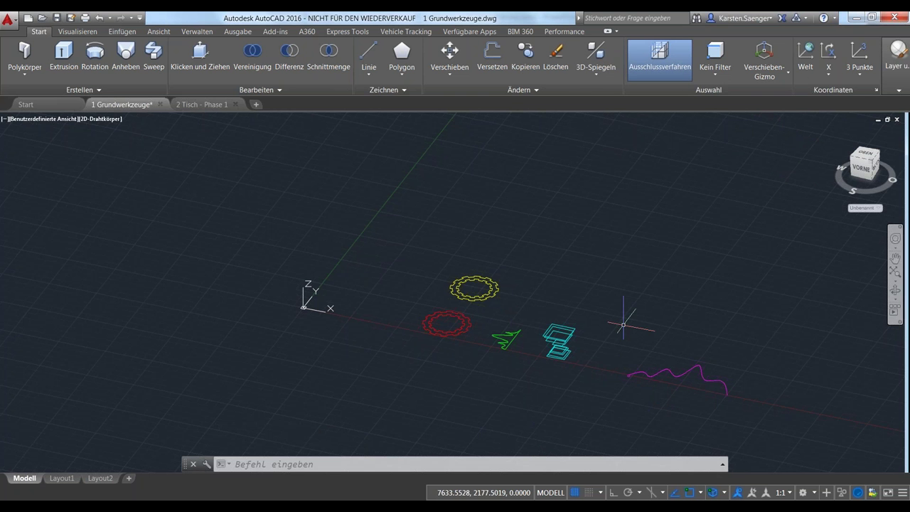
pyautogui.click(347, 31)
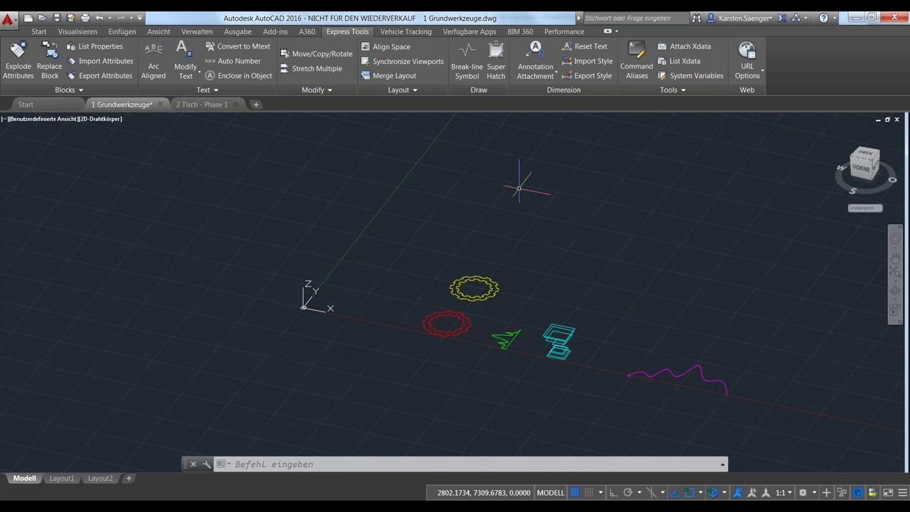
pyautogui.click(689, 75)
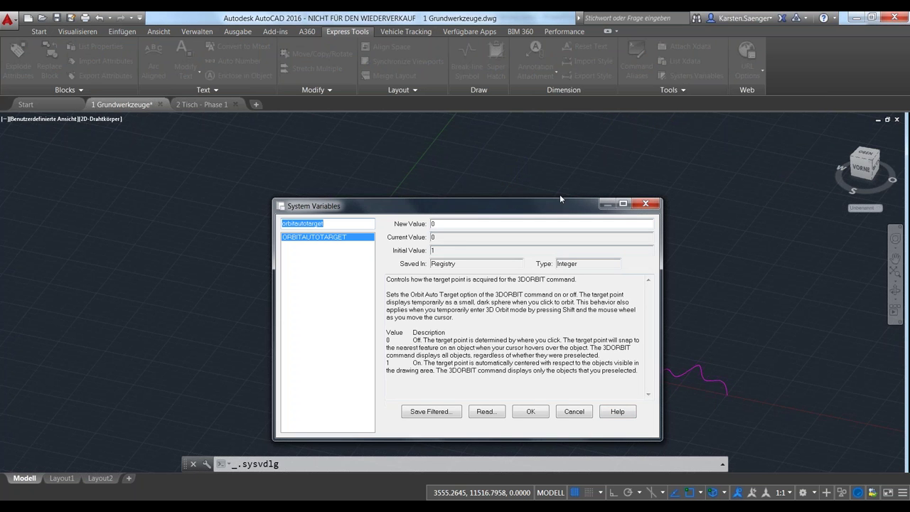
pyautogui.moveTo(560, 212); pyautogui.dragTo(560, 183)
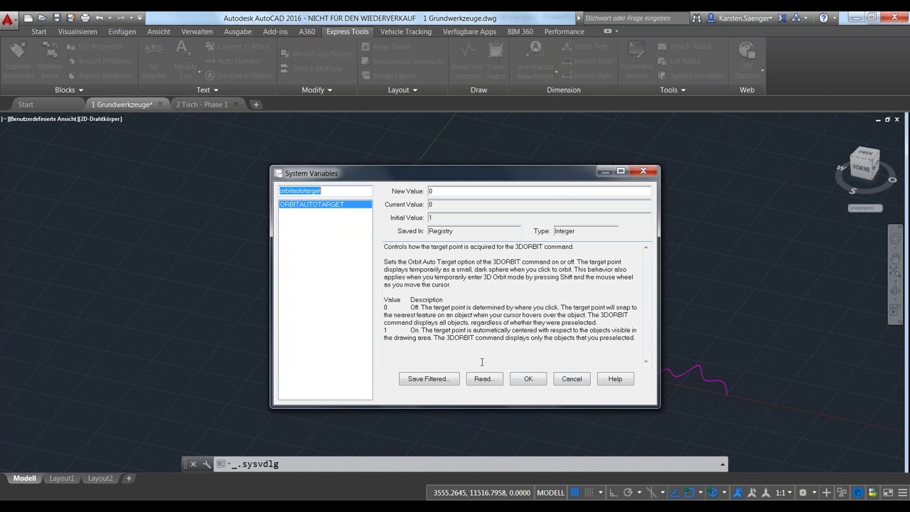
pyautogui.click(578, 381)
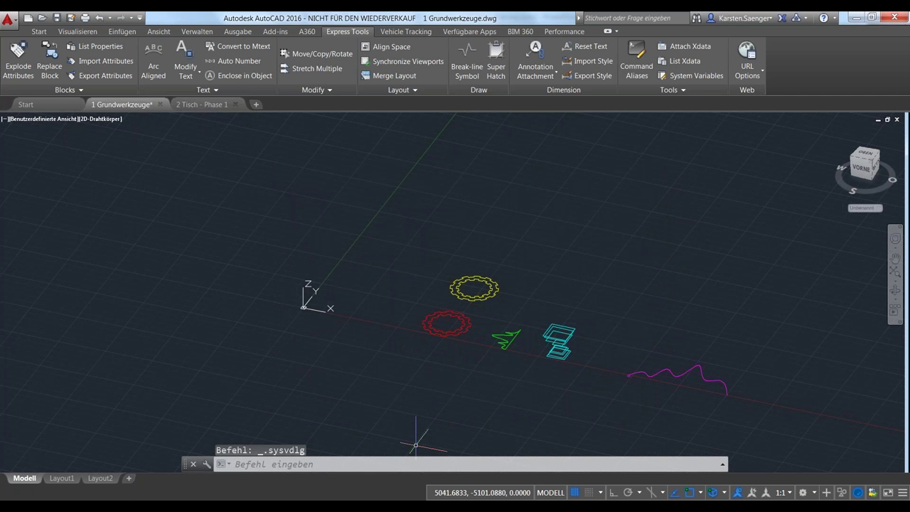
# - Start the ORBITAUTOTARGET setting from the command line, then cancel its prompt
pyautogui.write('ORBIT')
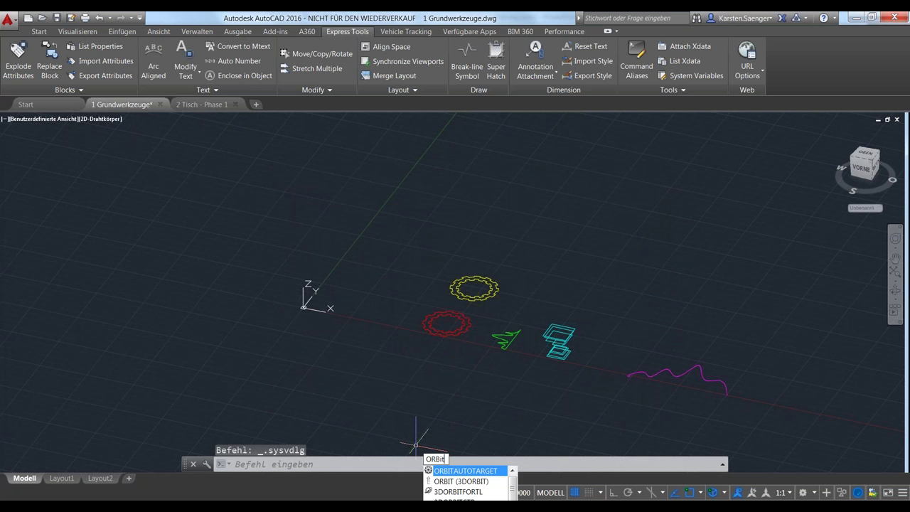
pyautogui.press('Down')
pyautogui.press('Return')
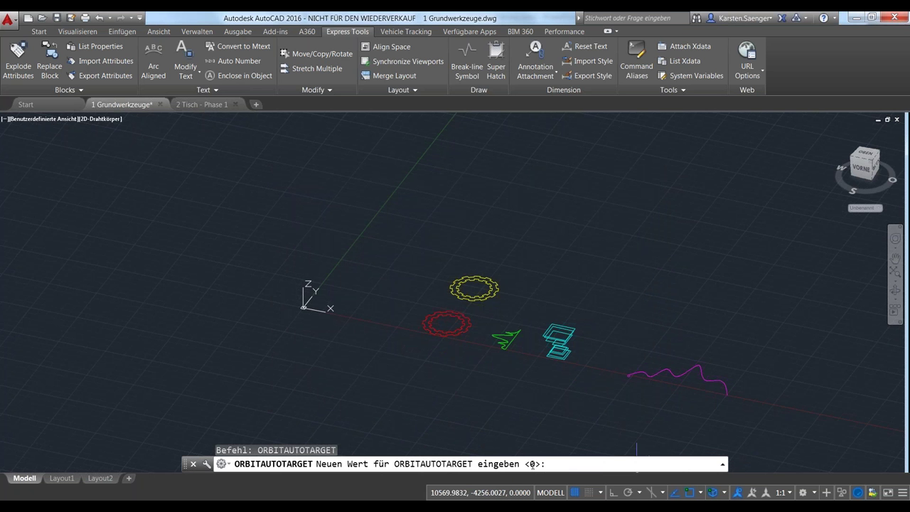
pyautogui.press('Escape')
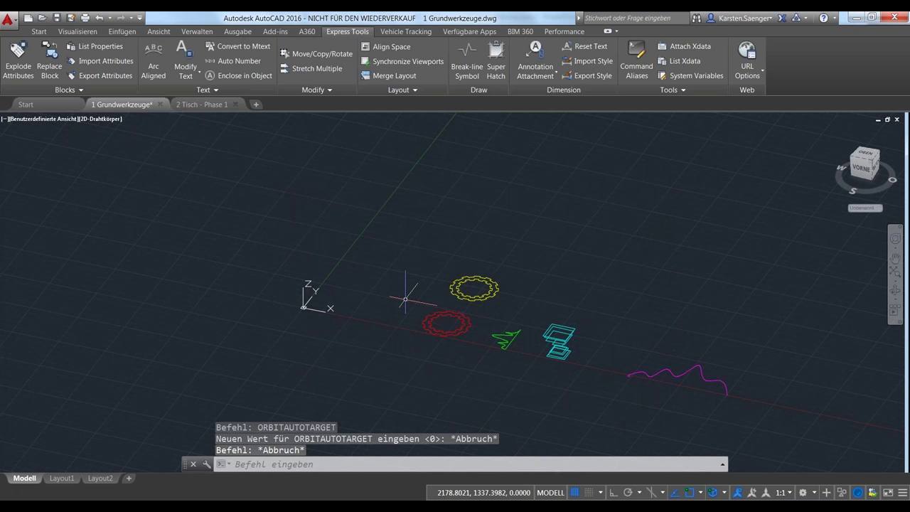
# - Zoom in and orbit the view around the red gear outline
pyautogui.moveTo(405, 299)
pyautogui.keyDown('shift'); pyautogui.mouseDown(button='middle')
pyautogui.moveTo(468, 308)
pyautogui.moveTo(427, 316)
pyautogui.moveTo(423, 307)
pyautogui.mouseUp(button='middle'); pyautogui.keyUp('shift')
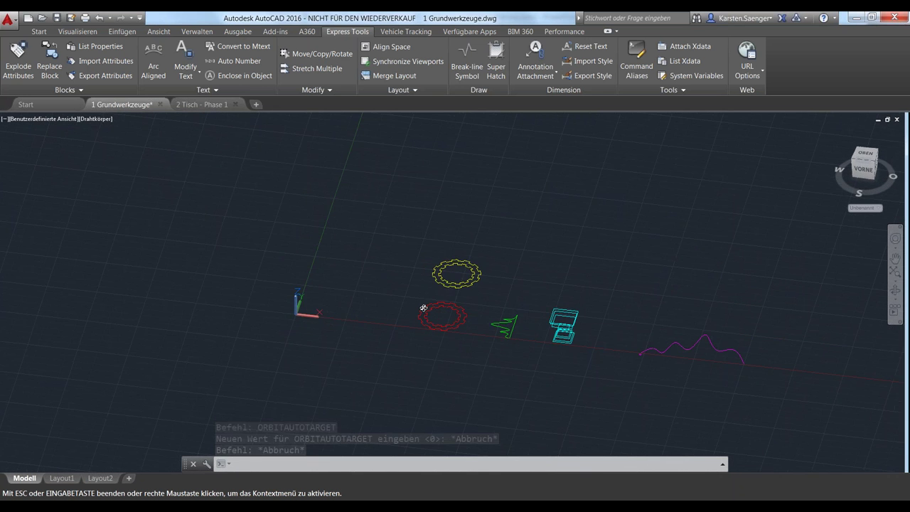
pyautogui.scroll(3, 455, 312)
pyautogui.scroll(3, 478, 315)
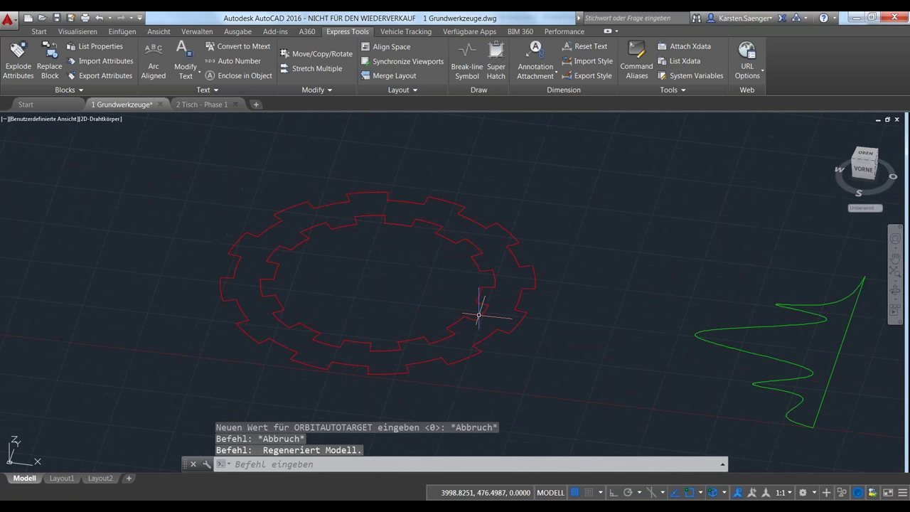
pyautogui.scroll(2, 478, 315)
pyautogui.scroll(3, 477, 258)
pyautogui.scroll(2, 420, 290)
pyautogui.scroll(2, 419, 295)
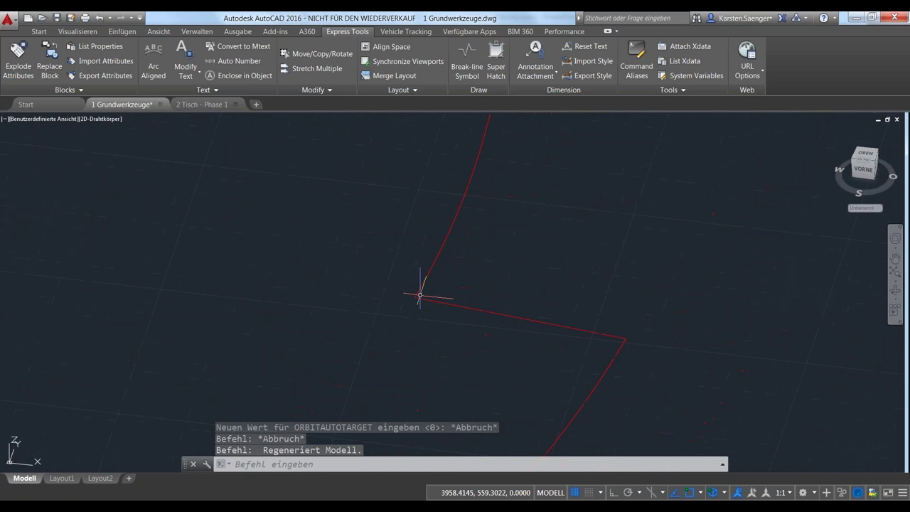
pyautogui.scroll(2, 418, 297)
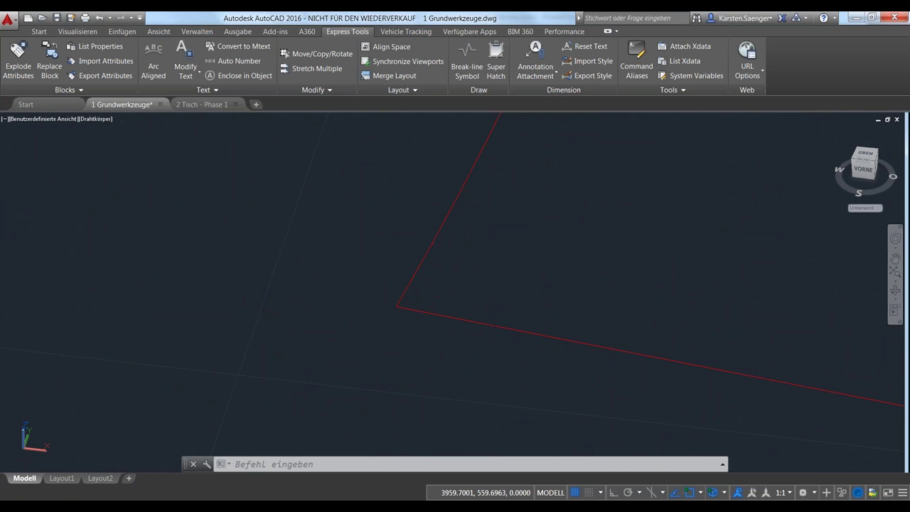
pyautogui.moveTo(442, 297)
pyautogui.keyDown('shift'); pyautogui.mouseDown(button='middle')
pyautogui.moveTo(412, 320)
pyautogui.moveTo(491, 272)
pyautogui.moveTo(479, 292)
pyautogui.moveTo(447, 311)
pyautogui.mouseUp(button='middle'); pyautogui.keyUp('shift')
pyautogui.scroll(3, 541, 320)
pyautogui.moveTo(540, 320)
pyautogui.keyDown('shift'); pyautogui.mouseDown(button='middle')
pyautogui.moveTo(463, 284)
pyautogui.moveTo(403, 315)
pyautogui.moveTo(642, 262)
pyautogui.moveTo(629, 254)
pyautogui.moveTo(272, 266)
pyautogui.mouseUp(button='middle'); pyautogui.keyUp('shift')
pyautogui.moveTo(300, 238)
pyautogui.keyDown('shift'); pyautogui.mouseDown(button='middle')
pyautogui.moveTo(390, 284)
pyautogui.moveTo(384, 306)
pyautogui.mouseUp(button='middle'); pyautogui.keyUp('shift')
pyautogui.scroll(2, 381, 314)
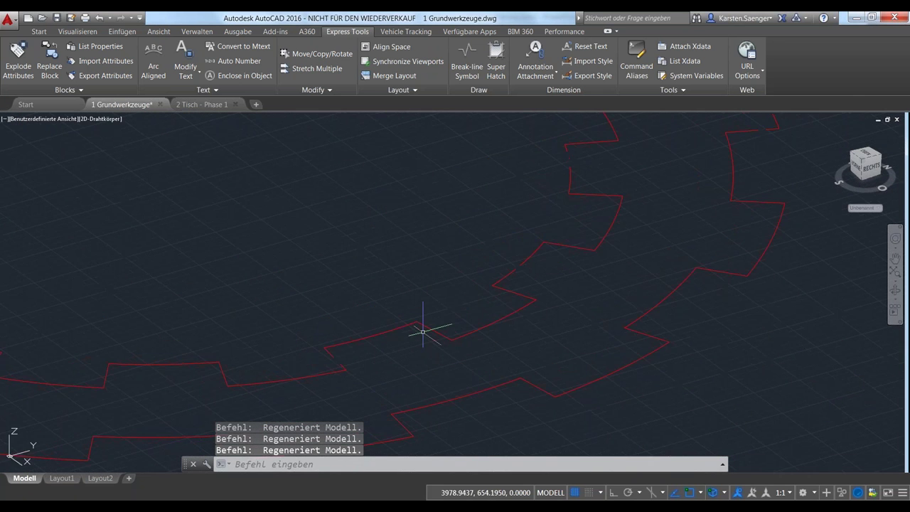
pyautogui.keyDown('shift'); pyautogui.moveTo(423, 332); pyautogui.dragTo(494, 371, button='middle'); pyautogui.keyUp('shift')
pyautogui.scroll(3, 461, 344)
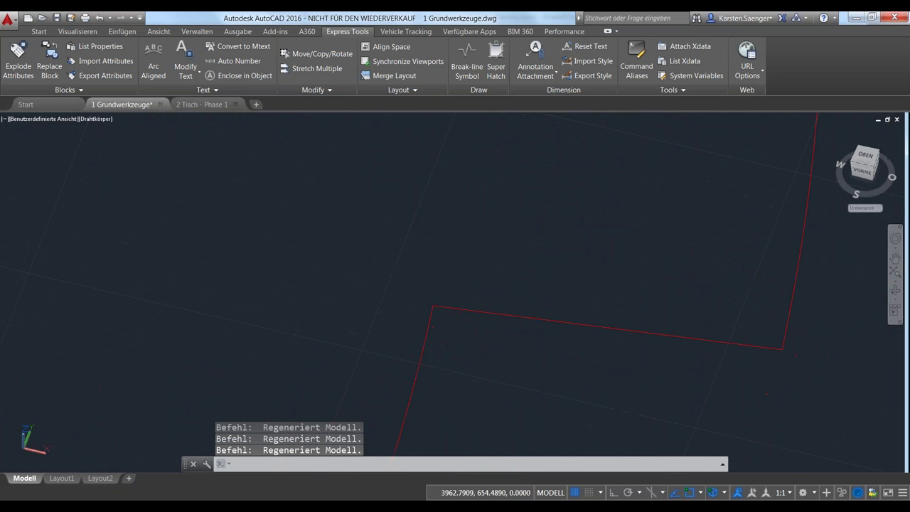
pyautogui.moveTo(433, 308)
pyautogui.keyDown('shift'); pyautogui.mouseDown(button='middle')
pyautogui.moveTo(474, 325)
pyautogui.moveTo(501, 323)
pyautogui.moveTo(524, 305)
pyautogui.moveTo(522, 315)
pyautogui.moveTo(242, 179)
pyautogui.moveTo(267, 200)
pyautogui.mouseUp(button='middle'); pyautogui.keyUp('shift')
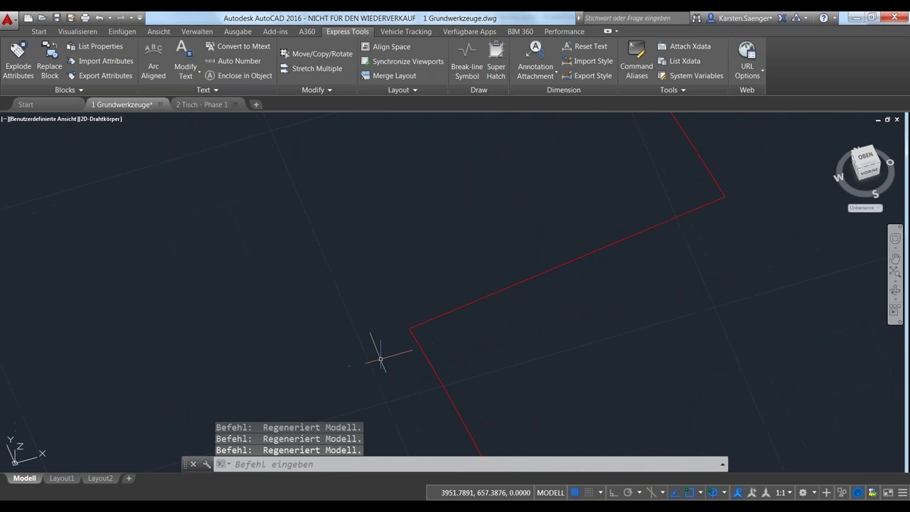
pyautogui.moveTo(739, 191)
pyautogui.keyDown('shift'); pyautogui.mouseDown(button='middle')
pyautogui.moveTo(761, 171)
pyautogui.moveTo(749, 204)
pyautogui.moveTo(732, 185)
pyautogui.moveTo(720, 197)
pyautogui.moveTo(718, 183)
pyautogui.moveTo(729, 206)
pyautogui.moveTo(739, 177)
pyautogui.mouseUp(button='middle'); pyautogui.keyUp('shift')
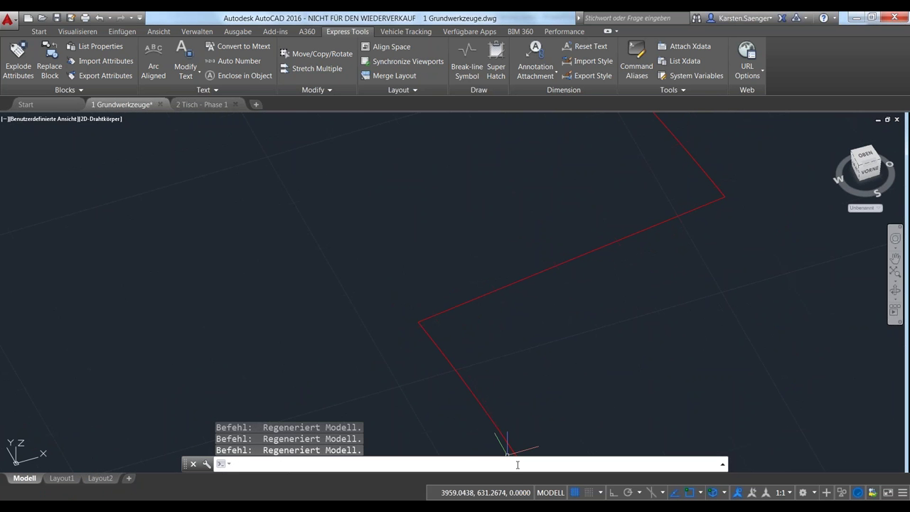
# - Set ORBITAUTOTARGET to 1 to turn on automatic orbit targeting
pyautogui.write('ORBITAUTOTARGET')
pyautogui.press('Return')
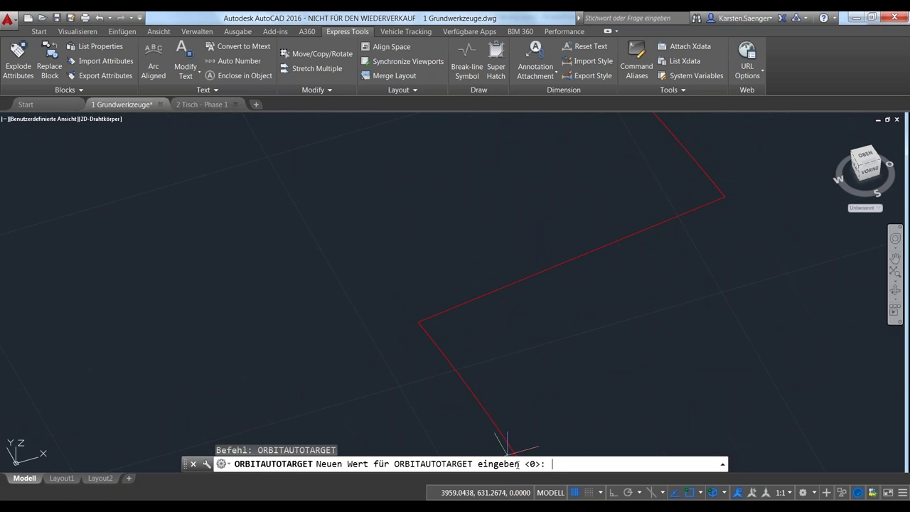
pyautogui.write('1')
pyautogui.press('Return')
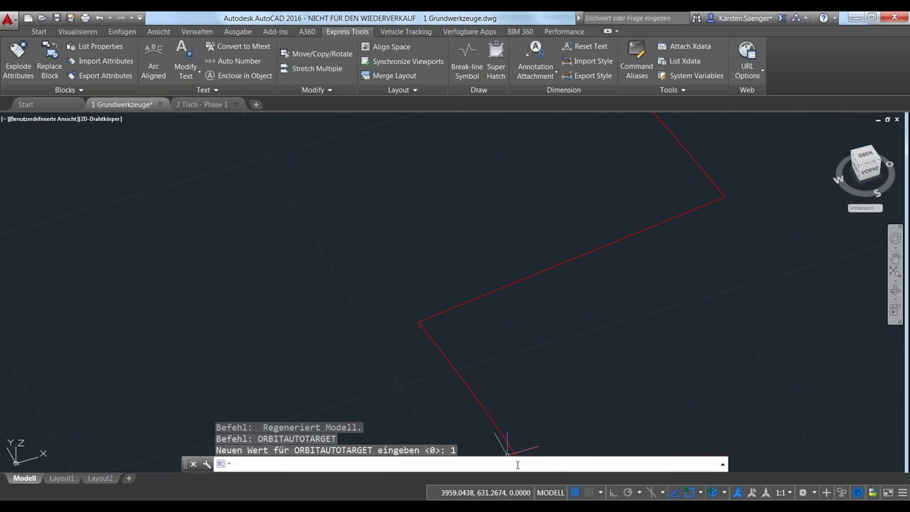
# - Zoom and orbit around the red gear again to test auto-targeted orbiting
pyautogui.scroll(-5, 539, 284)
pyautogui.scroll(-5, 528, 300)
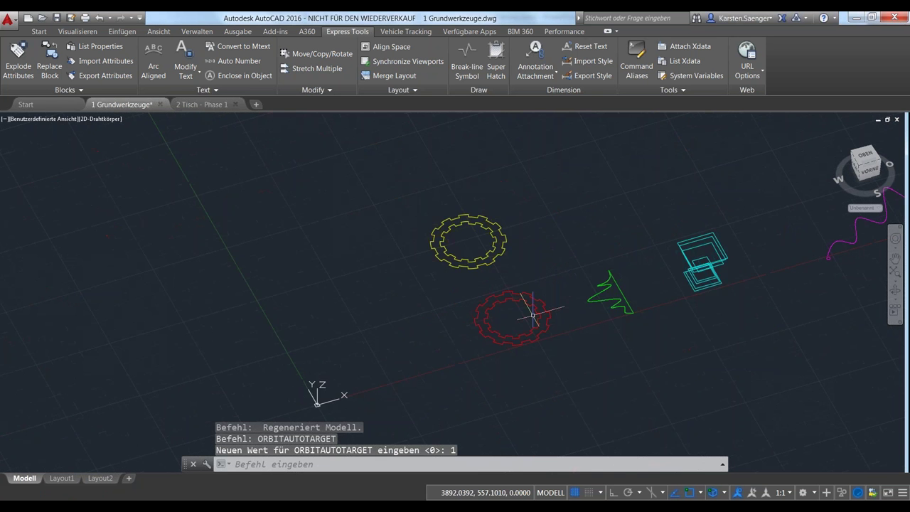
pyautogui.scroll(-2, 524, 308)
pyautogui.moveTo(522, 320)
pyautogui.keyDown('shift'); pyautogui.mouseDown(button='middle')
pyautogui.moveTo(502, 324)
pyautogui.moveTo(538, 318)
pyautogui.mouseUp(button='middle'); pyautogui.keyUp('shift')
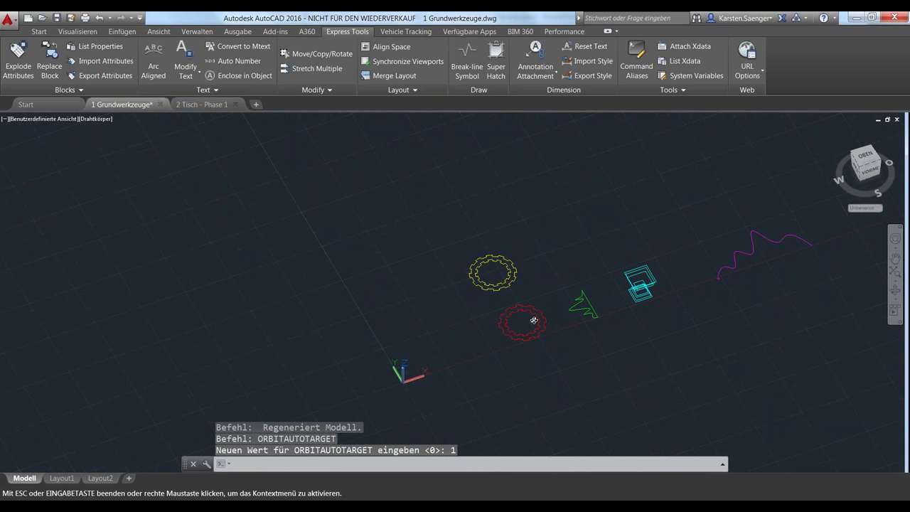
pyautogui.scroll(2, 538, 320)
pyautogui.scroll(4, 531, 301)
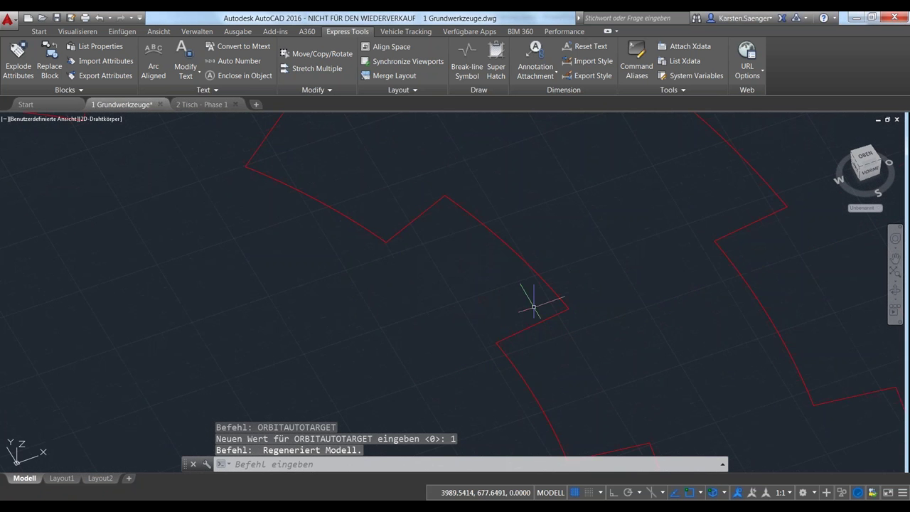
pyautogui.scroll(3, 583, 310)
pyautogui.scroll(2, 559, 286)
pyautogui.moveTo(559, 286)
pyautogui.keyDown('shift'); pyautogui.mouseDown(button='middle')
pyautogui.moveTo(569, 289)
pyautogui.moveTo(553, 278)
pyautogui.moveTo(578, 264)
pyautogui.moveTo(423, 260)
pyautogui.mouseUp(button='middle'); pyautogui.keyUp('shift')
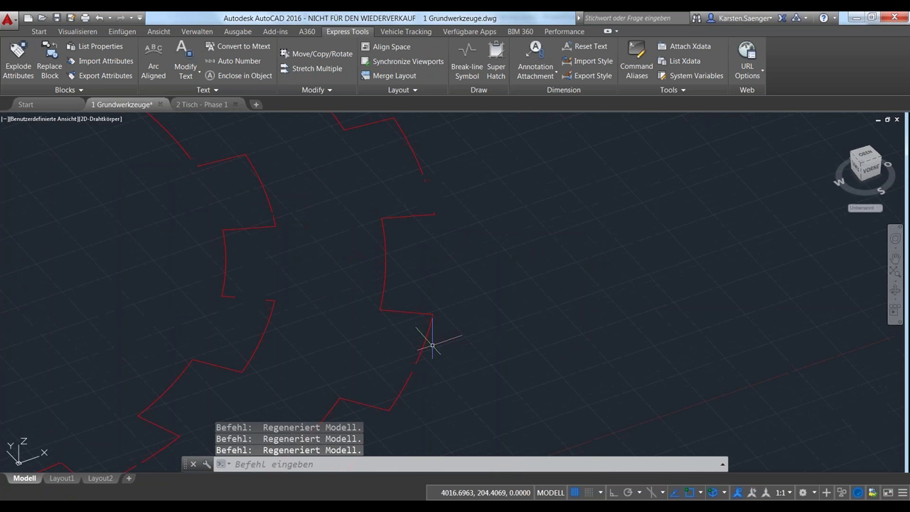
pyautogui.write('ORBITAUTOTARGET')
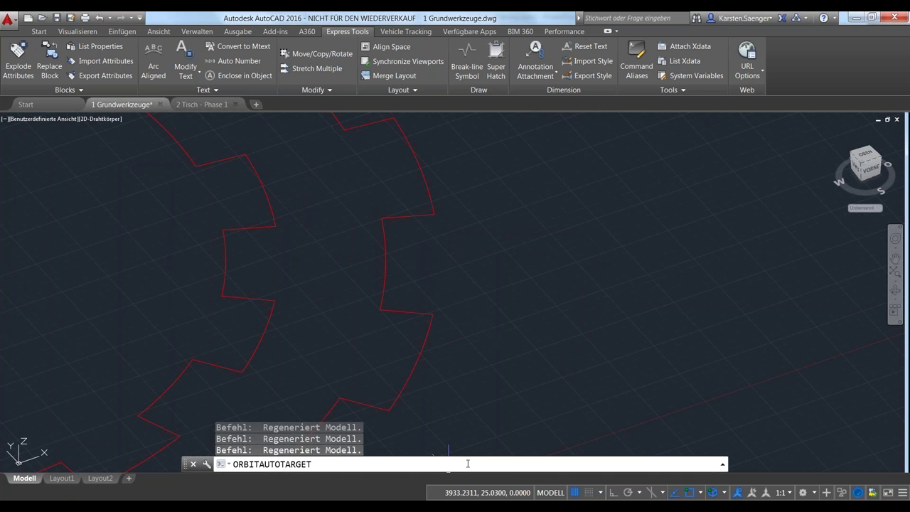
pyautogui.press('Return')
pyautogui.write('0')
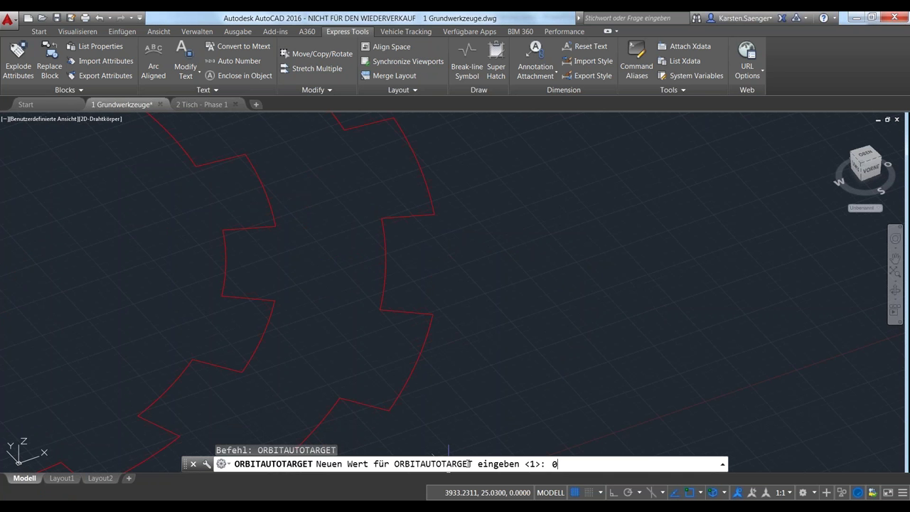
pyautogui.press('Return')
pyautogui.scroll(5, 391, 284)
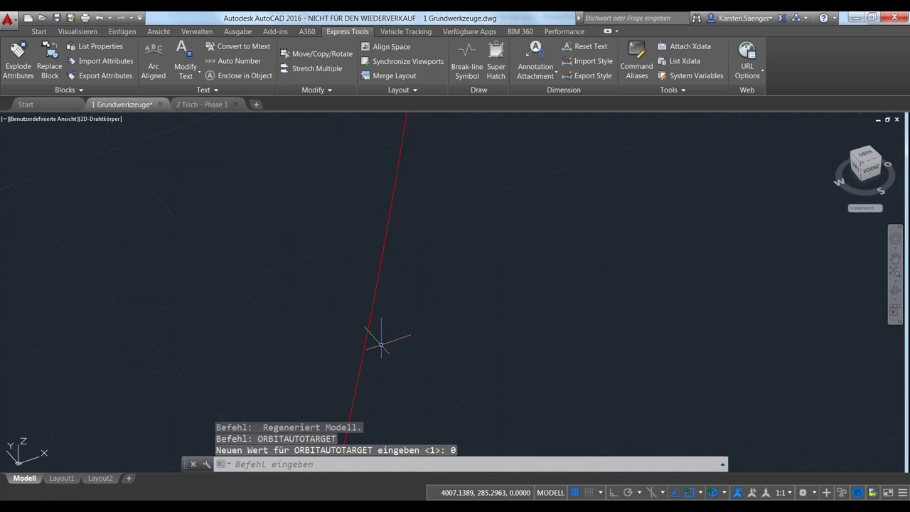
pyautogui.keyDown('shift'); pyautogui.moveTo(381, 345); pyautogui.dragTo(388, 265, button='middle'); pyautogui.keyUp('shift')
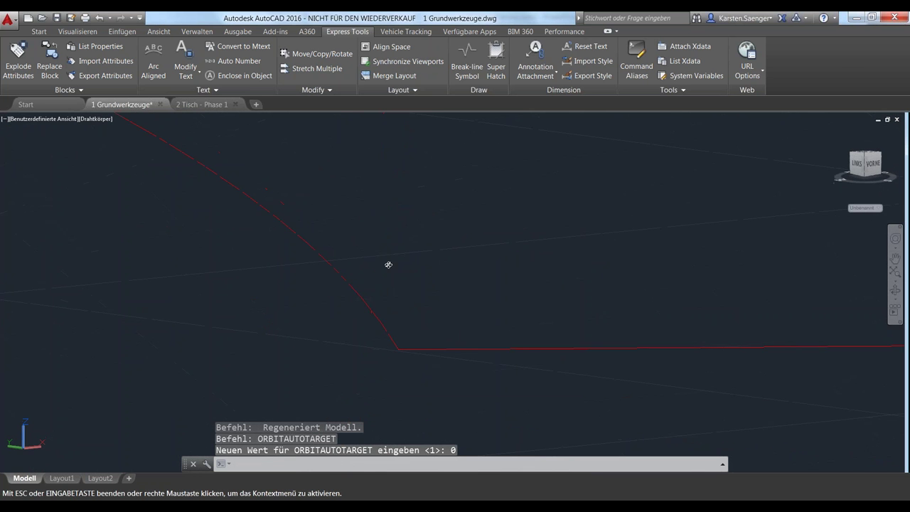
pyautogui.keyDown('shift'); pyautogui.moveTo(388, 264); pyautogui.dragTo(305, 282, button='middle'); pyautogui.keyUp('shift')
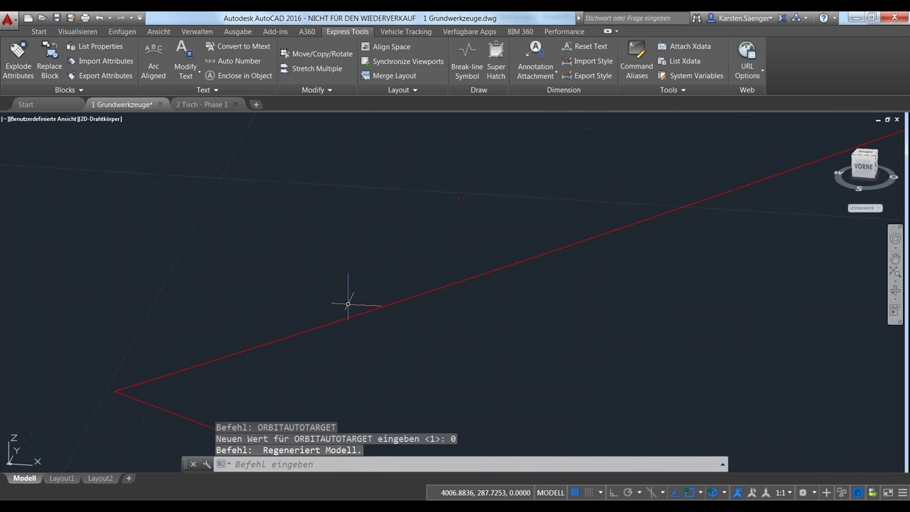
pyautogui.scroll(-3, 348, 303)
pyautogui.scroll(-3, 349, 308)
pyautogui.keyDown('shift'); pyautogui.moveTo(349, 309); pyautogui.dragTo(341, 284, button='middle'); pyautogui.keyUp('shift')
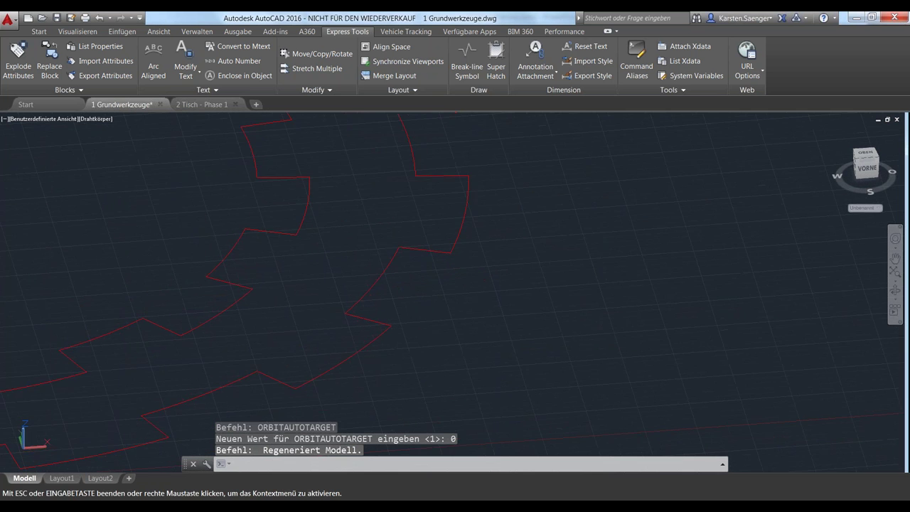
pyautogui.scroll(-3, 362, 309)
pyautogui.moveTo(386, 365); pyautogui.dragTo(519, 360, button='middle')
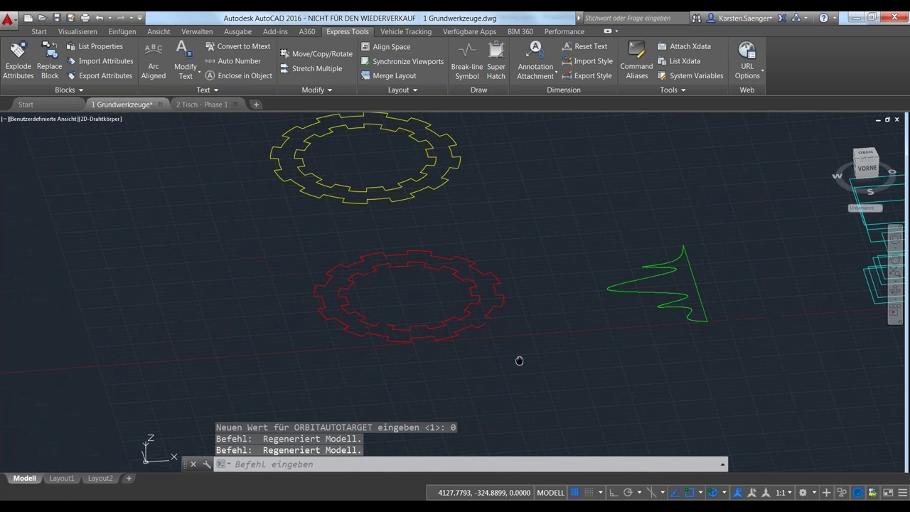
pyautogui.keyDown('shift'); pyautogui.moveTo(289, 334); pyautogui.dragTo(670, 417, button='middle'); pyautogui.keyUp('shift')
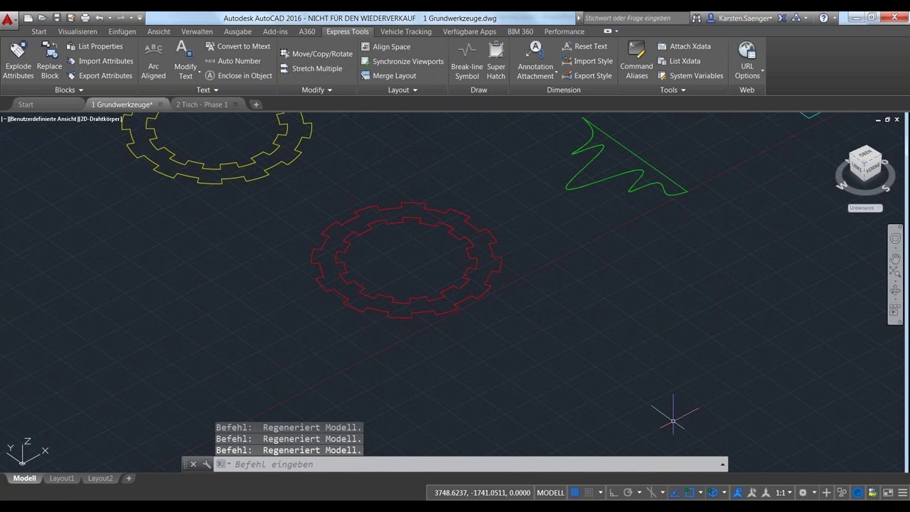
pyautogui.scroll(-2, 183, 304)
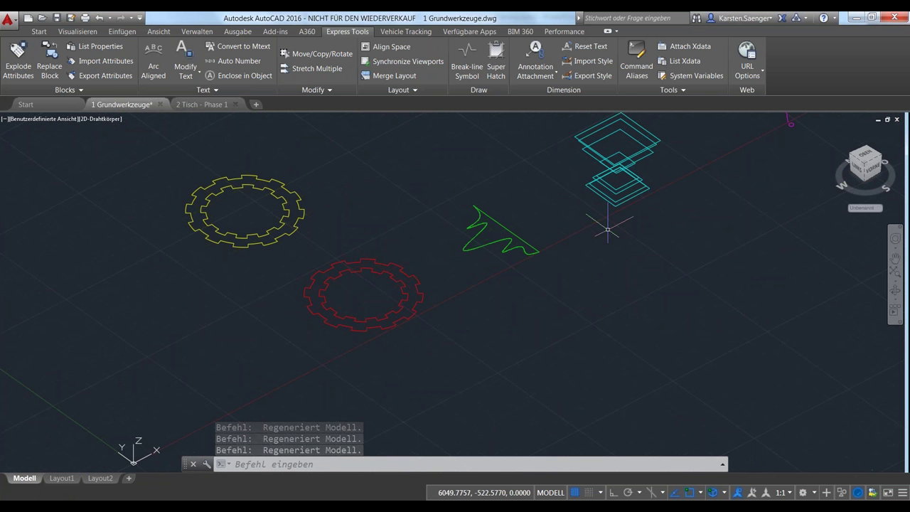
# - Show the basic 3D creation commands on the Start tab
pyautogui.click(40, 31)
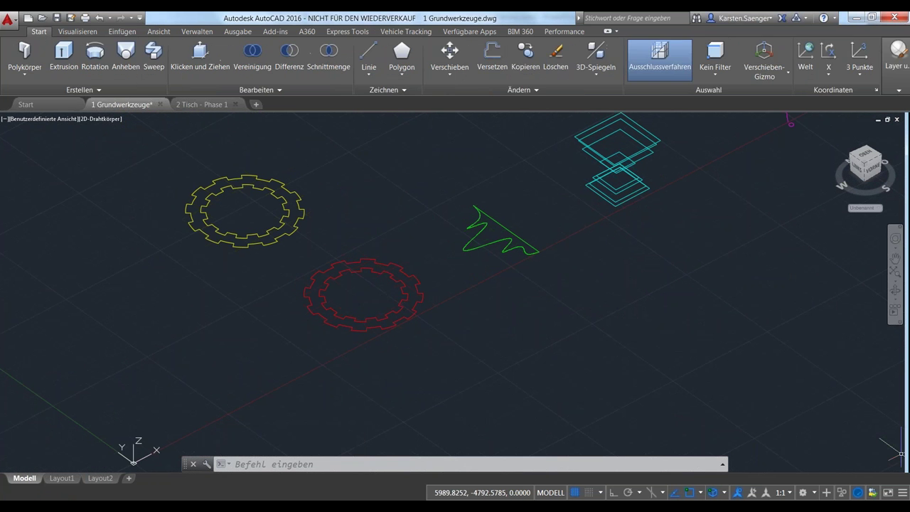
pyautogui.click(903, 492)
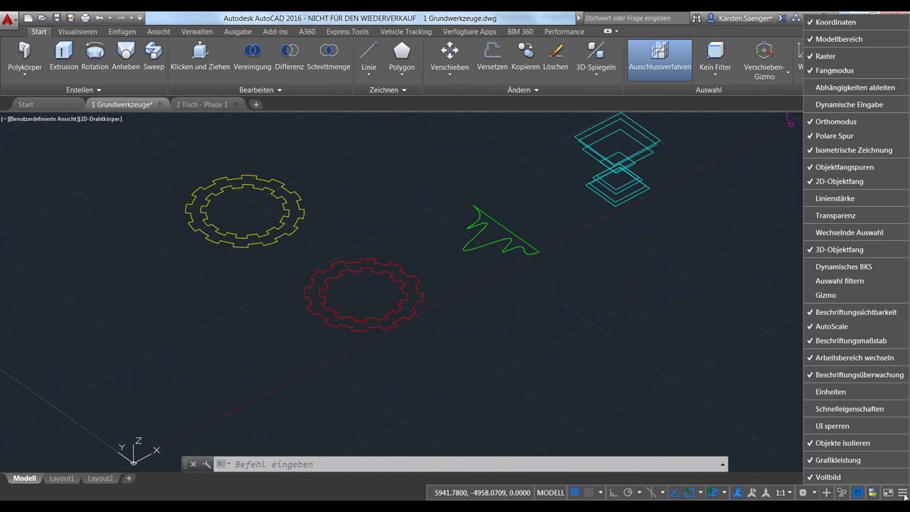
pyautogui.click(903, 492)
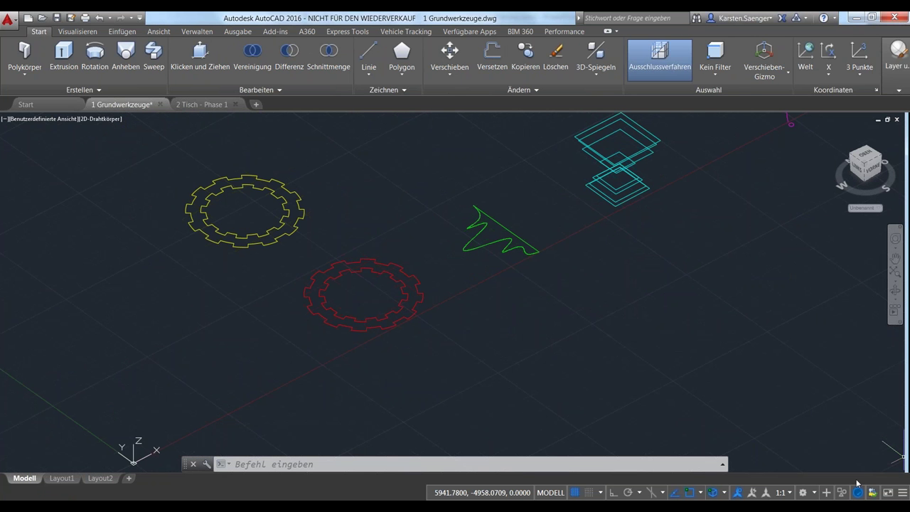
# - Review the workspace settings, cancel without changes, keeping 3D-Grundlagen, and pan slightly right
pyautogui.click(815, 494)
pyautogui.click(814, 486)
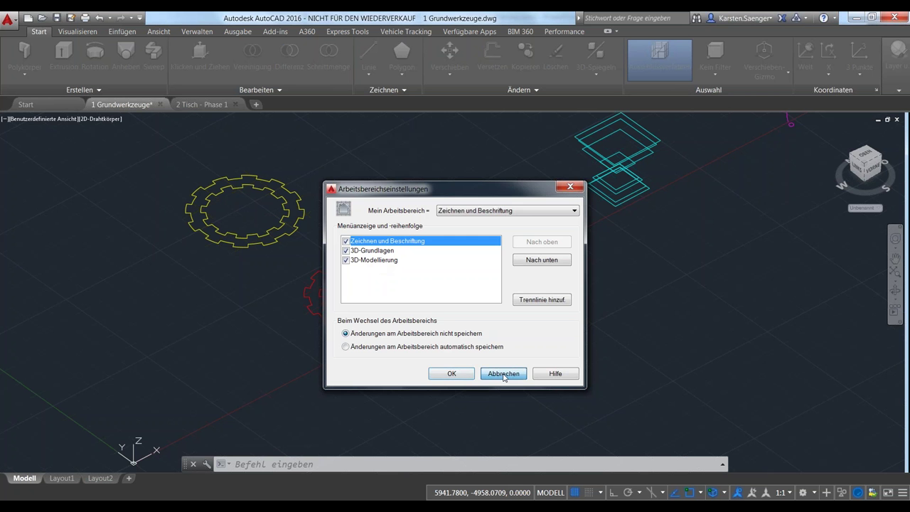
pyautogui.click(500, 375)
pyautogui.click(817, 494)
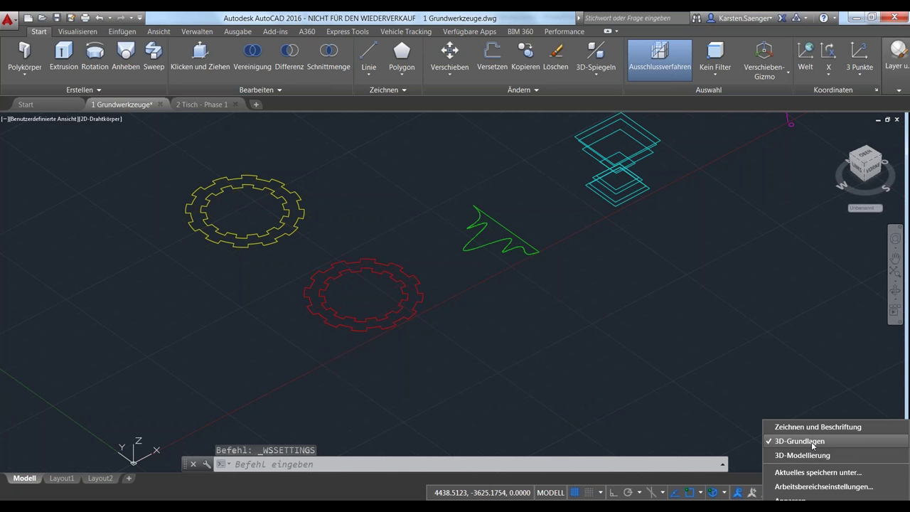
pyautogui.click(433, 254)
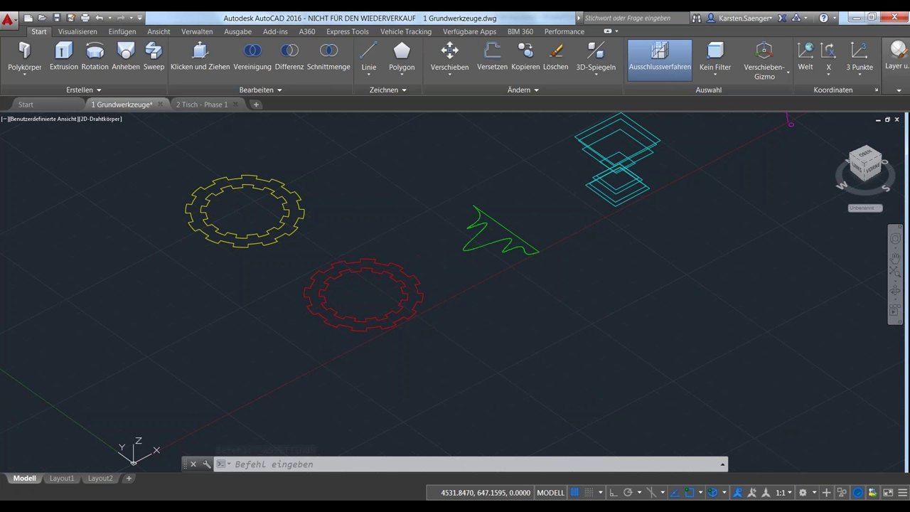
pyautogui.press('Escape')
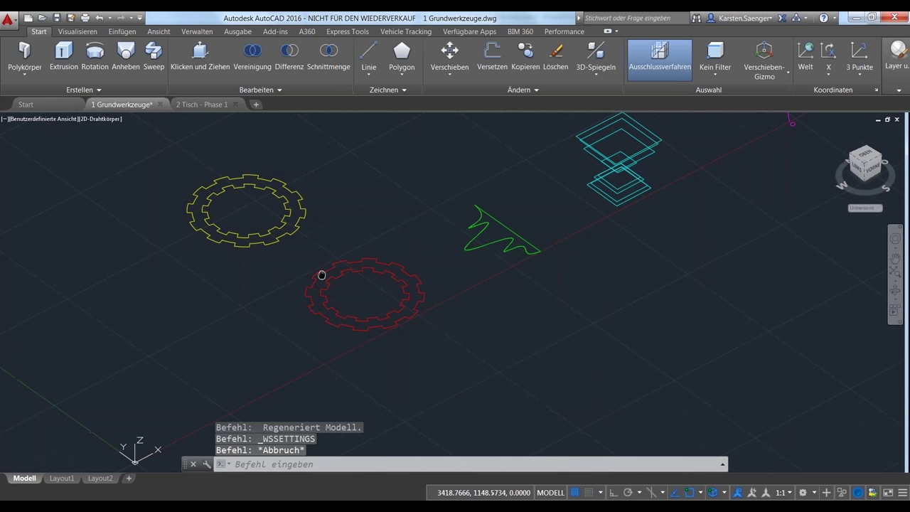
pyautogui.moveTo(321, 270); pyautogui.dragTo(397, 265, button='middle')
# - Draw a Quader box from corner 0,0 with a picked opposite corner and height, then select it
pyautogui.click(26, 75)
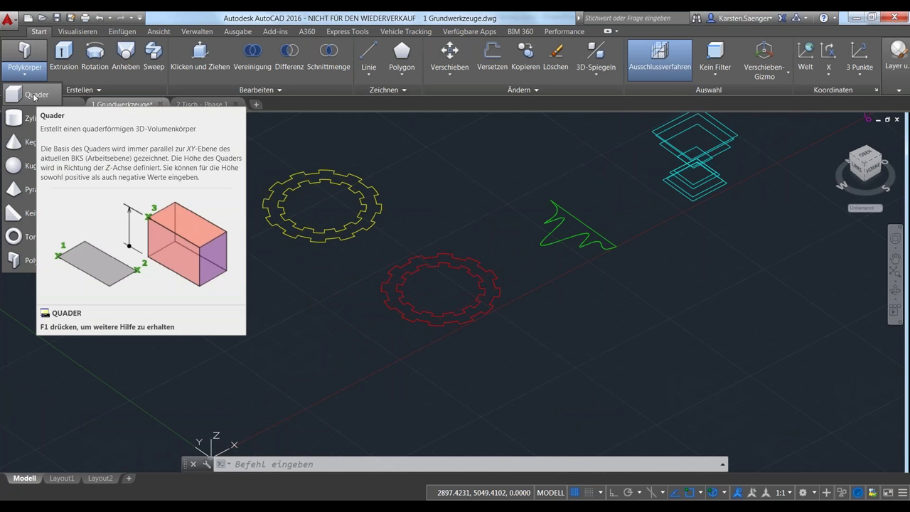
pyautogui.click(29, 94)
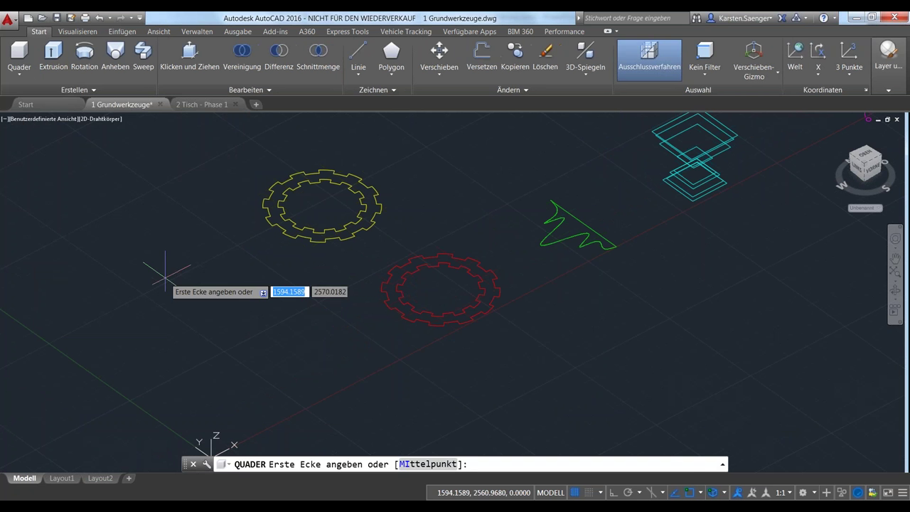
pyautogui.moveTo(165, 272); pyautogui.dragTo(183, 238, button='middle')
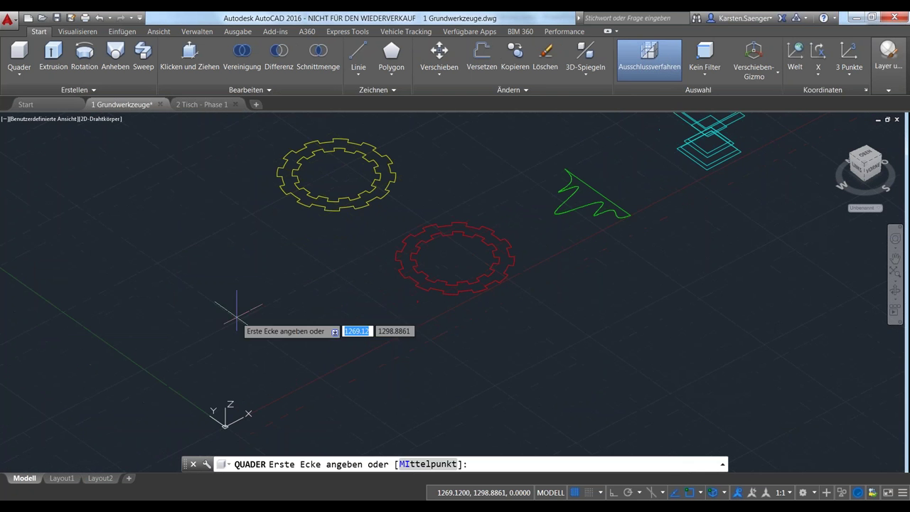
pyautogui.moveTo(235, 308); pyautogui.dragTo(237, 289, button='middle')
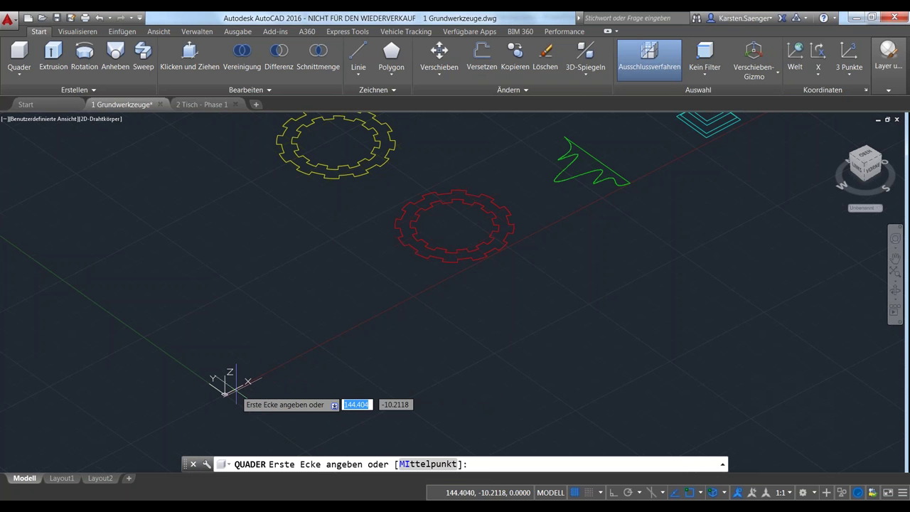
pyautogui.write('0')
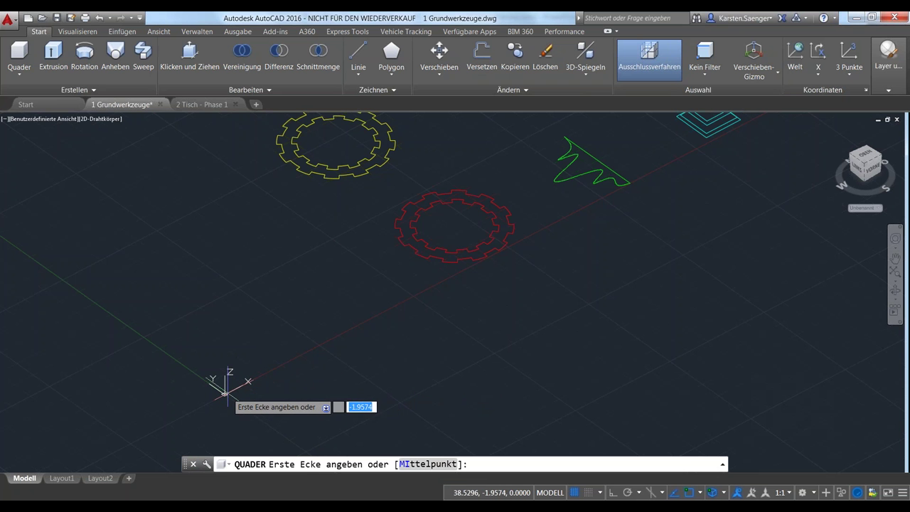
pyautogui.write(',0')
pyautogui.press('Return')
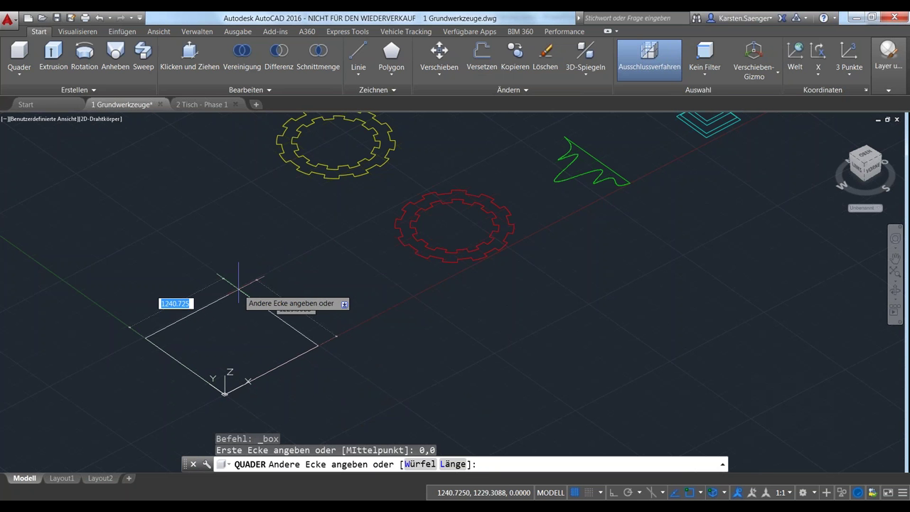
pyautogui.click(238, 291)
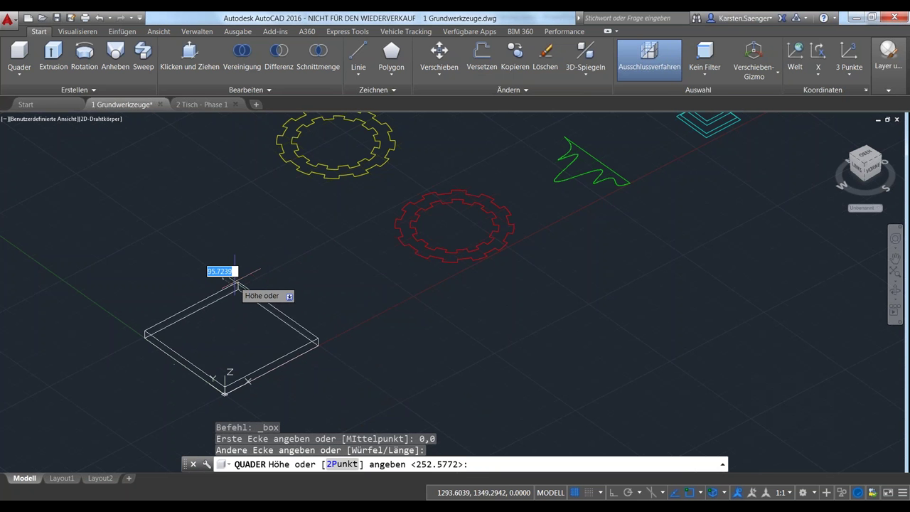
pyautogui.click(234, 213)
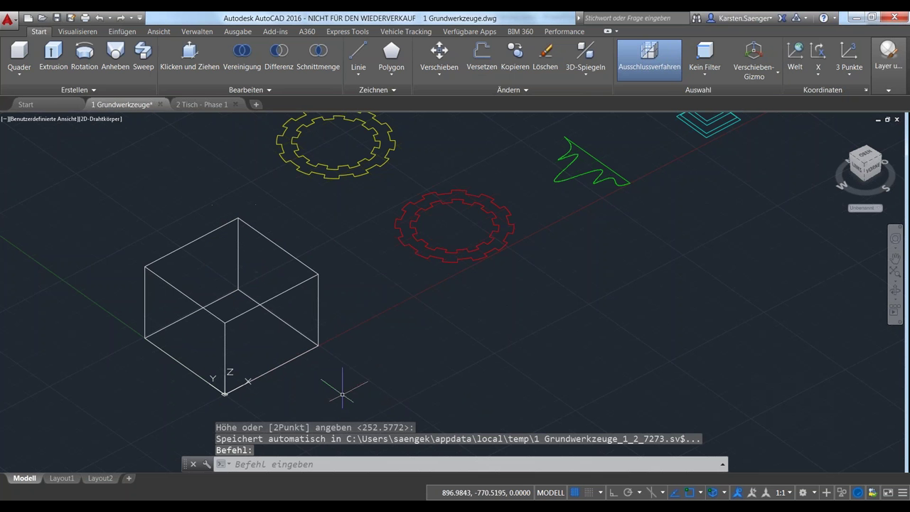
pyautogui.click(295, 287)
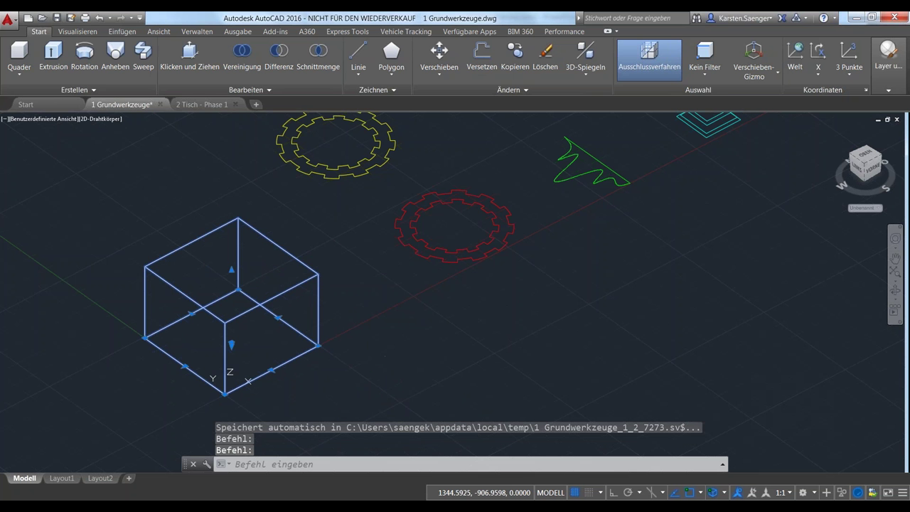
# - In Eigenschaften, set the box's Länge to 500 and Höhe to 100, then deselect it
pyautogui.doubleClick(225, 369)
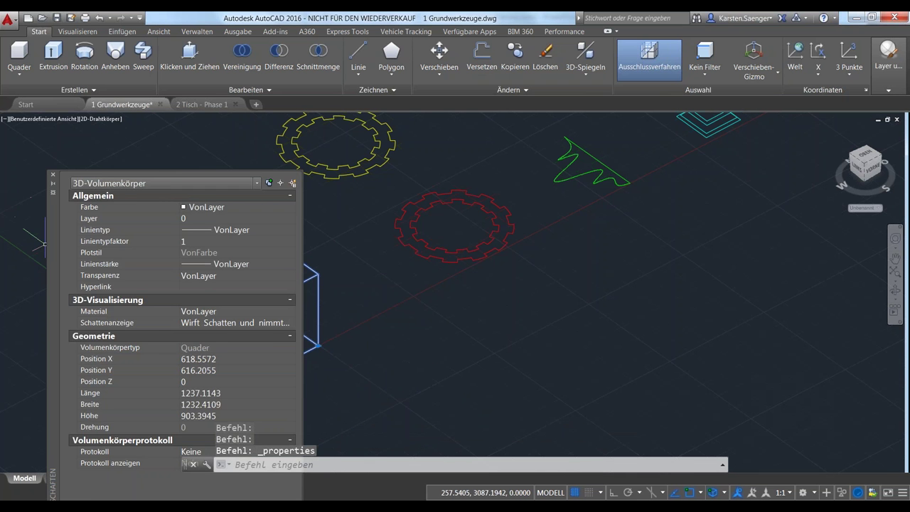
pyautogui.moveTo(51, 247); pyautogui.dragTo(352, 184)
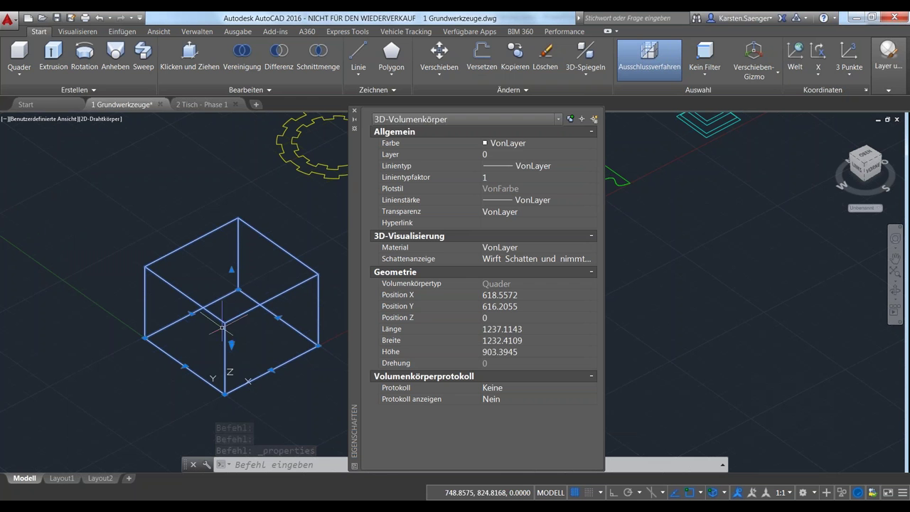
pyautogui.click(522, 295)
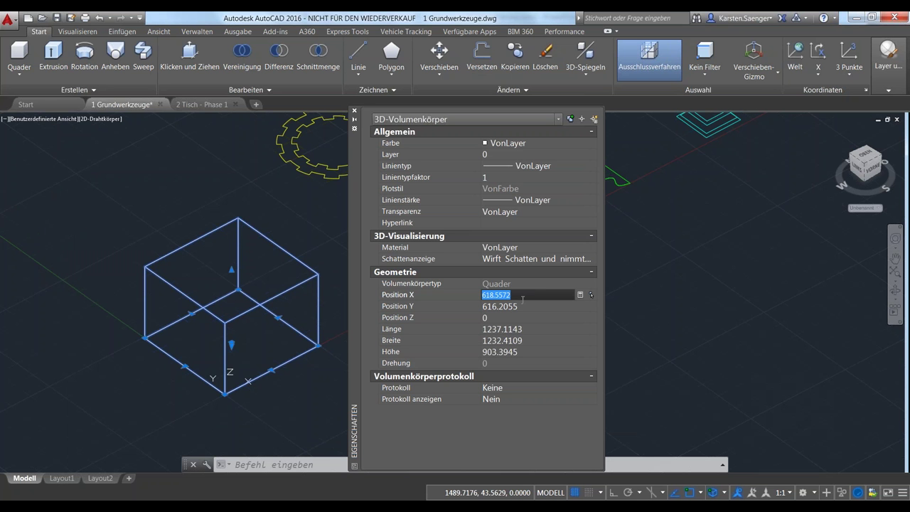
pyautogui.click(522, 306)
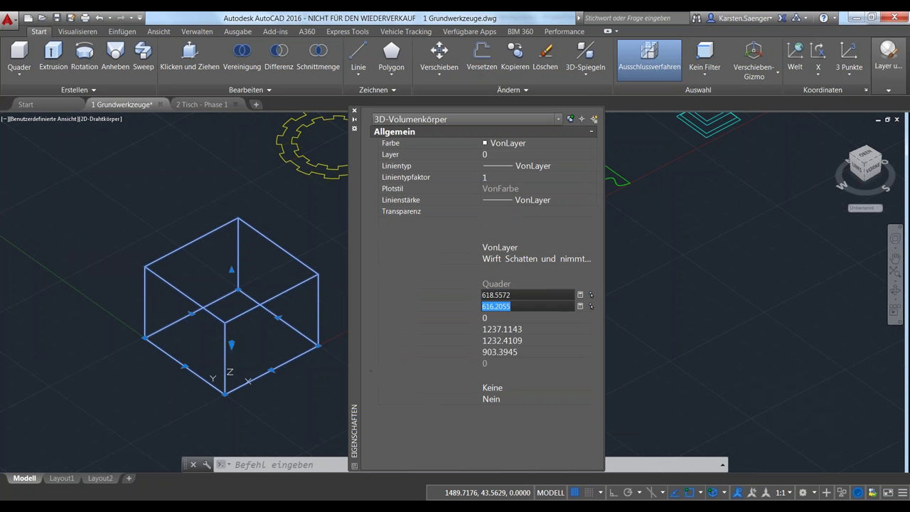
pyautogui.click(516, 330)
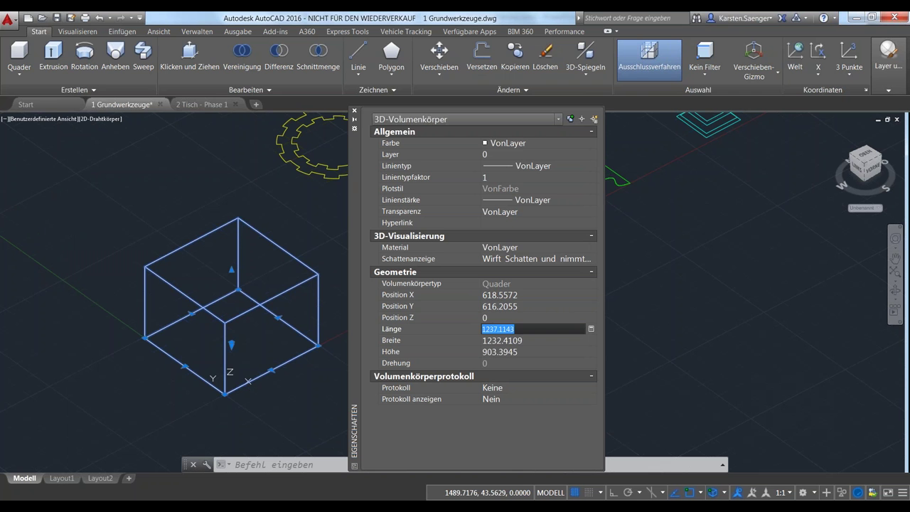
pyautogui.write('500')
pyautogui.press('Return')
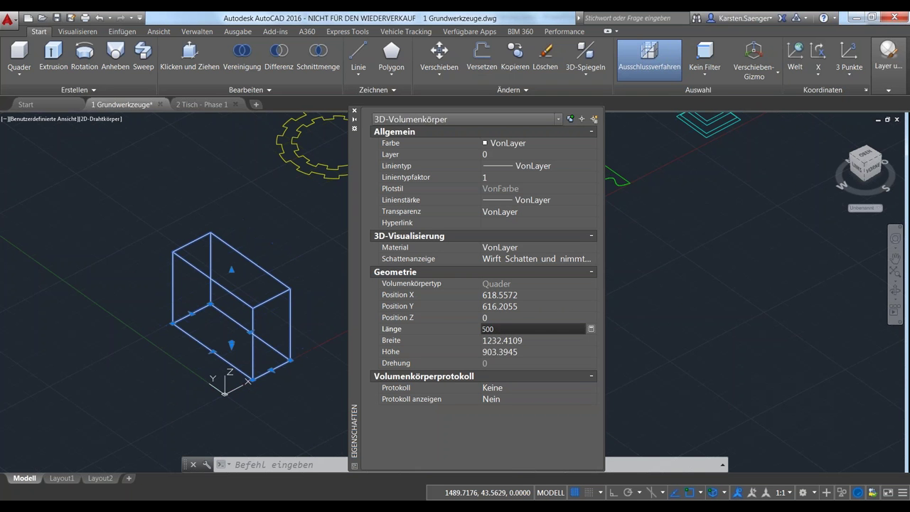
pyautogui.click(506, 351)
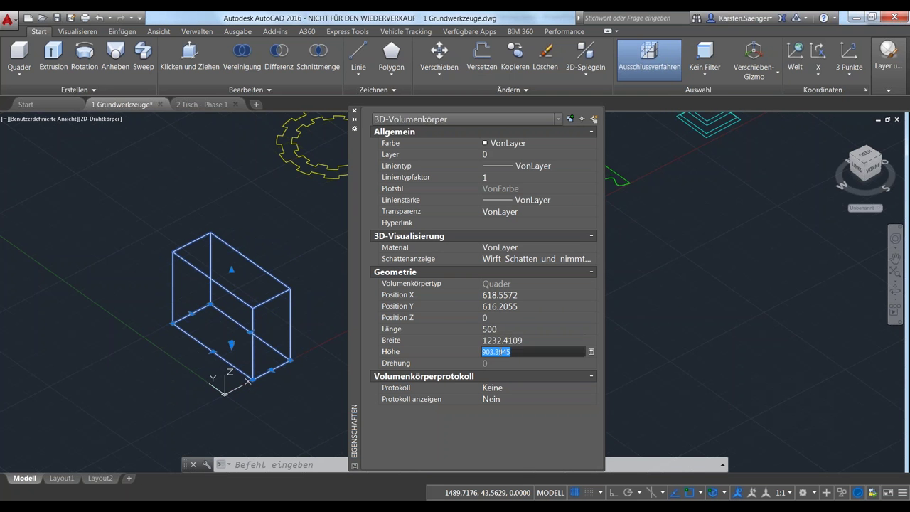
pyautogui.write('100')
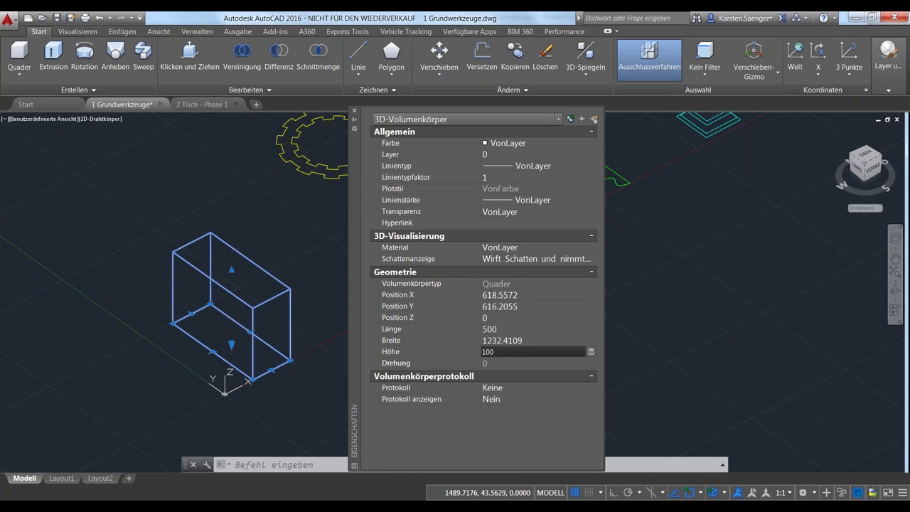
pyautogui.press('Return')
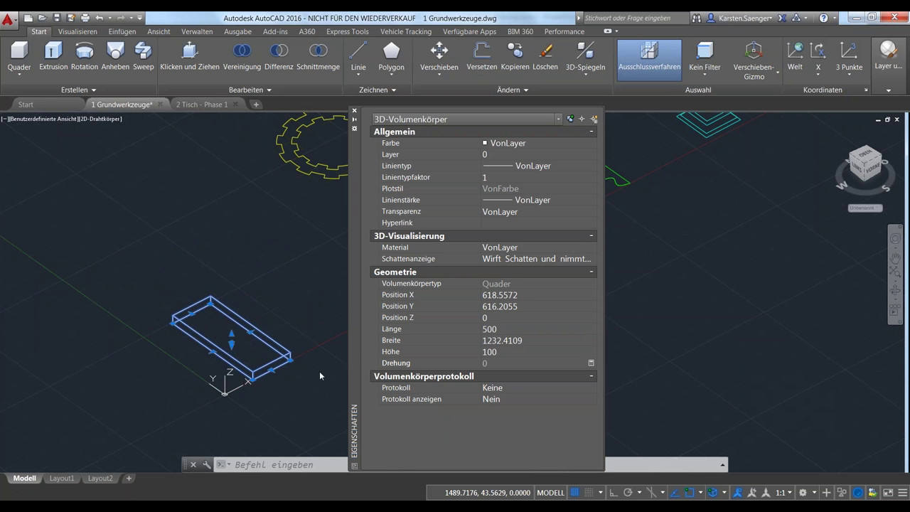
pyautogui.press('Escape')
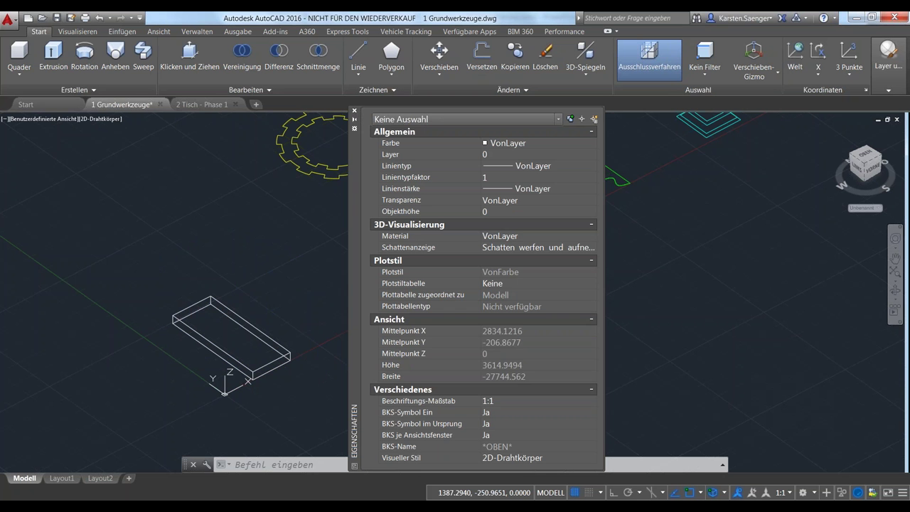
# - Stretch the box by its grips to about 858 × 1842 × 1017, then erase it
pyautogui.click(257, 331)
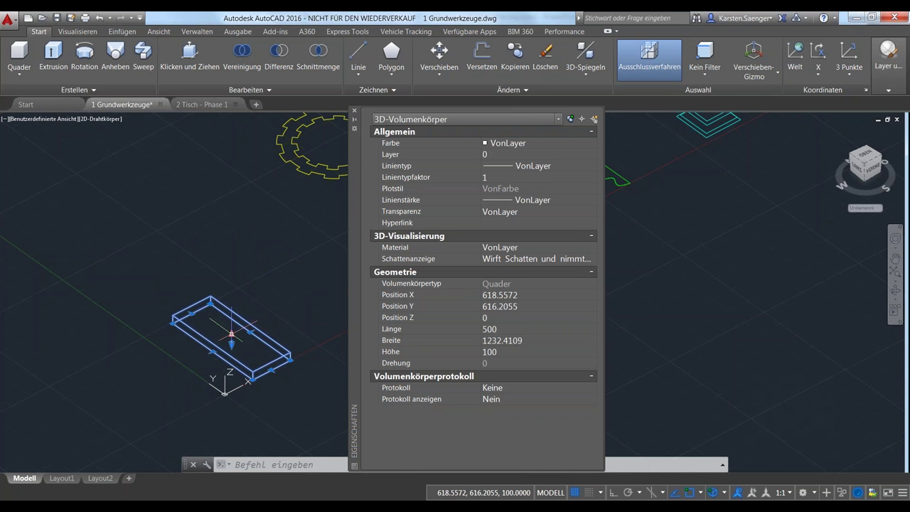
pyautogui.click(231, 333)
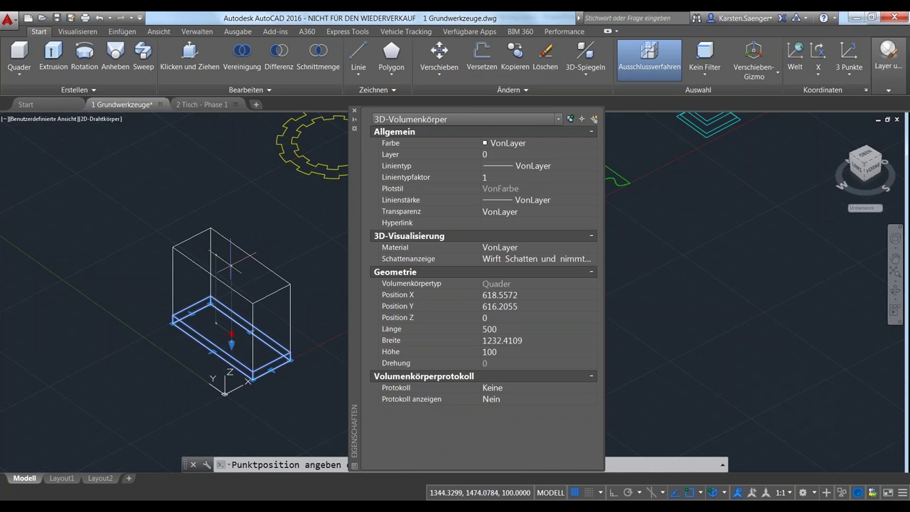
pyautogui.click(231, 263)
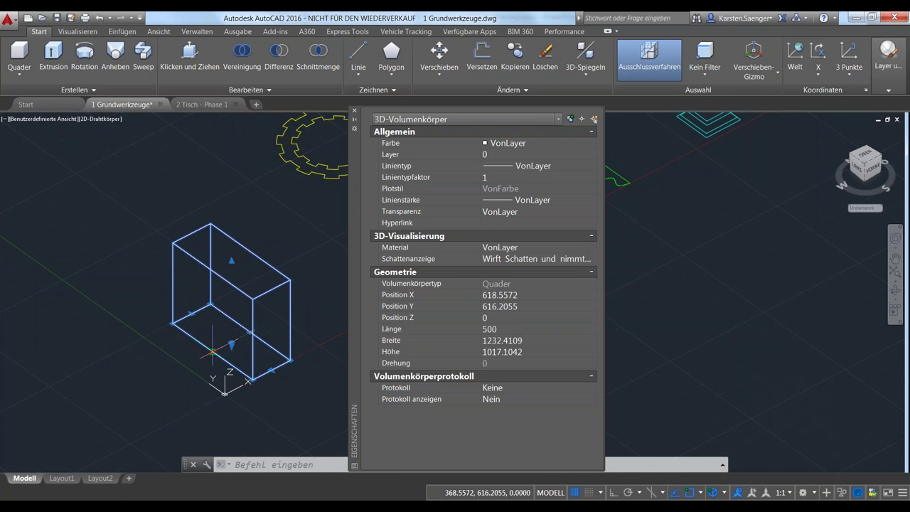
pyautogui.click(192, 313)
pyautogui.click(135, 344)
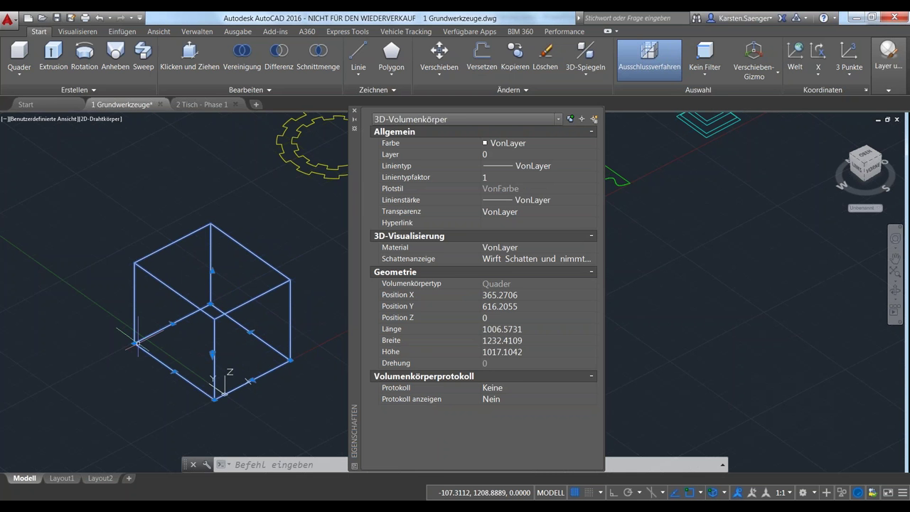
pyautogui.click(135, 343)
pyautogui.click(105, 315)
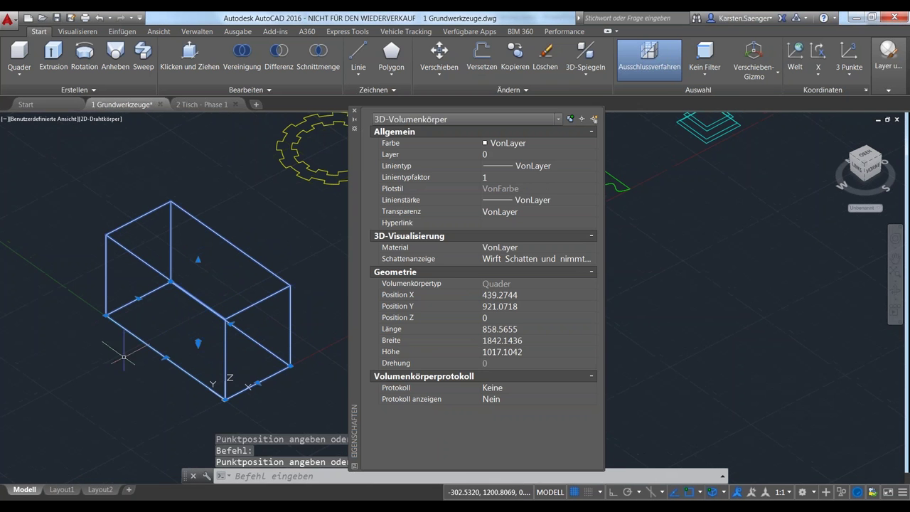
pyautogui.press('Escape')
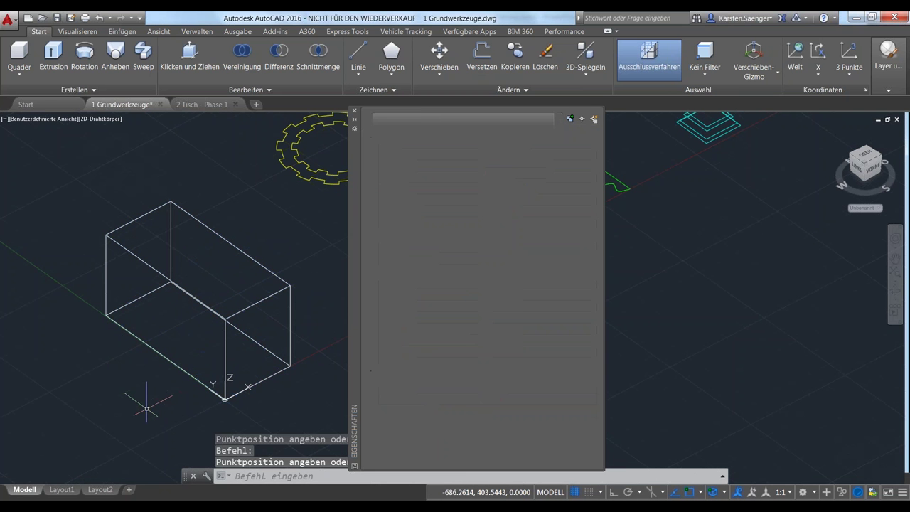
pyautogui.press('Escape')
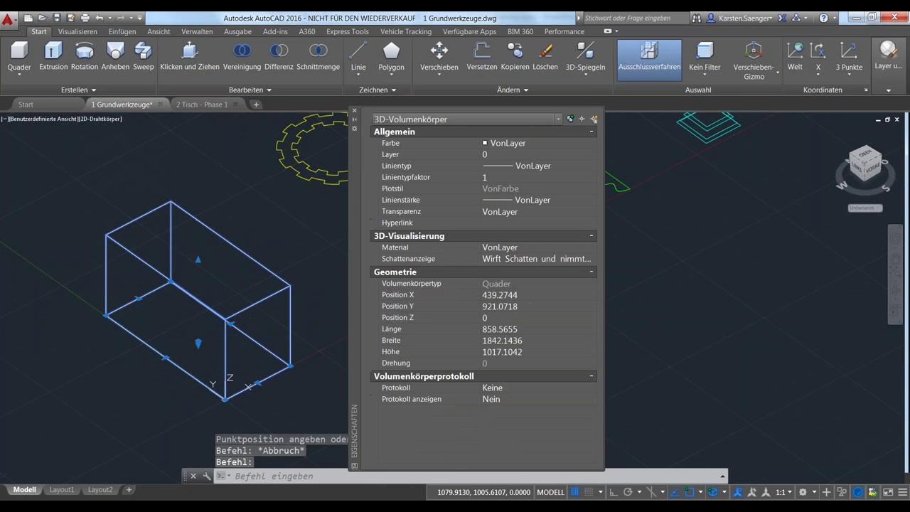
pyautogui.press('Delete')
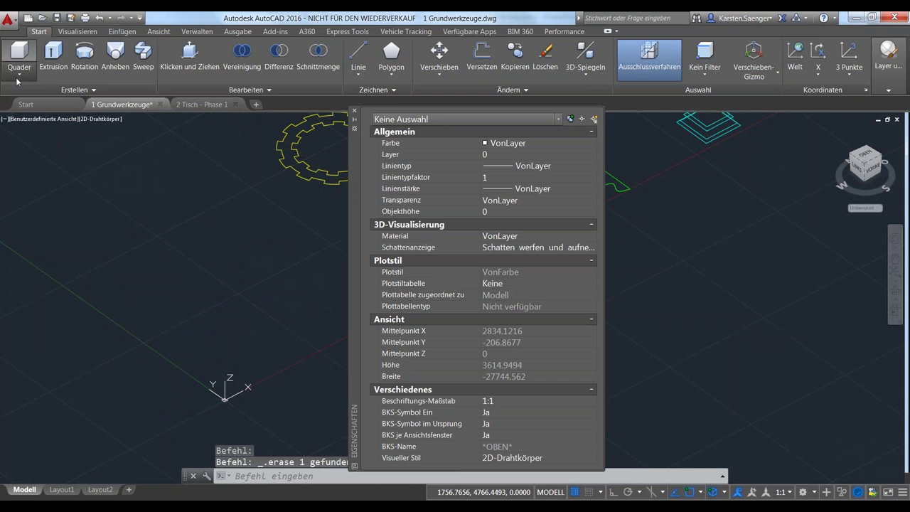
# - Create a Kegel cone near the origin from a picked base centre, radius and height
pyautogui.click(18, 79)
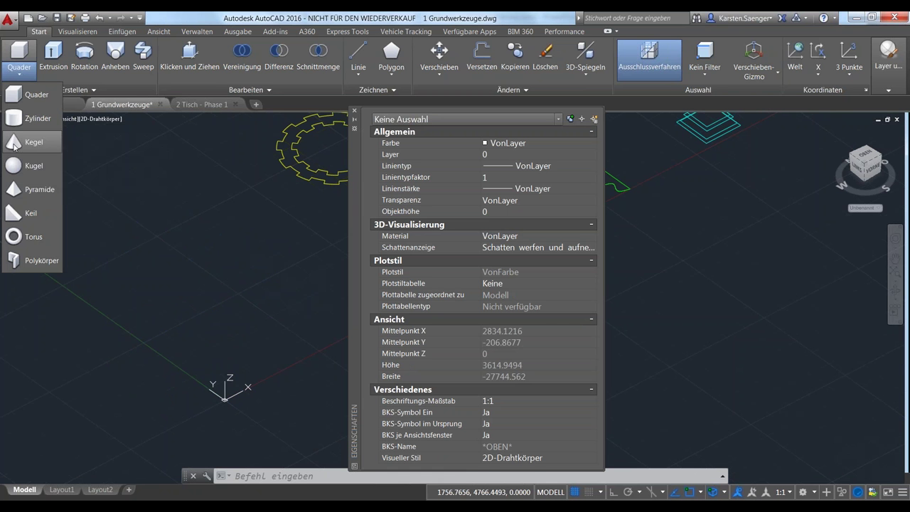
pyautogui.click(17, 145)
pyautogui.click(174, 347)
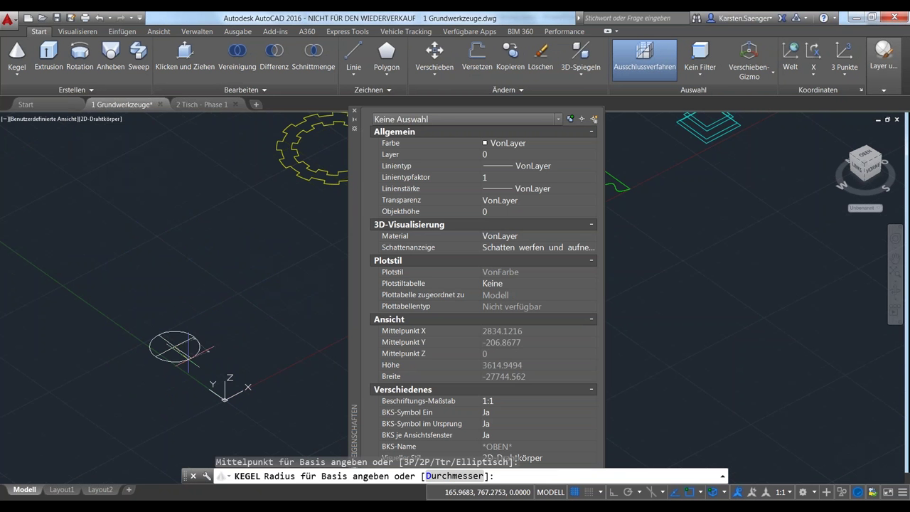
pyautogui.click(199, 319)
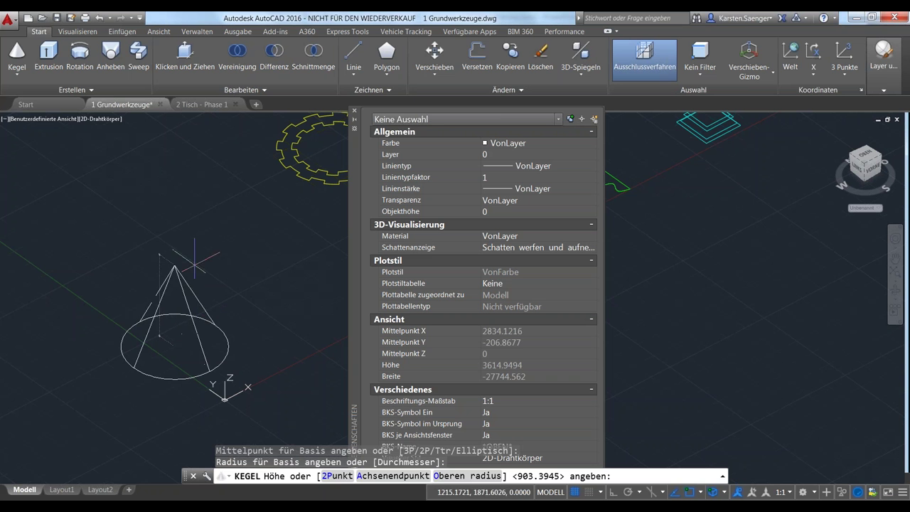
pyautogui.click(191, 291)
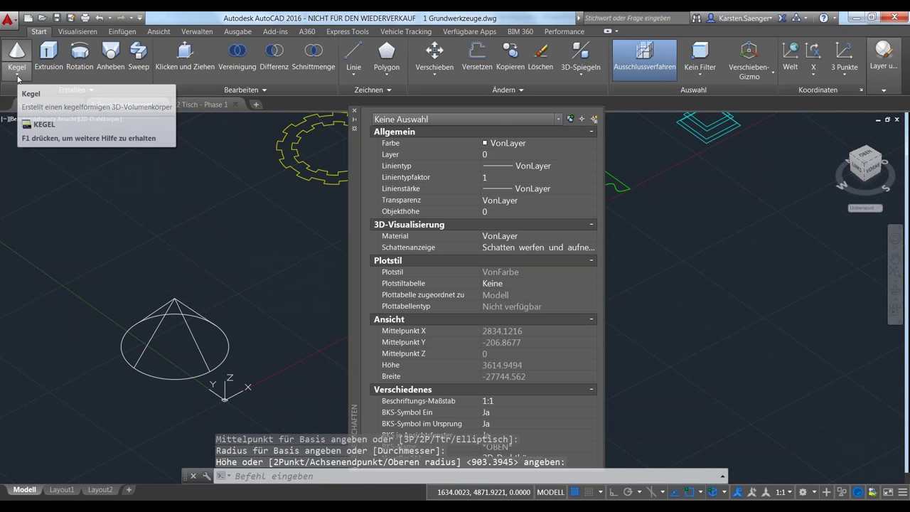
pyautogui.click(18, 79)
pyautogui.click(33, 237)
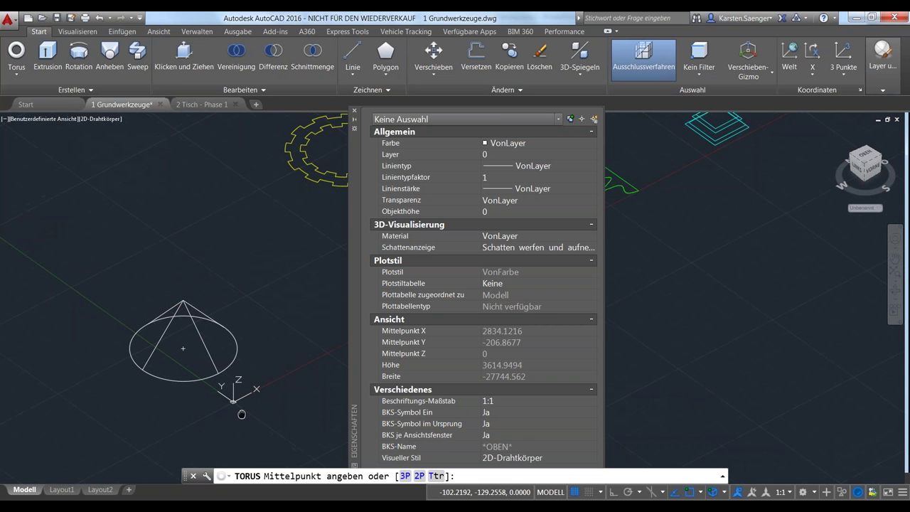
# - Add a torus centred at 0 around the cone's base, then close the Properties palette
pyautogui.moveTo(203, 388); pyautogui.dragTo(284, 401, button='middle')
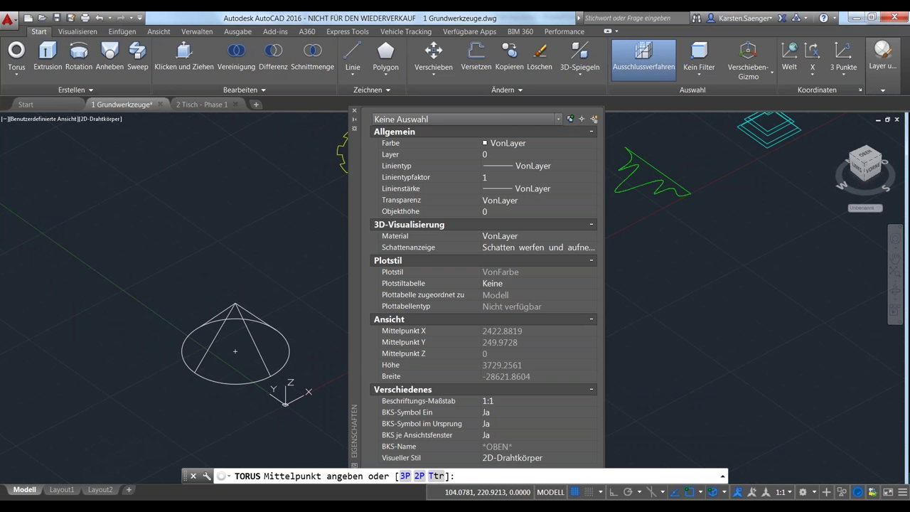
pyautogui.write('0')
pyautogui.press('Return')
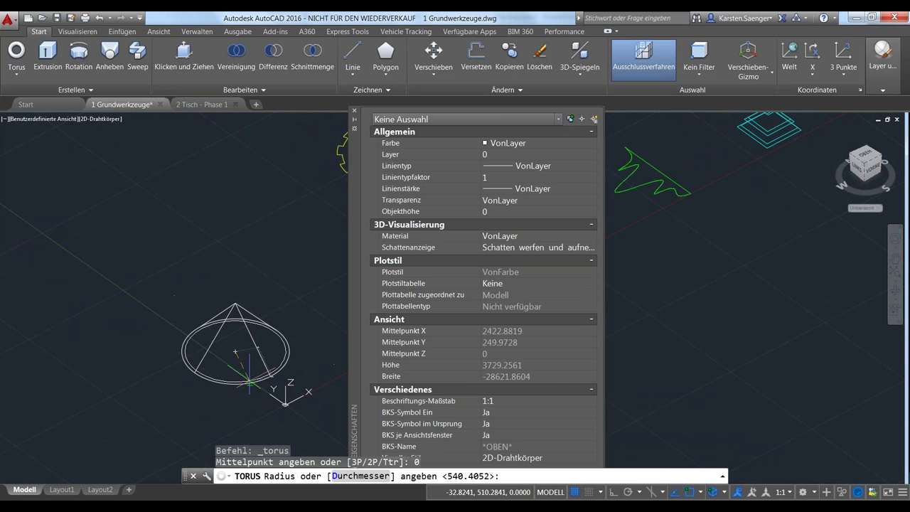
pyautogui.click(252, 397)
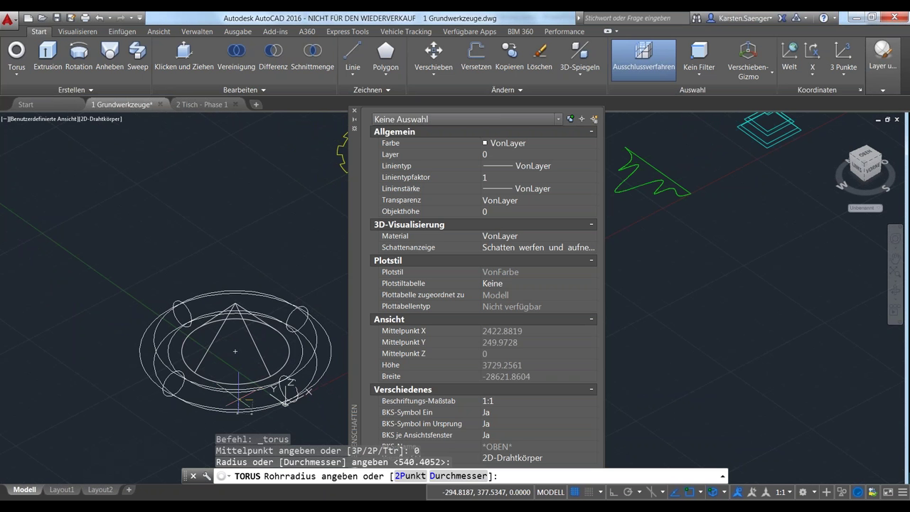
pyautogui.click(239, 402)
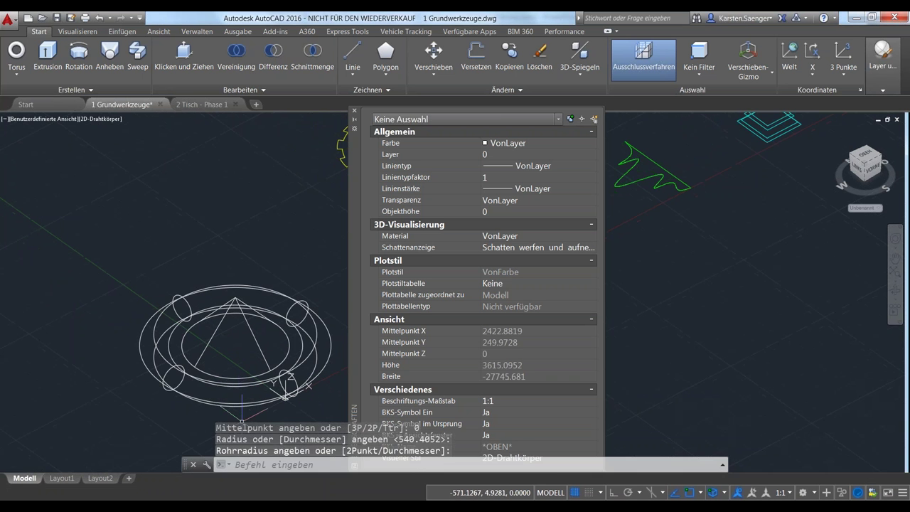
pyautogui.click(354, 112)
pyautogui.click(236, 344)
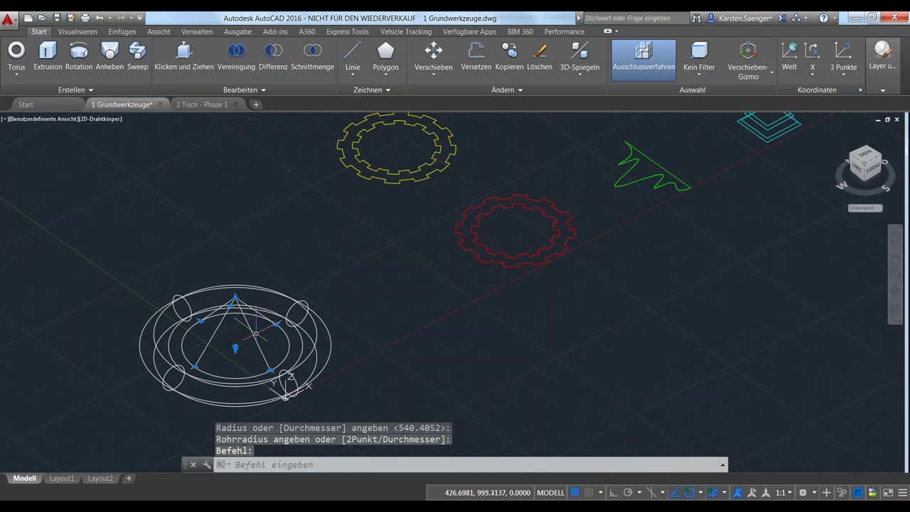
# - Drag the cone's base grip outward so the base extends beyond the torus
pyautogui.click(276, 324)
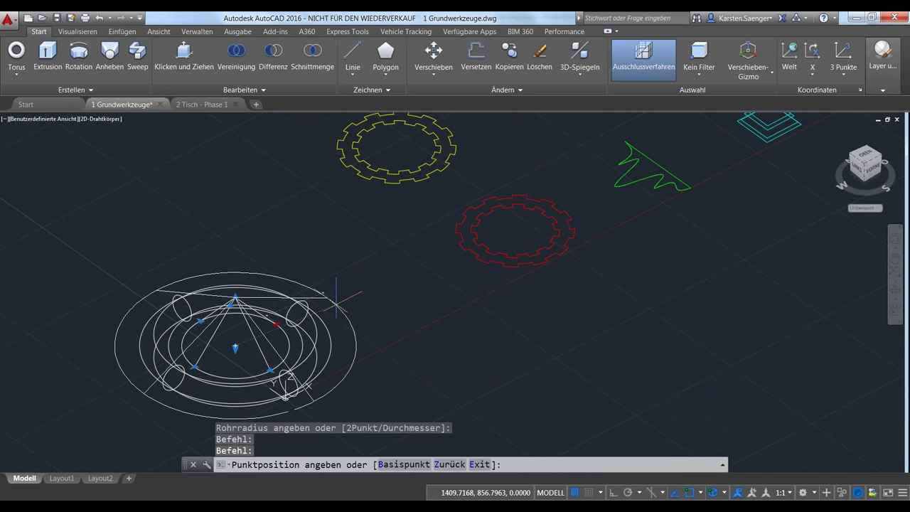
pyautogui.click(324, 298)
pyautogui.press('Escape')
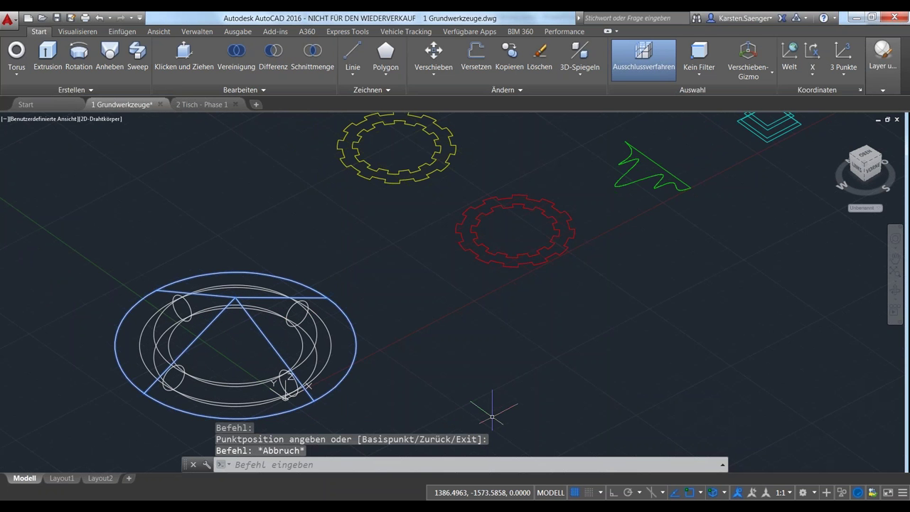
pyautogui.press('Escape')
pyautogui.click(483, 385)
pyautogui.press('Escape')
pyautogui.press('Escape')
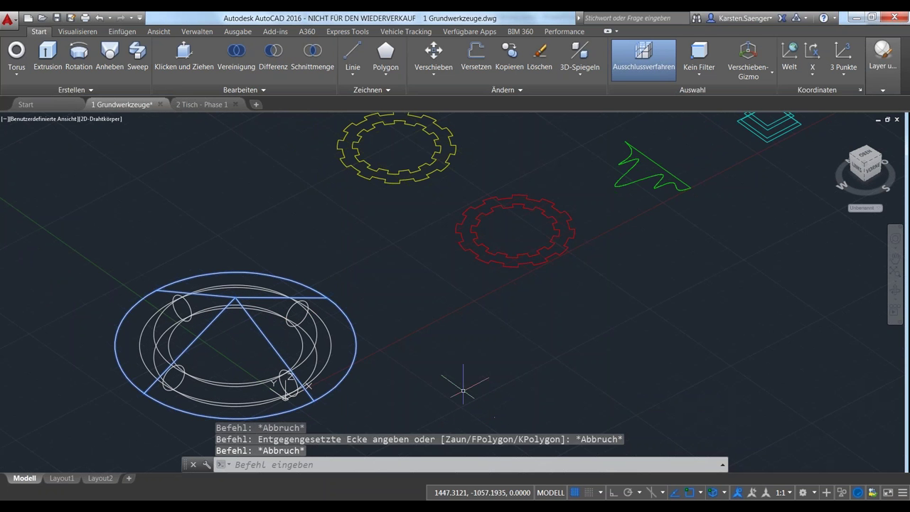
pyautogui.click(463, 390)
pyautogui.press('Escape')
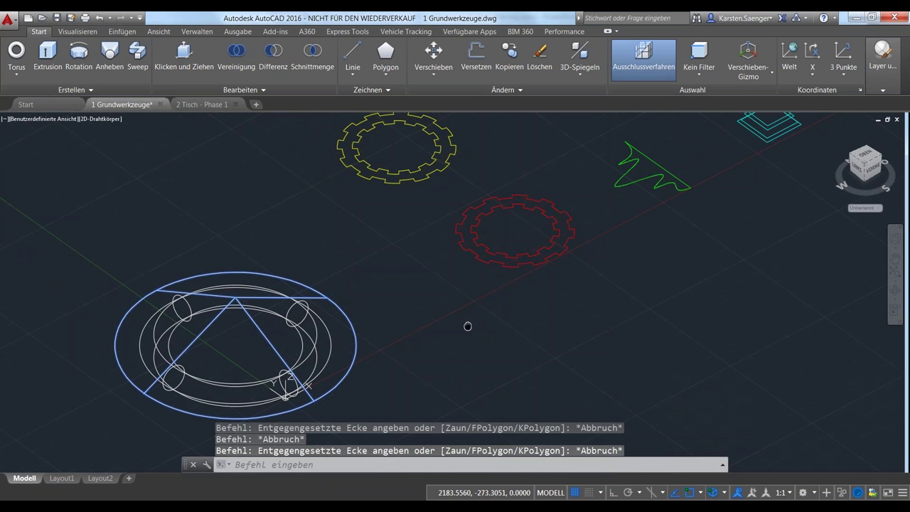
# - Orbit the view to tilt the cone and torus and bring up the visual styles list
pyautogui.keyDown('shift'); pyautogui.moveTo(468, 326); pyautogui.dragTo(466, 342, button='middle'); pyautogui.keyUp('shift')
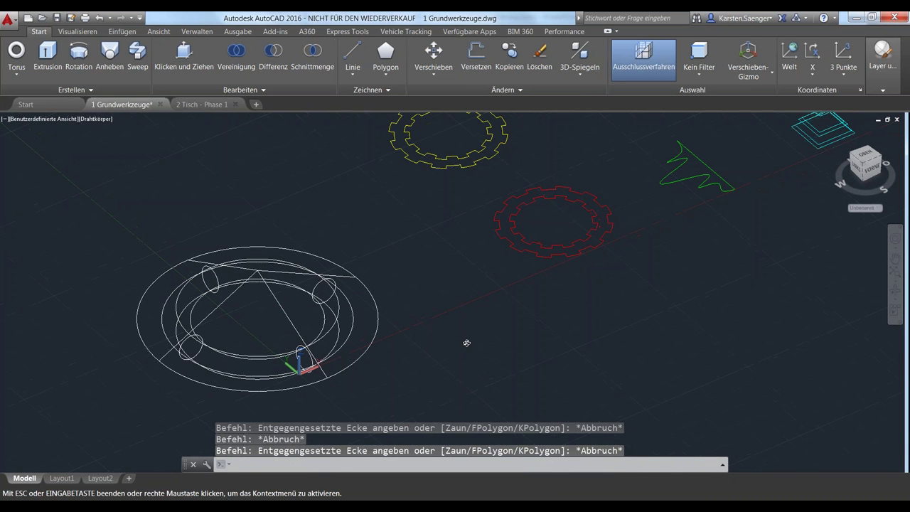
pyautogui.keyDown('shift'); pyautogui.moveTo(471, 308); pyautogui.dragTo(455, 351, button='middle'); pyautogui.keyUp('shift')
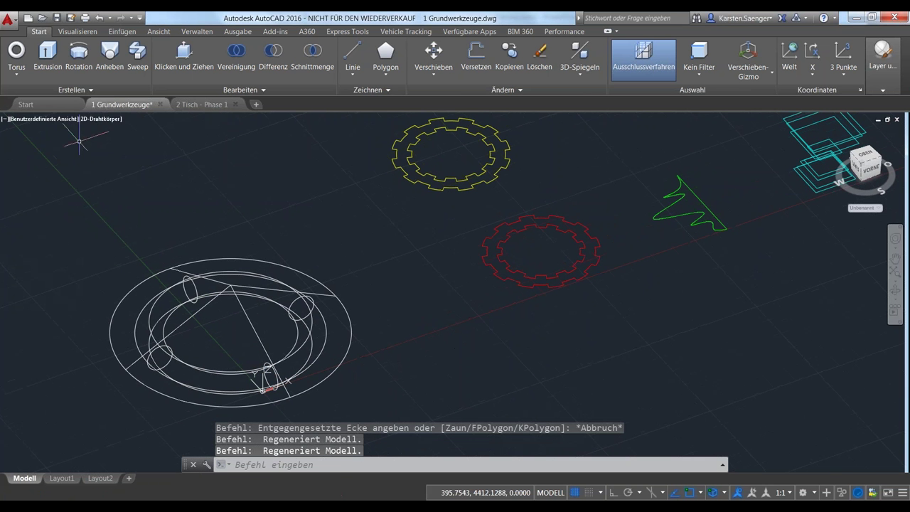
pyautogui.click(95, 119)
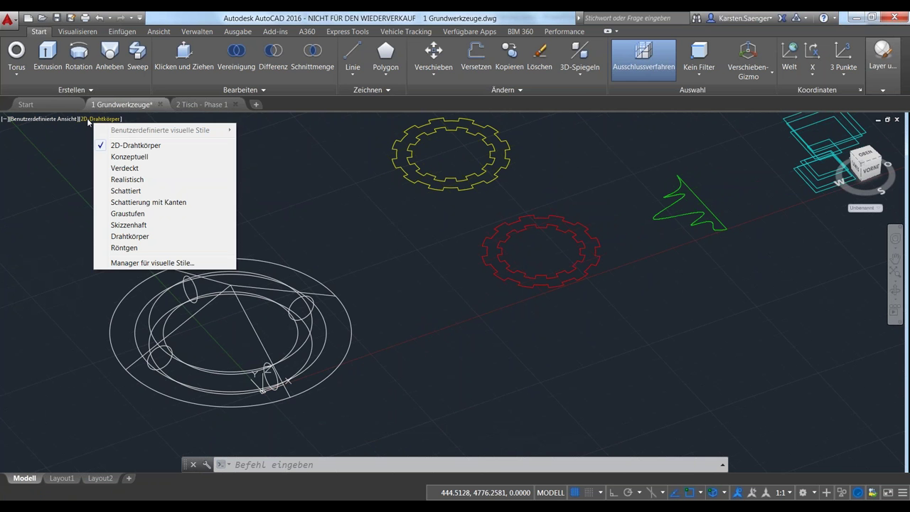
# - Switch the viewport to the Verdeckt visual style, then to Realistisch
pyautogui.click(92, 120)
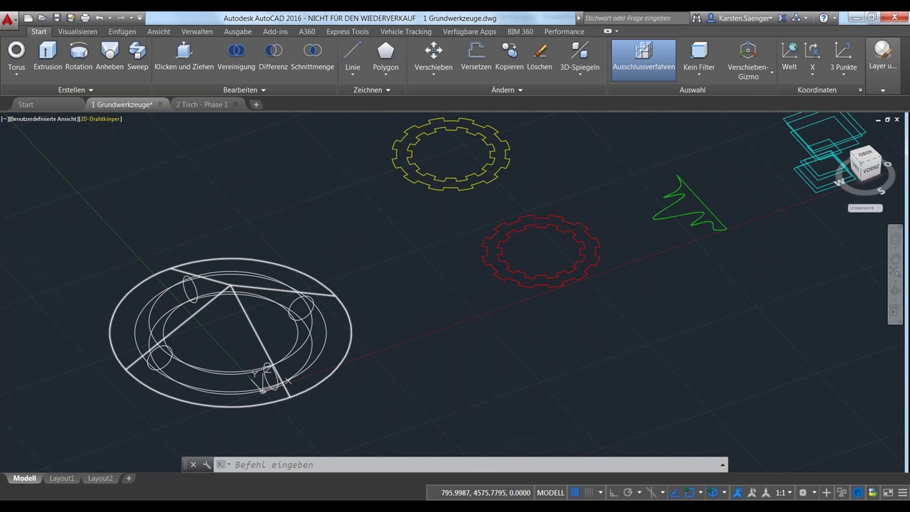
pyautogui.click(108, 121)
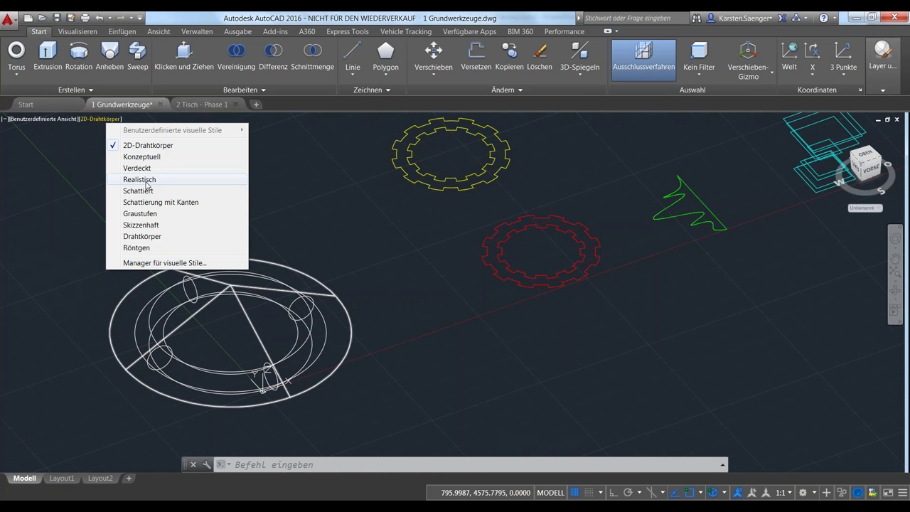
pyautogui.click(145, 169)
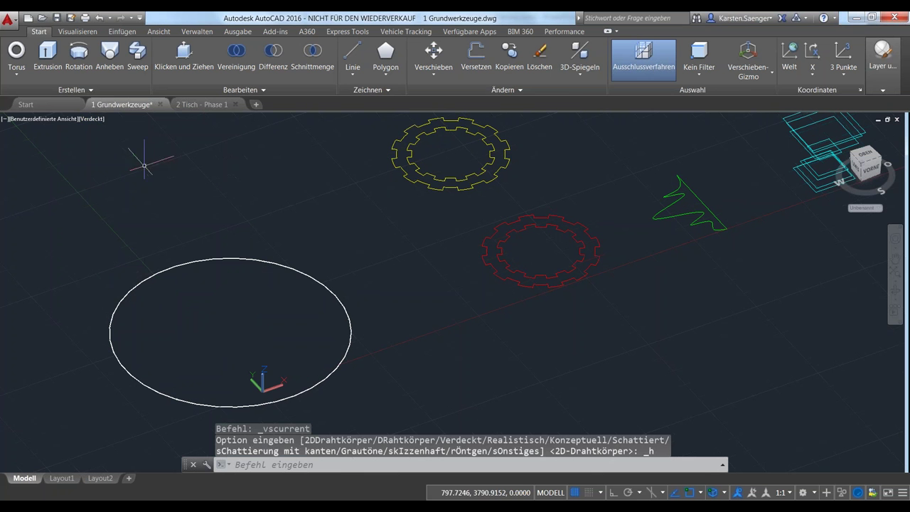
pyautogui.click(90, 120)
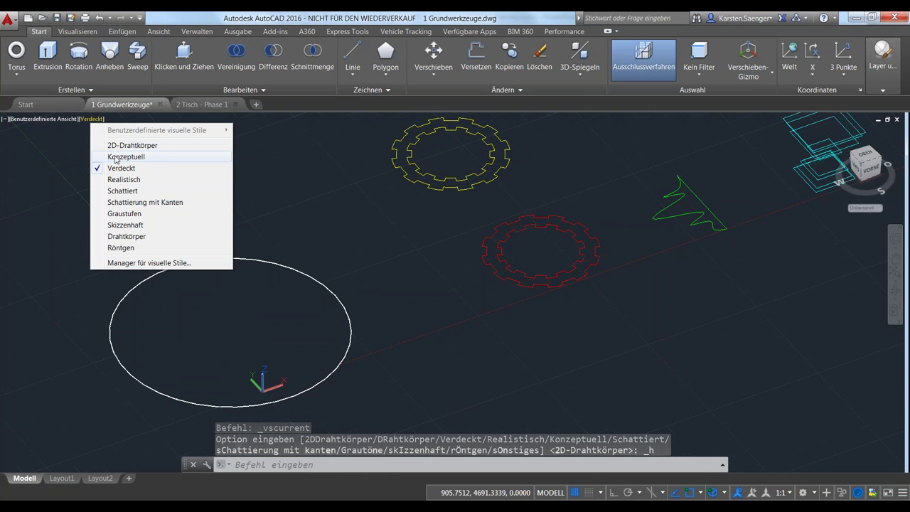
pyautogui.click(115, 179)
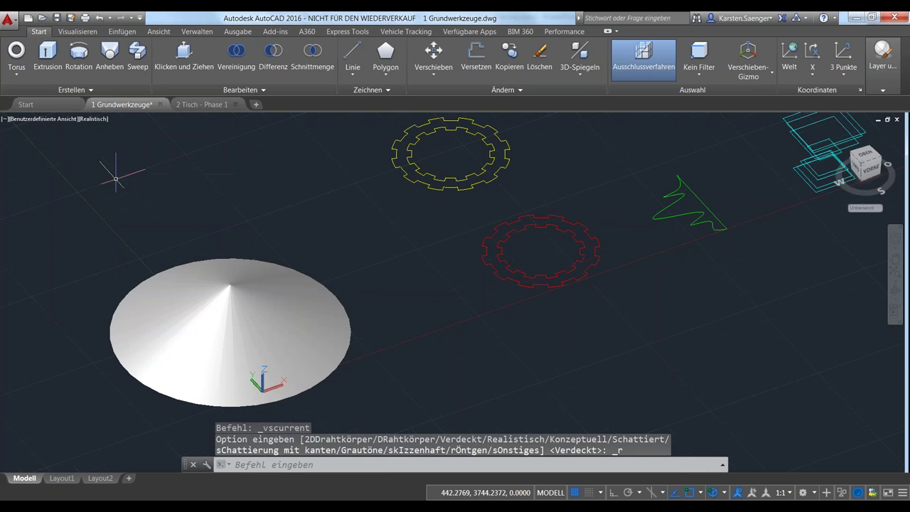
# - Dismiss the style list and stray selection window, then pan toward the gear outlines
pyautogui.click(93, 121)
pyautogui.click(94, 120)
pyautogui.click(93, 116)
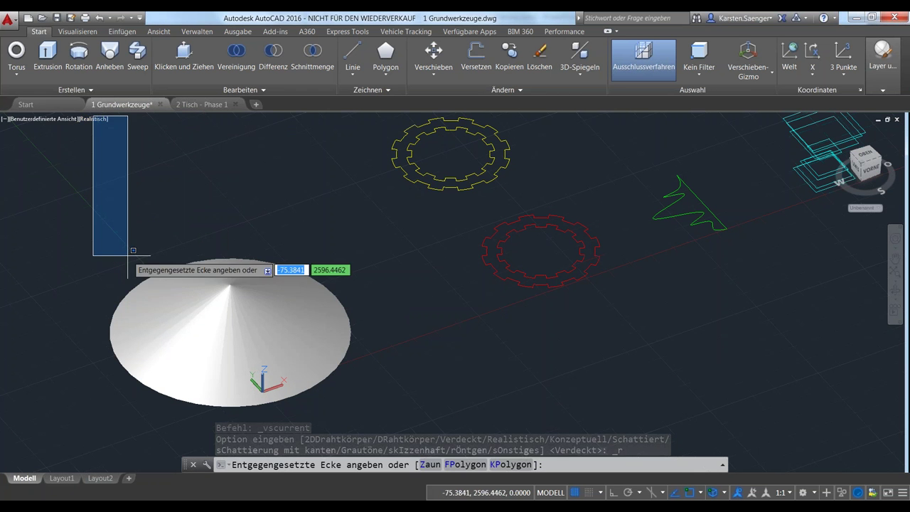
pyautogui.press('Escape')
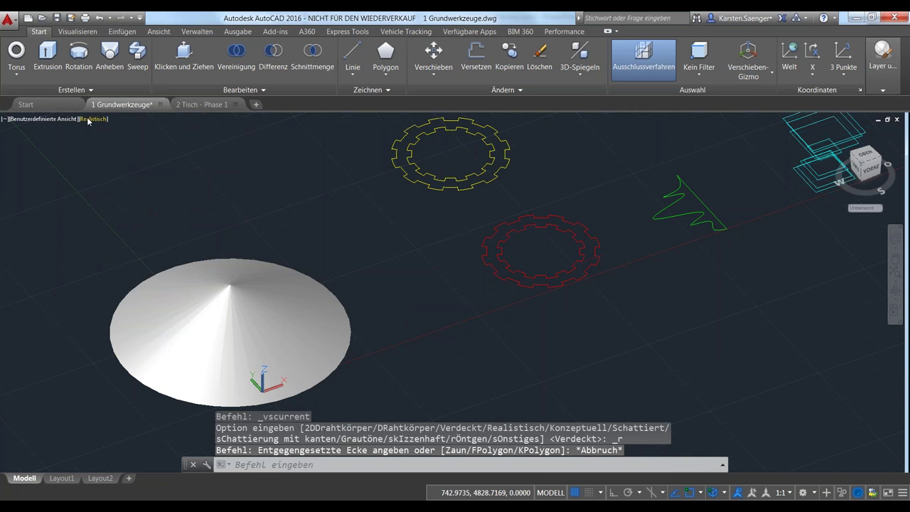
pyautogui.click(91, 121)
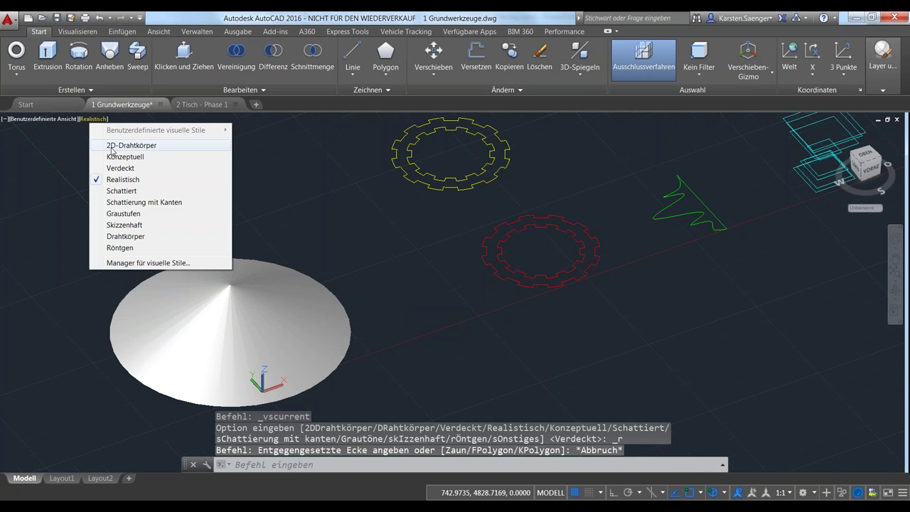
pyautogui.click(94, 122)
pyautogui.press('Escape')
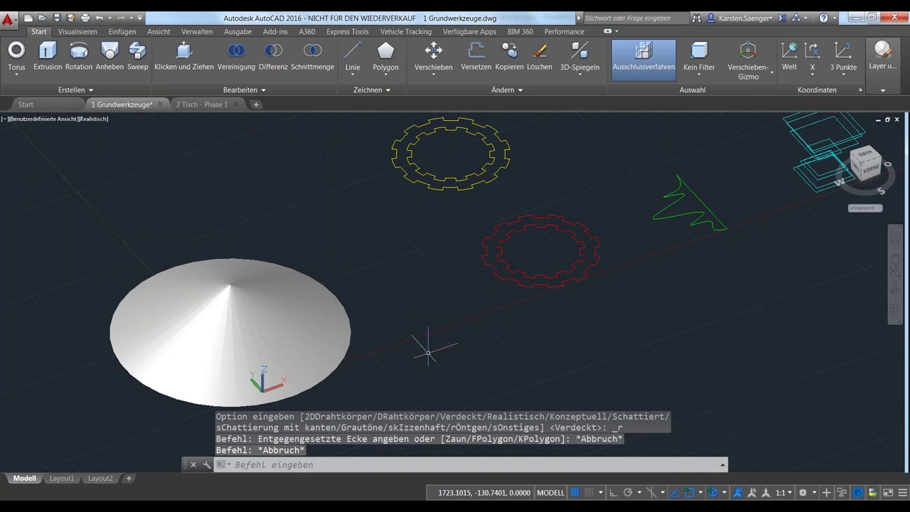
pyautogui.moveTo(436, 353)
pyautogui.mouseDown(button='middle')
pyautogui.moveTo(459, 341)
pyautogui.moveTo(503, 270)
pyautogui.moveTo(452, 368)
pyautogui.mouseUp(button='middle')
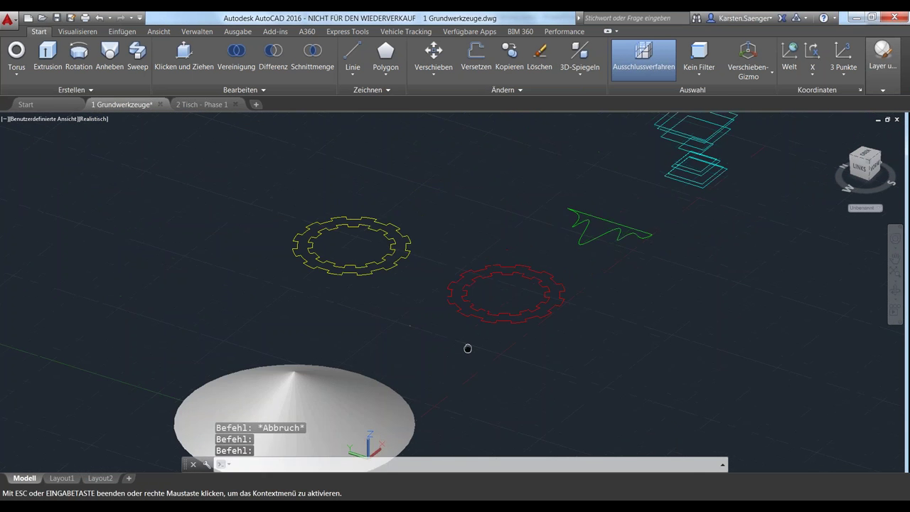
# - Expand the Erstellen panel's extra tools, then start and cancel Extrusion
pyautogui.click(72, 89)
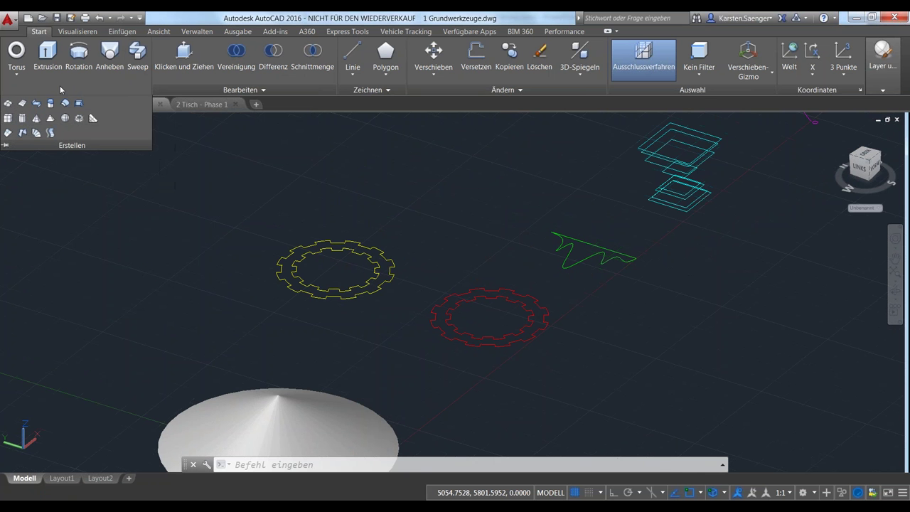
pyautogui.press('Escape')
pyautogui.press('Escape')
pyautogui.press('Escape')
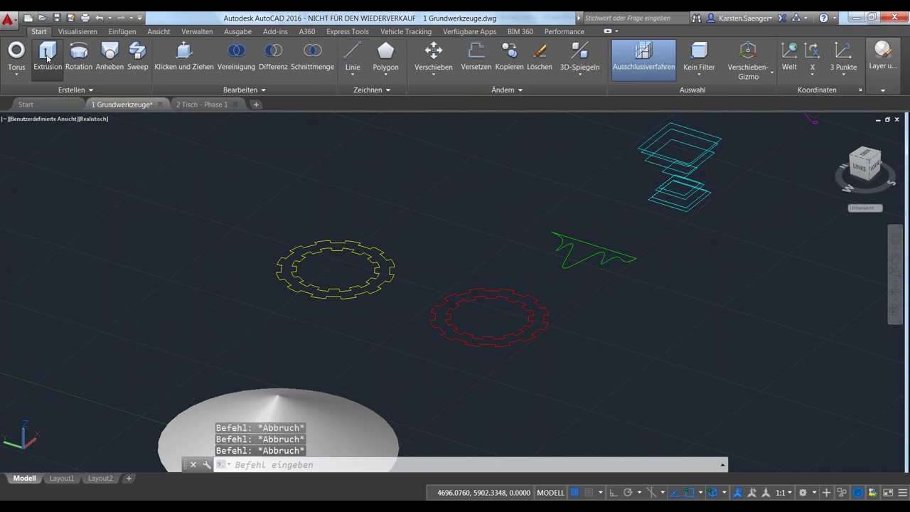
pyautogui.click(49, 57)
pyautogui.press('Escape')
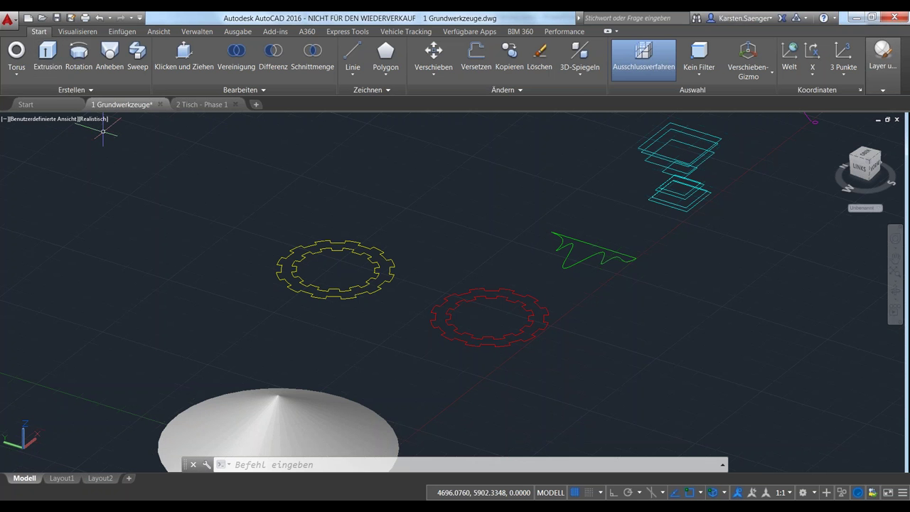
# - Extrude the red gear's outer and inner profiles to a height of 300
pyautogui.click(47, 57)
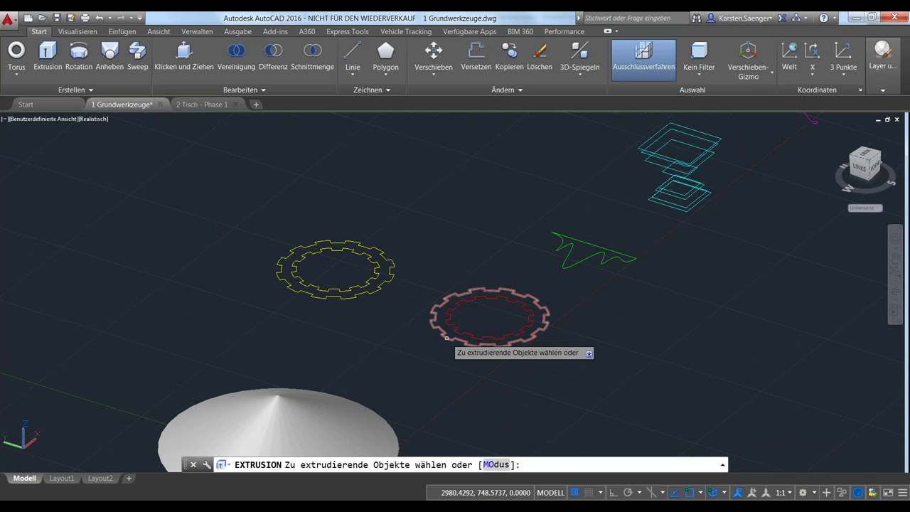
pyautogui.click(446, 338)
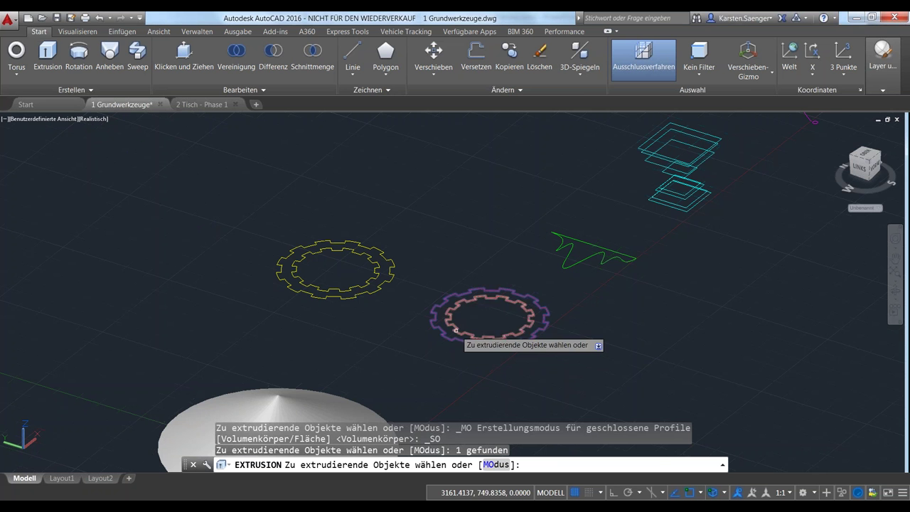
pyautogui.click(446, 338)
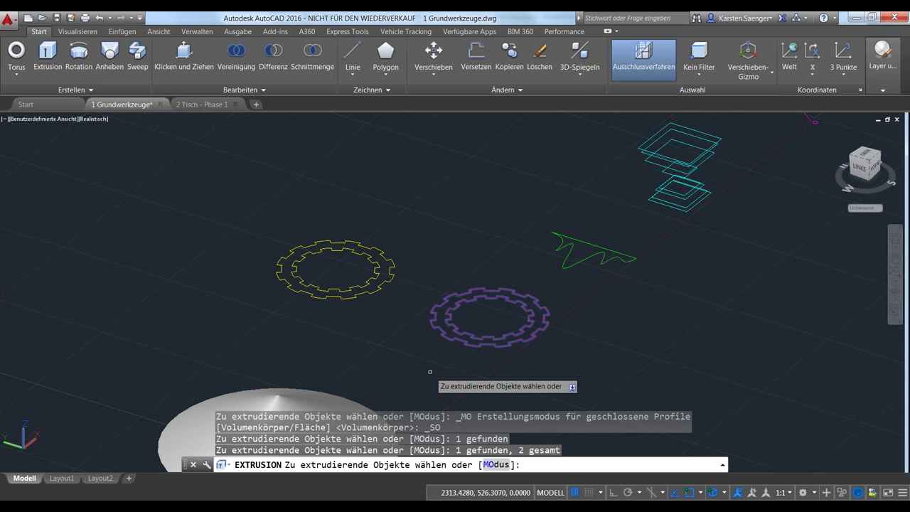
pyautogui.press('Return')
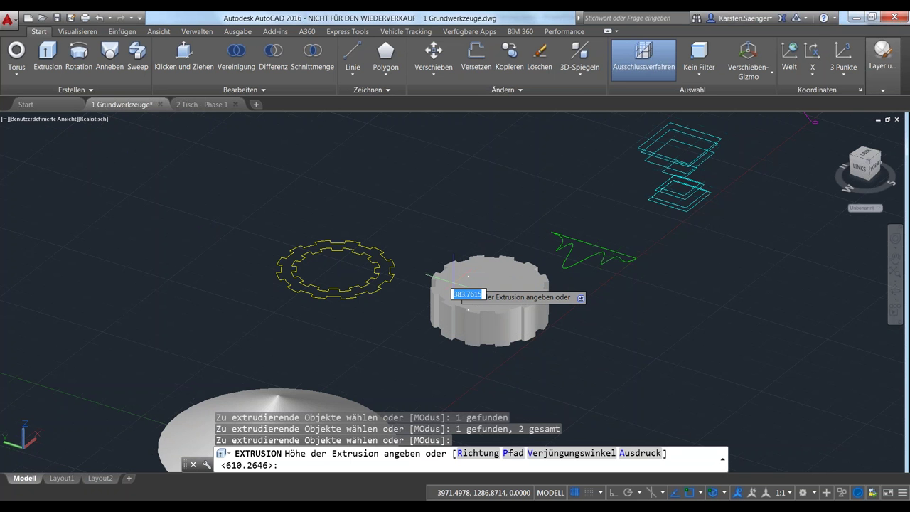
pyautogui.write('300')
pyautogui.press('Return')
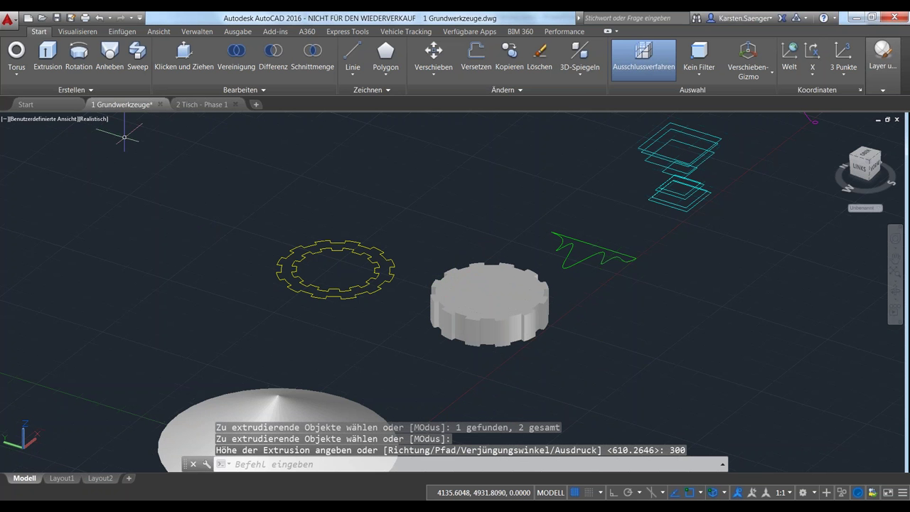
# - Try Konzeptuell and 2D wireframe, zoom in, then settle on the Verdeckt visual style
pyautogui.click(92, 119)
pyautogui.click(132, 157)
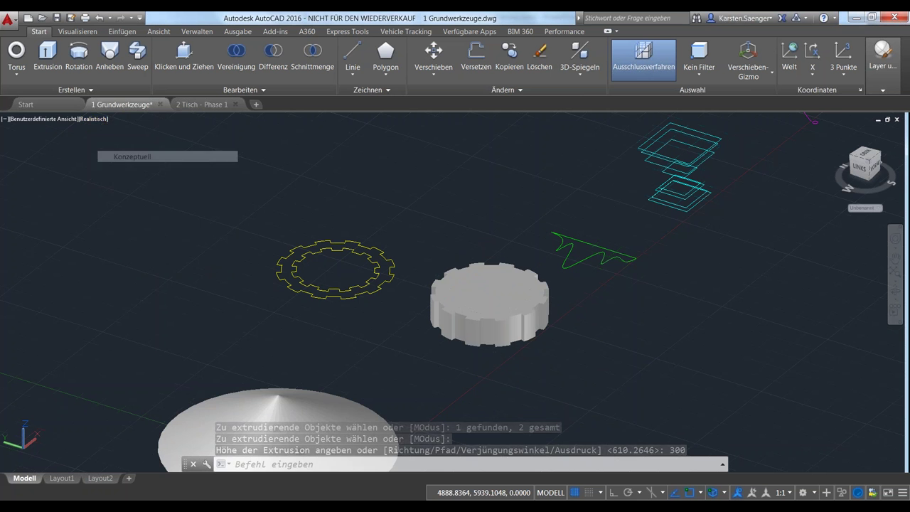
pyautogui.click(96, 119)
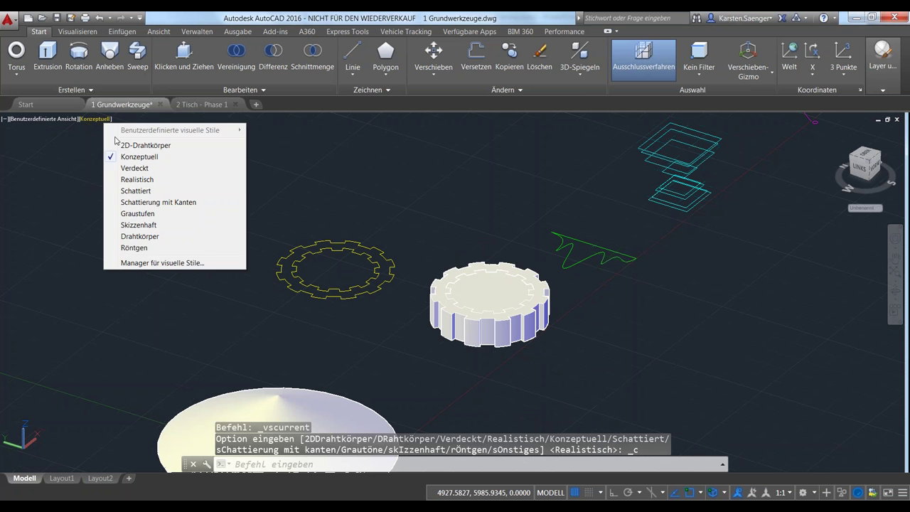
pyautogui.click(118, 145)
pyautogui.scroll(2, 553, 334)
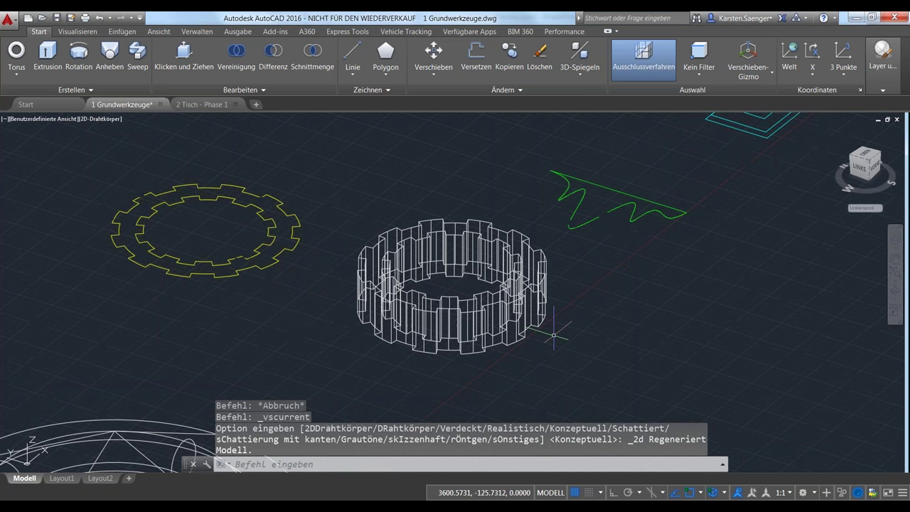
pyautogui.moveTo(554, 335); pyautogui.dragTo(551, 356, button='middle')
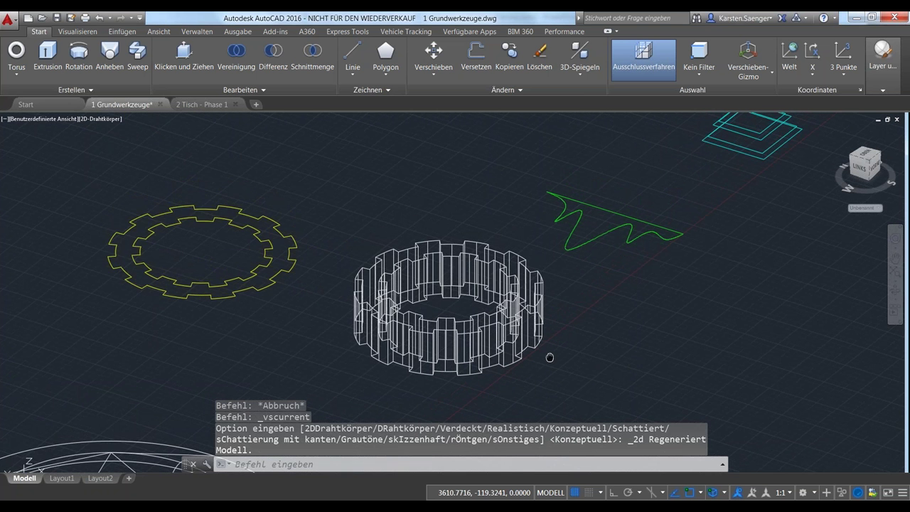
pyautogui.click(99, 119)
pyautogui.click(139, 168)
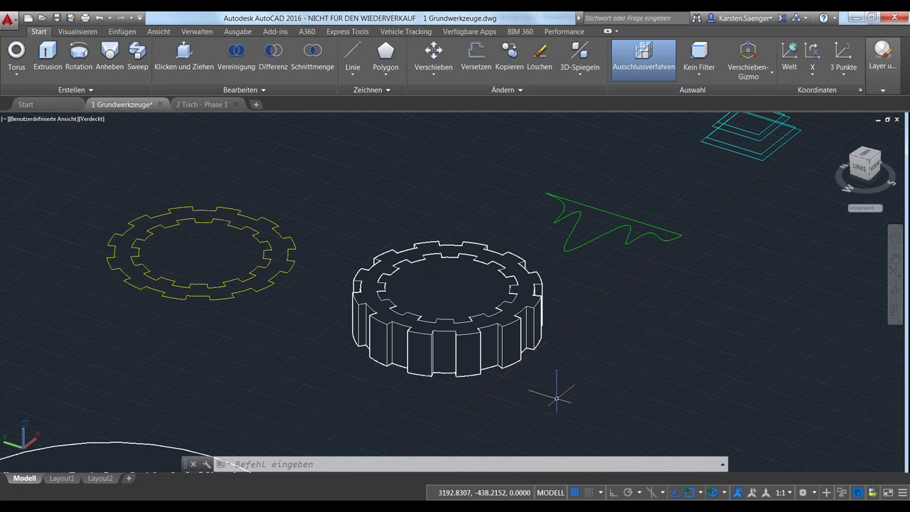
pyautogui.keyDown('ctrl'); pyautogui.click(470, 315); pyautogui.keyUp('ctrl')
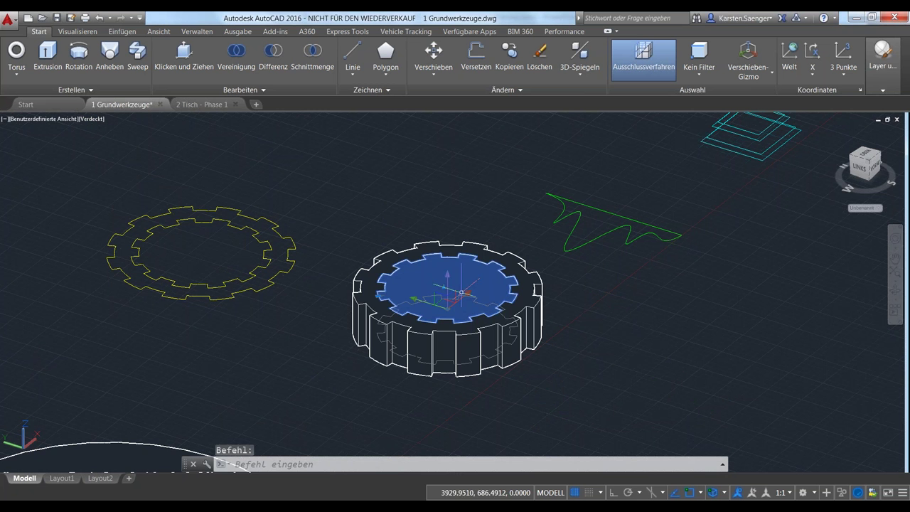
pyautogui.click(447, 285)
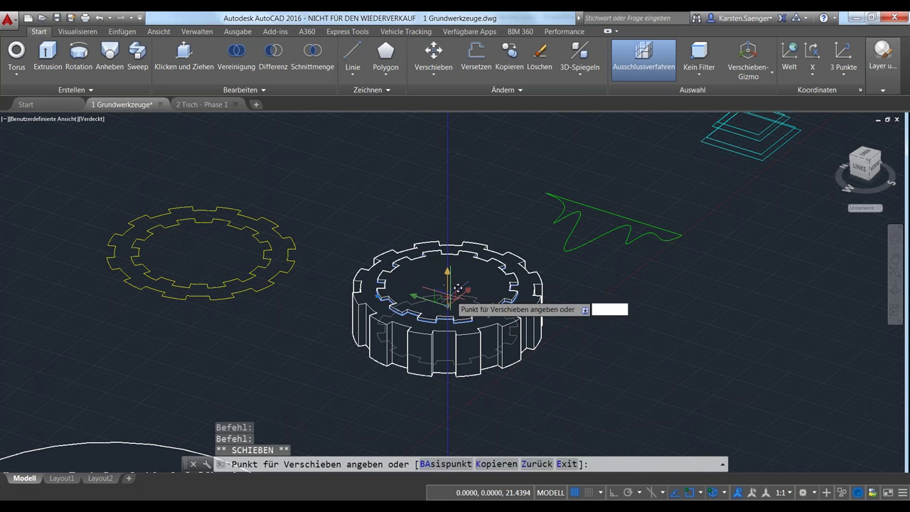
pyautogui.click(464, 208)
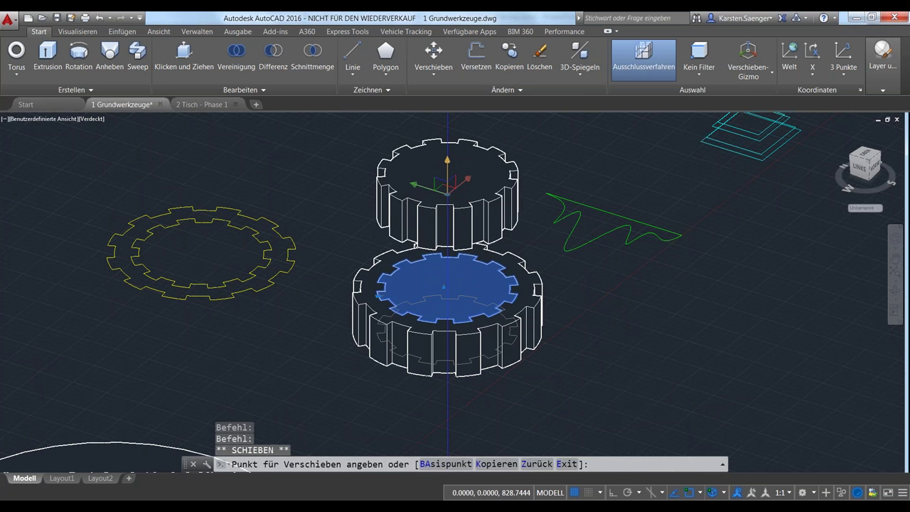
pyautogui.press('Escape')
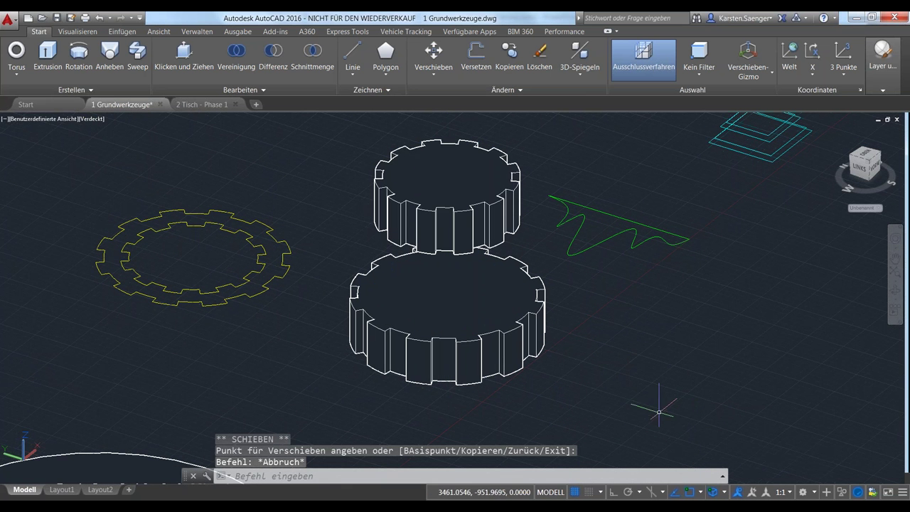
pyautogui.click(473, 217)
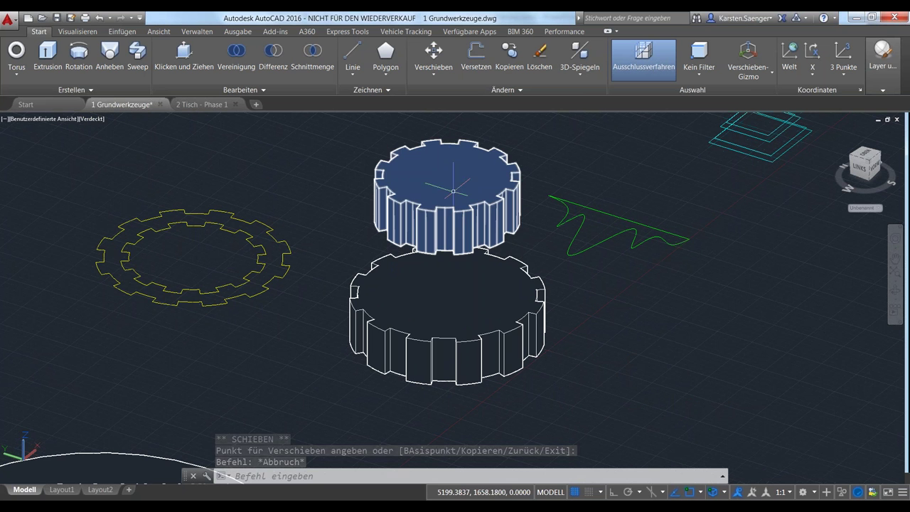
pyautogui.moveTo(445, 206); pyautogui.dragTo(445, 335)
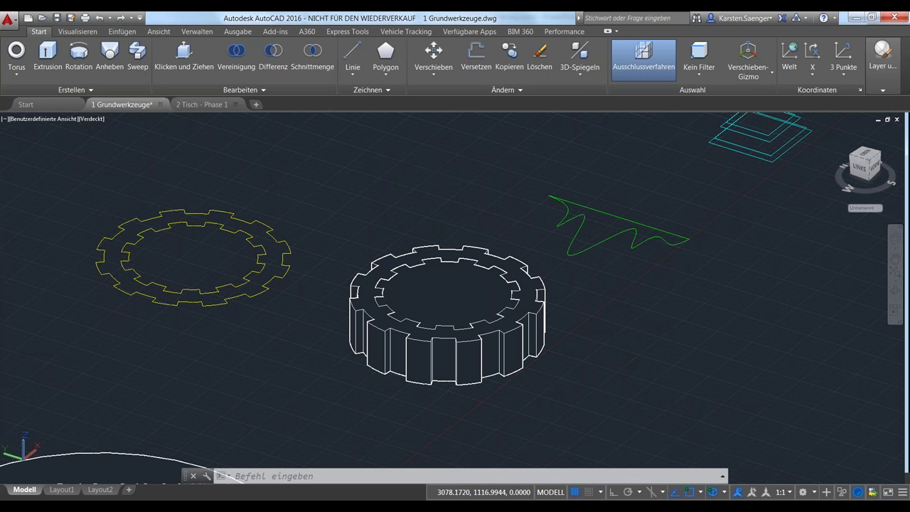
pyautogui.moveTo(326, 353); pyautogui.dragTo(284, 349, button='middle')
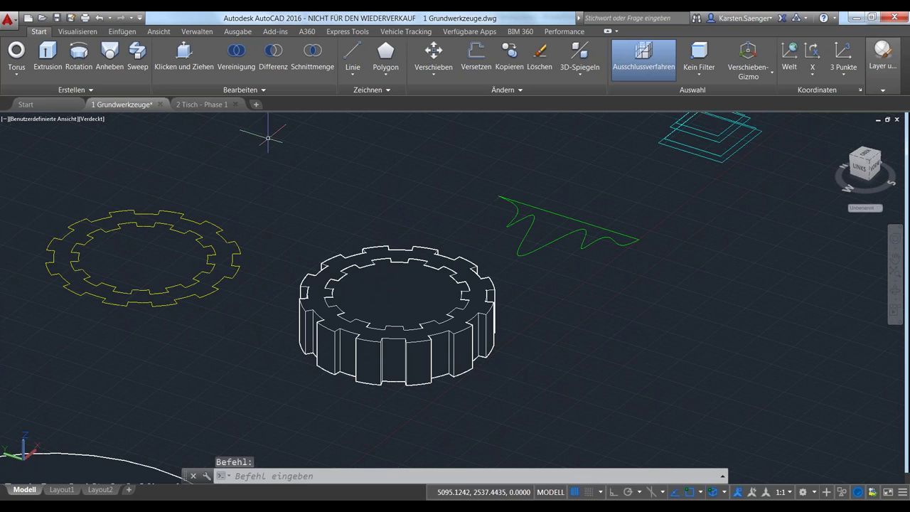
pyautogui.moveTo(311, 201); pyautogui.dragTo(334, 187, button='middle')
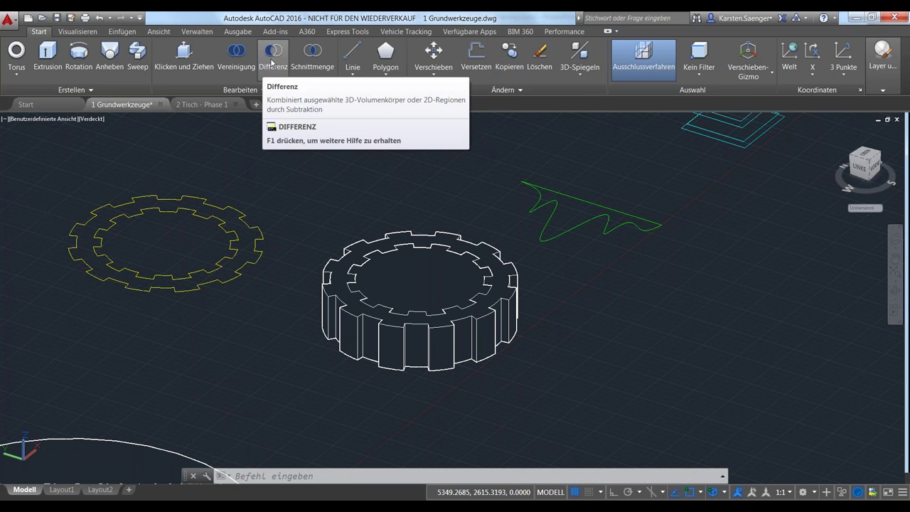
pyautogui.moveTo(273, 57)
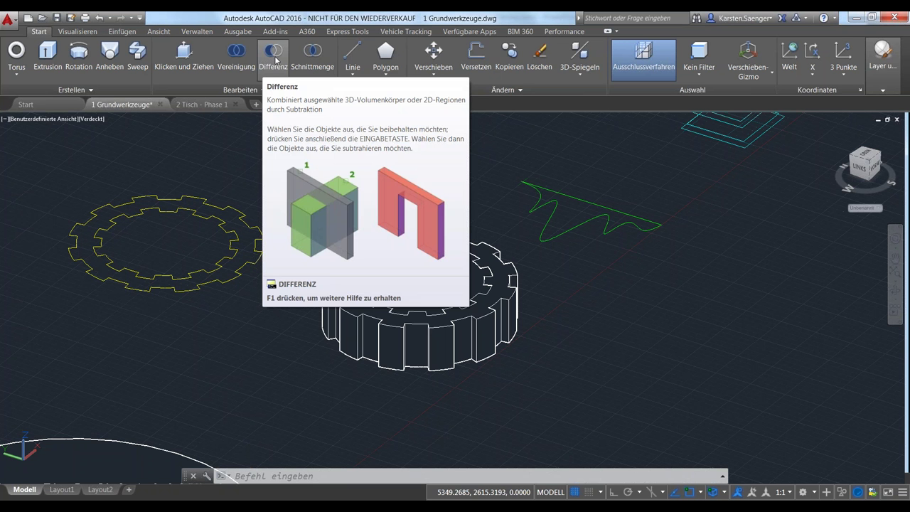
# - Launch Klicken und Ziehen (PRESSPULL), cancel it, and launch it again
pyautogui.press('Escape')
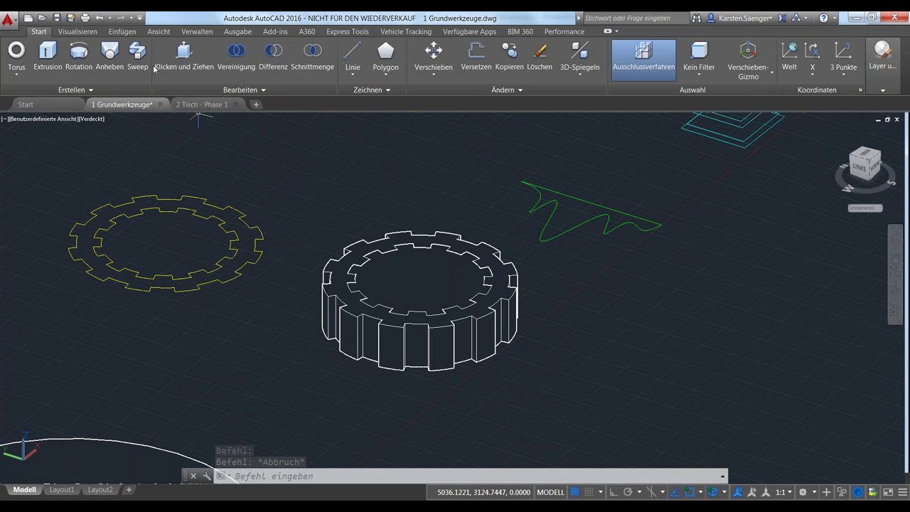
pyautogui.click(184, 66)
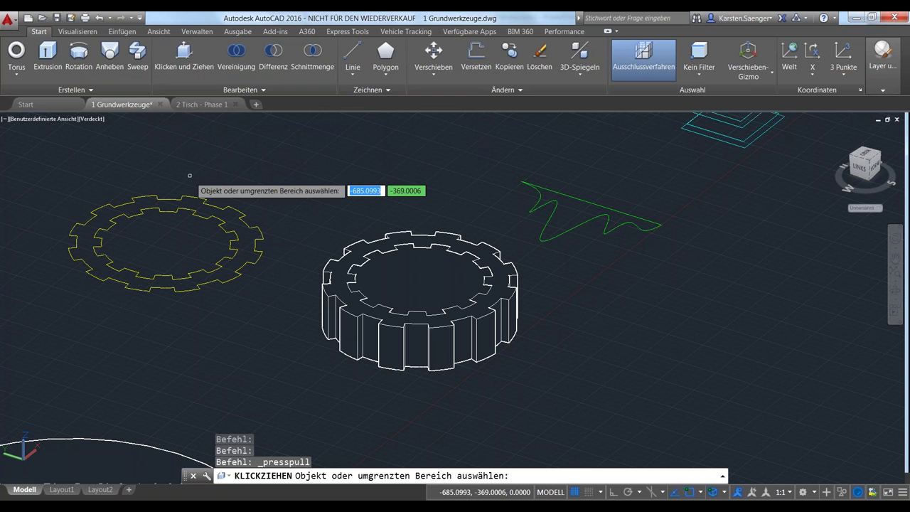
pyautogui.press('Return')
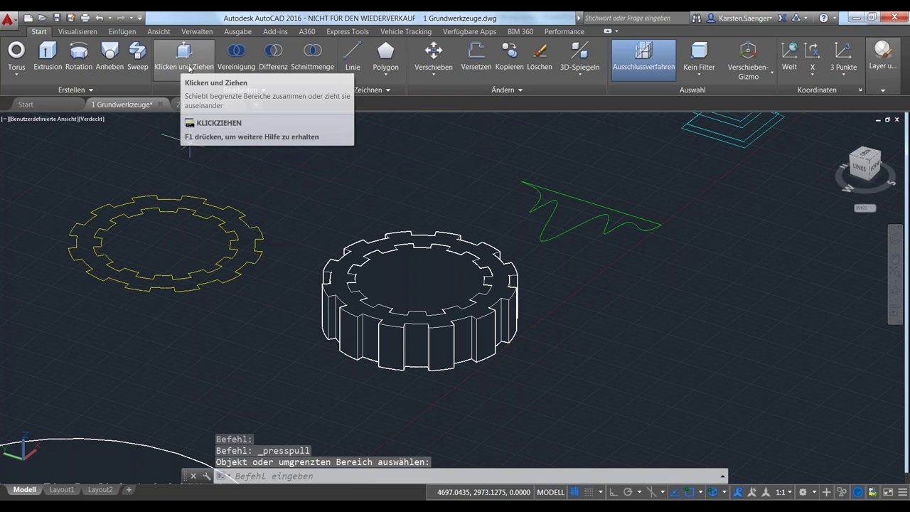
pyautogui.press('Escape')
pyautogui.press('Escape')
pyautogui.moveTo(184, 57)
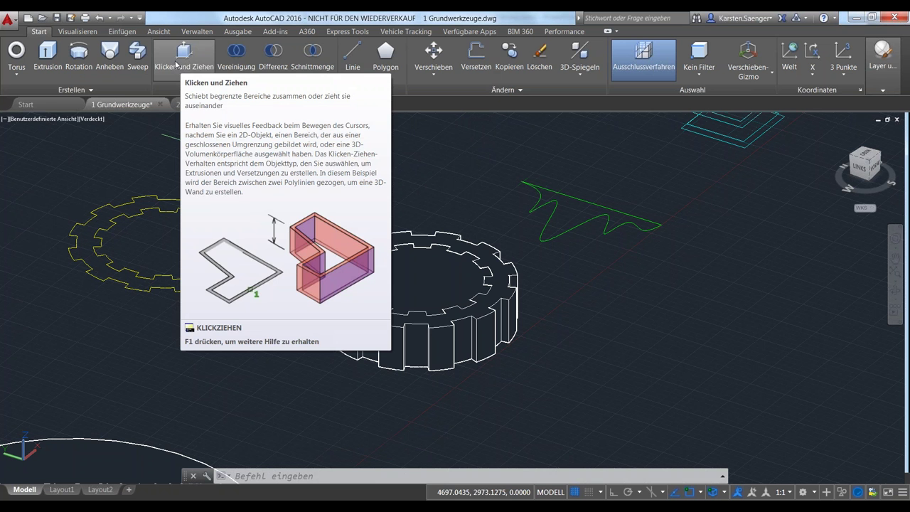
pyautogui.click(178, 64)
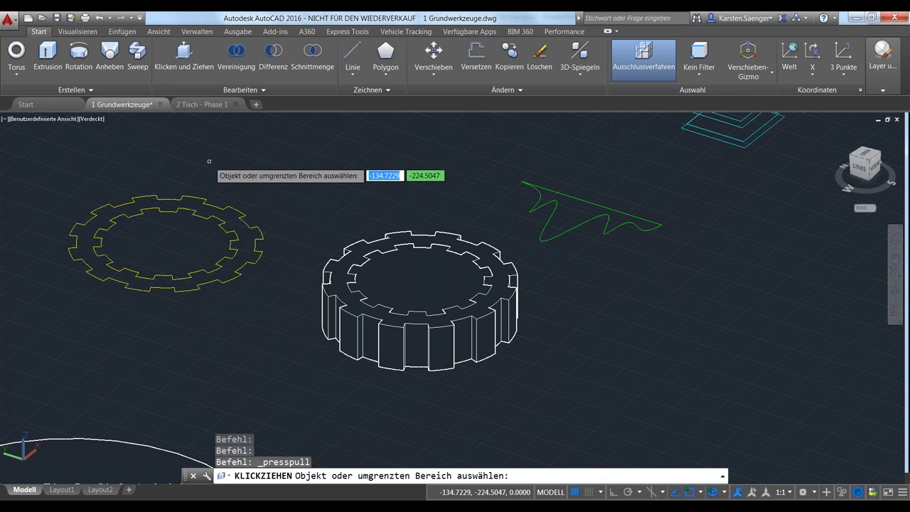
pyautogui.click(211, 204)
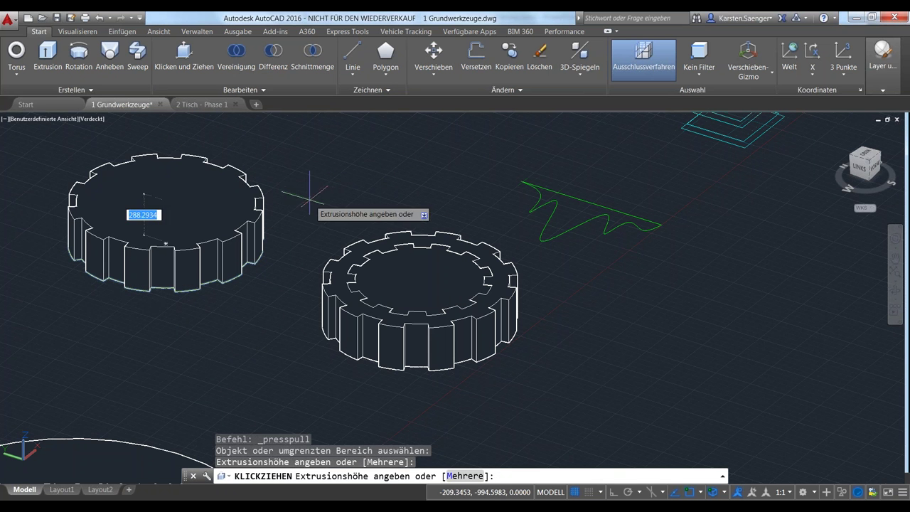
pyautogui.click(305, 186)
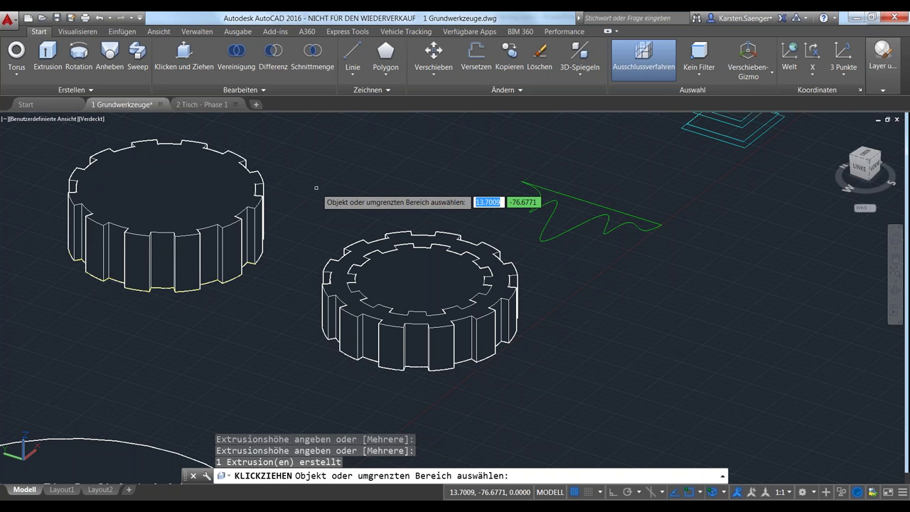
pyautogui.hotkey('ctrl', 'z')
pyautogui.press('Escape')
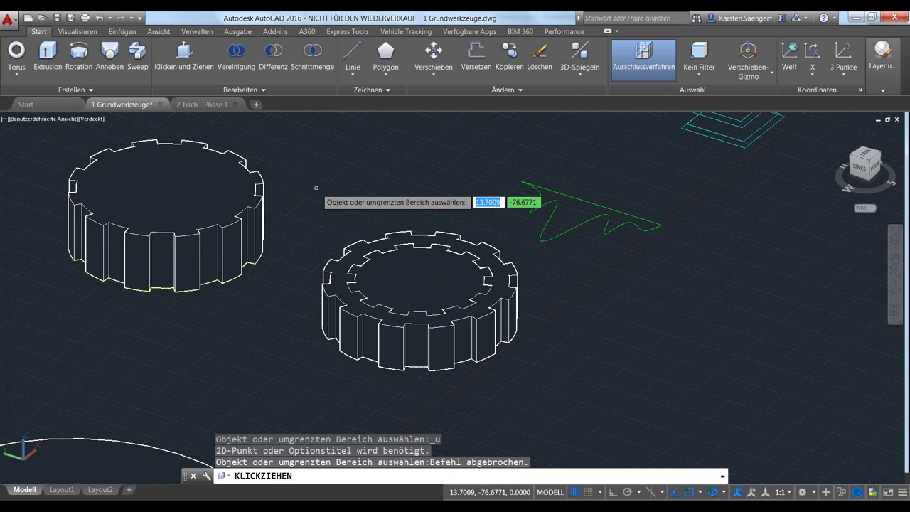
pyautogui.press('Escape')
pyautogui.hotkey('ctrl', 'z')
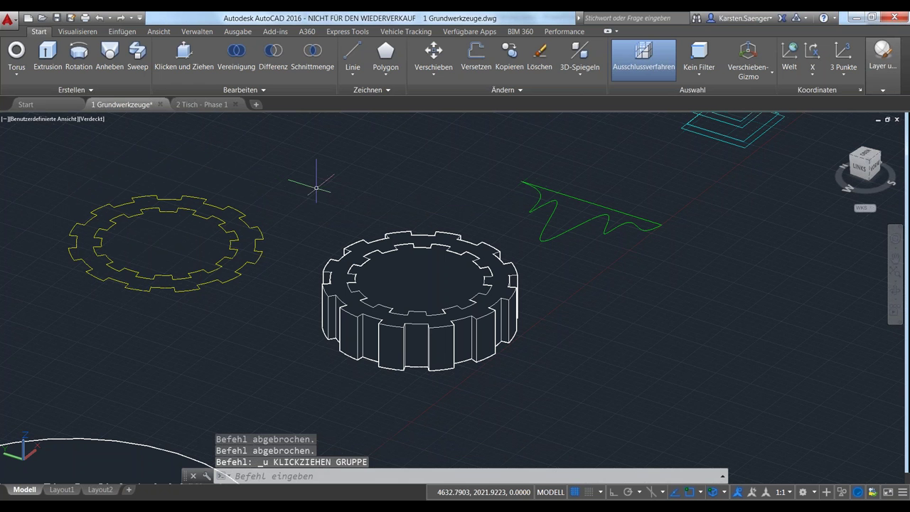
pyautogui.click(184, 53)
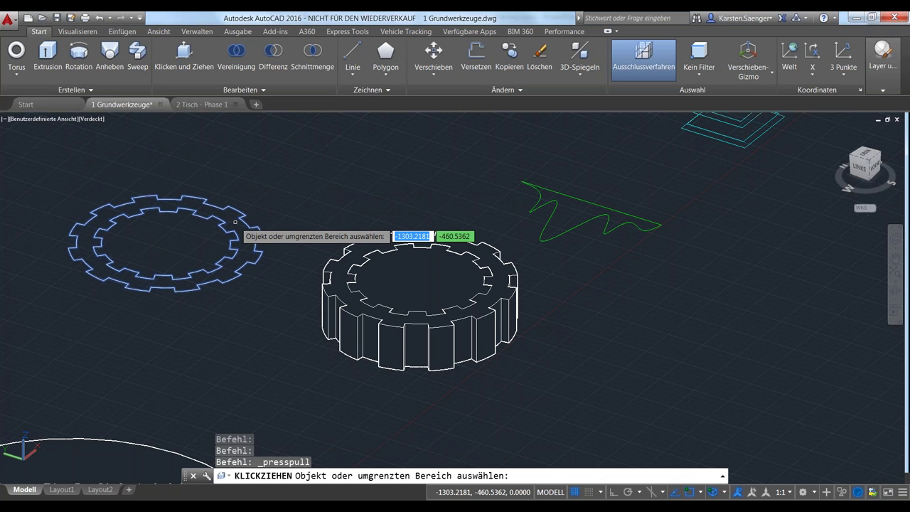
# - Press-pull the yellow gear ring outline up to a picked height
pyautogui.click(235, 222)
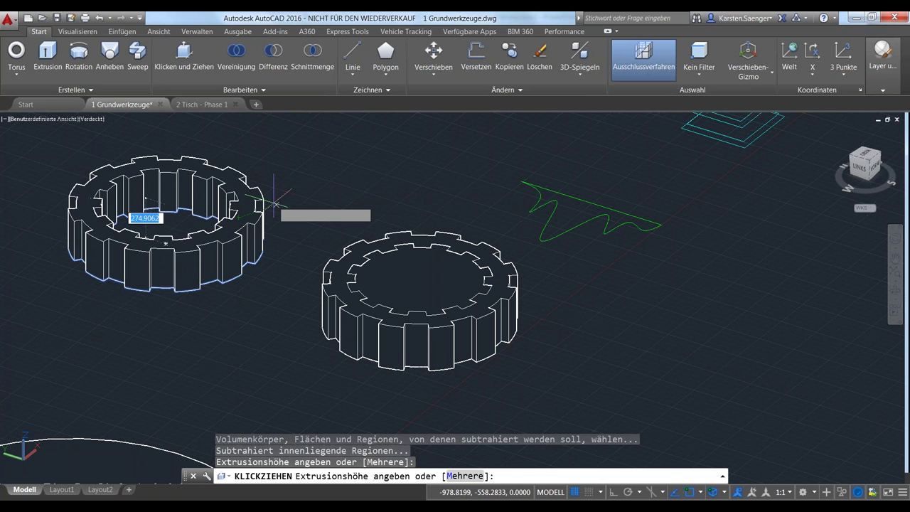
pyautogui.click(270, 198)
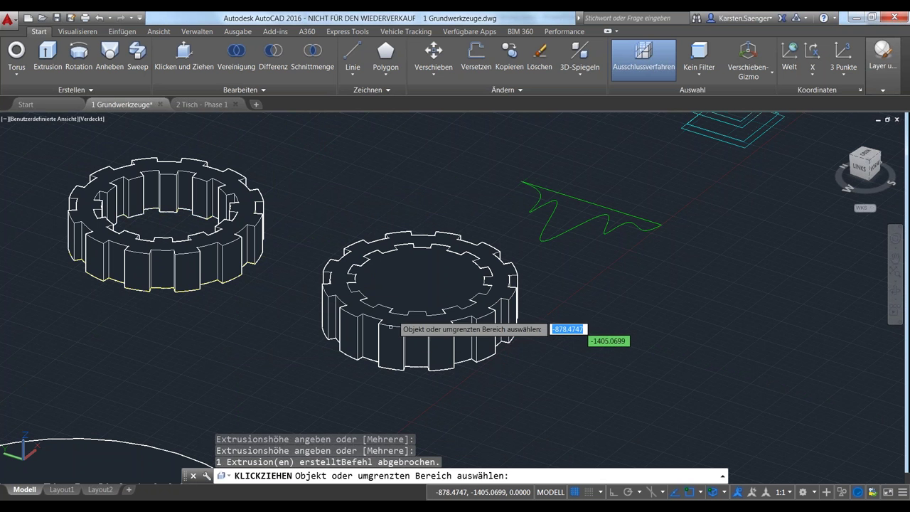
pyautogui.press('Return')
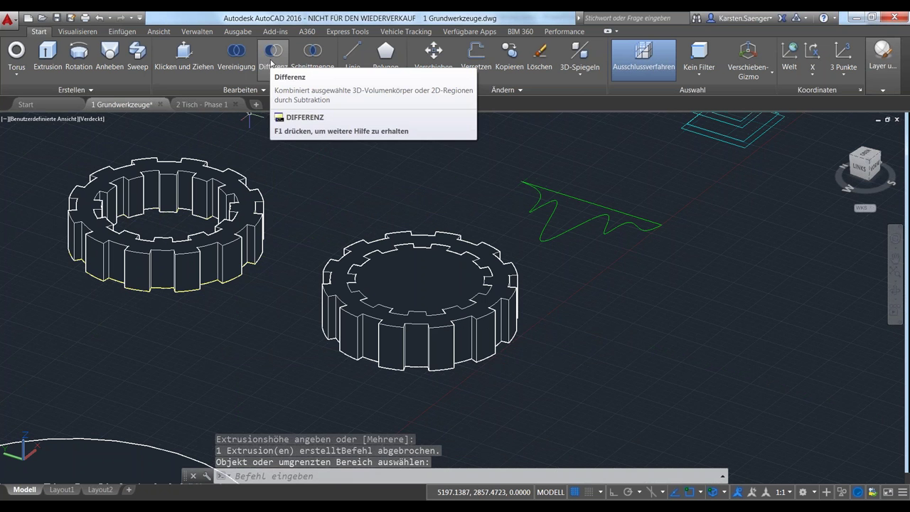
# - Subtract the inner disc from the right gear solid using Differenz
pyautogui.click(270, 63)
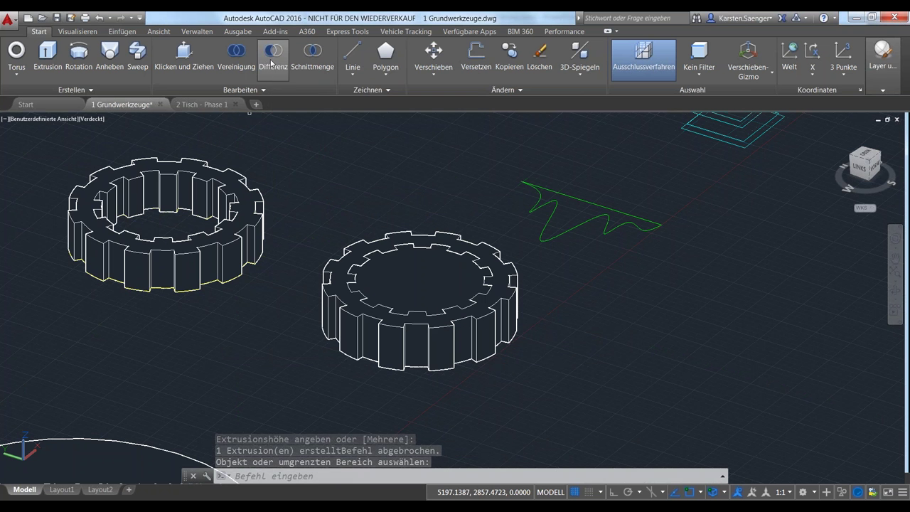
pyautogui.click(364, 321)
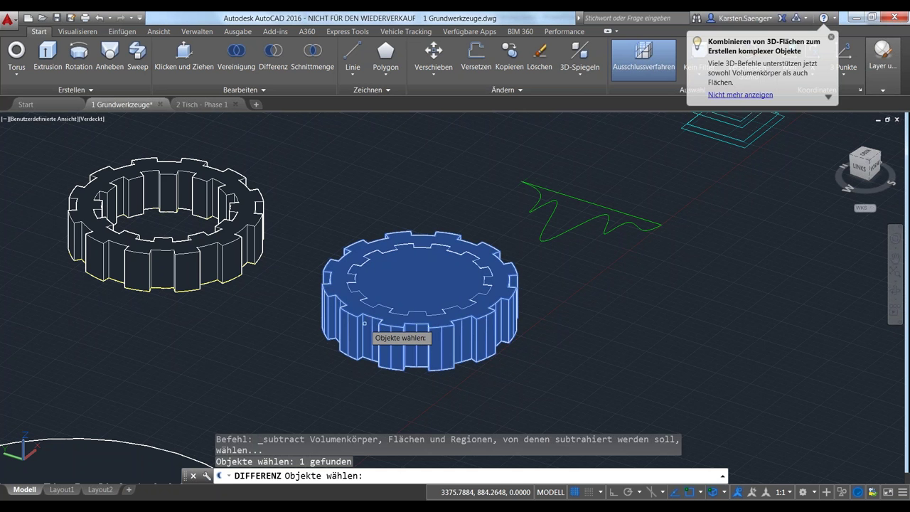
pyautogui.press('Return')
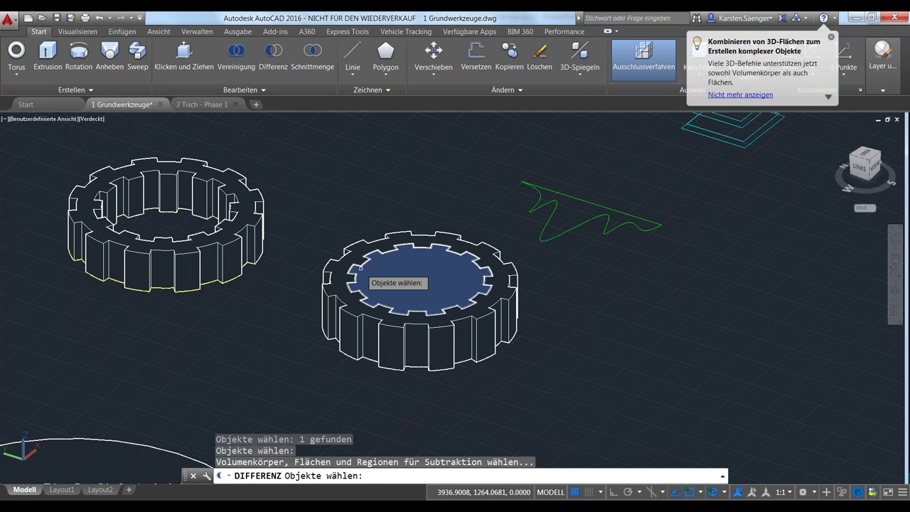
pyautogui.click(360, 267)
pyautogui.press('Return')
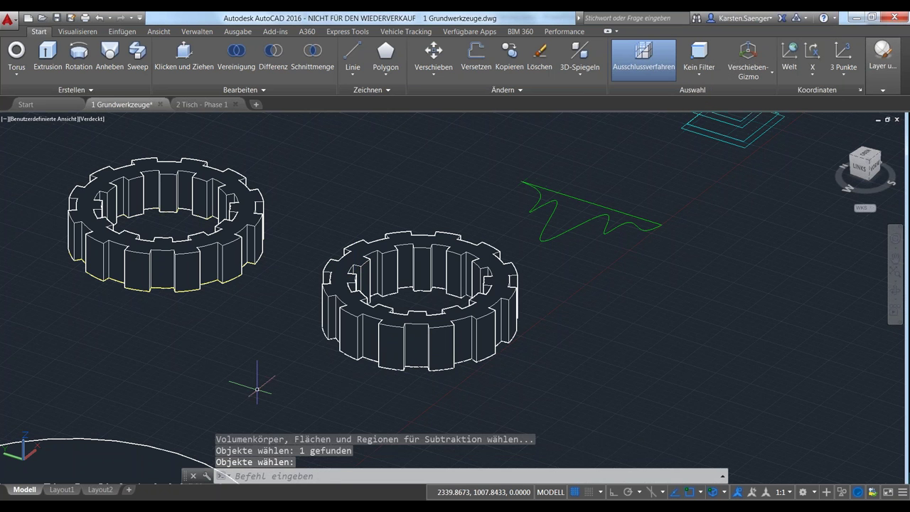
pyautogui.press('Escape')
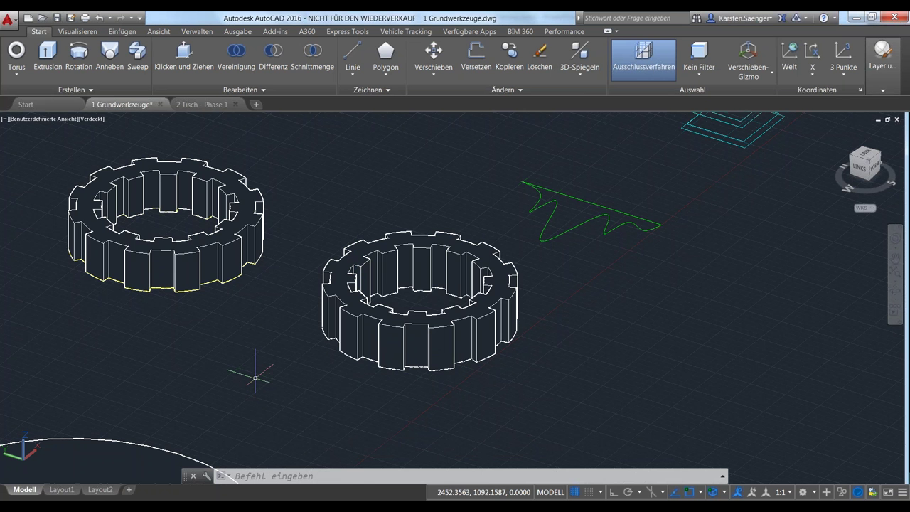
# - Orbit to face the green zigzag profile and start the Rotation (REVOLVE) command
pyautogui.moveTo(664, 339)
pyautogui.keyDown('shift'); pyautogui.mouseDown(button='middle')
pyautogui.moveTo(706, 277)
pyautogui.moveTo(499, 385)
pyautogui.moveTo(426, 370)
pyautogui.mouseUp(button='middle'); pyautogui.keyUp('shift')
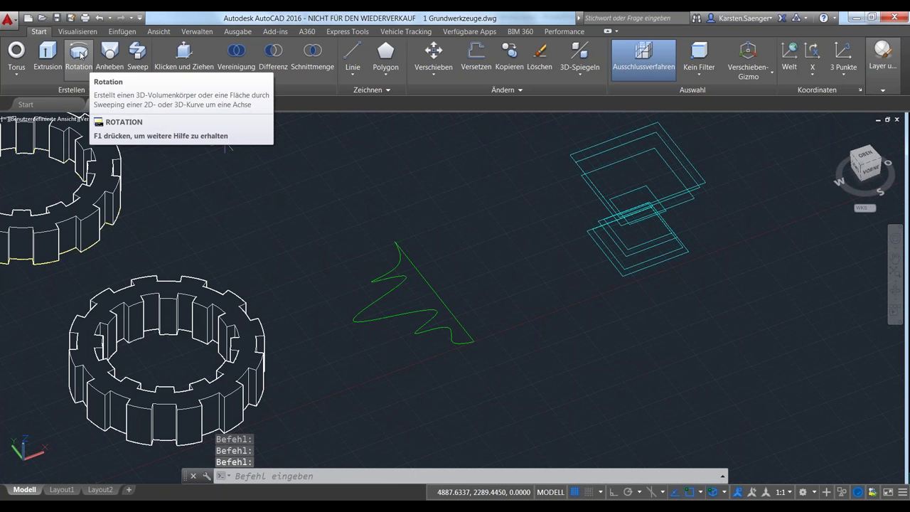
pyautogui.moveTo(79, 55)
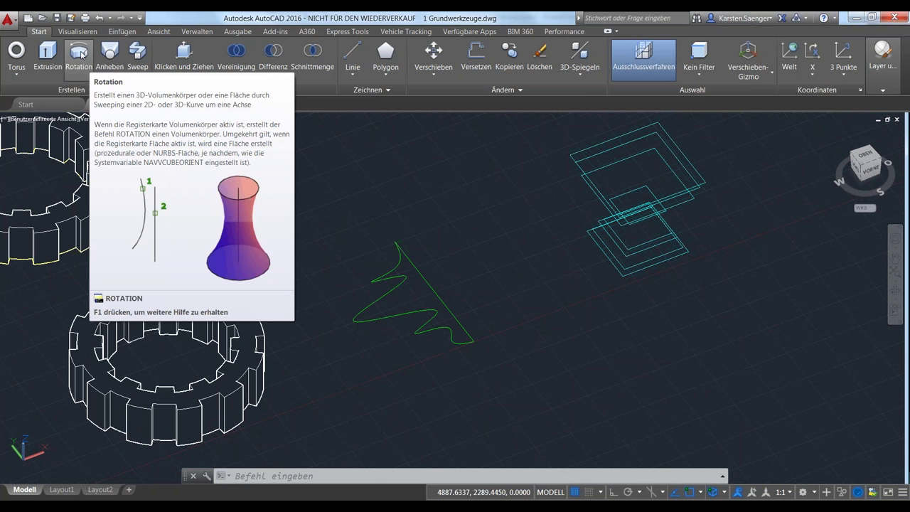
pyautogui.click(82, 55)
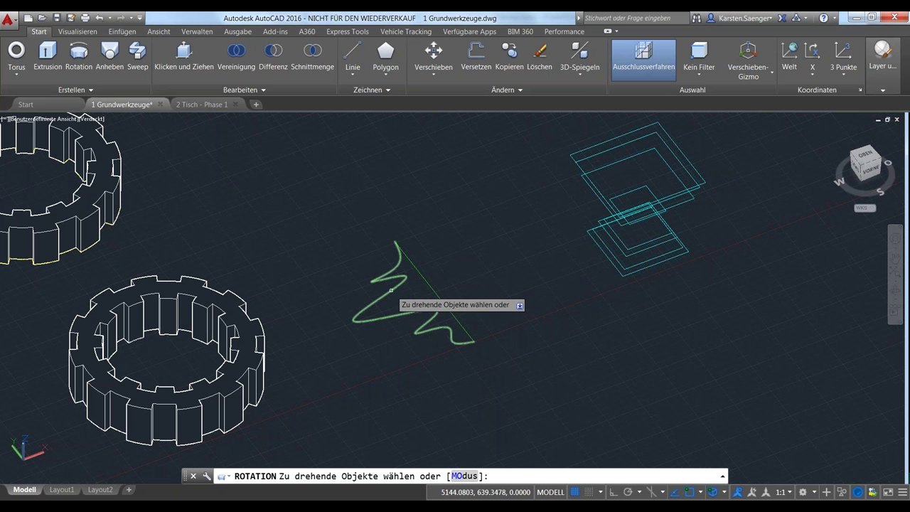
# - Revolve the green zigzag profile 100° about a two-point axis, then orbit to view it
pyautogui.click(404, 287)
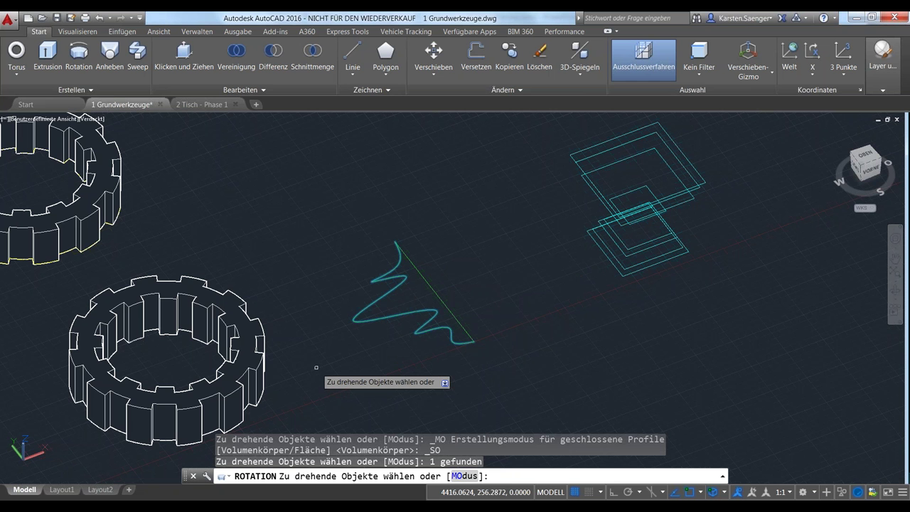
pyautogui.press('Return')
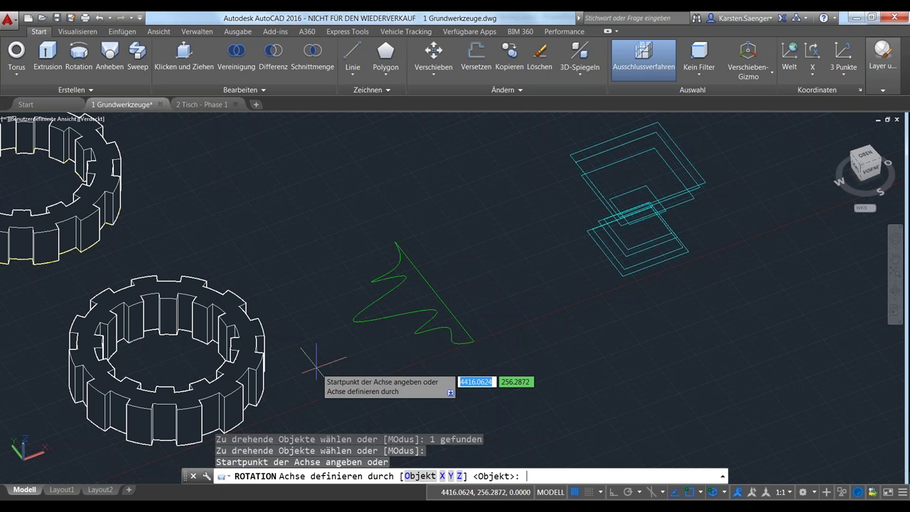
pyautogui.click(442, 302)
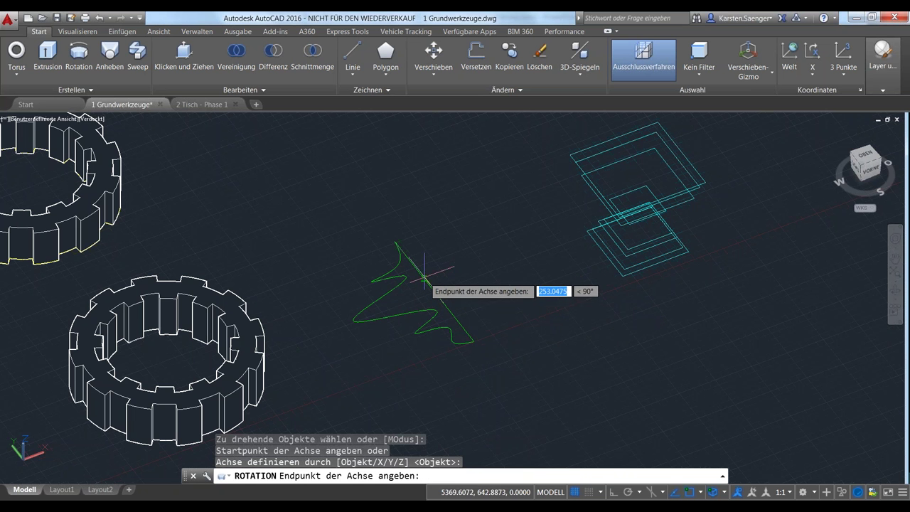
pyautogui.click(396, 243)
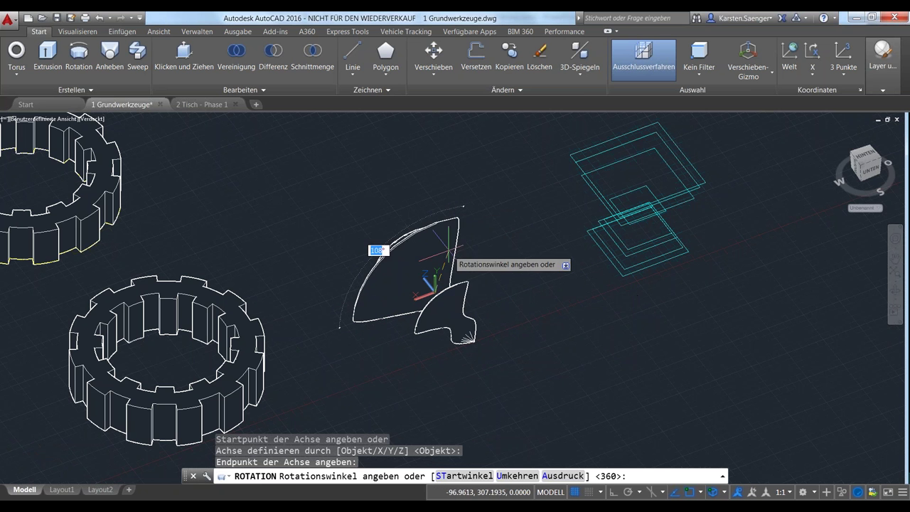
pyautogui.write('1')
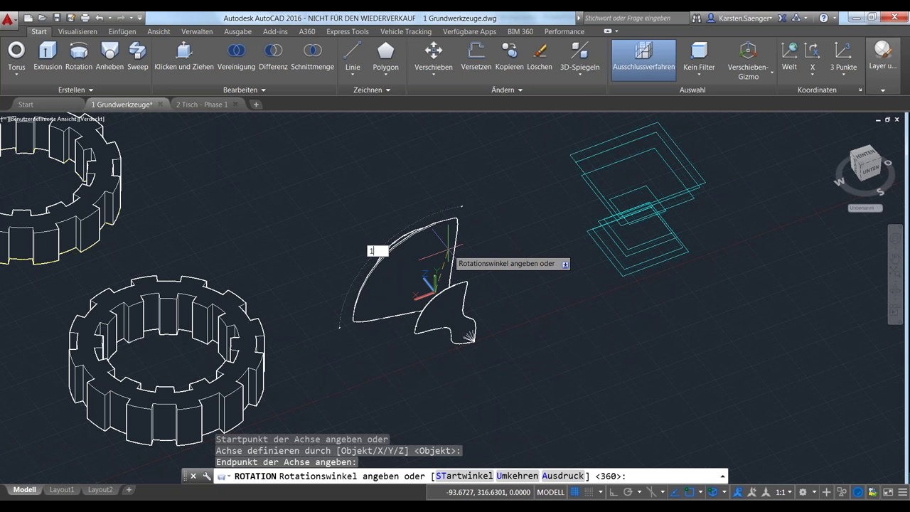
pyautogui.press('Return')
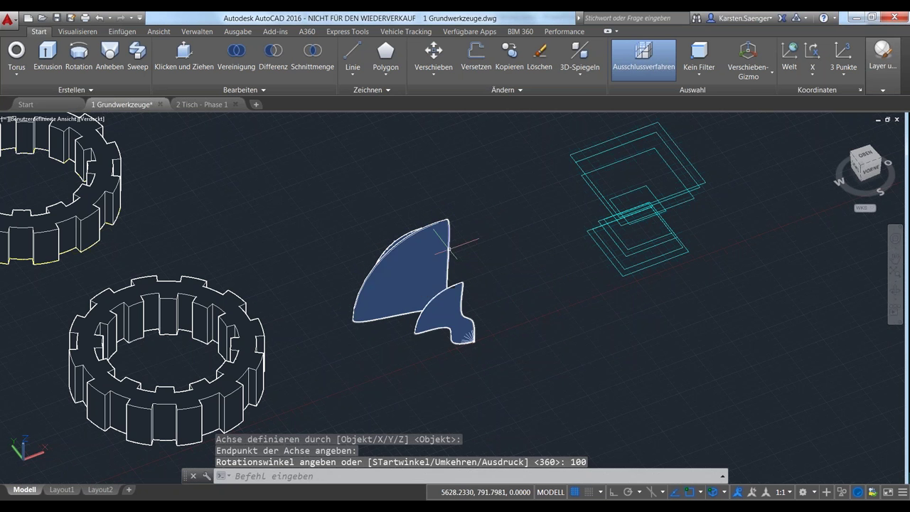
pyautogui.keyDown('shift'); pyautogui.moveTo(506, 324); pyautogui.dragTo(386, 264, button='middle'); pyautogui.keyUp('shift')
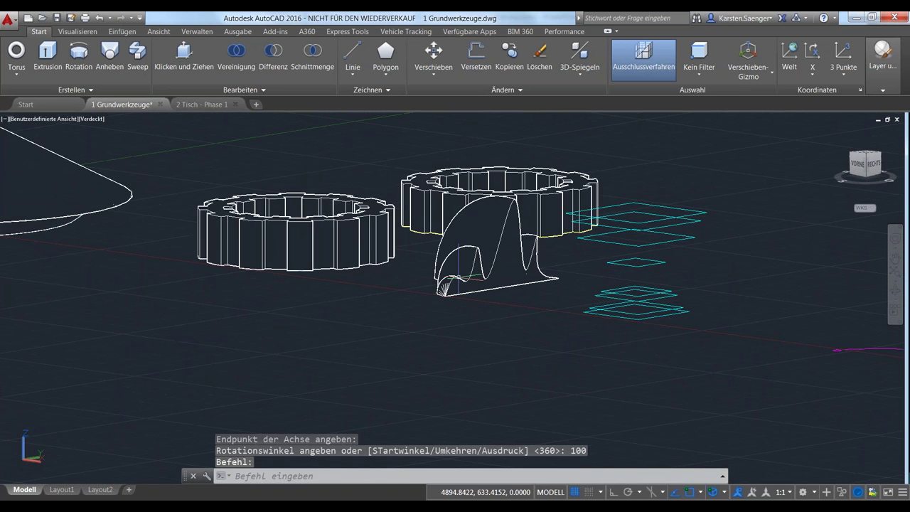
# - Orbit and zoom around the 100° revolved solid to see the objects' tops
pyautogui.moveTo(426, 305)
pyautogui.keyDown('shift'); pyautogui.mouseDown(button='middle')
pyautogui.moveTo(418, 374)
pyautogui.moveTo(471, 357)
pyautogui.moveTo(461, 349)
pyautogui.moveTo(474, 335)
pyautogui.moveTo(479, 357)
pyautogui.moveTo(447, 367)
pyautogui.moveTo(446, 380)
pyautogui.mouseUp(button='middle'); pyautogui.keyUp('shift')
pyautogui.scroll(3, 446, 380)
pyautogui.scroll(2, 437, 325)
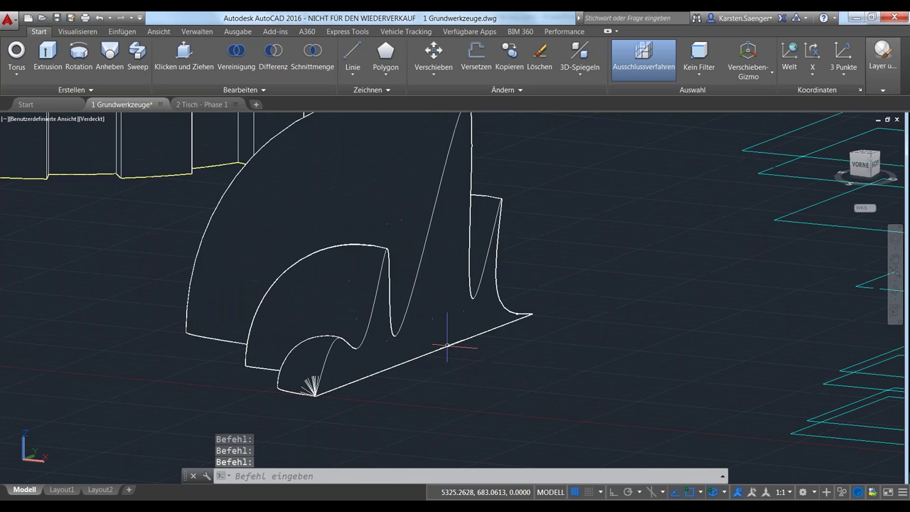
pyautogui.scroll(-5, 315, 376)
pyautogui.scroll(1, 471, 365)
pyautogui.moveTo(453, 373)
pyautogui.keyDown('shift'); pyautogui.mouseDown(button='middle')
pyautogui.moveTo(470, 390)
pyautogui.moveTo(470, 379)
pyautogui.mouseUp(button='middle'); pyautogui.keyUp('shift')
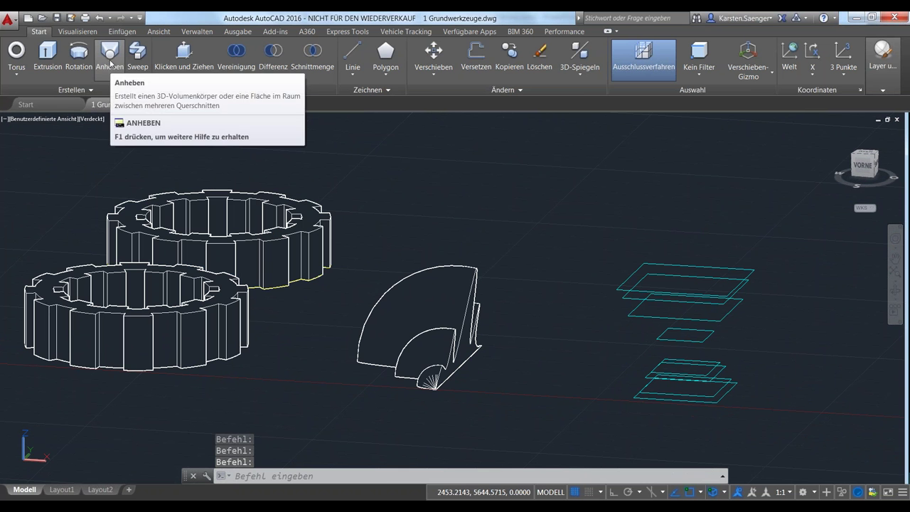
# - Start the Anheben loft and centre the view on the stacked cyan rectangles
pyautogui.click(111, 68)
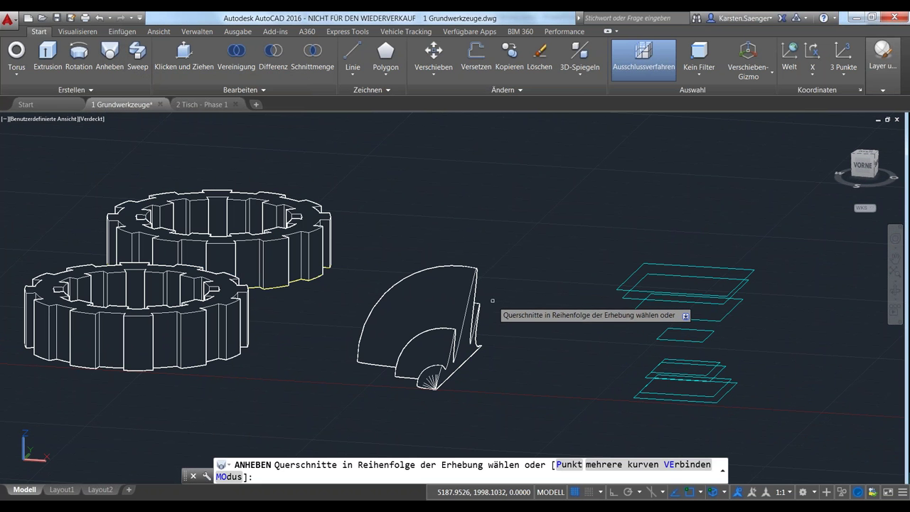
pyautogui.press('Escape')
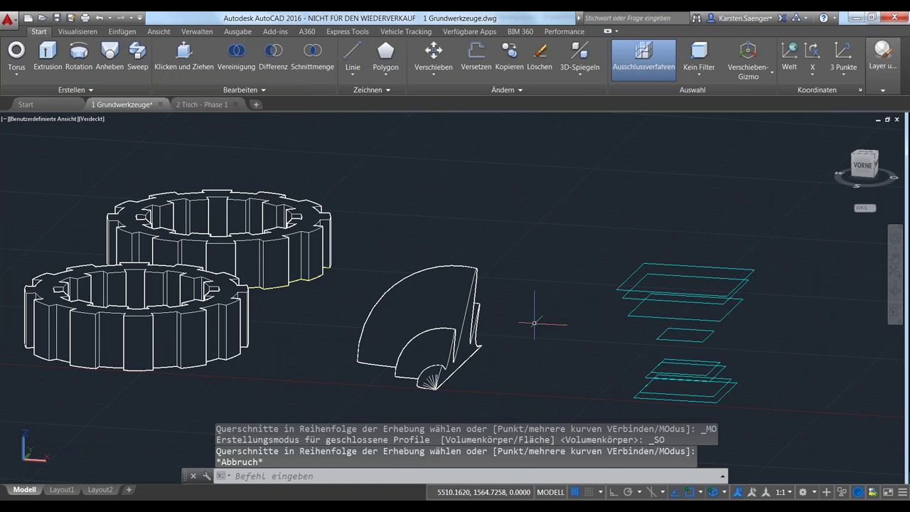
pyautogui.moveTo(534, 323)
pyautogui.keyDown('shift'); pyautogui.mouseDown(button='middle')
pyautogui.moveTo(619, 308)
pyautogui.moveTo(554, 299)
pyautogui.moveTo(518, 261)
pyautogui.moveTo(498, 264)
pyautogui.moveTo(503, 285)
pyautogui.moveTo(520, 280)
pyautogui.moveTo(519, 270)
pyautogui.mouseUp(button='middle'); pyautogui.keyUp('shift')
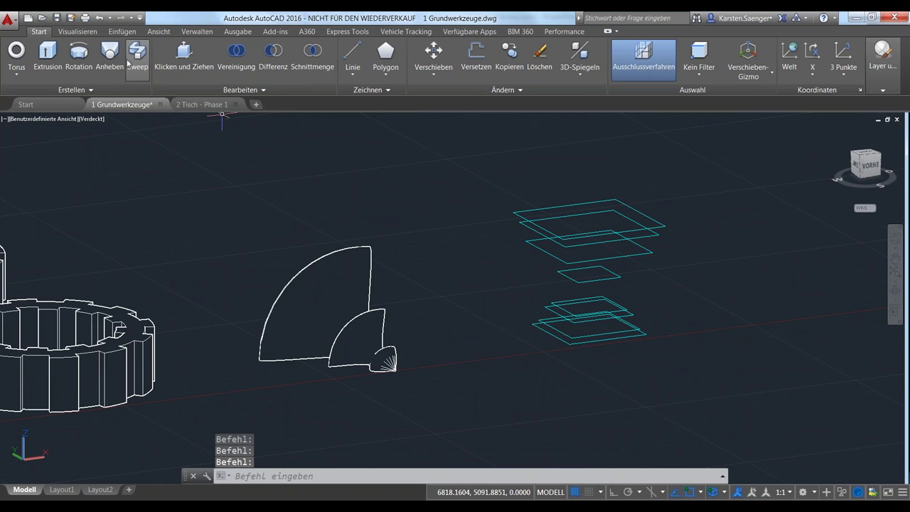
pyautogui.click(109, 53)
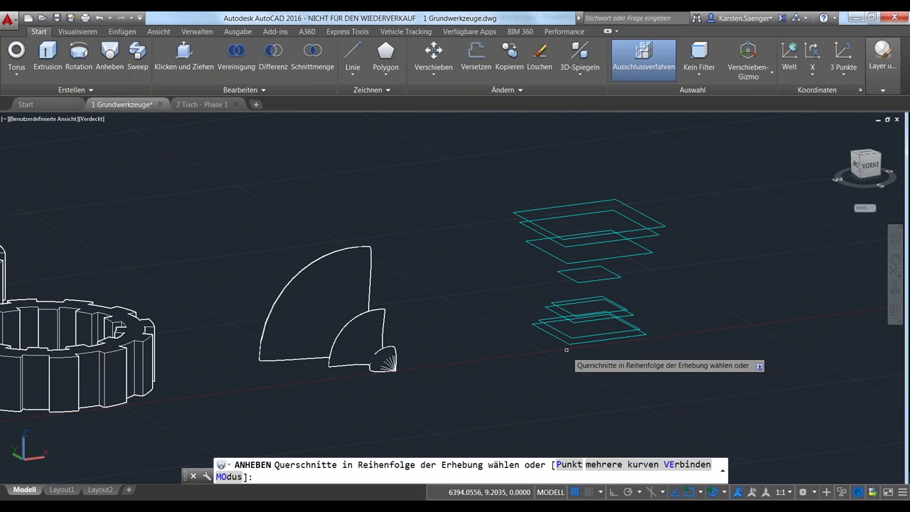
pyautogui.moveTo(569, 361); pyautogui.dragTo(512, 386, button='middle')
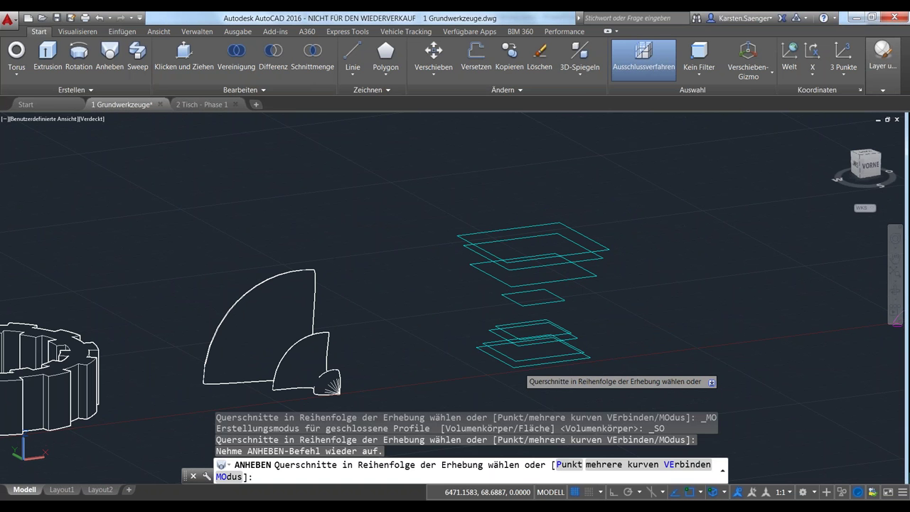
# - Pick the stacked rectangles bottom to top as a first try, then discard the picks
pyautogui.click(518, 366)
pyautogui.click(522, 360)
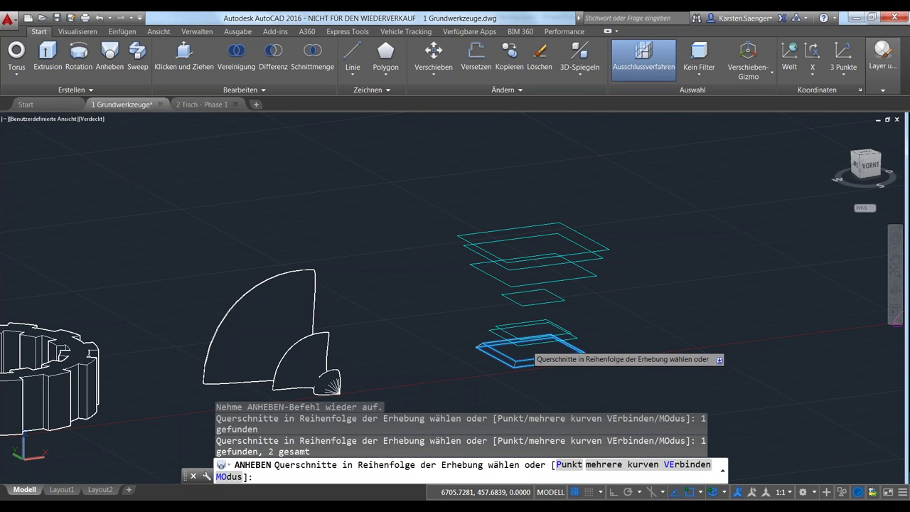
pyautogui.click(529, 332)
pyautogui.click(526, 337)
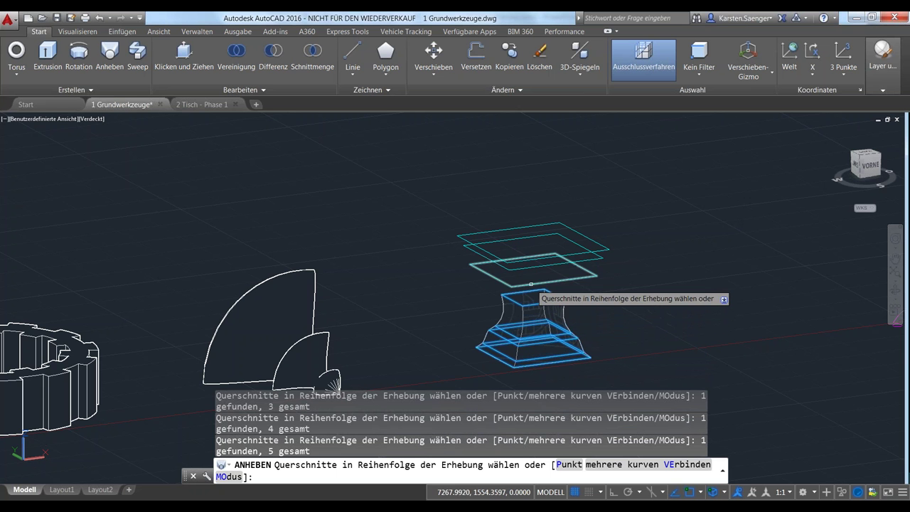
pyautogui.click(527, 272)
pyautogui.click(526, 260)
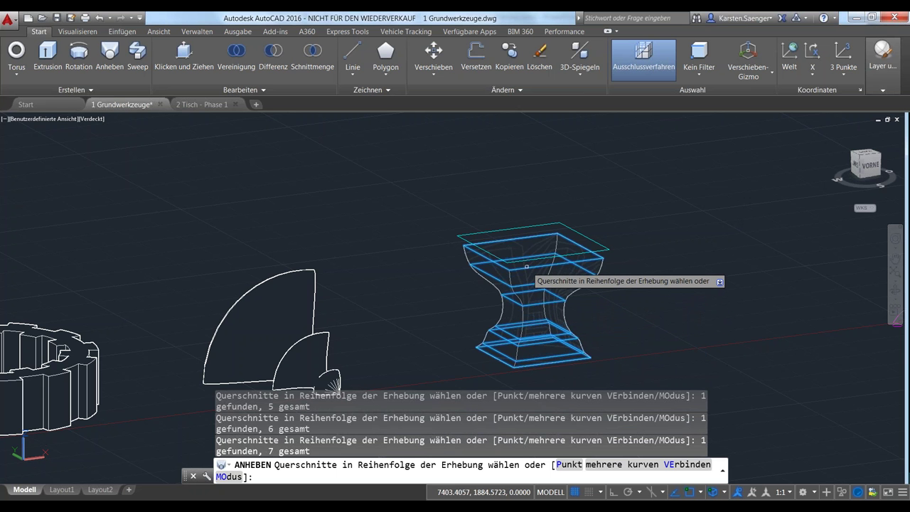
pyautogui.click(525, 259)
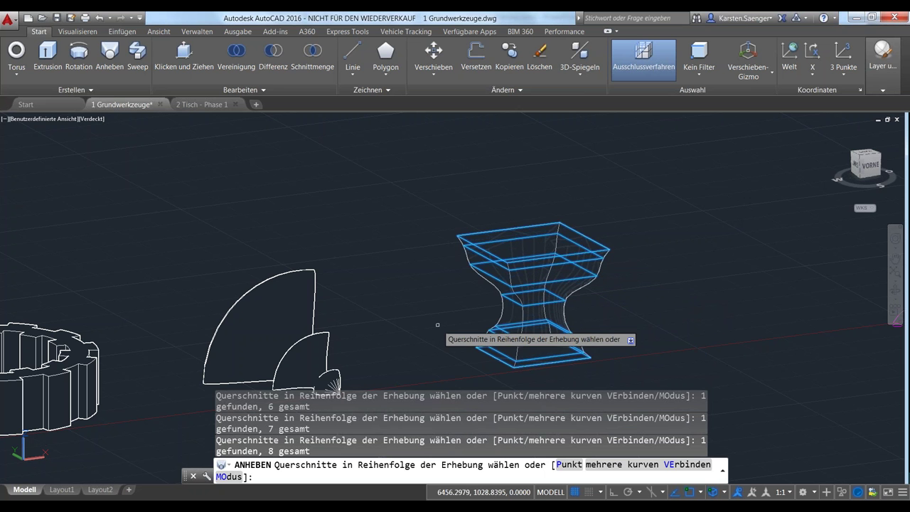
pyautogui.press('Escape')
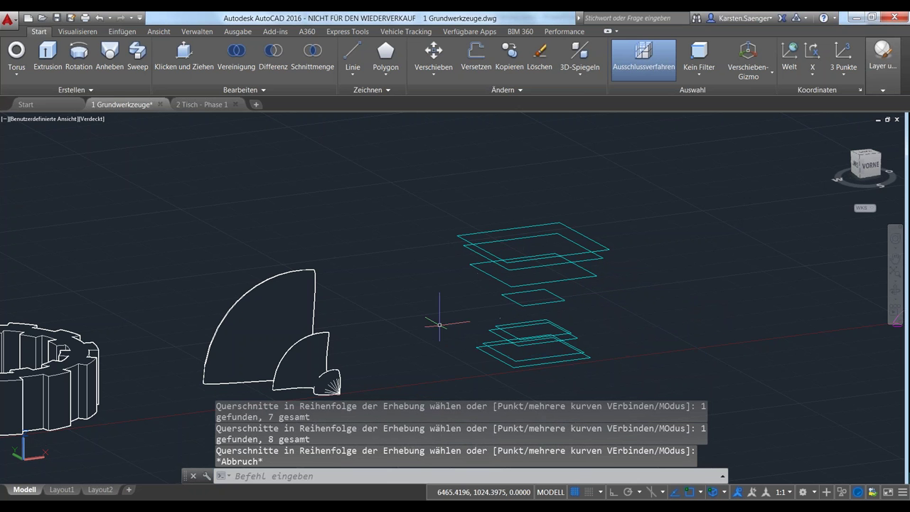
# - Select all eight rectangles bottom to top as loft cross-sections
pyautogui.click(109, 56)
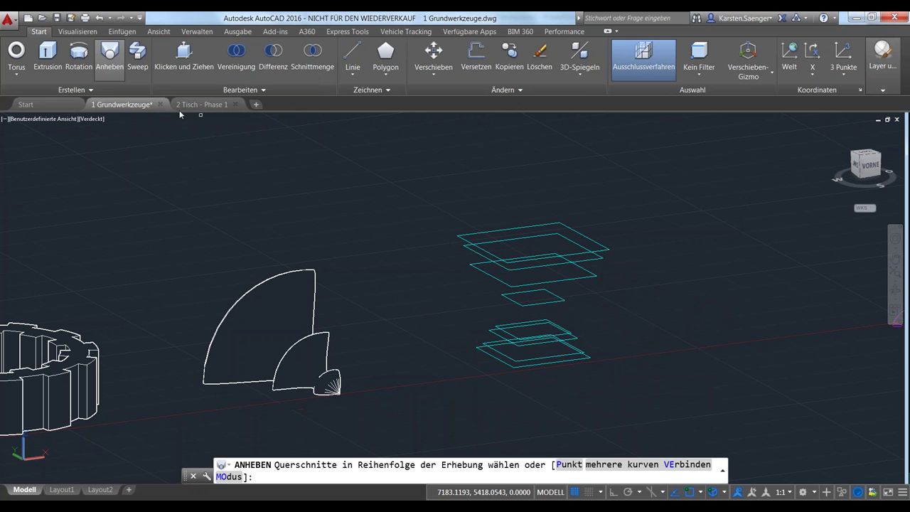
pyautogui.click(535, 361)
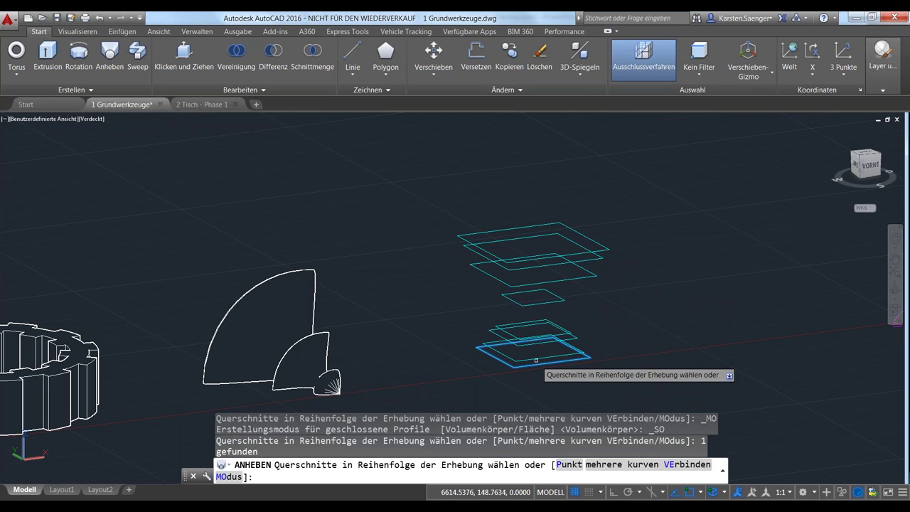
pyautogui.click(535, 360)
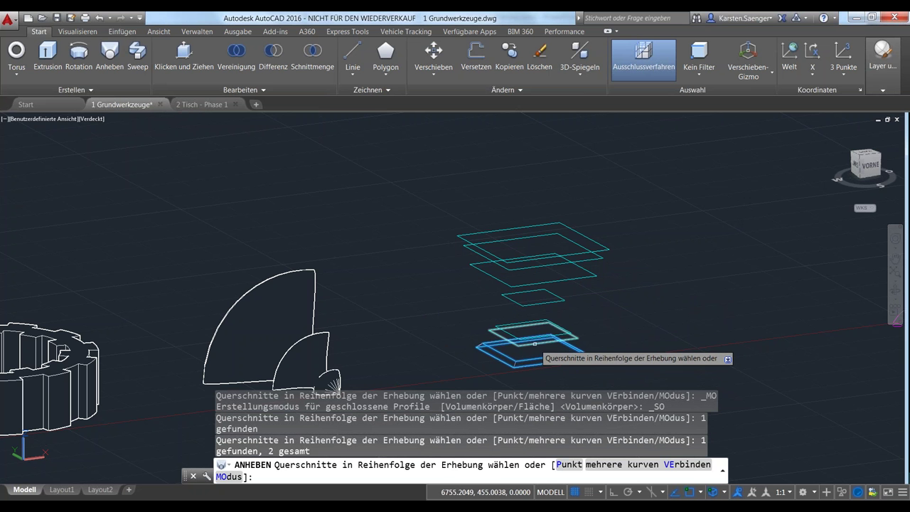
pyautogui.click(534, 344)
pyautogui.click(533, 327)
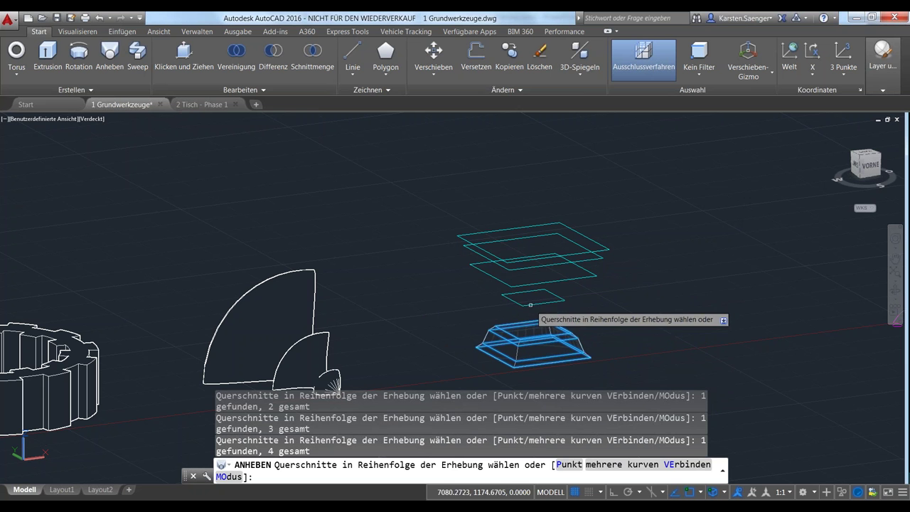
pyautogui.click(530, 304)
pyautogui.click(528, 270)
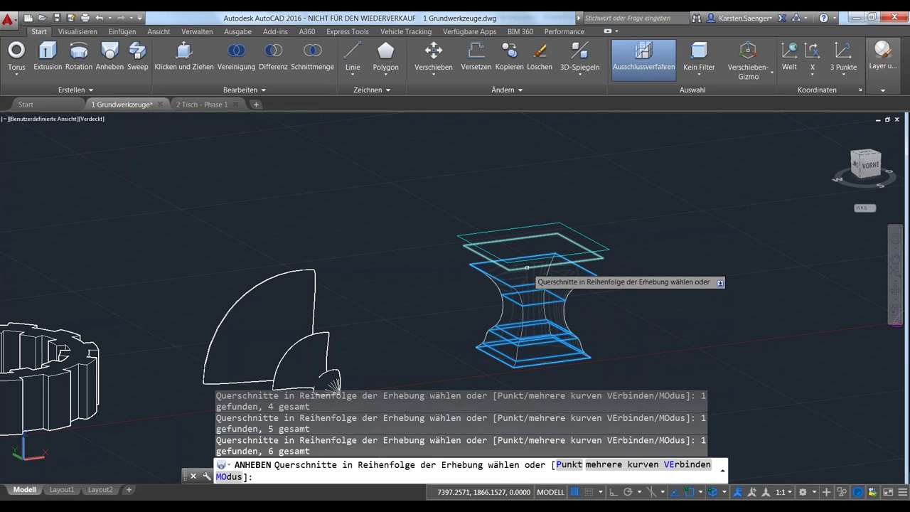
pyautogui.click(526, 268)
pyautogui.click(526, 260)
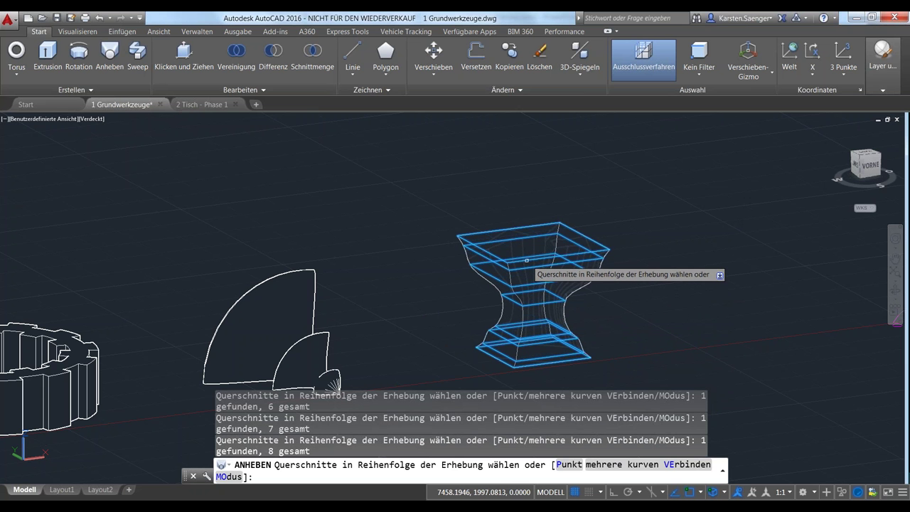
# - Orbit and shift the view to inspect the pedestal loft preview beside the gears
pyautogui.click(531, 196)
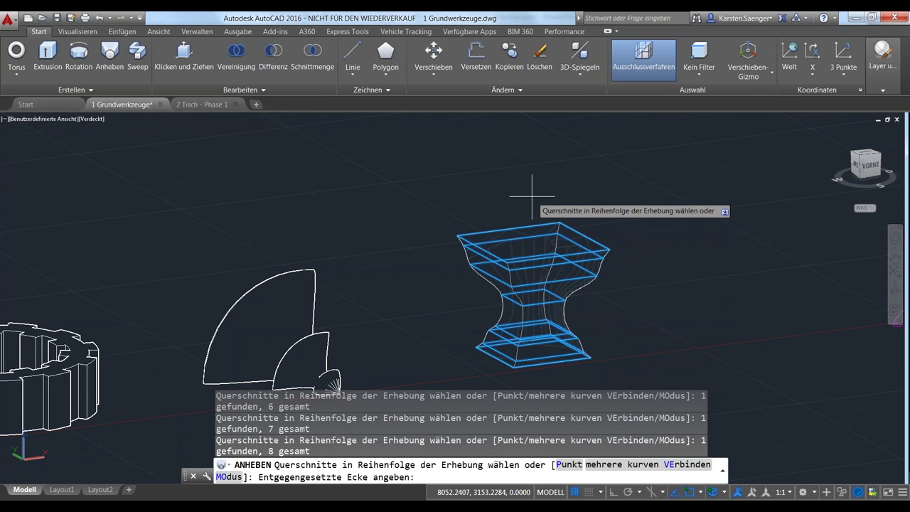
pyautogui.click(529, 196)
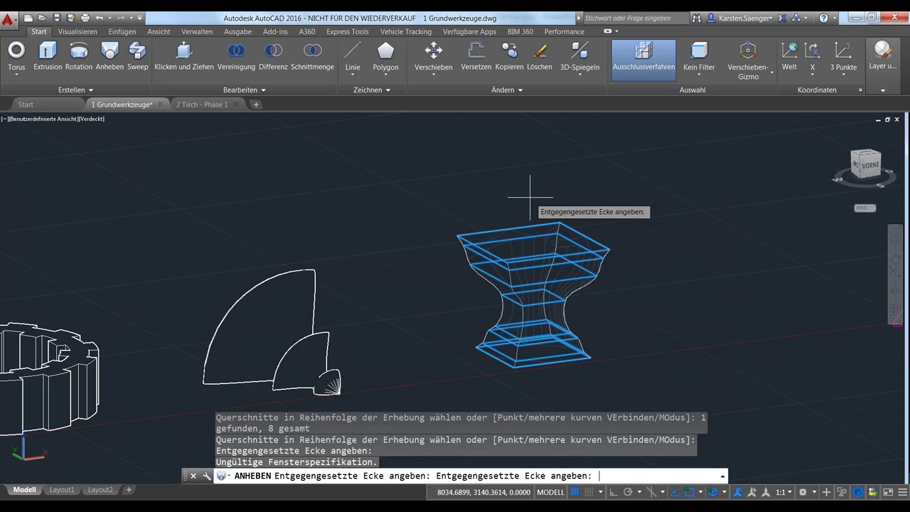
pyautogui.press('Escape')
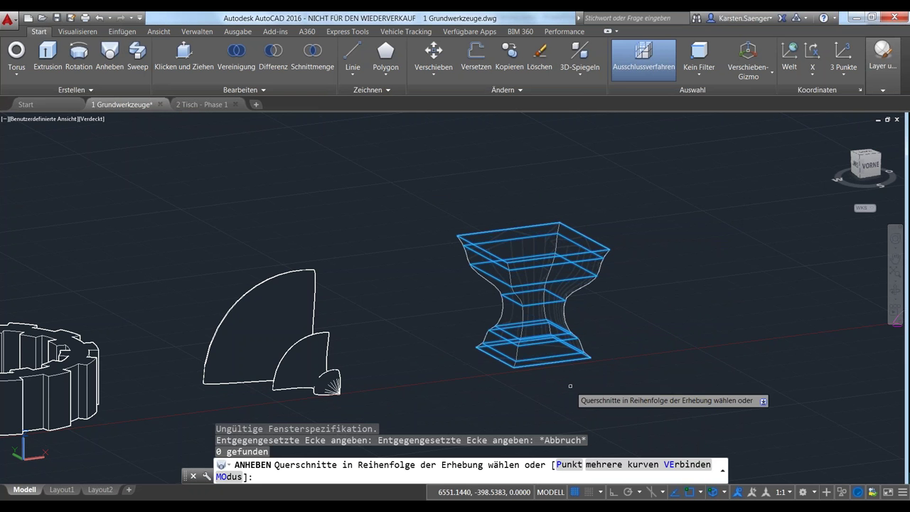
pyautogui.moveTo(570, 386)
pyautogui.keyDown('shift'); pyautogui.mouseDown(button='middle')
pyautogui.moveTo(507, 390)
pyautogui.moveTo(843, 411)
pyautogui.mouseUp(button='middle'); pyautogui.keyUp('shift')
pyautogui.moveTo(511, 360)
pyautogui.mouseDown(button='middle')
pyautogui.moveTo(420, 379)
pyautogui.moveTo(432, 386)
pyautogui.moveTo(432, 371)
pyautogui.mouseUp(button='middle')
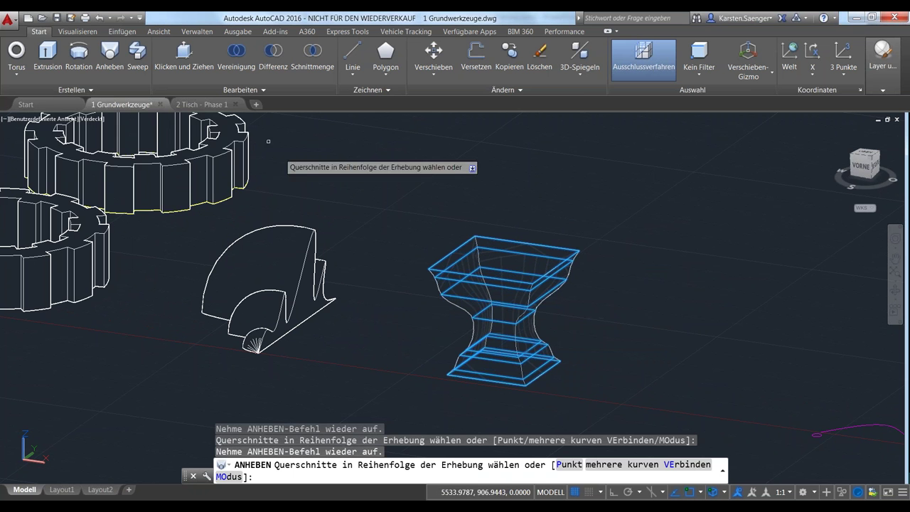
# - Switch the visual style to Realistisch shading
pyautogui.click(90, 120)
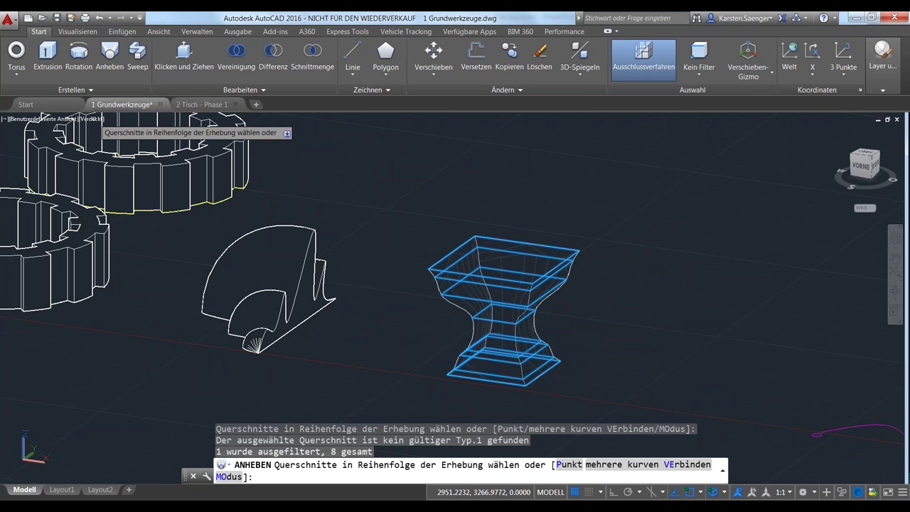
pyautogui.press('Escape')
pyautogui.click(91, 119)
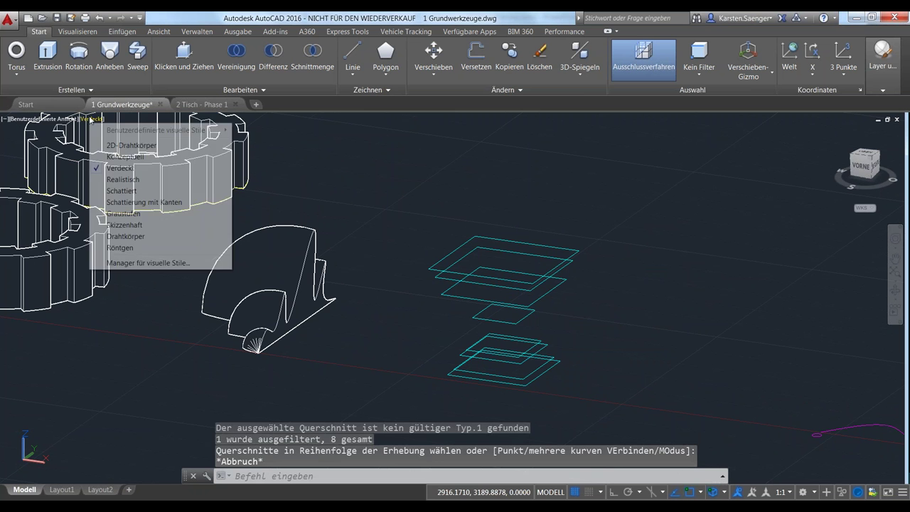
pyautogui.click(115, 180)
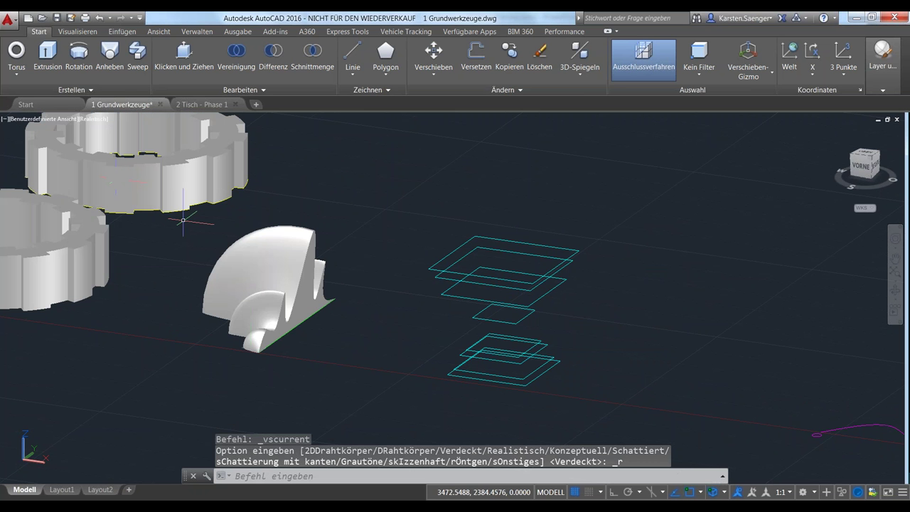
pyautogui.press('Escape')
# - Loft the eight rectangles bottom to top using 'nur Querschnitte' to create the pedestal solid
pyautogui.click(111, 57)
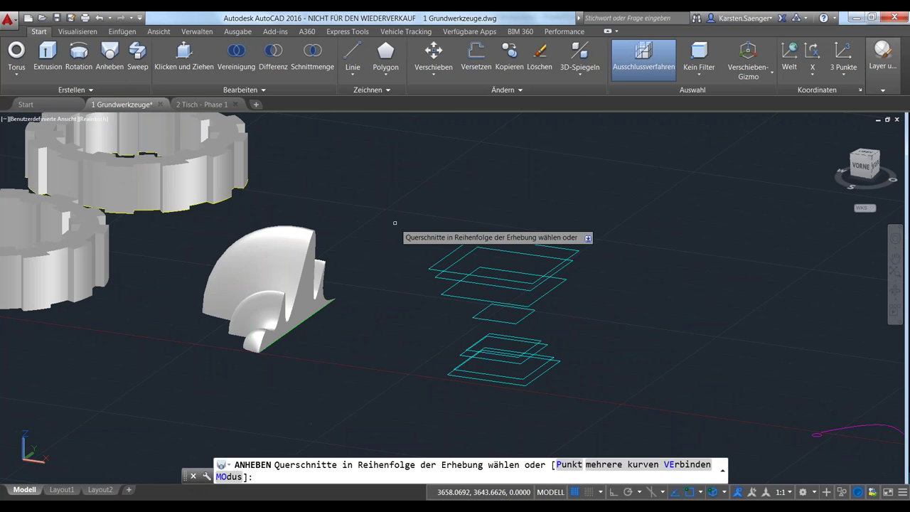
pyautogui.click(471, 376)
pyautogui.click(466, 358)
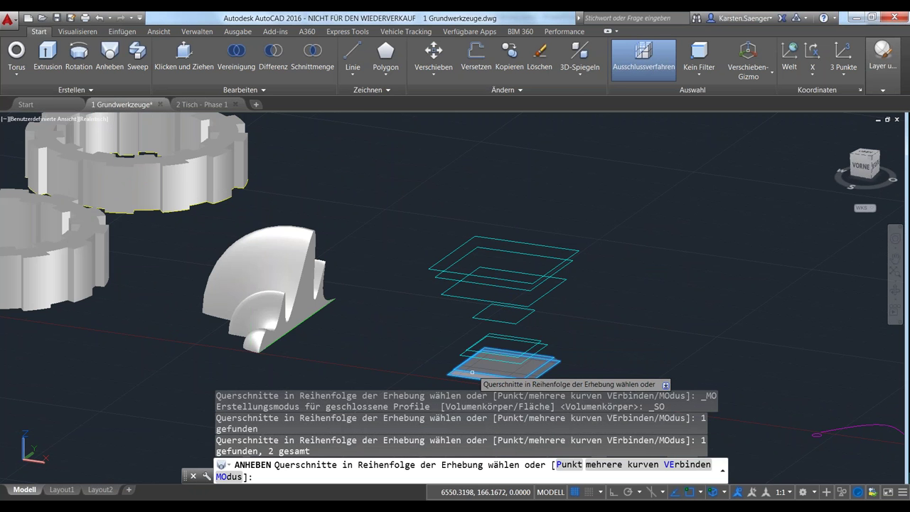
pyautogui.click(473, 350)
pyautogui.click(472, 348)
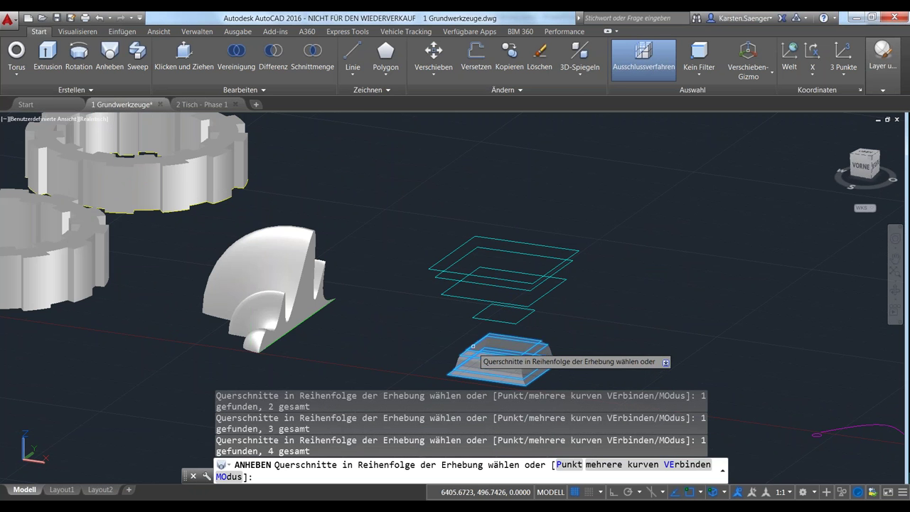
pyautogui.click(473, 307)
pyautogui.click(446, 286)
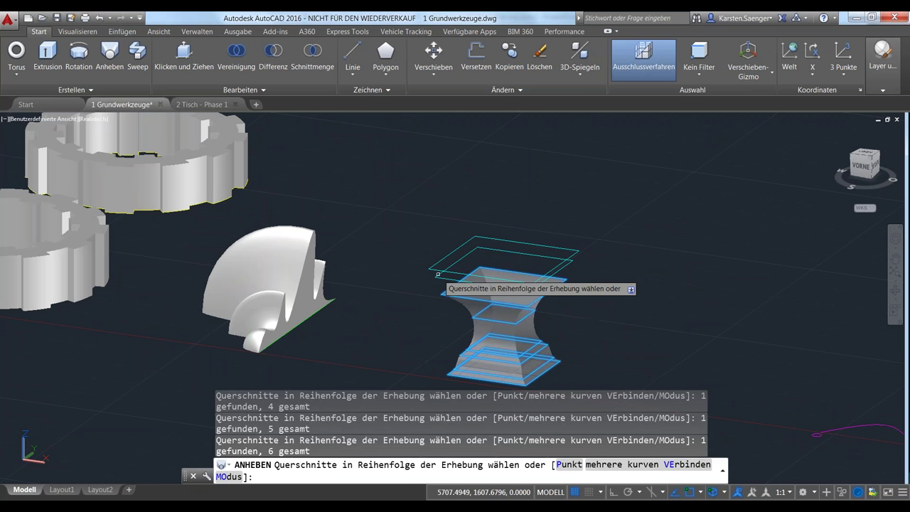
pyautogui.click(441, 278)
pyautogui.click(437, 271)
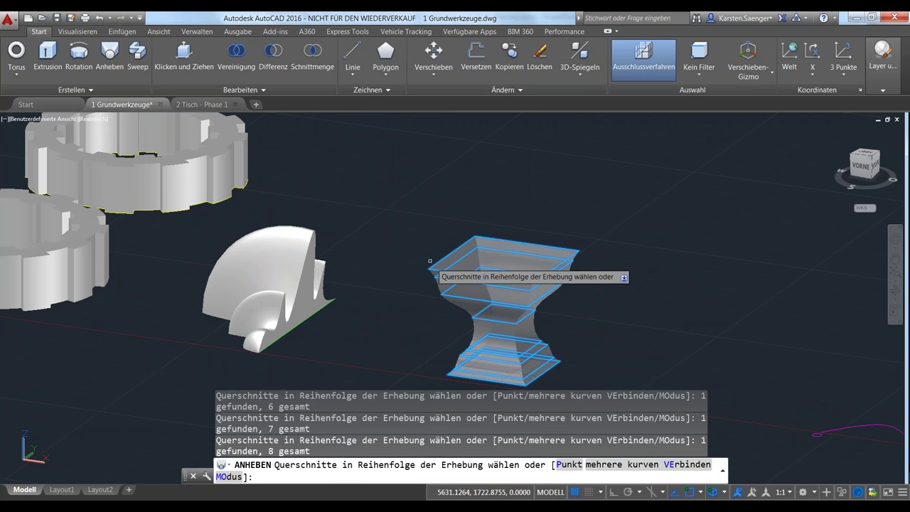
pyautogui.press('Return')
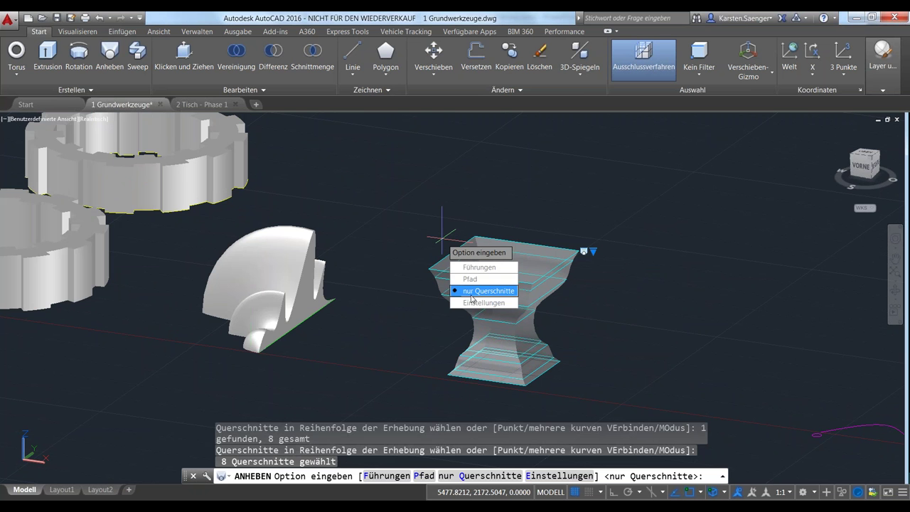
pyautogui.press('Return')
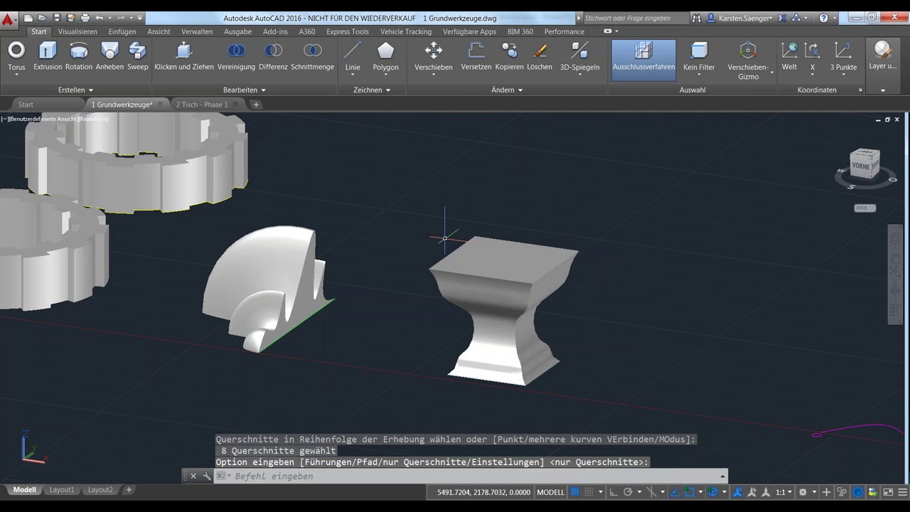
pyautogui.press('Escape')
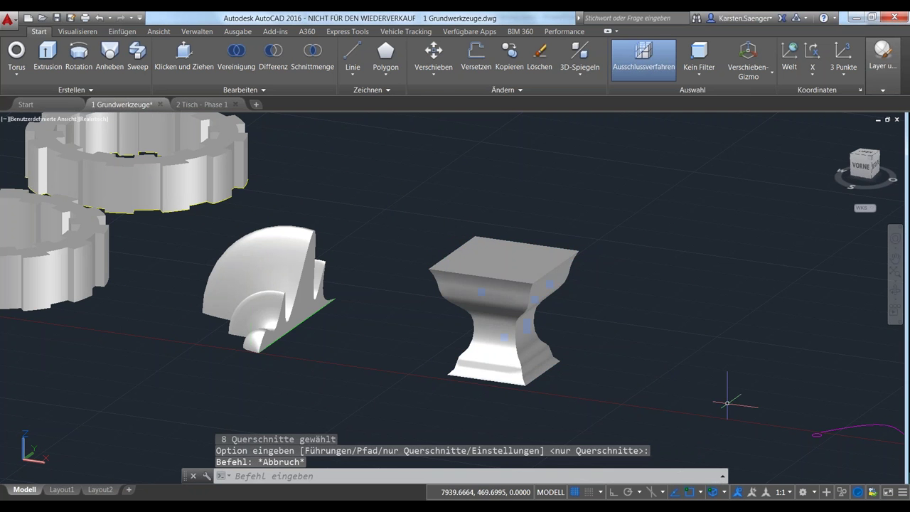
# - Sweep the small ellipse profile along the wavy magenta path curve
pyautogui.moveTo(725, 388)
pyautogui.keyDown('shift'); pyautogui.mouseDown(button='middle')
pyautogui.moveTo(711, 377)
pyautogui.moveTo(743, 402)
pyautogui.moveTo(750, 371)
pyautogui.moveTo(630, 398)
pyautogui.mouseUp(button='middle'); pyautogui.keyUp('shift')
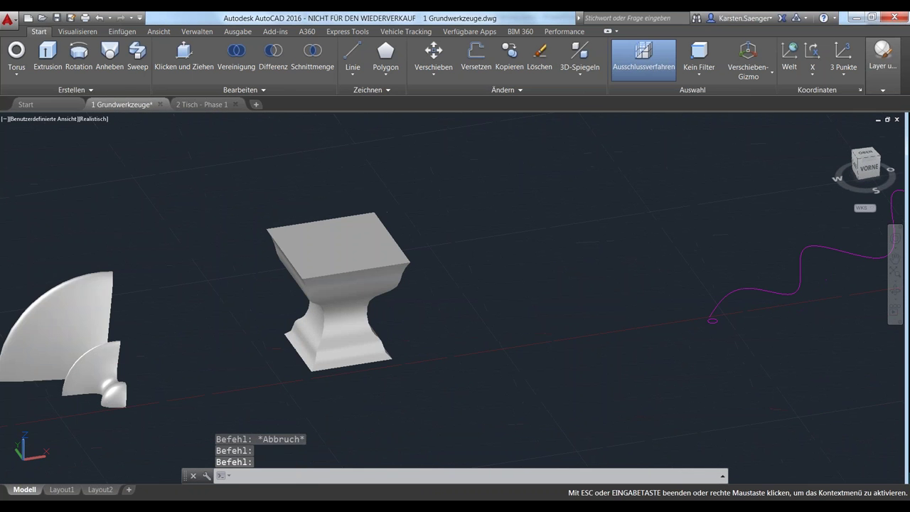
pyautogui.click(141, 58)
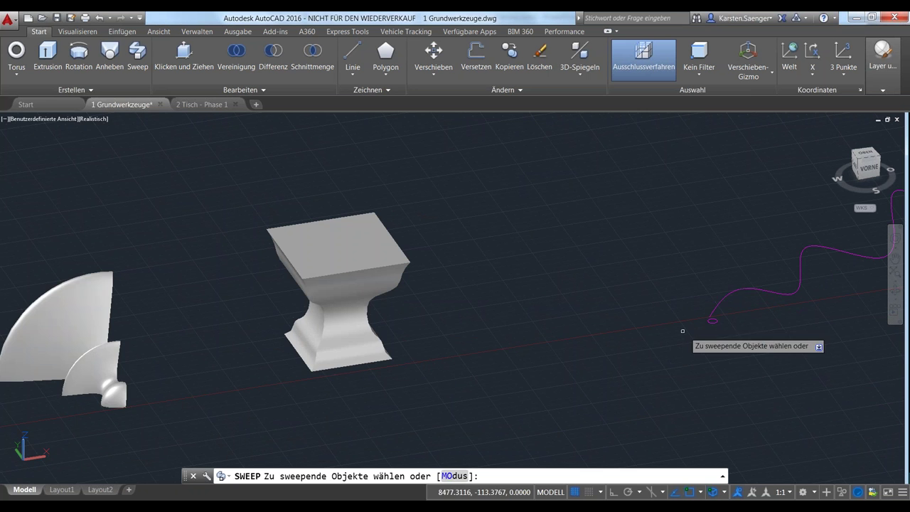
pyautogui.moveTo(680, 331)
pyautogui.mouseDown(button='middle')
pyautogui.moveTo(589, 319)
pyautogui.moveTo(325, 345)
pyautogui.mouseUp(button='middle')
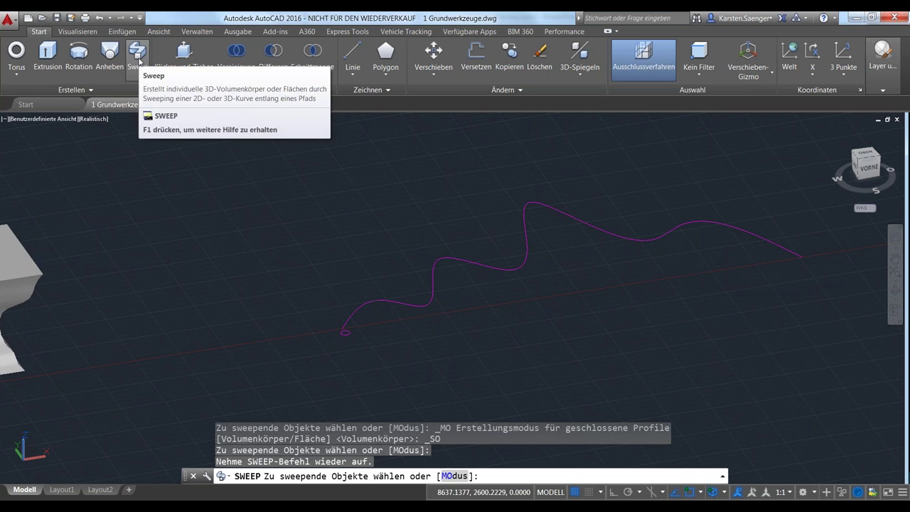
pyautogui.moveTo(138, 55)
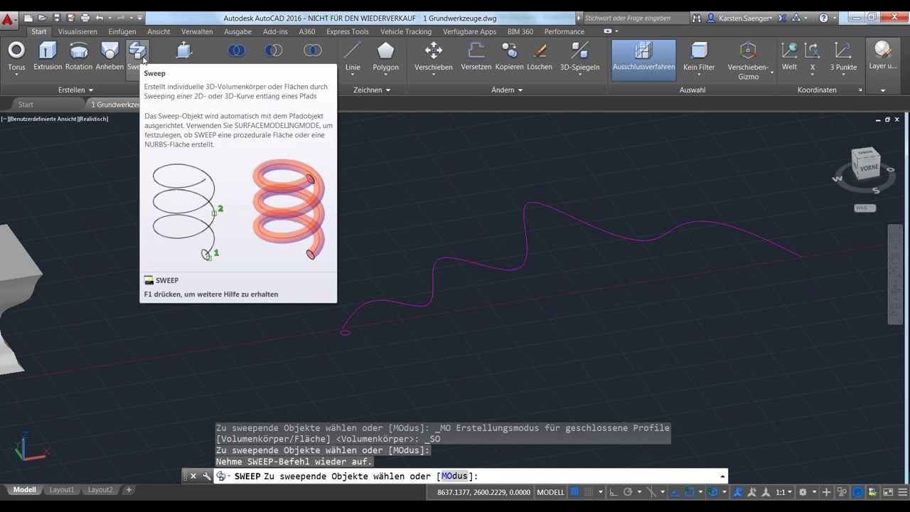
pyautogui.click(143, 59)
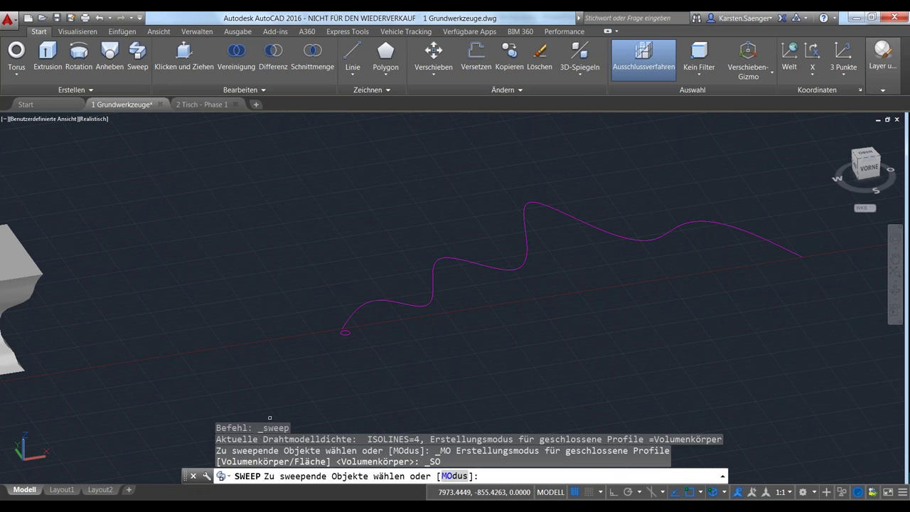
pyautogui.click(345, 333)
pyautogui.press('Return')
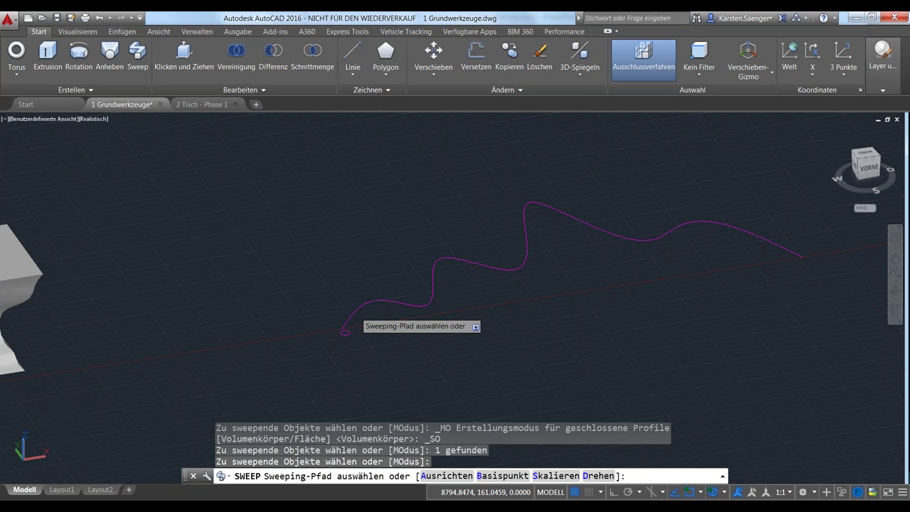
pyautogui.click(343, 329)
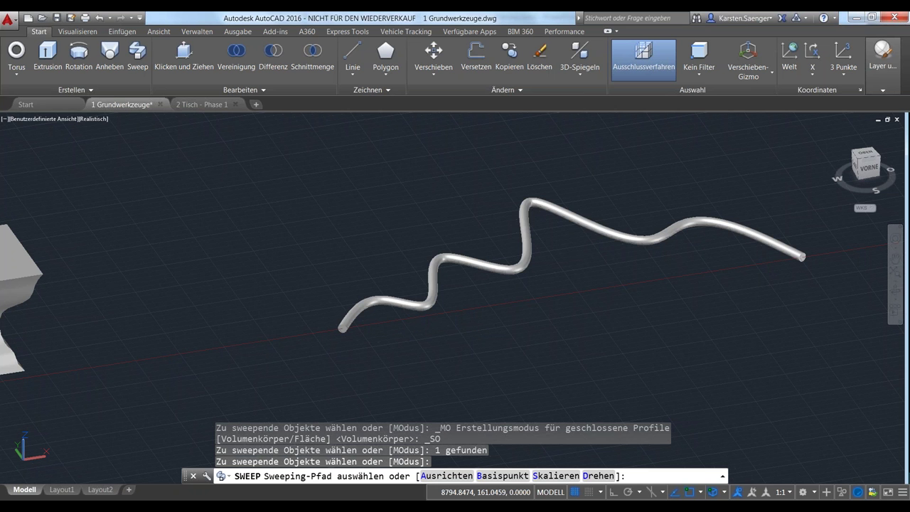
pyautogui.press('Return')
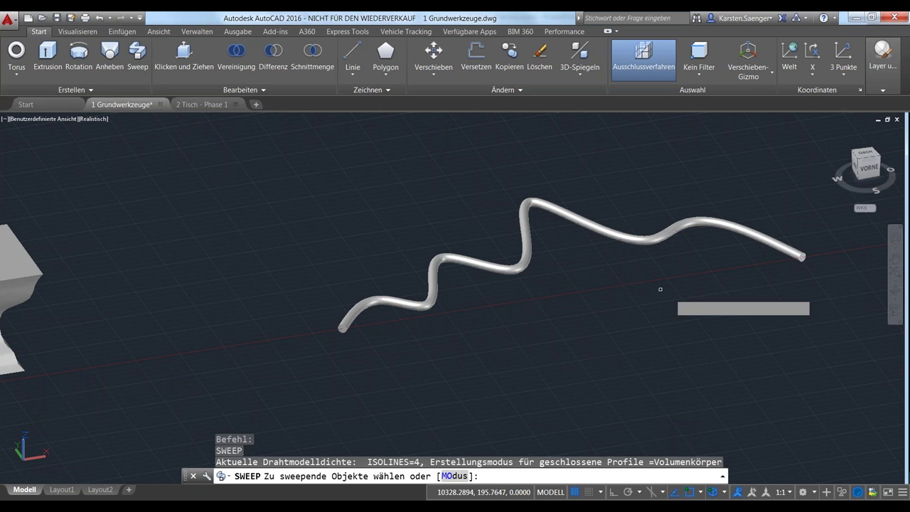
# - Orbit and zoom around the new swept tube, cancelling the repeated sweep
pyautogui.moveTo(672, 301); pyautogui.dragTo(626, 307, button='middle')
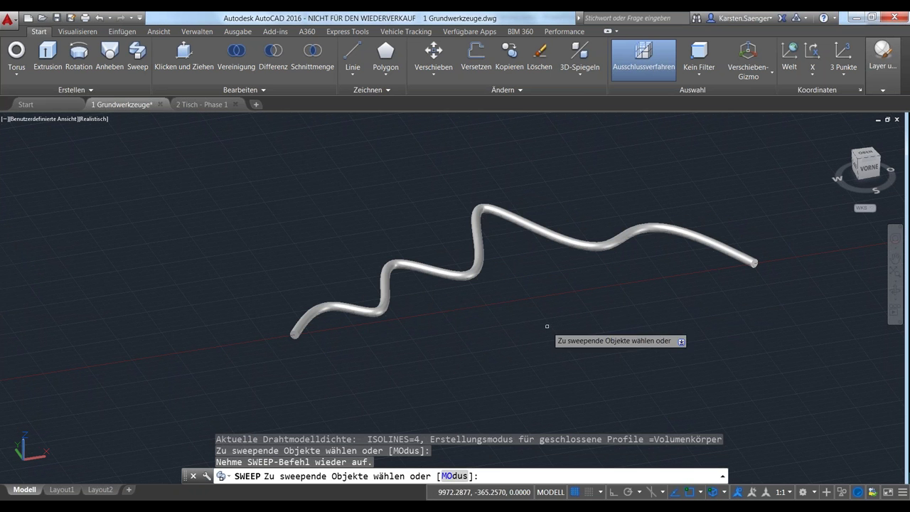
pyautogui.moveTo(479, 288)
pyautogui.keyDown('shift'); pyautogui.mouseDown(button='middle')
pyautogui.moveTo(530, 374)
pyautogui.moveTo(575, 324)
pyautogui.moveTo(581, 339)
pyautogui.moveTo(581, 331)
pyautogui.mouseUp(button='middle'); pyautogui.keyUp('shift')
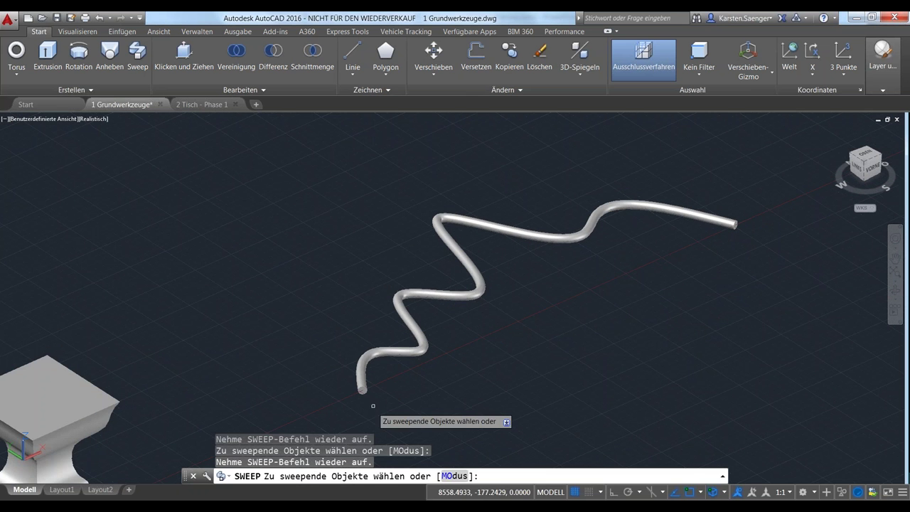
pyautogui.press('Escape')
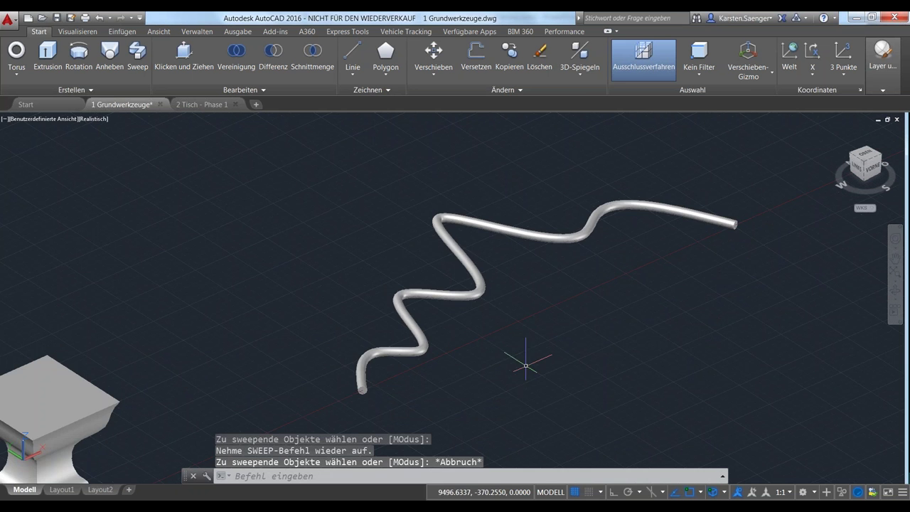
pyautogui.scroll(-4, 525, 365)
pyautogui.scroll(-2, 525, 365)
# - Pan to show all solids and expand the Zeichnen and Bearbeiten panel slide-outs
pyautogui.moveTo(528, 386)
pyautogui.mouseDown(button='middle')
pyautogui.moveTo(536, 310)
pyautogui.moveTo(403, 334)
pyautogui.mouseUp(button='middle')
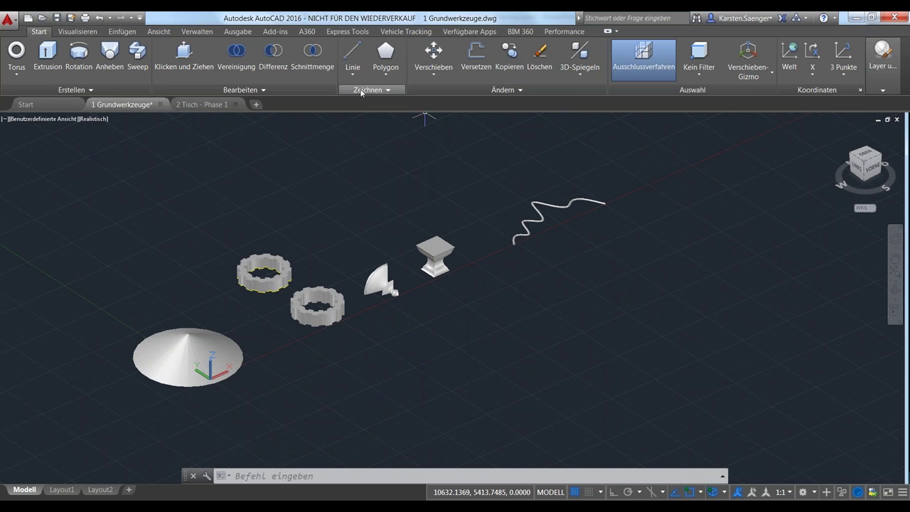
pyautogui.click(361, 90)
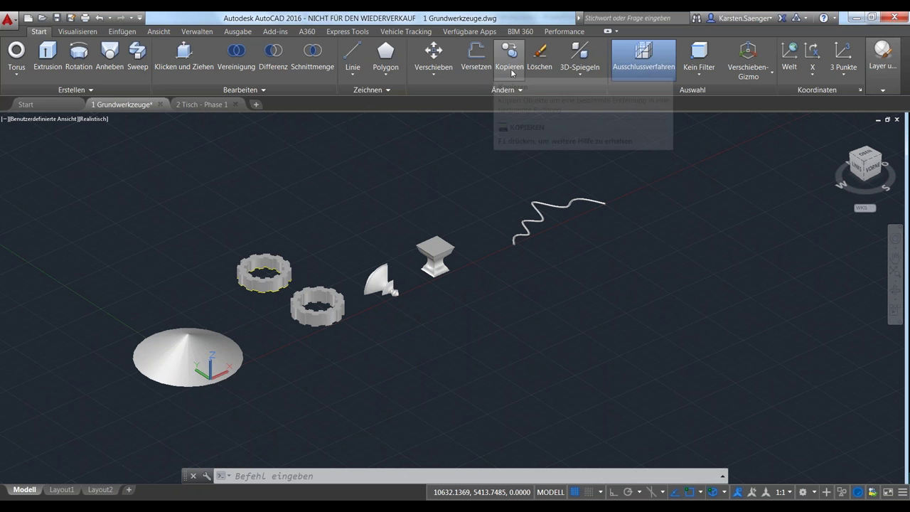
pyautogui.click(240, 91)
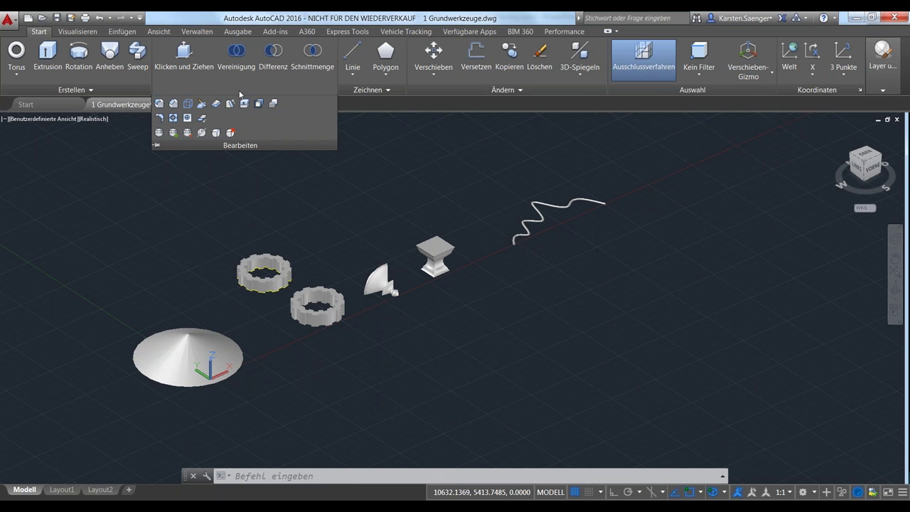
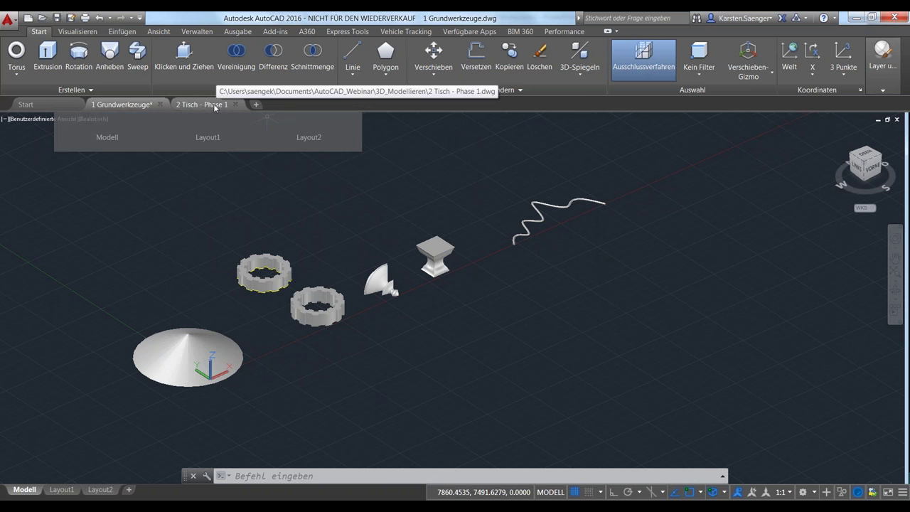
# - Cancel the active command and switch to the '2 Tisch - Phase 1.dwg' drawing
pyautogui.press('Escape')
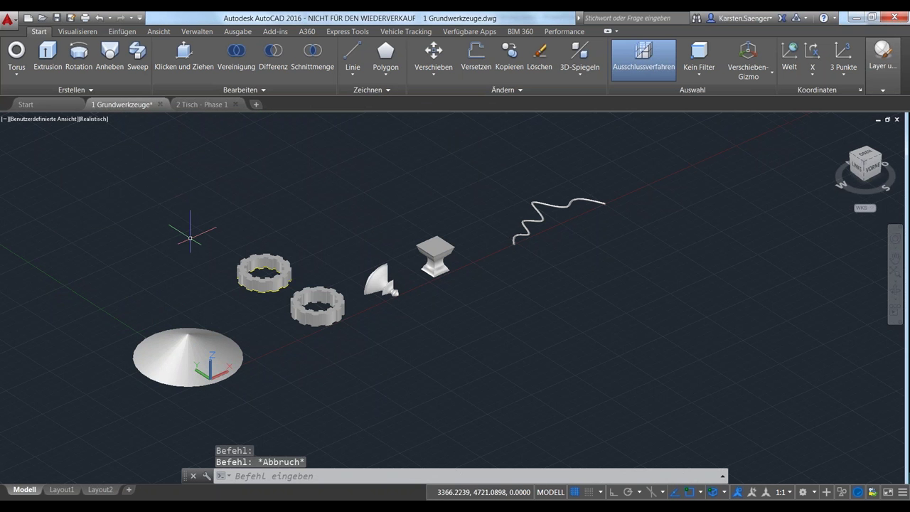
pyautogui.click(205, 105)
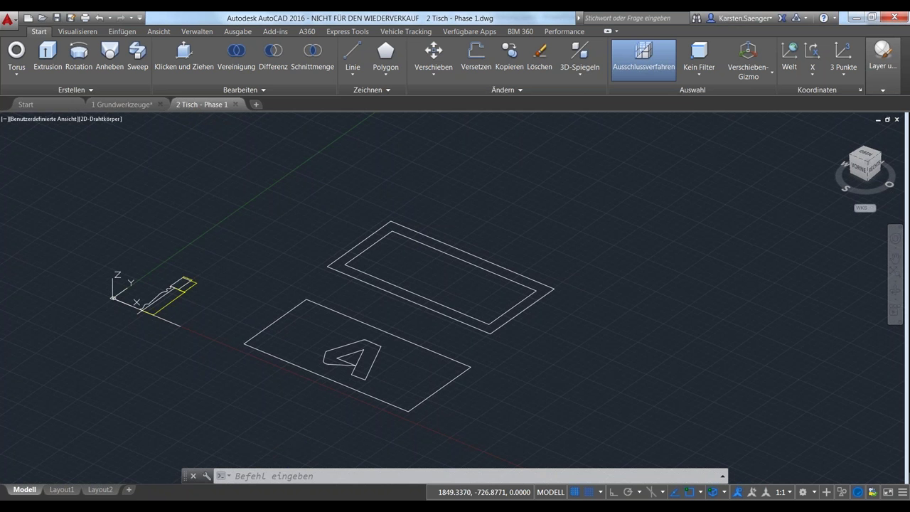
pyautogui.hotkey('alt', 'Tab')
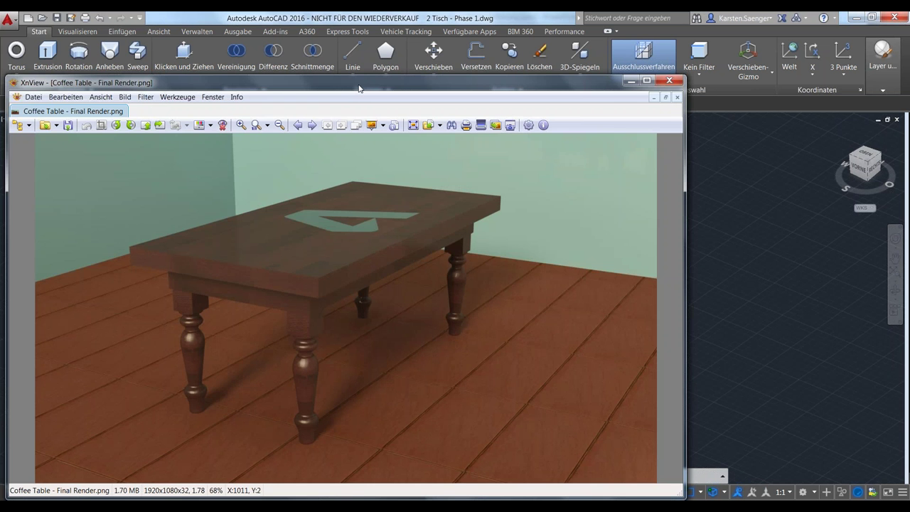
pyautogui.moveTo(359, 84); pyautogui.dragTo(366, 53)
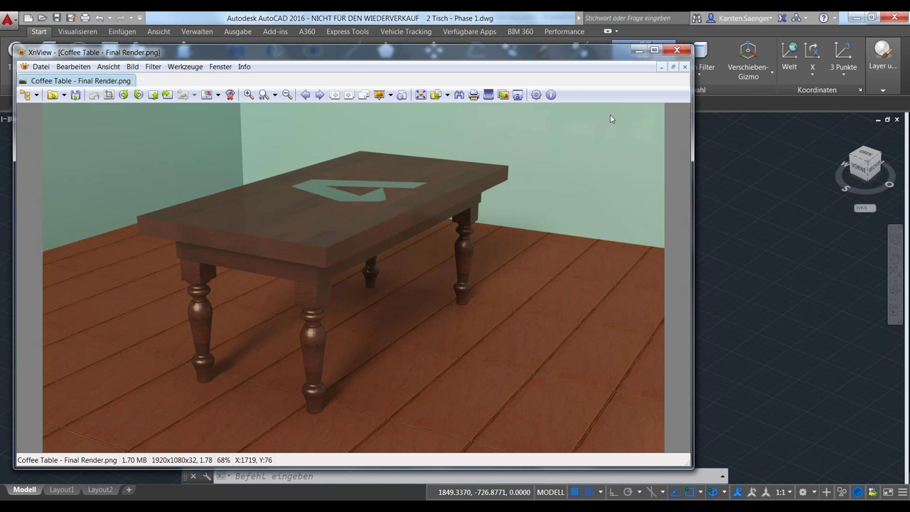
pyautogui.click(638, 53)
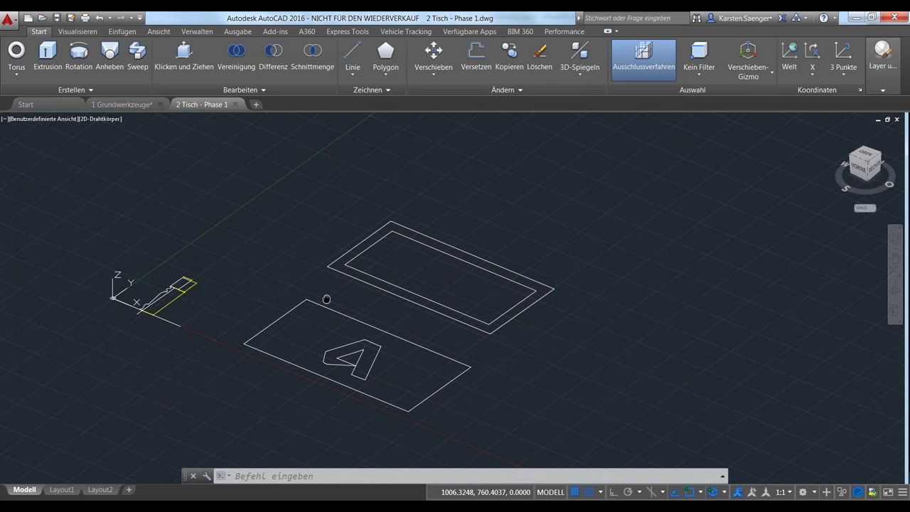
# - Pan and zoom to frame the curved table-leg profile beside the 310/150 dimensioned outline
pyautogui.moveTo(326, 299); pyautogui.dragTo(404, 293, button='middle')
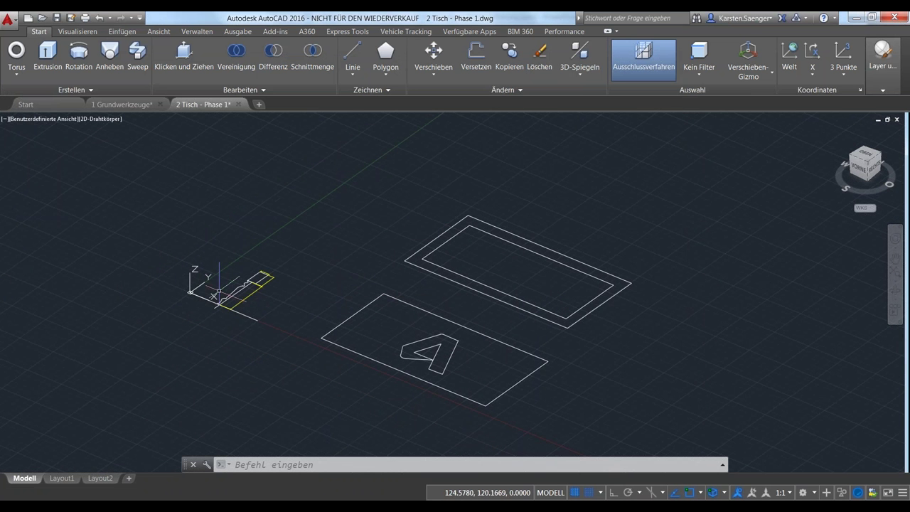
pyautogui.scroll(4, 219, 292)
pyautogui.scroll(3, 255, 273)
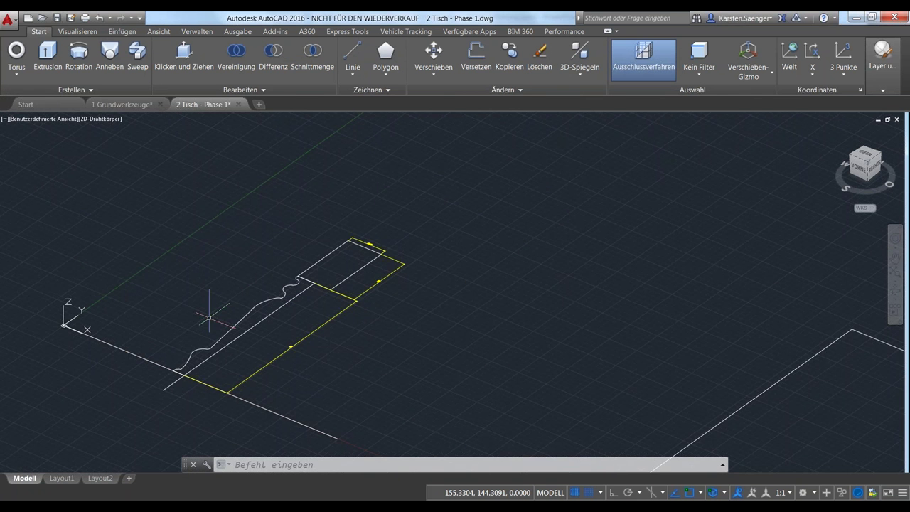
pyautogui.moveTo(209, 318); pyautogui.dragTo(199, 309, button='middle')
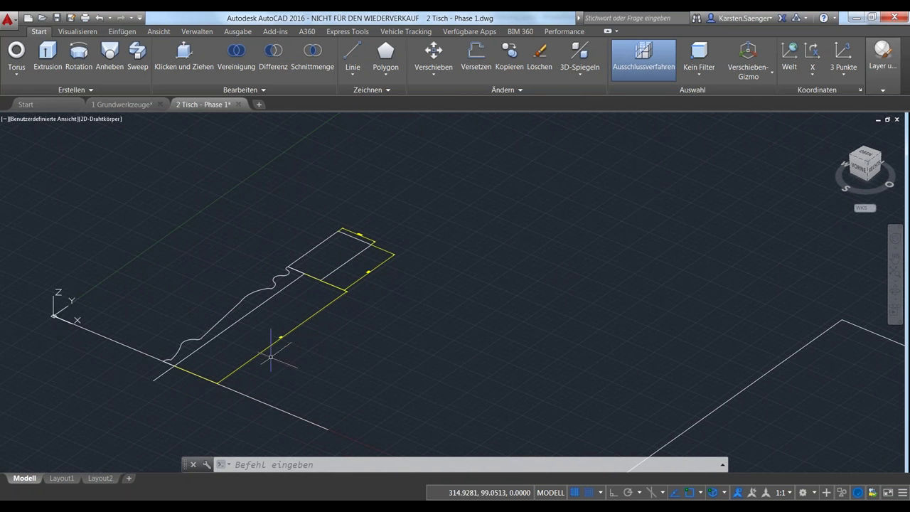
pyautogui.scroll(5, 271, 357)
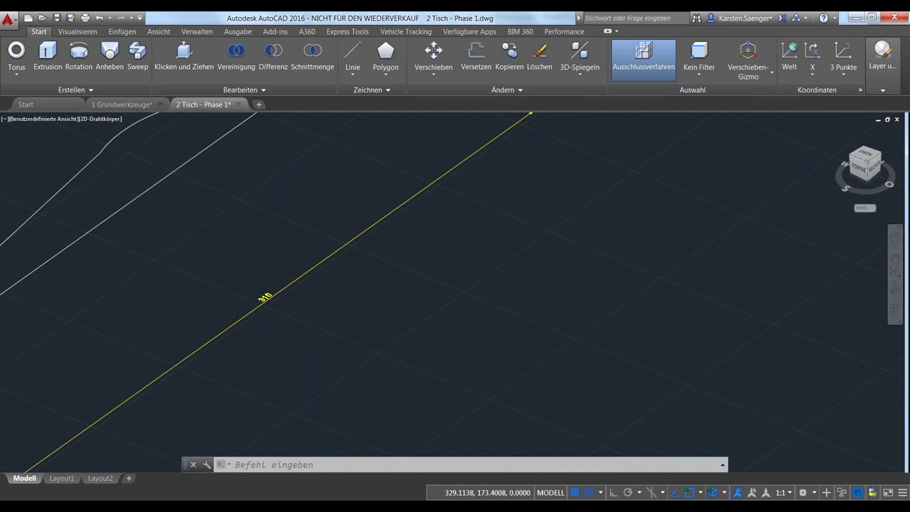
pyautogui.scroll(-4, 369, 304)
pyautogui.moveTo(369, 304)
pyautogui.mouseDown(button='middle')
pyautogui.moveTo(303, 381)
pyautogui.moveTo(333, 372)
pyautogui.mouseUp(button='middle')
pyautogui.scroll(-1, 305, 377)
pyautogui.scroll(-1, 299, 372)
pyautogui.scroll(-1, 304, 375)
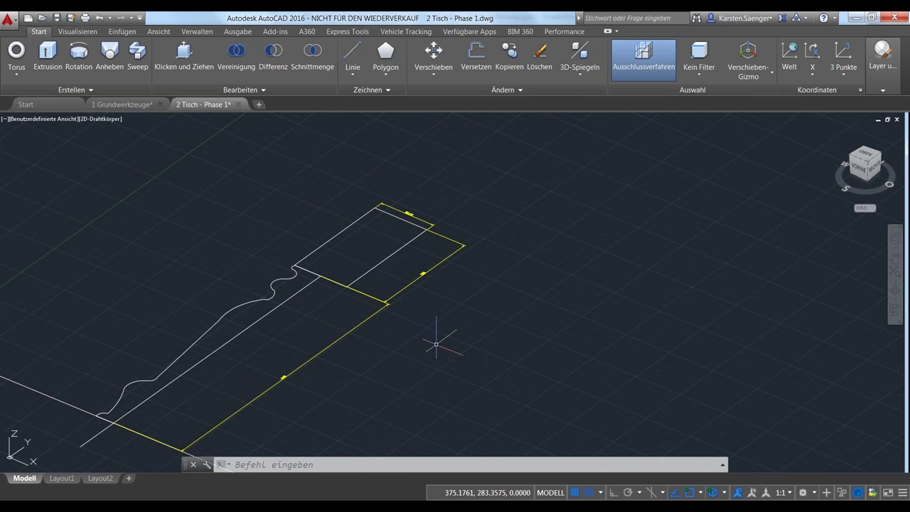
pyautogui.moveTo(406, 335)
pyautogui.mouseDown(button='middle')
pyautogui.moveTo(396, 341)
pyautogui.moveTo(388, 327)
pyautogui.mouseUp(button='middle')
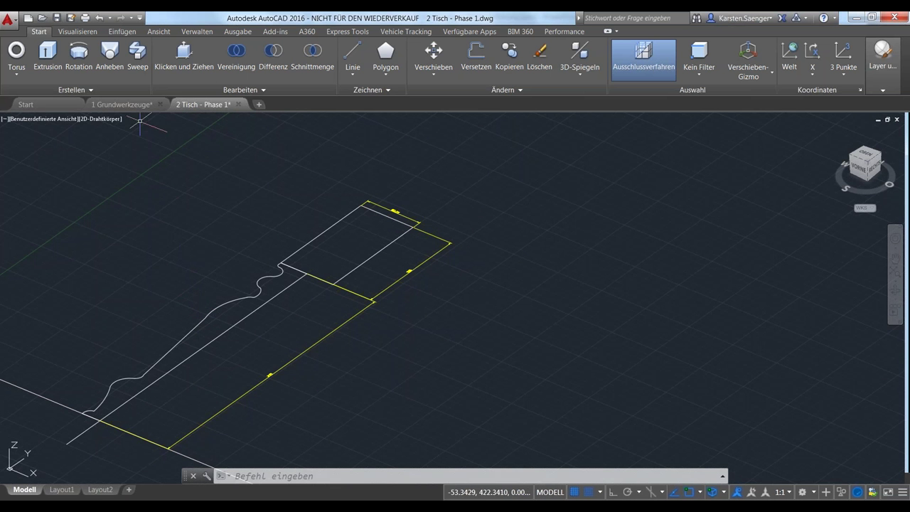
# - Start revolving the leg profile, then cancel the attempt to start over
pyautogui.click(78, 53)
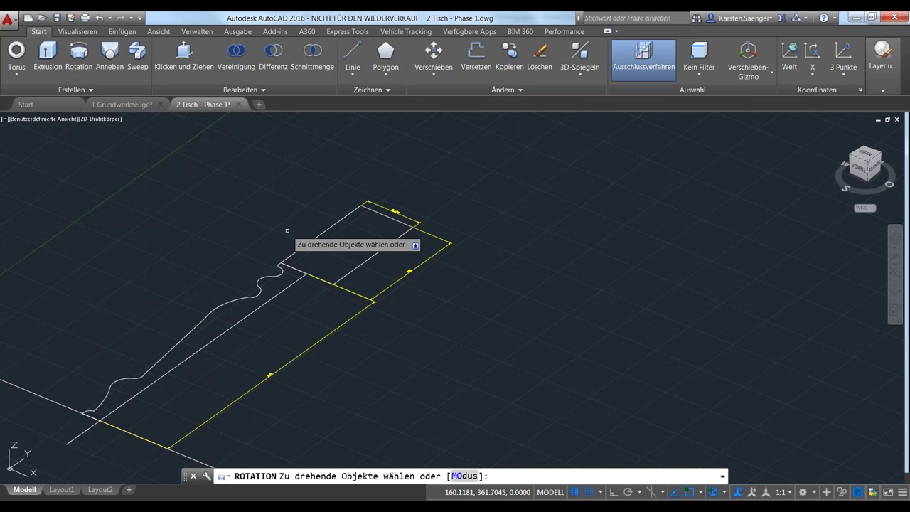
pyautogui.click(258, 282)
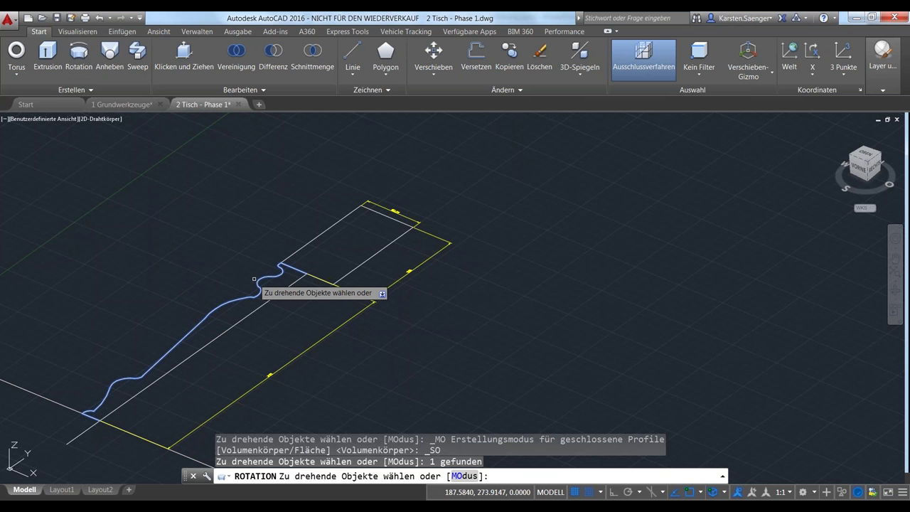
pyautogui.press('Return')
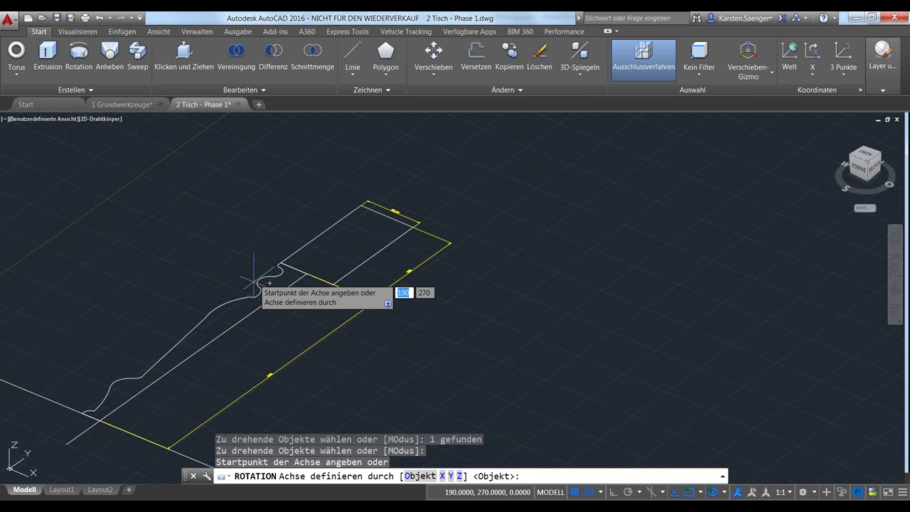
pyautogui.click(420, 475)
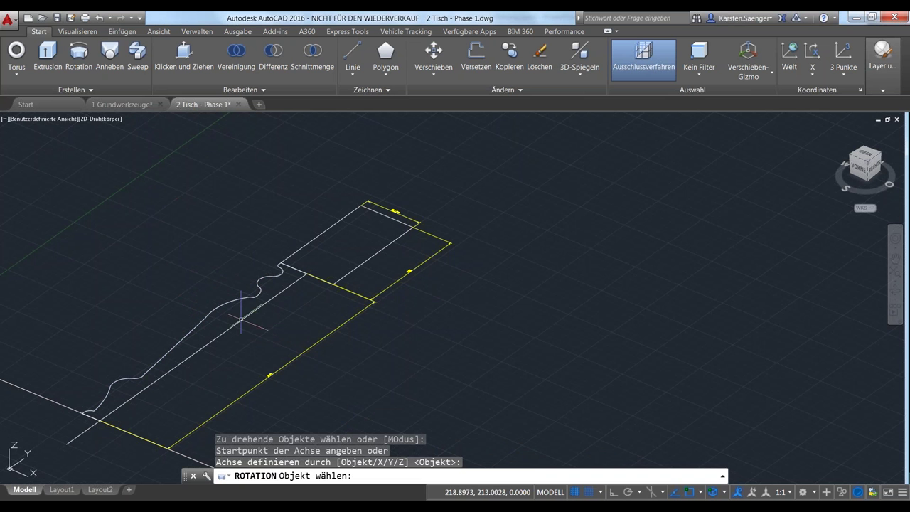
pyautogui.press('Escape')
# - Revolve the leg profile a full 360° about two points on its centre line
pyautogui.click(78, 55)
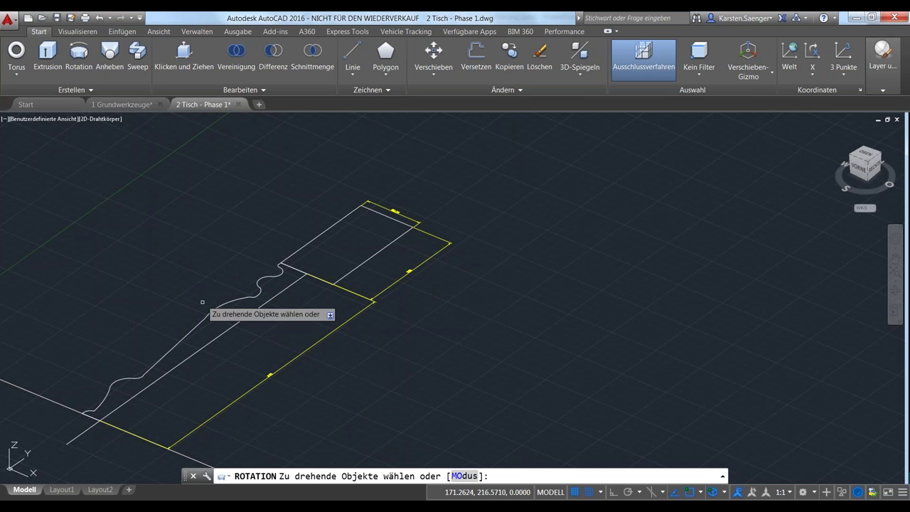
pyautogui.click(207, 313)
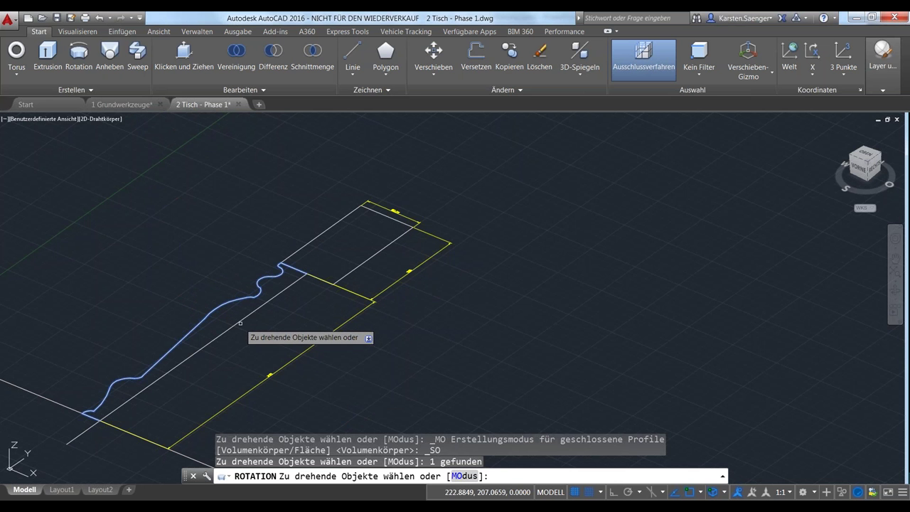
pyautogui.press('Return')
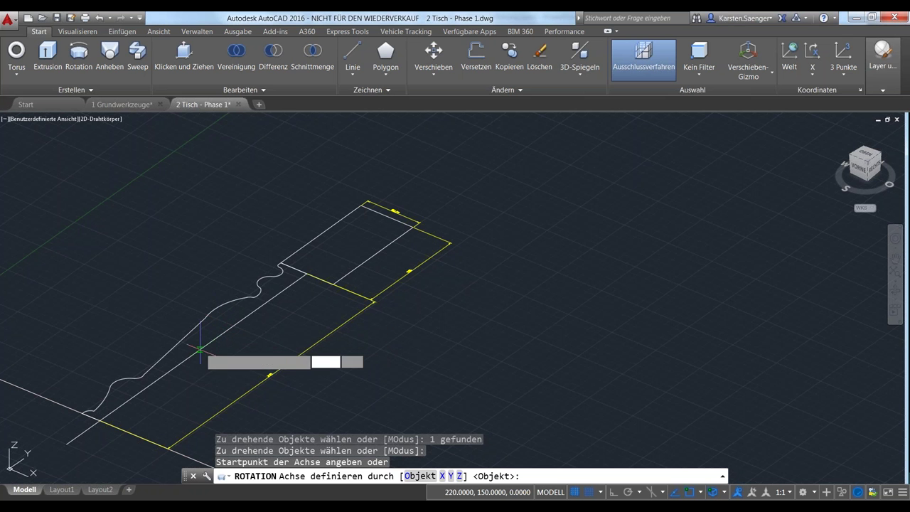
pyautogui.click(192, 353)
pyautogui.click(193, 353)
pyautogui.click(192, 353)
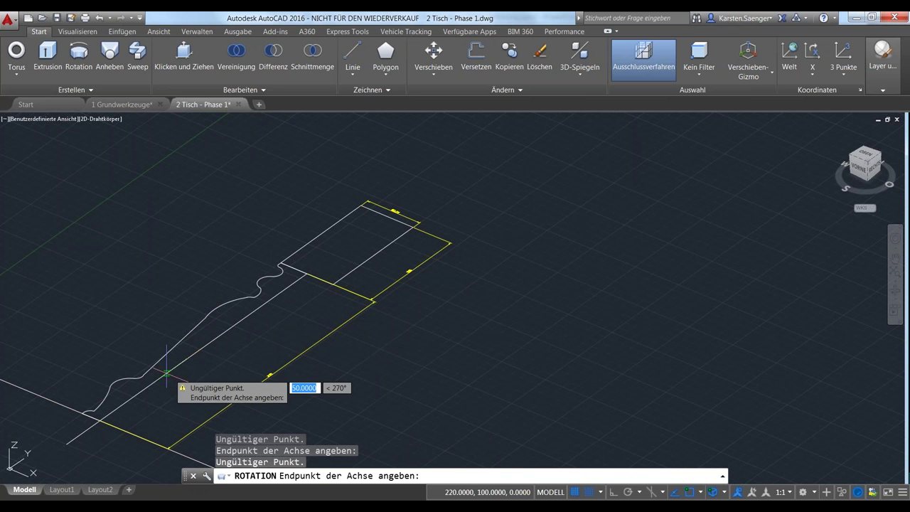
pyautogui.click(166, 372)
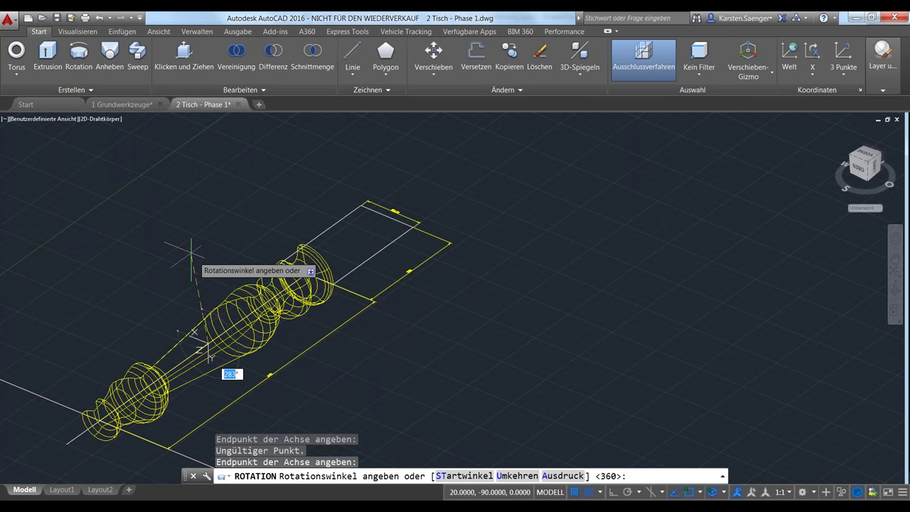
pyautogui.press('Return')
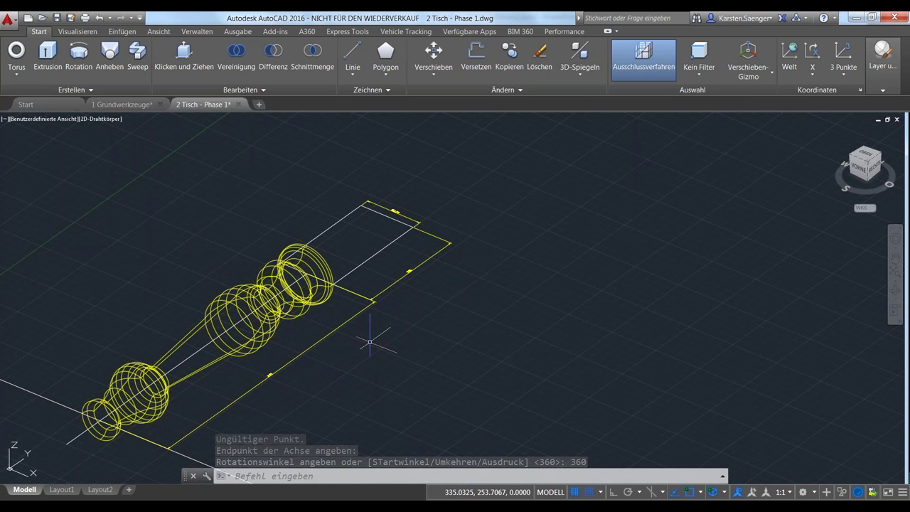
pyautogui.click(384, 247)
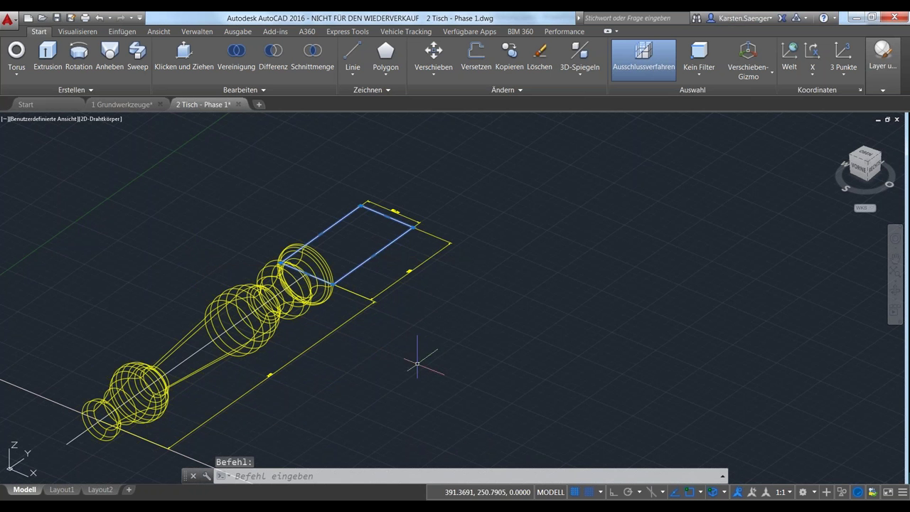
# - Extrude the rectangle at the leg's top 60 units into a solid block, then orbit to inspect
pyautogui.moveTo(399, 305); pyautogui.dragTo(400, 365, button='middle')
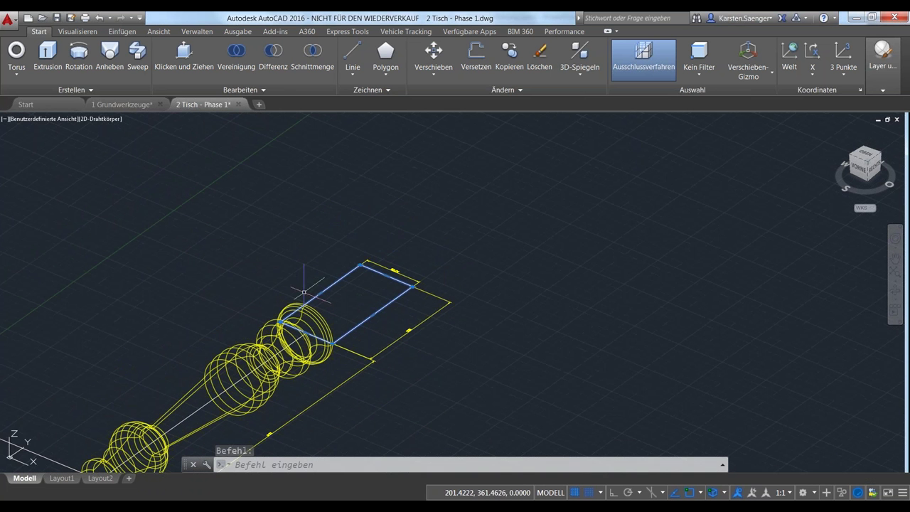
pyautogui.click(47, 56)
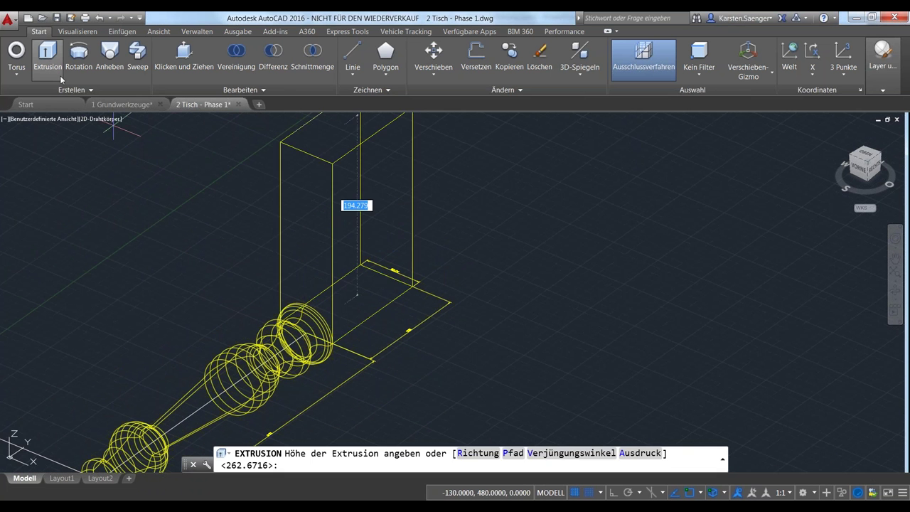
pyautogui.scroll(3, 324, 283)
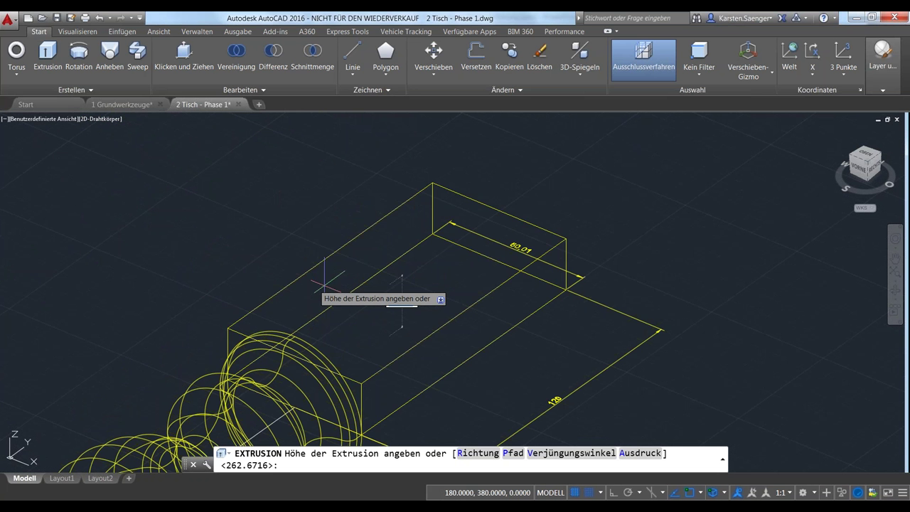
pyautogui.moveTo(325, 283)
pyautogui.mouseDown(button='middle')
pyautogui.moveTo(314, 284)
pyautogui.moveTo(281, 227)
pyautogui.mouseUp(button='middle')
pyautogui.write('60')
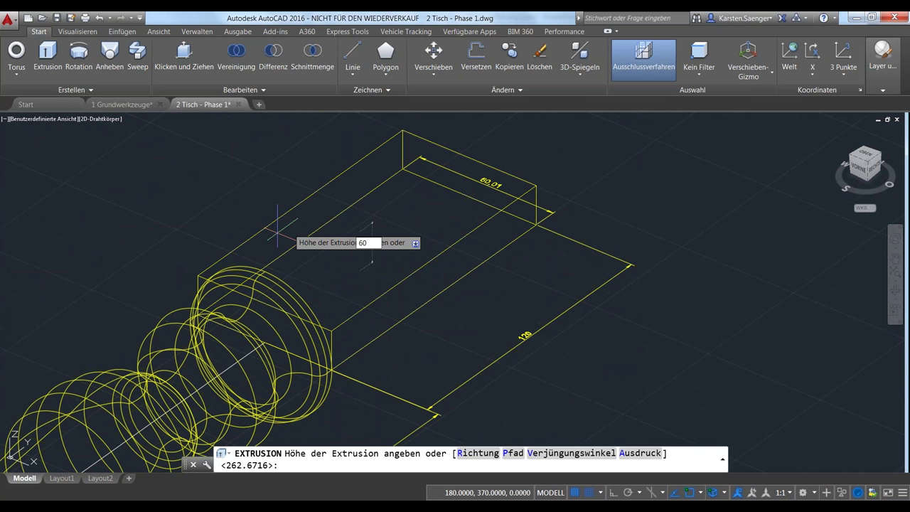
pyautogui.press('Return')
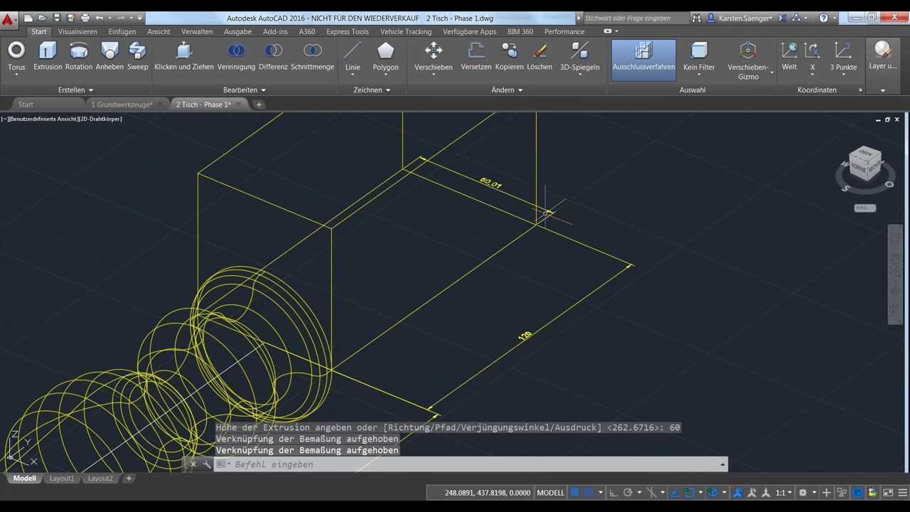
pyautogui.scroll(-3, 480, 352)
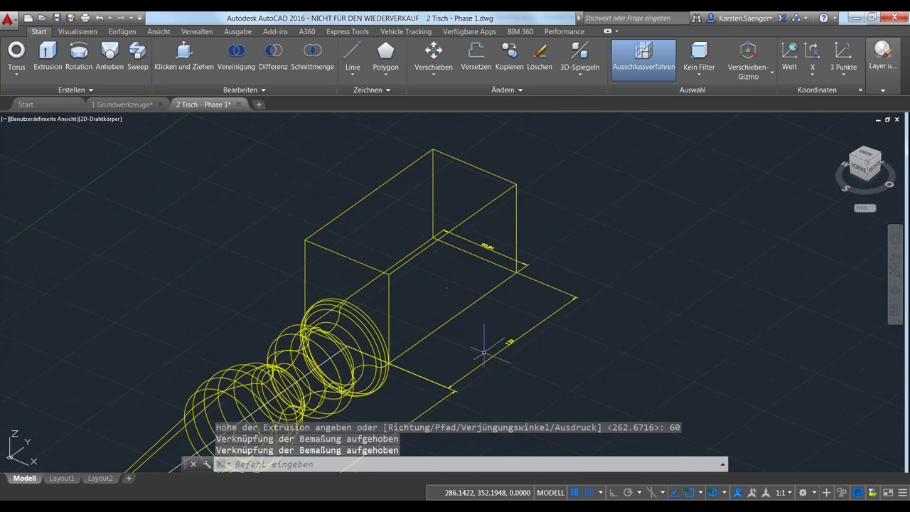
pyautogui.scroll(-3, 479, 352)
pyautogui.keyDown('shift'); pyautogui.moveTo(480, 352); pyautogui.dragTo(498, 345, button='middle'); pyautogui.keyUp('shift')
pyautogui.moveTo(436, 349)
pyautogui.keyDown('shift'); pyautogui.mouseDown(button='middle')
pyautogui.moveTo(464, 367)
pyautogui.moveTo(431, 370)
pyautogui.mouseUp(button='middle'); pyautogui.keyUp('shift')
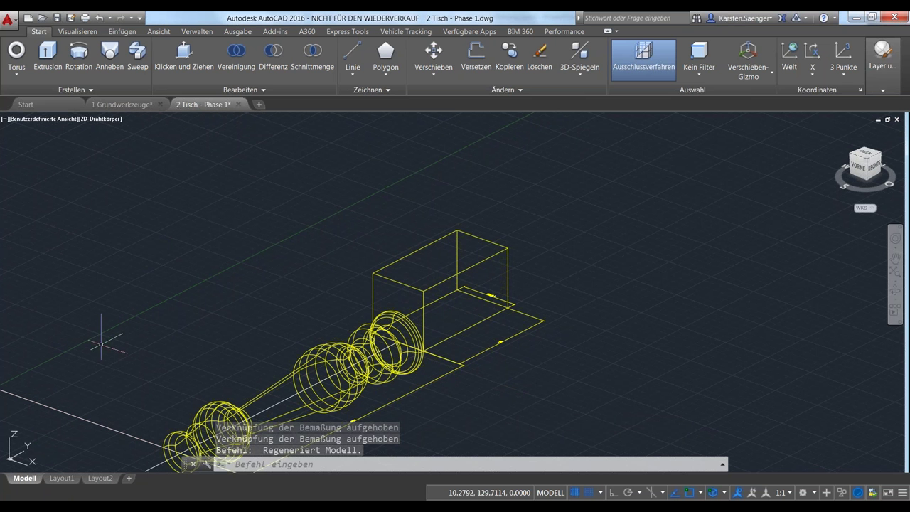
# - Move the square block 30 units down from its corner, then orbit to a side view
pyautogui.click(432, 56)
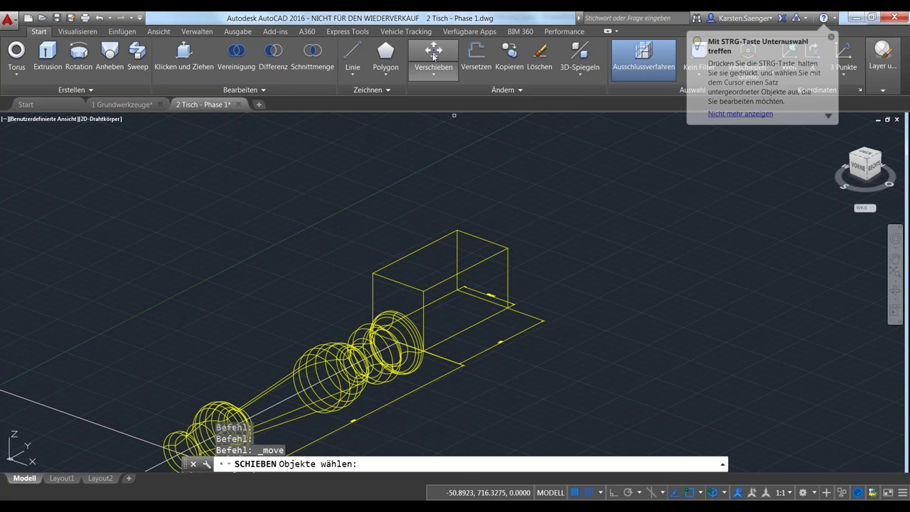
pyautogui.click(422, 293)
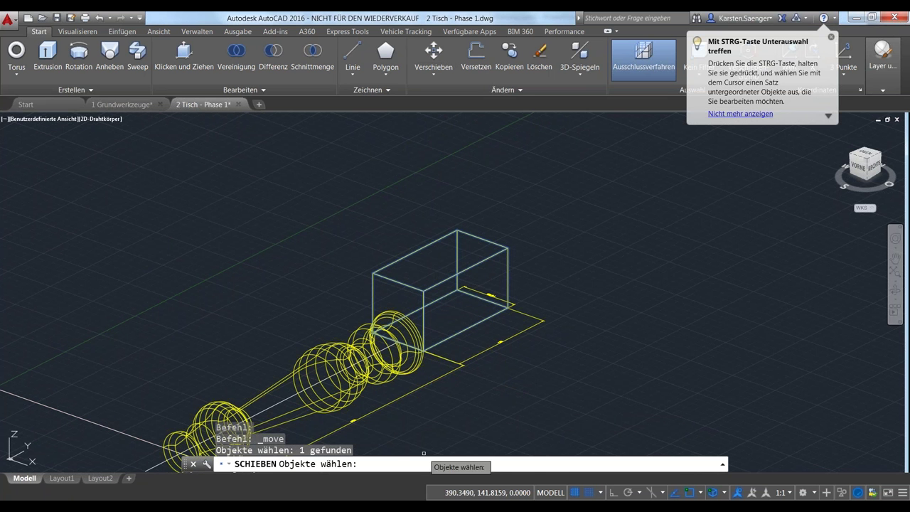
pyautogui.press('Return')
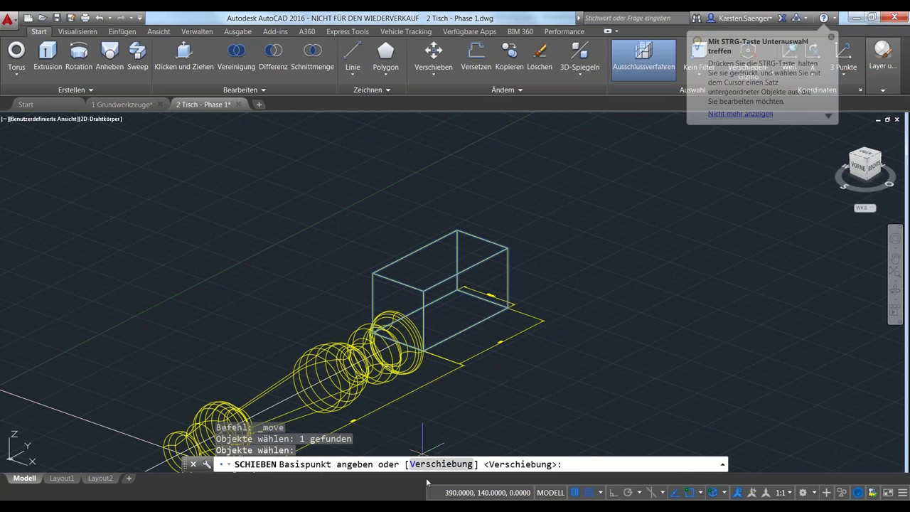
pyautogui.click(422, 292)
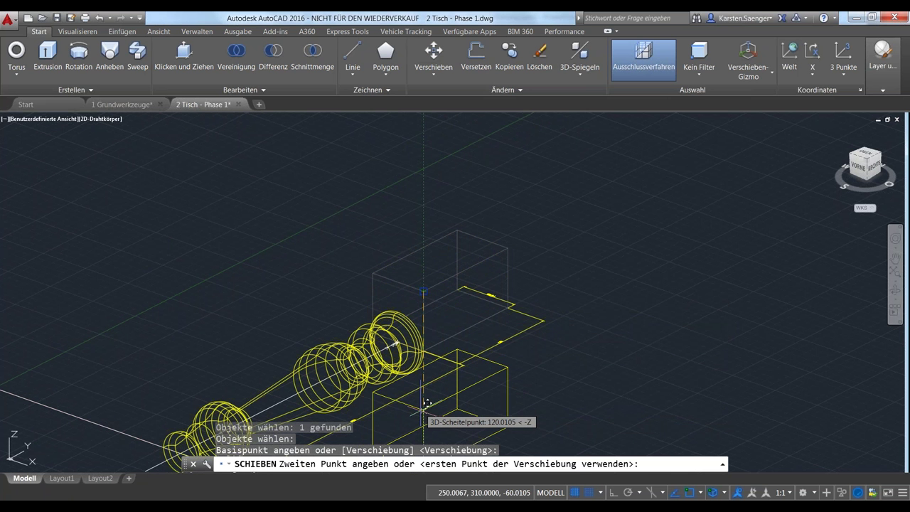
pyautogui.write('30')
pyautogui.press('Return')
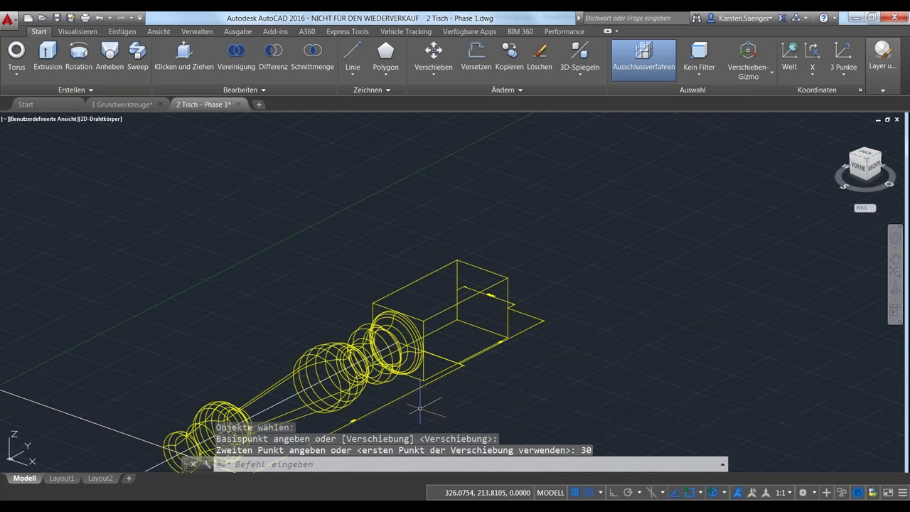
pyautogui.moveTo(420, 408)
pyautogui.keyDown('shift'); pyautogui.mouseDown(button='middle')
pyautogui.moveTo(394, 366)
pyautogui.moveTo(441, 401)
pyautogui.moveTo(490, 419)
pyautogui.moveTo(533, 429)
pyautogui.moveTo(560, 416)
pyautogui.moveTo(514, 432)
pyautogui.moveTo(455, 398)
pyautogui.mouseUp(button='middle'); pyautogui.keyUp('shift')
pyautogui.scroll(3, 480, 377)
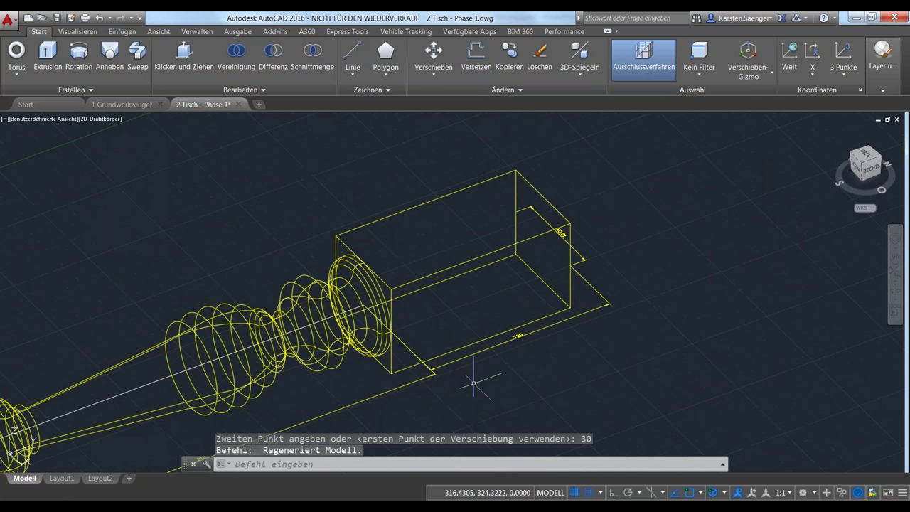
pyautogui.moveTo(455, 374)
pyautogui.keyDown('shift'); pyautogui.mouseDown(button='middle')
pyautogui.moveTo(402, 351)
pyautogui.moveTo(540, 380)
pyautogui.mouseUp(button='middle'); pyautogui.keyUp('shift')
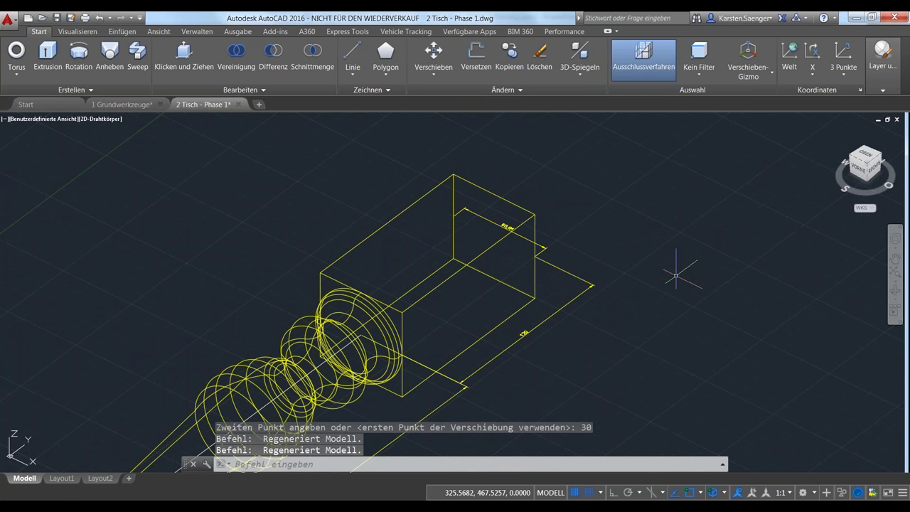
pyautogui.write('la')
# - Make Tischbein the current layer and give it blue colour 160
pyautogui.press('Return')
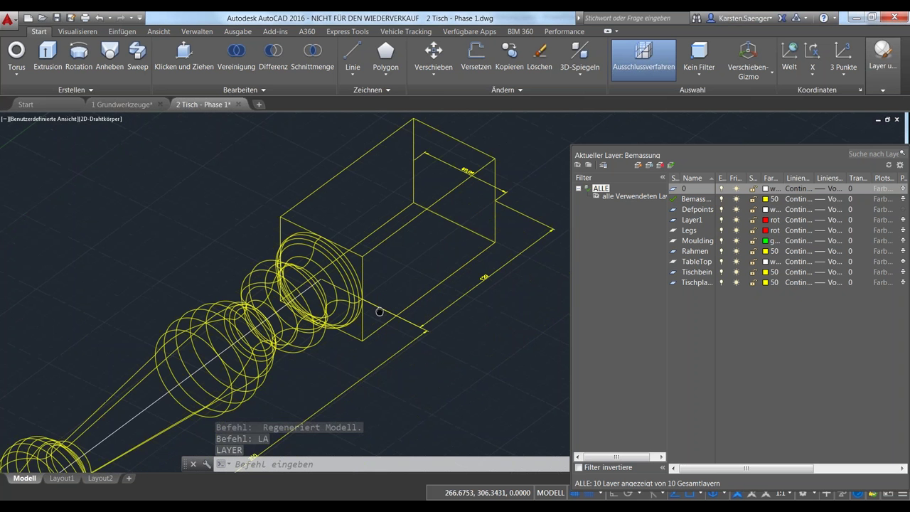
pyautogui.moveTo(414, 360); pyautogui.dragTo(361, 278, button='middle')
pyautogui.moveTo(571, 252)
pyautogui.mouseDown()
pyautogui.moveTo(647, 252)
pyautogui.moveTo(630, 251)
pyautogui.mouseUp()
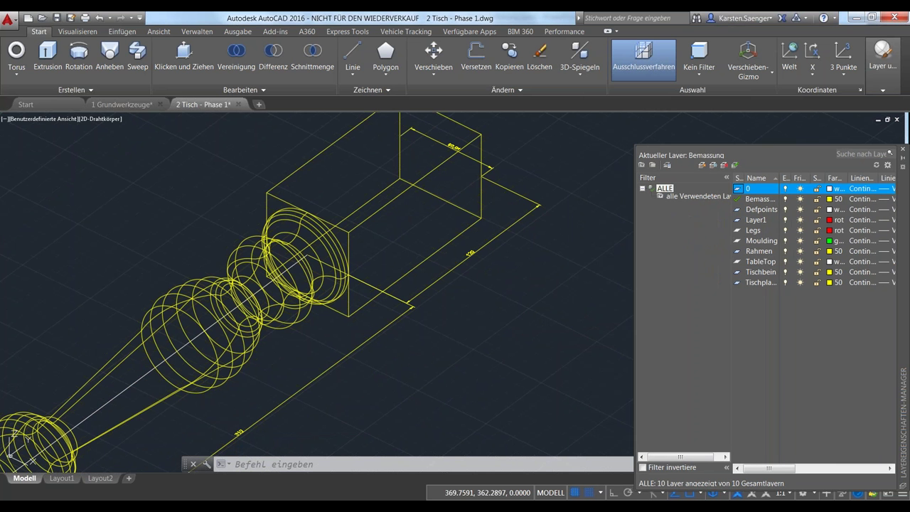
pyautogui.click(356, 228)
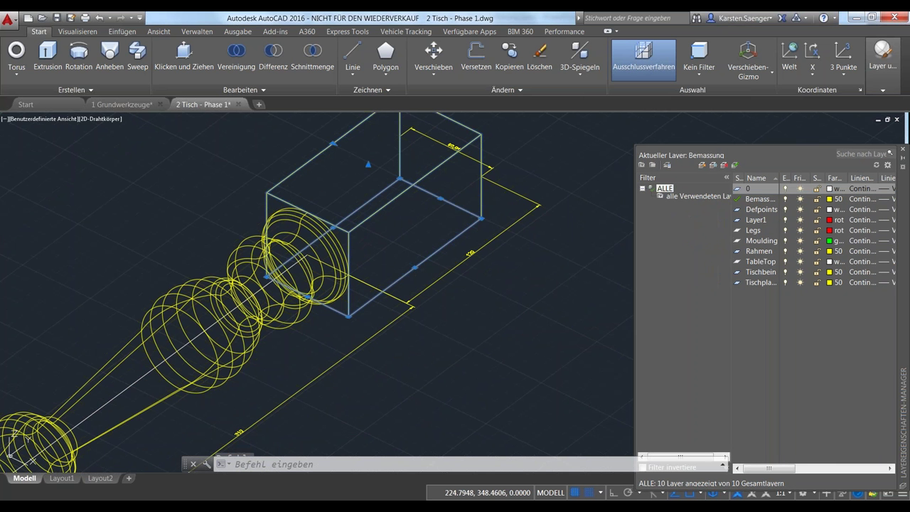
pyautogui.click(300, 256)
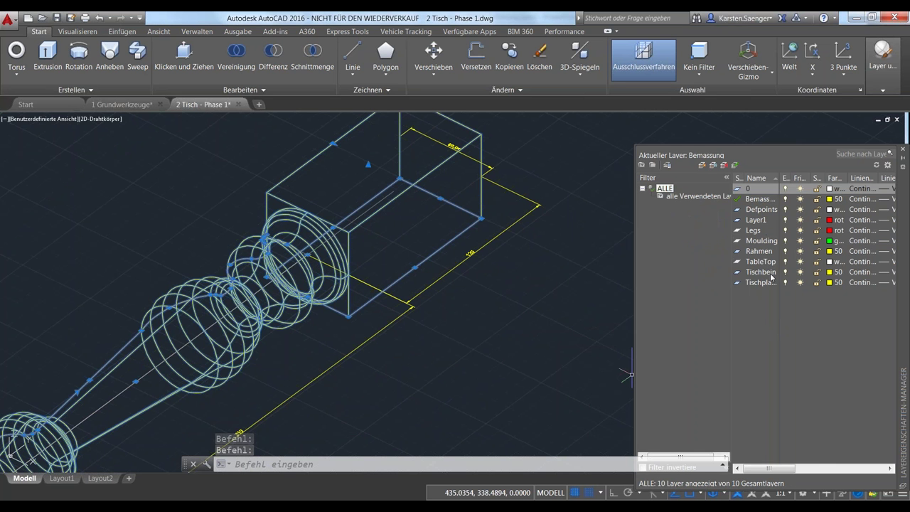
pyautogui.doubleClick(760, 273)
pyautogui.press('Escape')
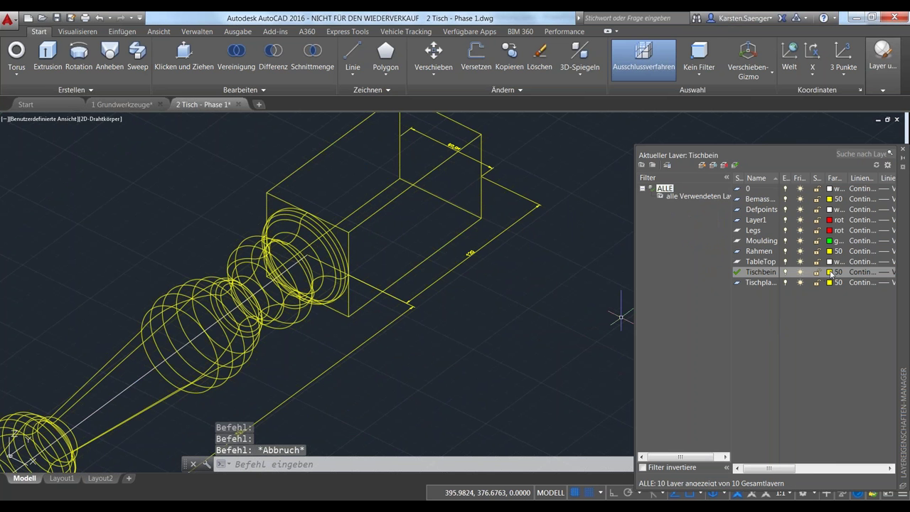
pyautogui.click(829, 272)
pyautogui.click(478, 239)
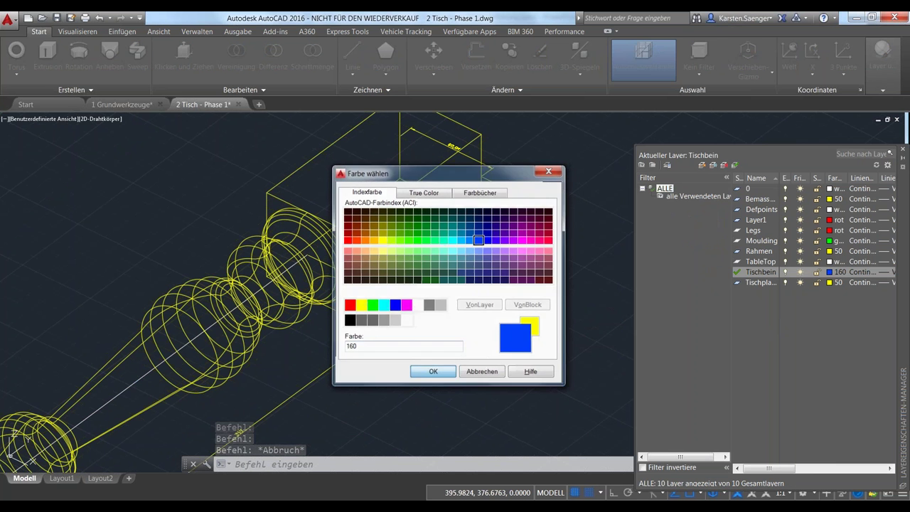
pyautogui.click(433, 372)
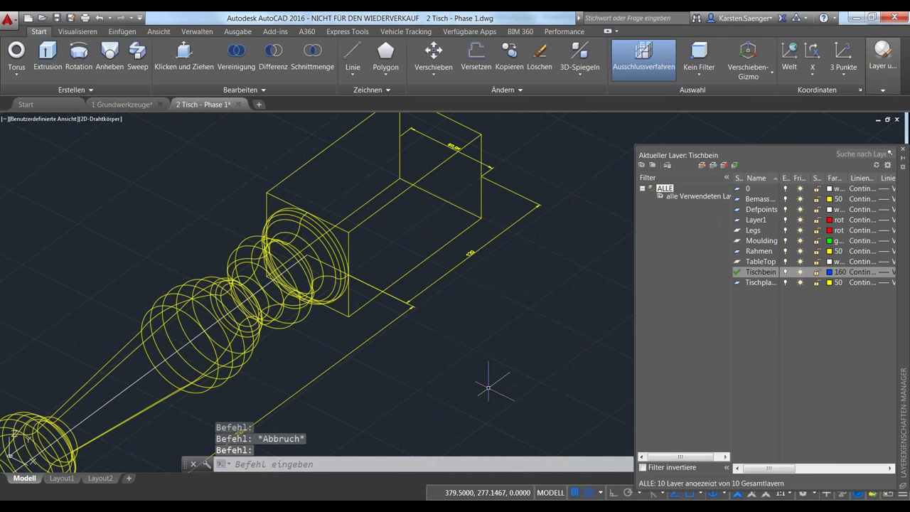
# - Put the turned leg and the square block on the Tischbein layer via Properties
pyautogui.click(325, 224)
pyautogui.doubleClick(325, 225)
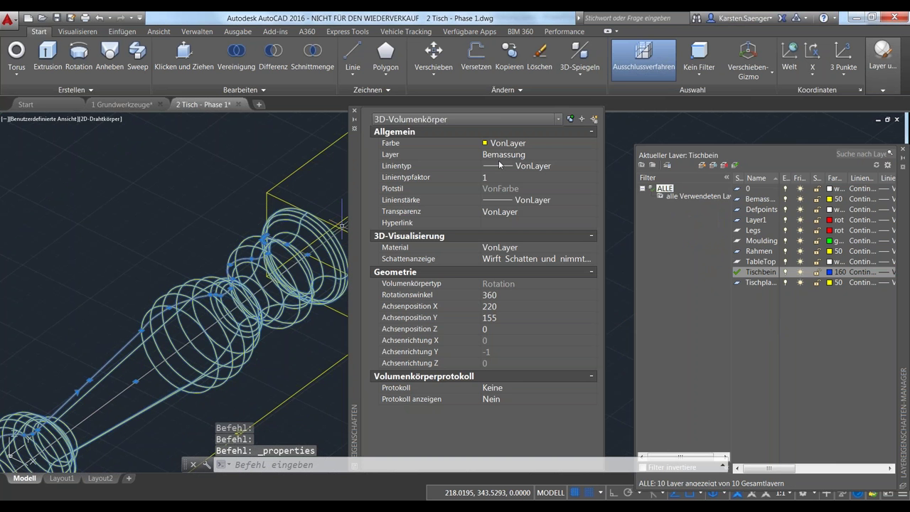
pyautogui.click(516, 155)
pyautogui.click(516, 155)
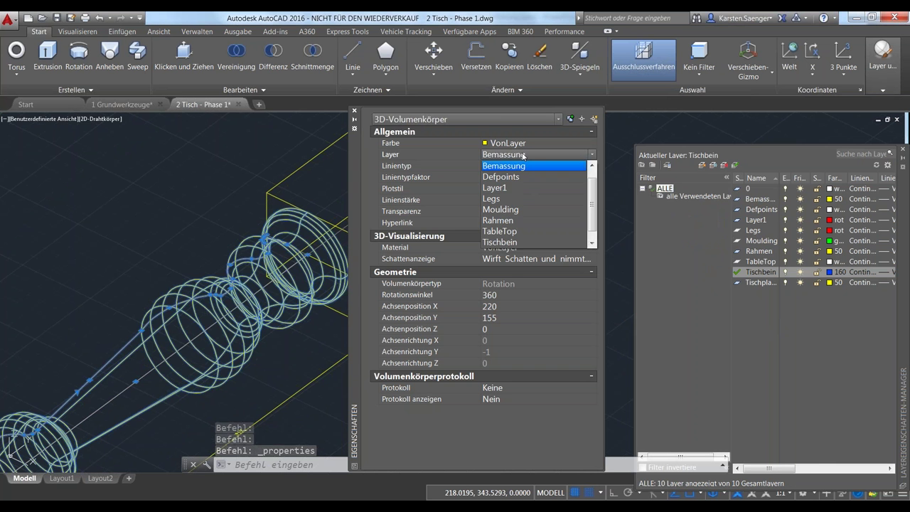
pyautogui.click(501, 242)
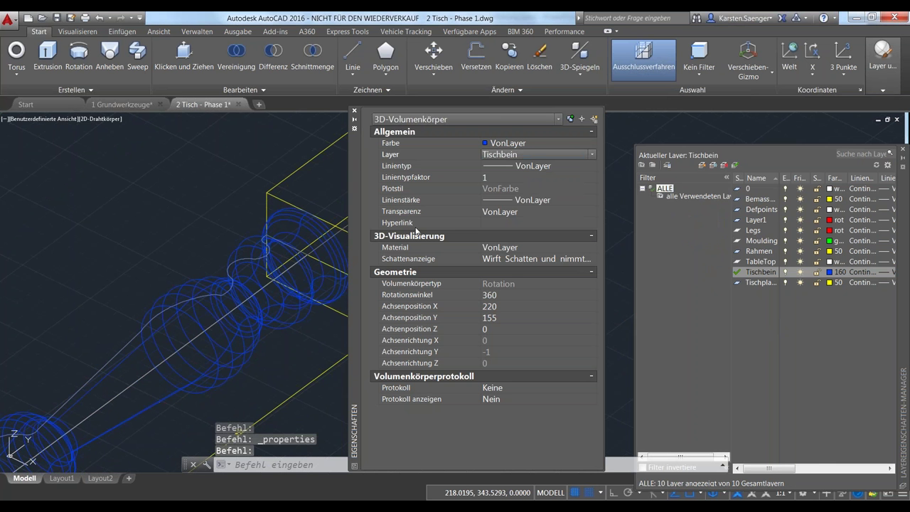
pyautogui.click(283, 194)
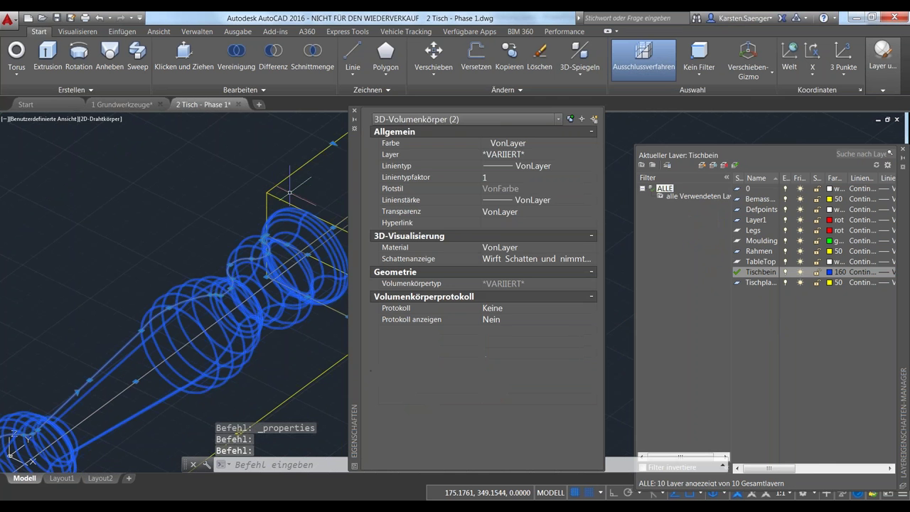
pyautogui.click(528, 154)
pyautogui.click(528, 154)
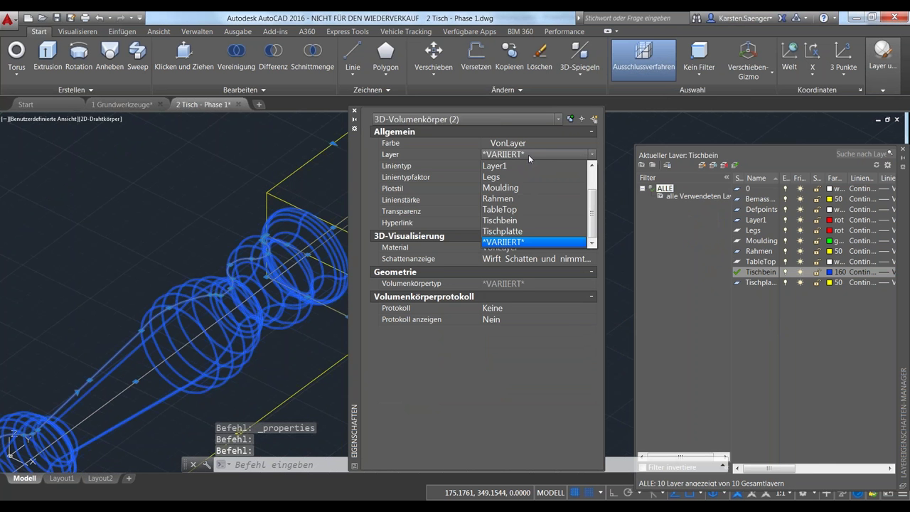
pyautogui.click(501, 220)
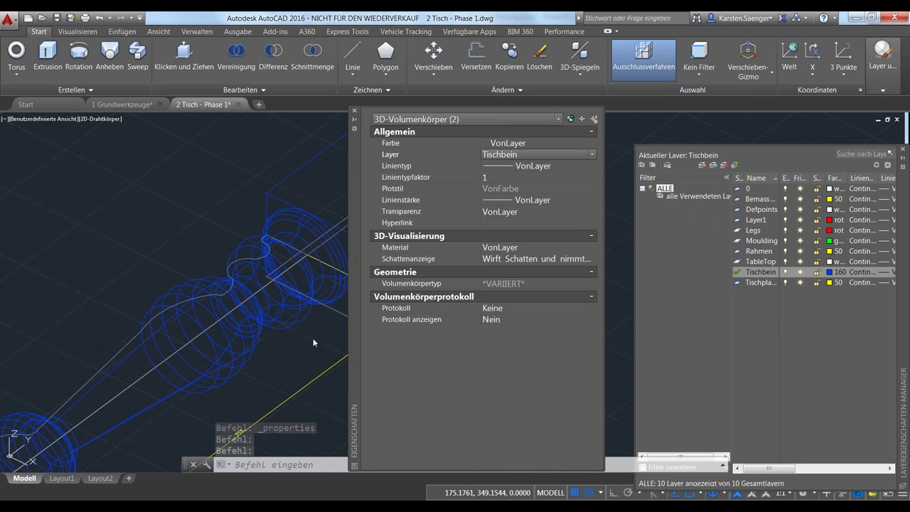
# - Union the turned leg and its square block into one solid
pyautogui.click(354, 112)
pyautogui.press('Escape')
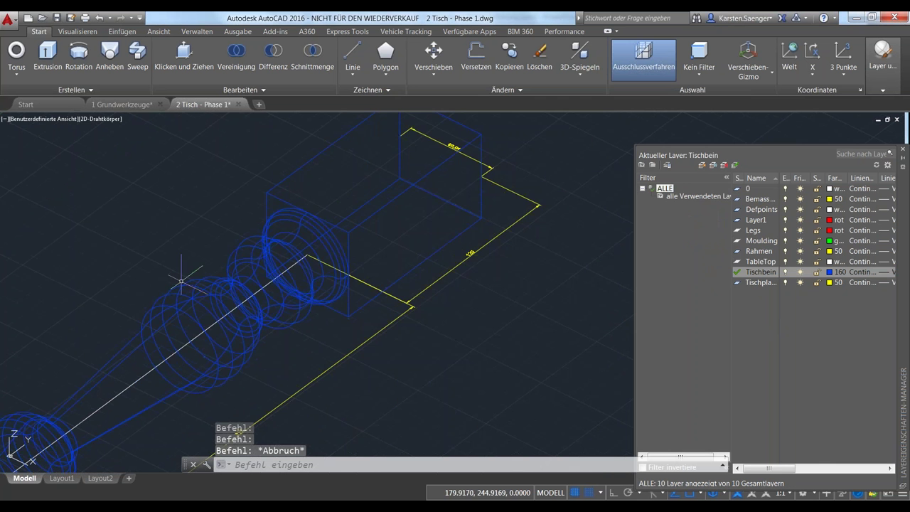
pyautogui.scroll(-2, 307, 248)
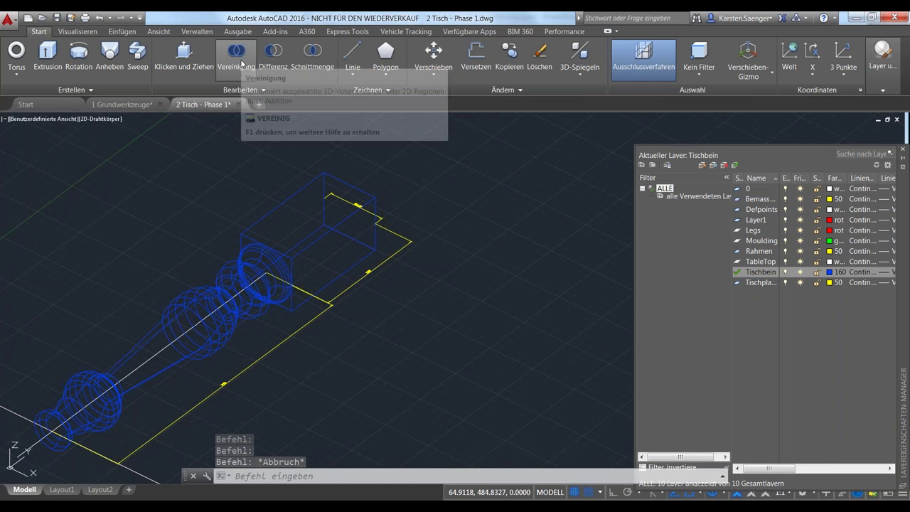
pyautogui.click(240, 57)
pyautogui.click(247, 271)
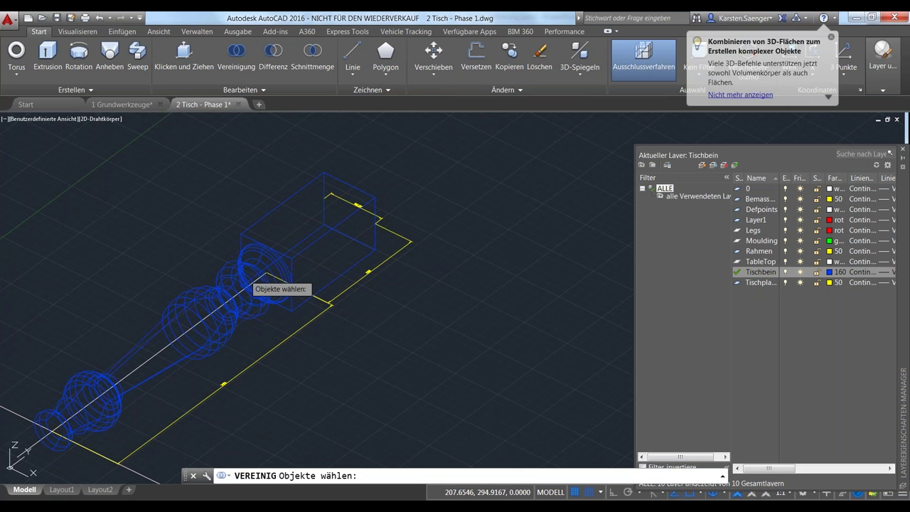
pyautogui.click(253, 236)
pyautogui.press('Return')
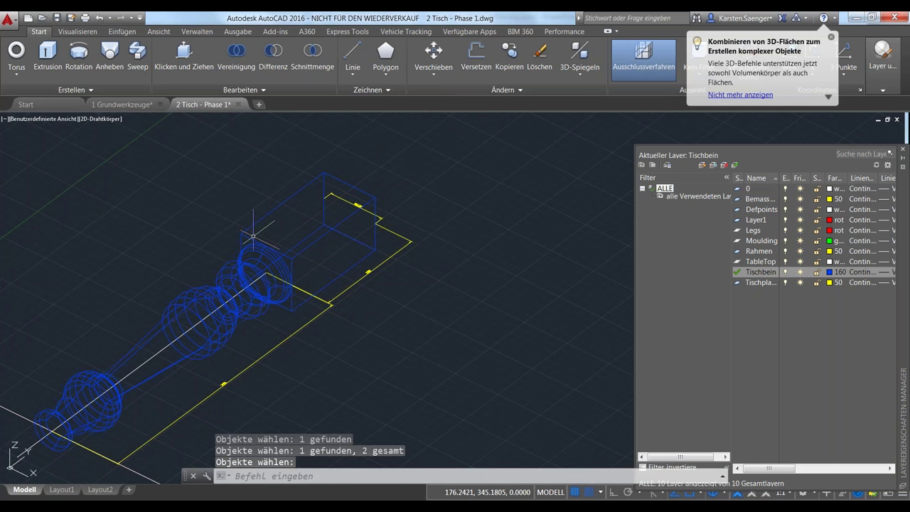
# - Zoom out and pan to show the merged leg alongside the rectangular table outlines
pyautogui.scroll(-2, 298, 364)
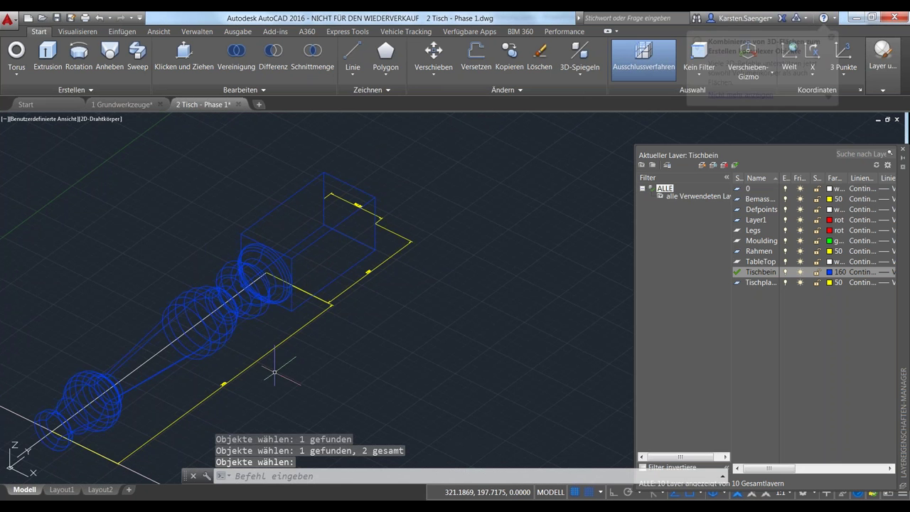
pyautogui.scroll(-2, 459, 331)
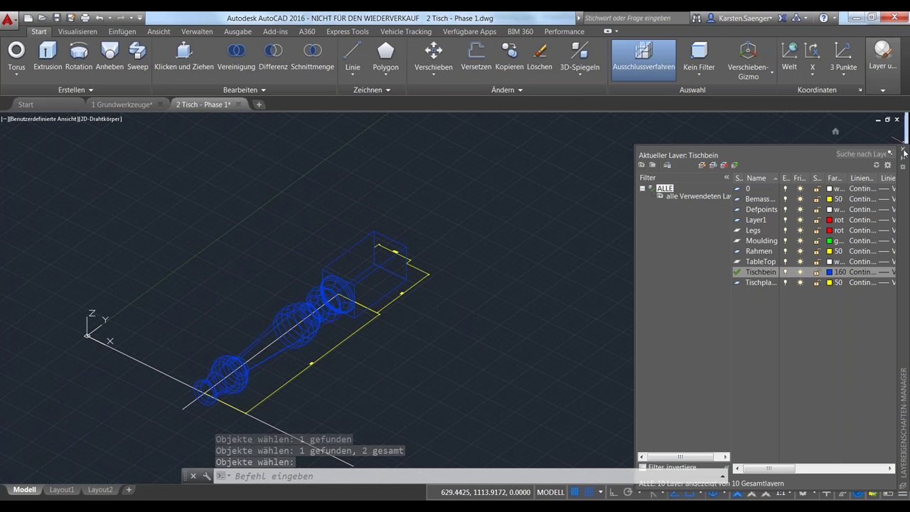
pyautogui.scroll(-2, 462, 328)
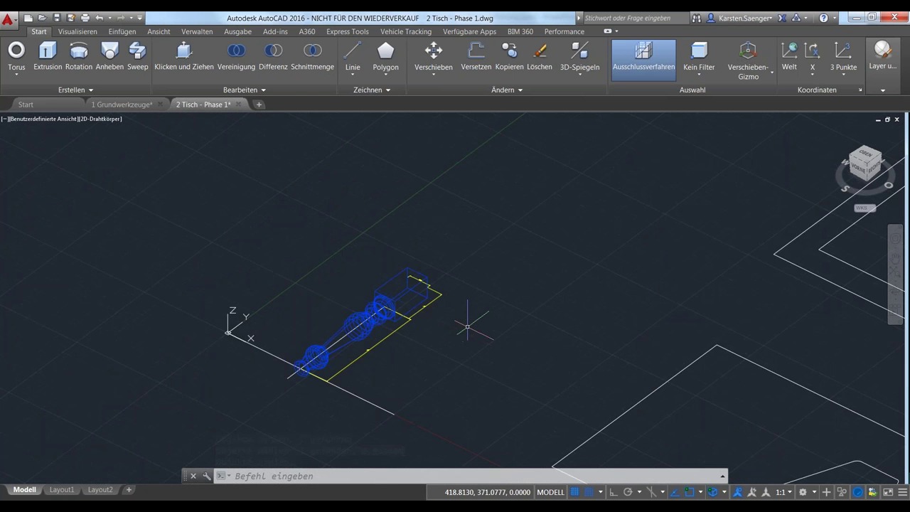
pyautogui.scroll(-2, 466, 326)
pyautogui.moveTo(471, 314)
pyautogui.mouseDown(button='middle')
pyautogui.moveTo(400, 335)
pyautogui.moveTo(311, 341)
pyautogui.mouseUp(button='middle')
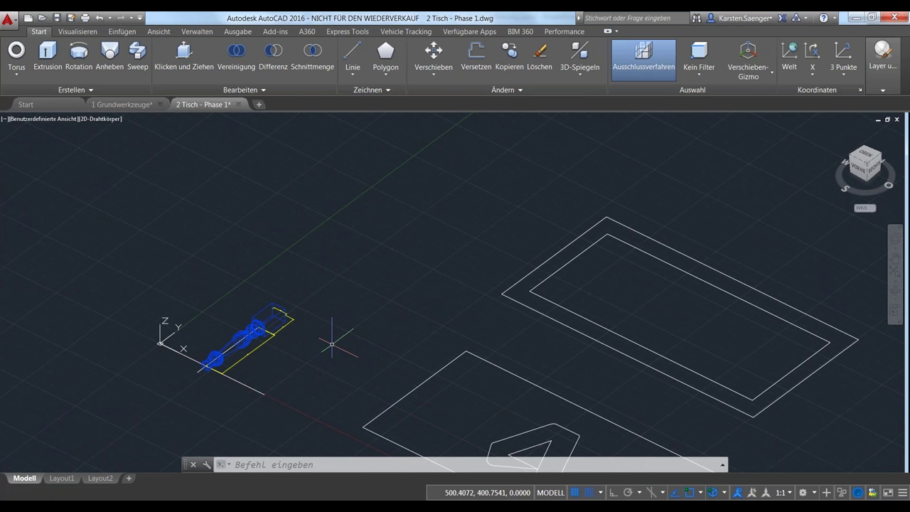
pyautogui.scroll(2, 220, 351)
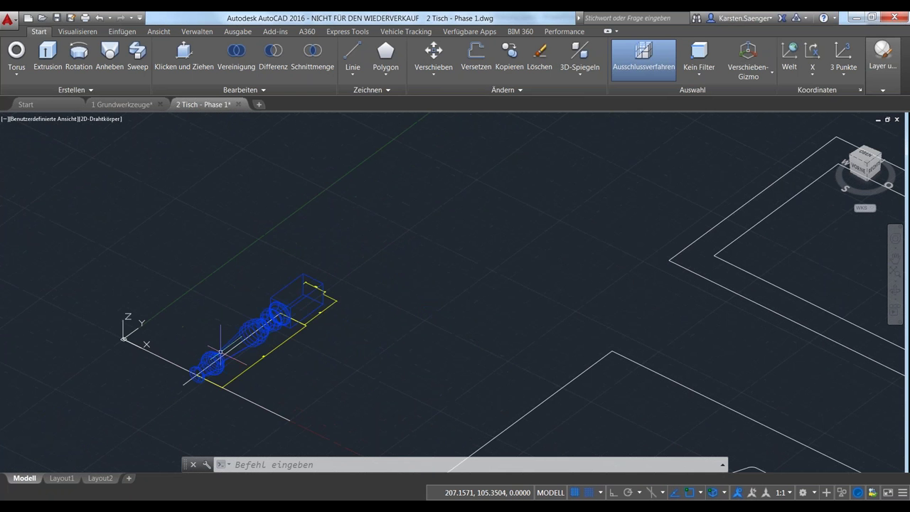
pyautogui.scroll(2, 220, 351)
pyautogui.moveTo(284, 374); pyautogui.dragTo(244, 344, button='middle')
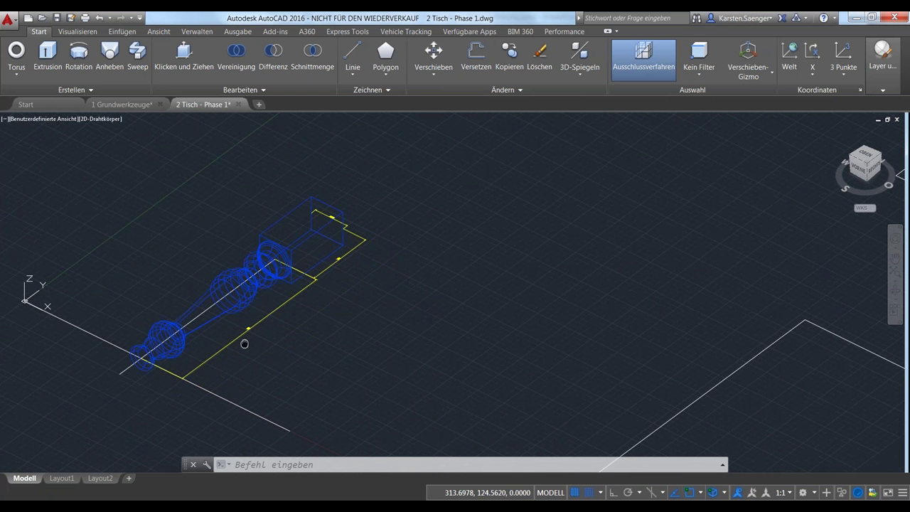
pyautogui.scroll(-1, 244, 344)
pyautogui.scroll(1, 242, 334)
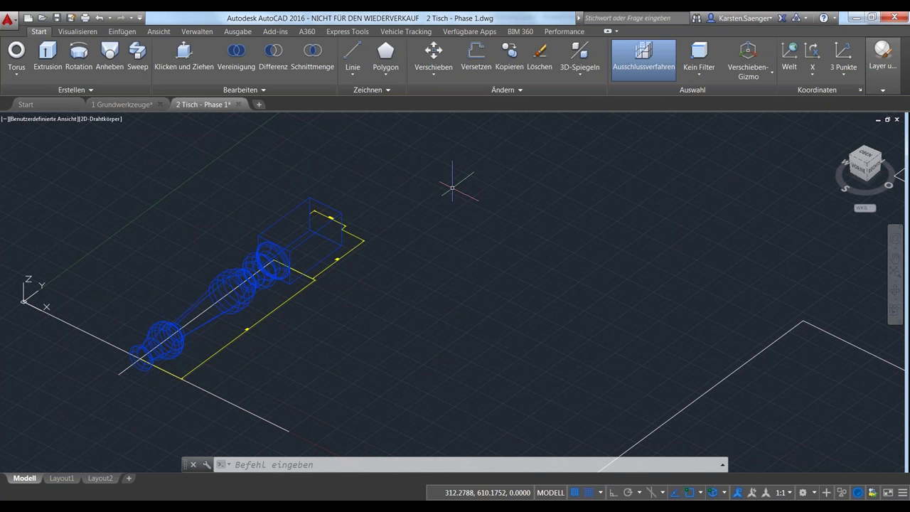
pyautogui.click(815, 494)
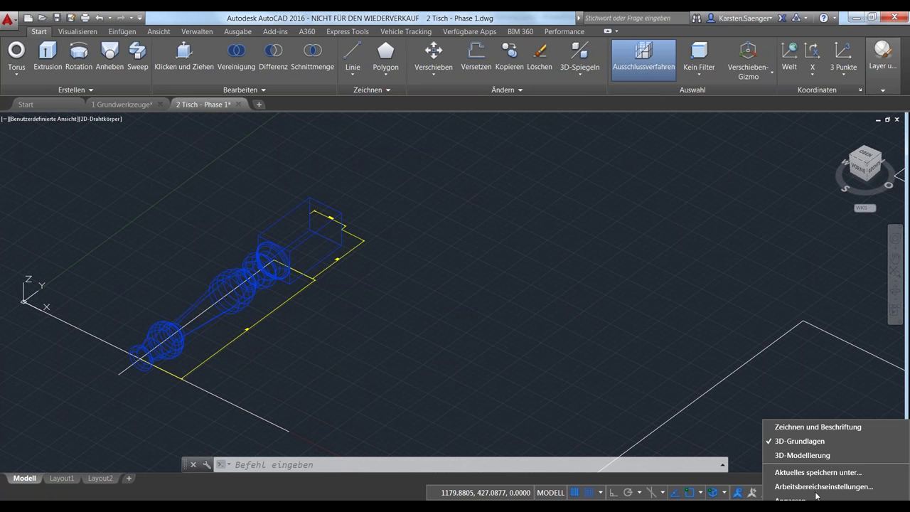
pyautogui.click(812, 456)
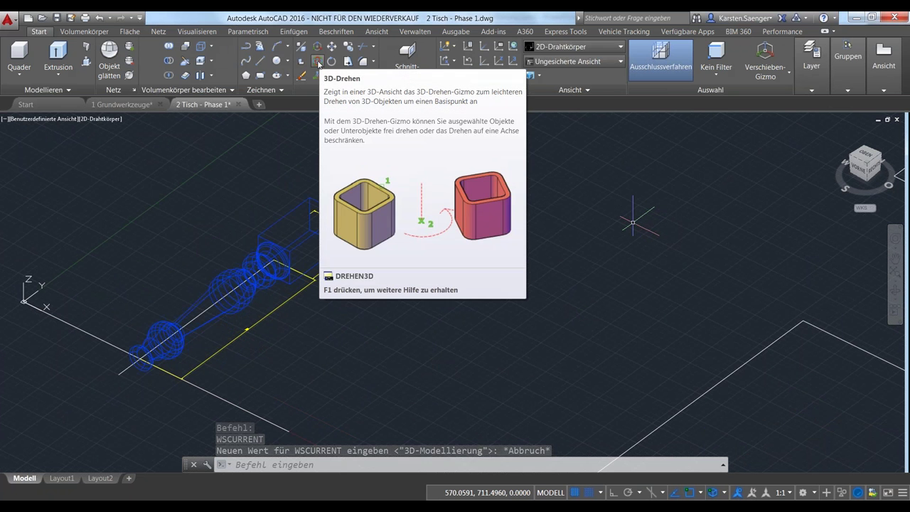
pyautogui.click(816, 495)
pyautogui.click(782, 441)
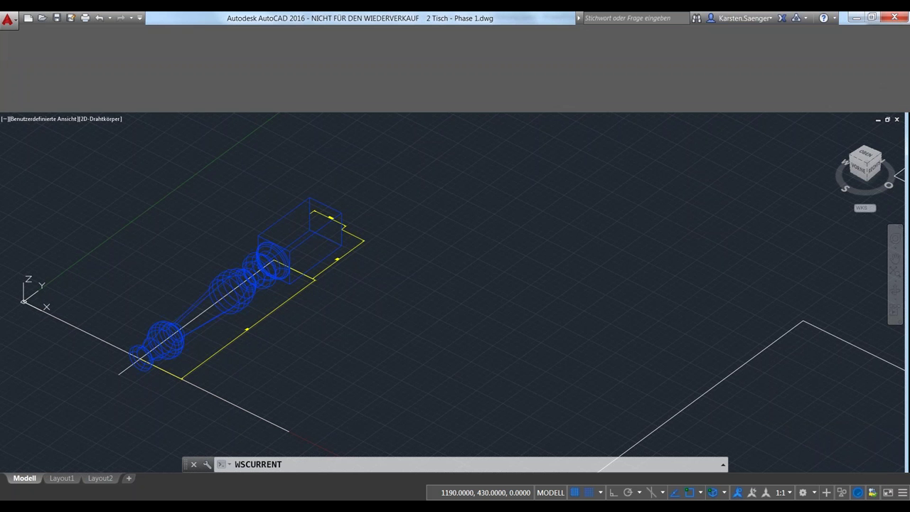
pyautogui.scroll(1, 355, 386)
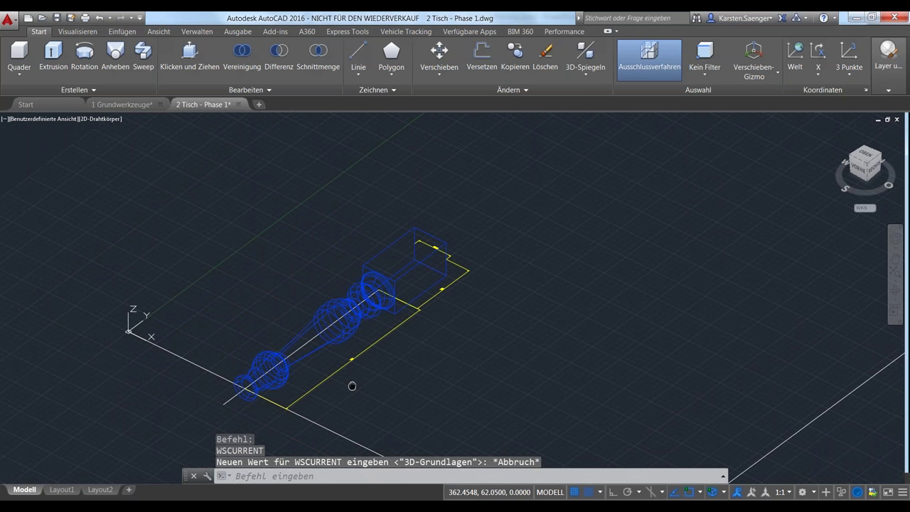
pyautogui.scroll(2, 355, 376)
# - Rotate the turned leg 90° with DREHEN3D about the gizmo axis so it stands upright
pyautogui.click(343, 440)
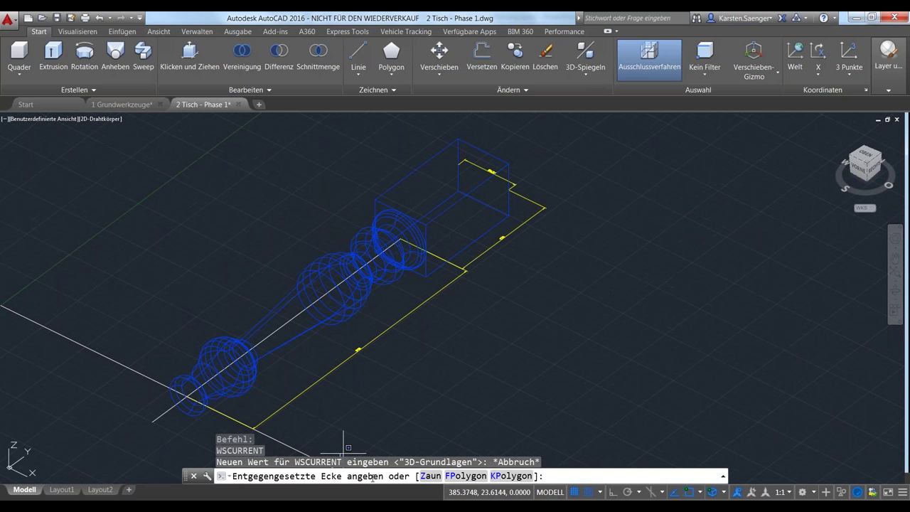
pyautogui.press('Escape')
pyautogui.press('Escape')
pyautogui.write('DREHEN')
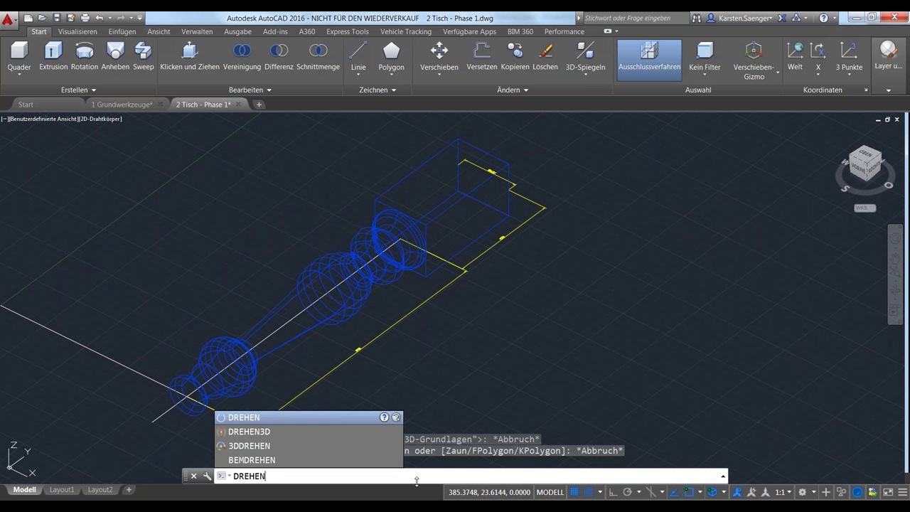
pyautogui.press('Down')
pyautogui.press('Return')
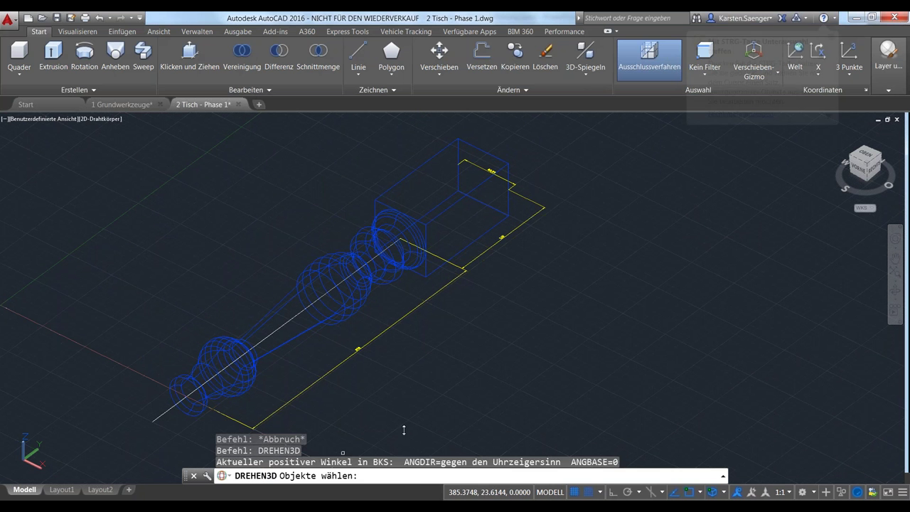
pyautogui.click(351, 305)
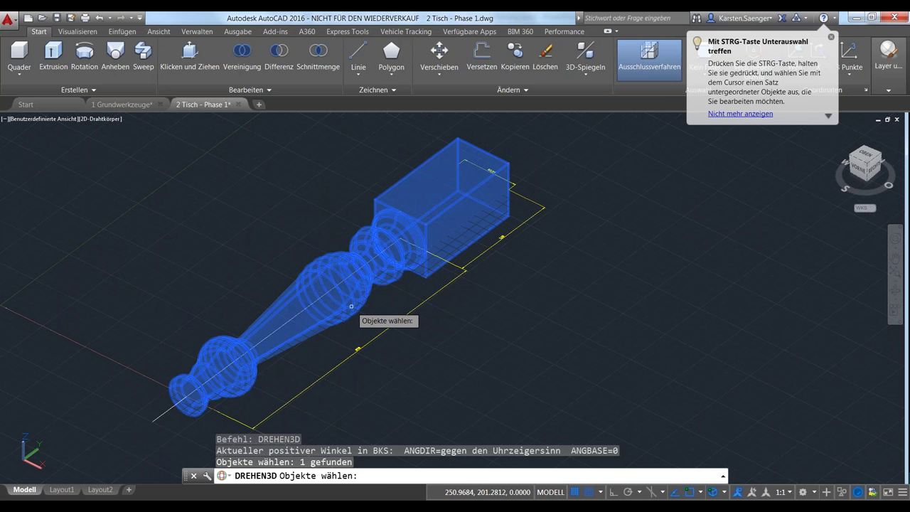
pyautogui.press('Return')
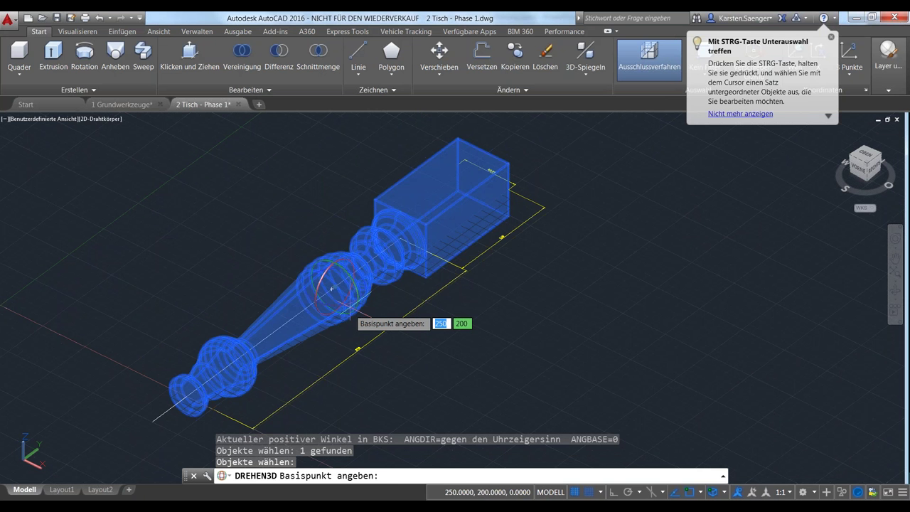
pyautogui.scroll(4, 327, 281)
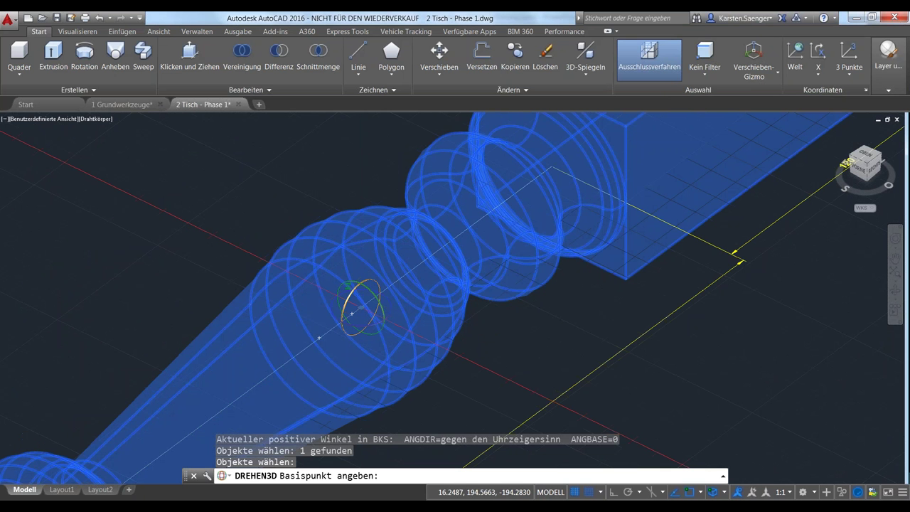
pyautogui.click(352, 313)
pyautogui.write('90')
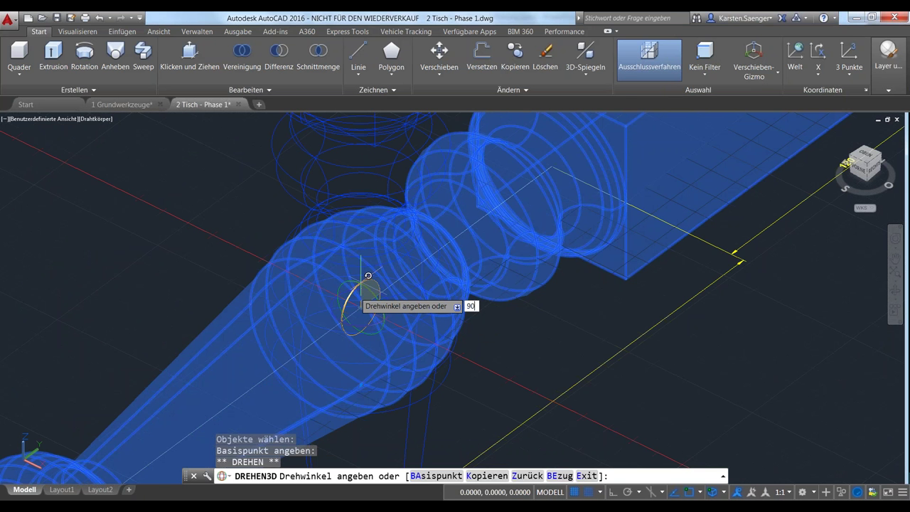
pyautogui.press('Return')
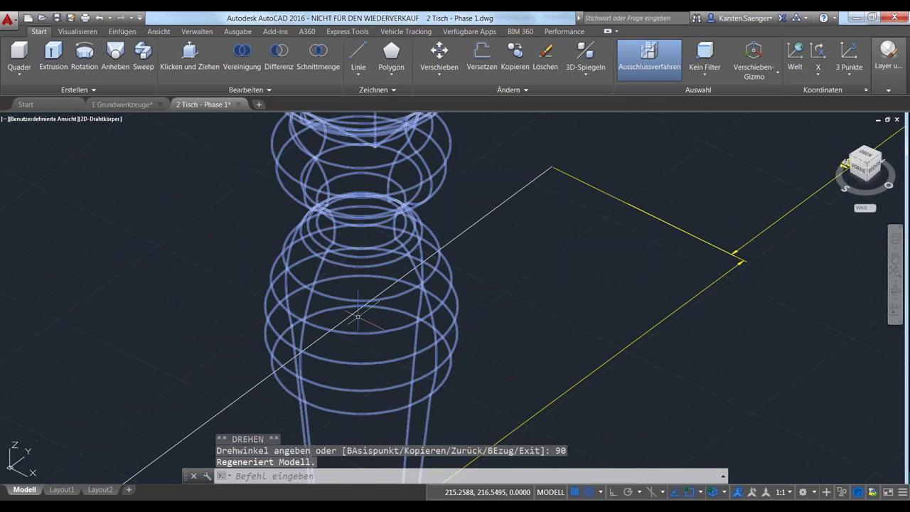
pyautogui.scroll(-3, 357, 315)
pyautogui.scroll(-2, 370, 327)
# - View the upright leg from the front, then orbit and zoom out to show the tabletop rectangles
pyautogui.press('Escape')
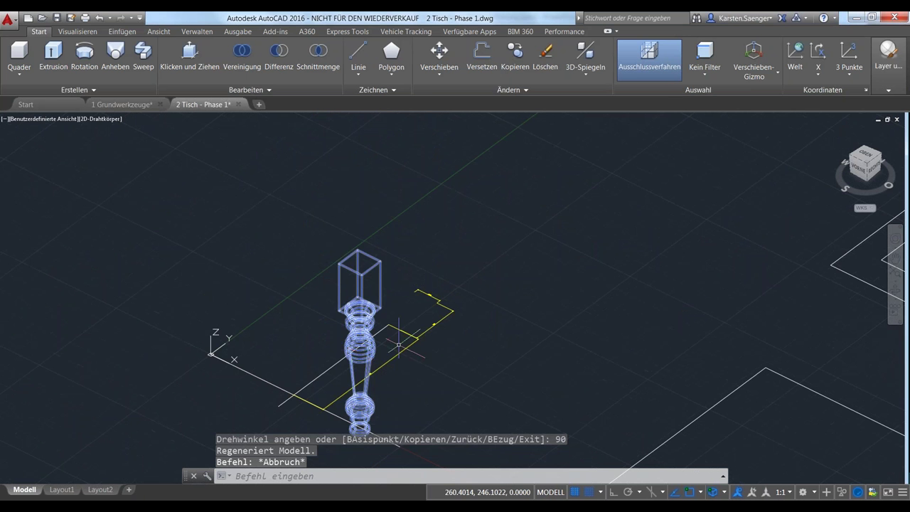
pyautogui.moveTo(437, 386); pyautogui.dragTo(372, 310, button='middle')
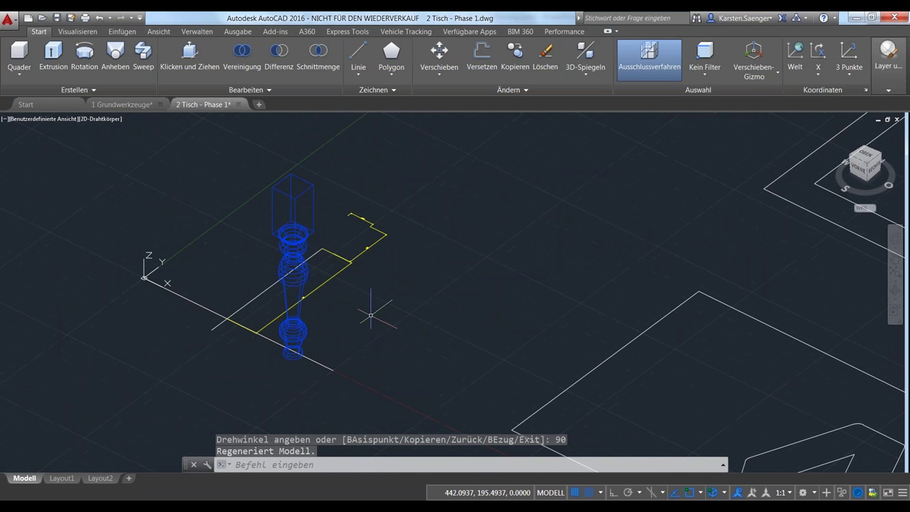
pyautogui.moveTo(310, 383); pyautogui.dragTo(307, 376, button='middle')
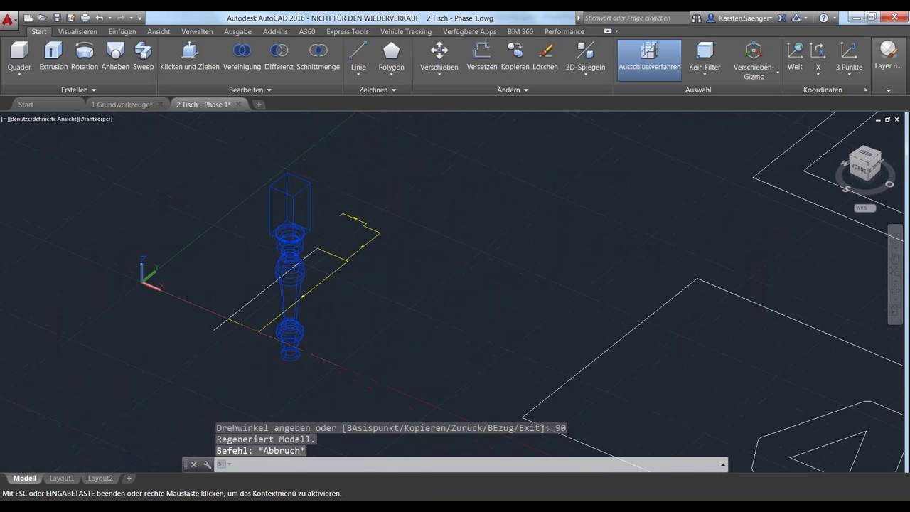
pyautogui.click(858, 170)
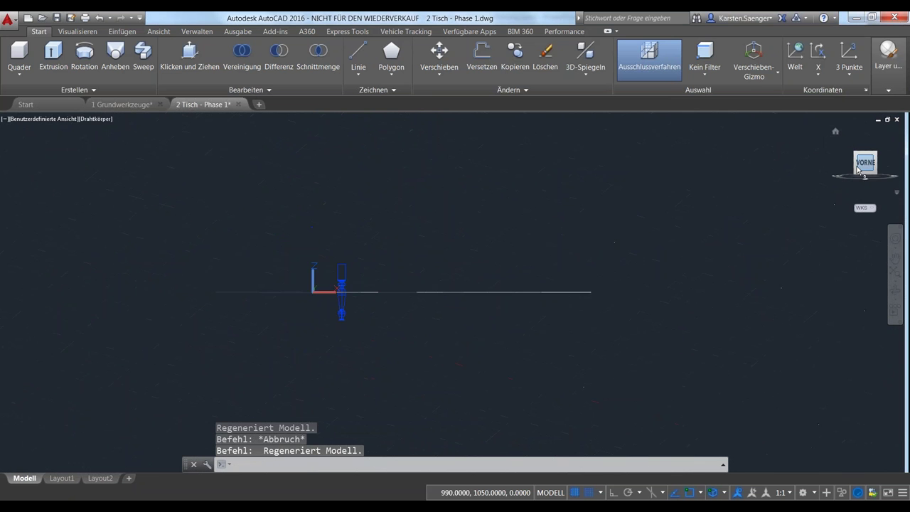
pyautogui.scroll(3, 325, 294)
pyautogui.scroll(3, 330, 298)
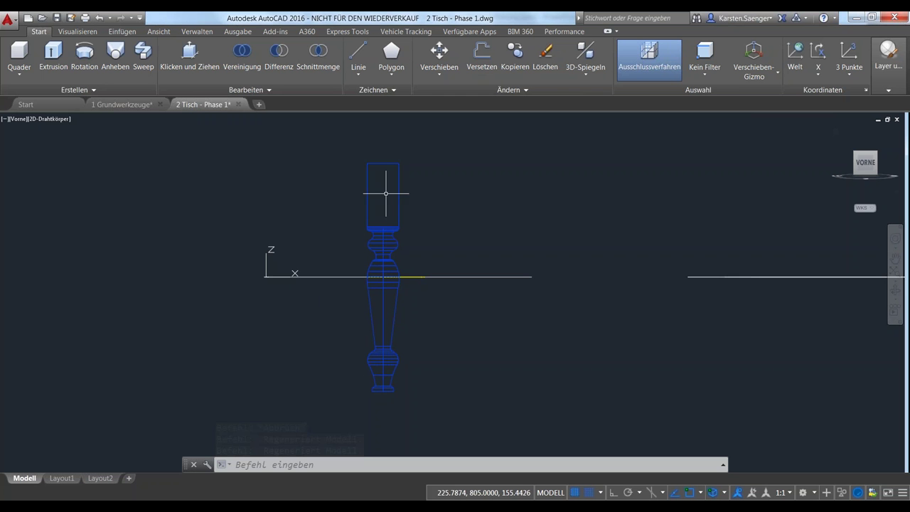
pyautogui.moveTo(524, 355)
pyautogui.keyDown('shift'); pyautogui.mouseDown(button='middle')
pyautogui.moveTo(511, 367)
pyautogui.moveTo(496, 352)
pyautogui.mouseUp(button='middle'); pyautogui.keyUp('shift')
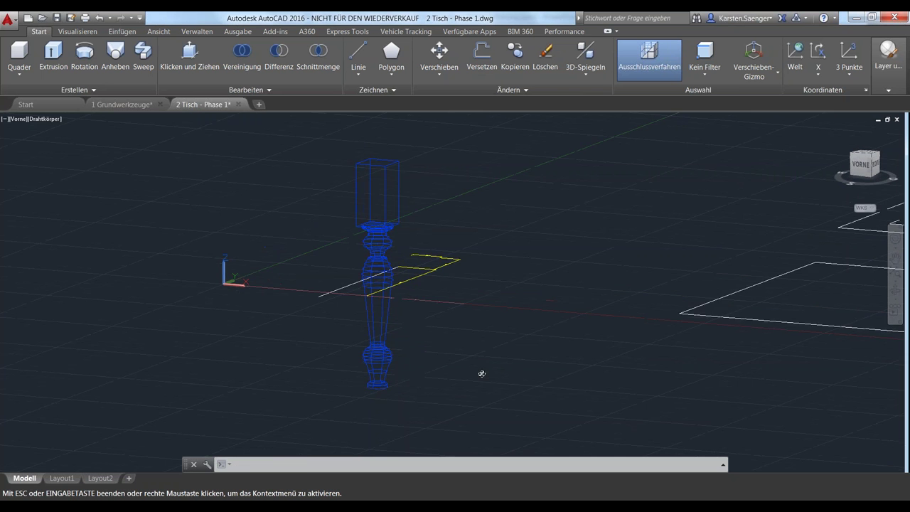
pyautogui.scroll(-2, 497, 353)
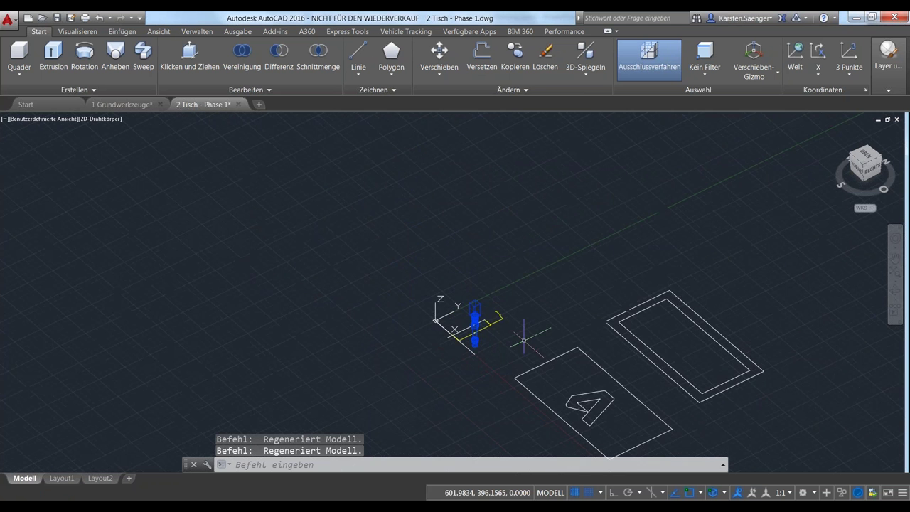
pyautogui.moveTo(524, 340); pyautogui.dragTo(357, 349, button='middle')
pyautogui.scroll(2, 355, 342)
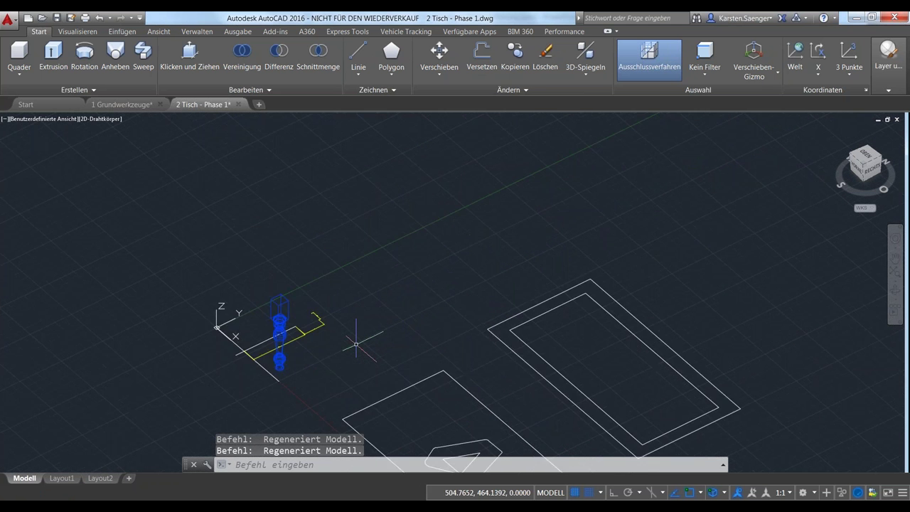
pyautogui.scroll(2, 355, 335)
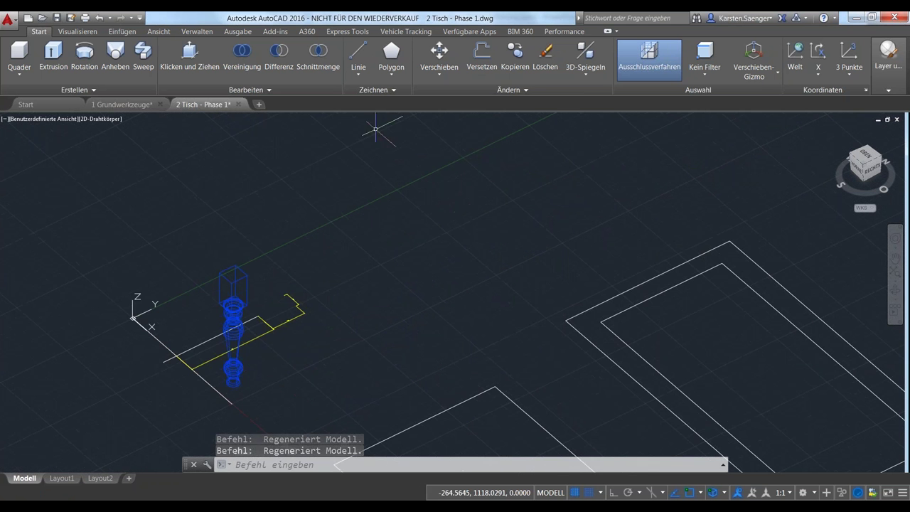
# - Move the turned leg using its square block's top corner as base point, with the grid off
pyautogui.click(439, 55)
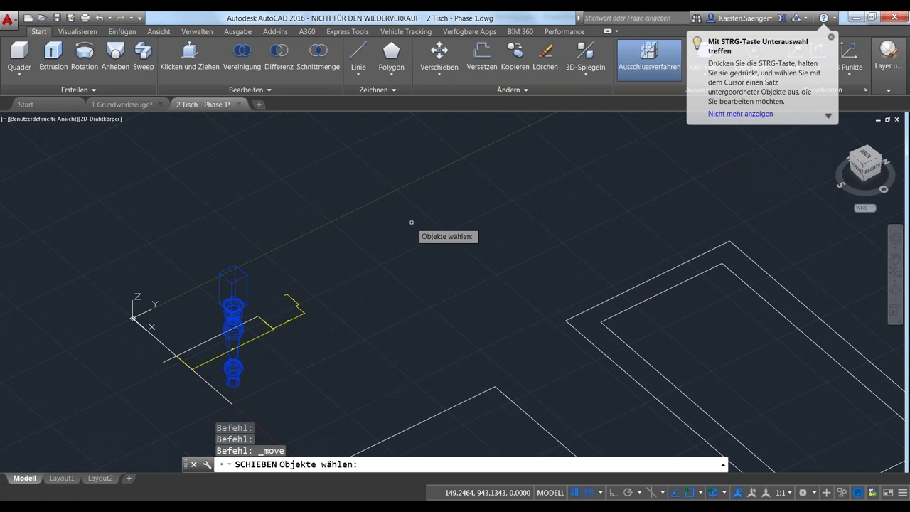
pyautogui.click(226, 279)
pyautogui.press('Return')
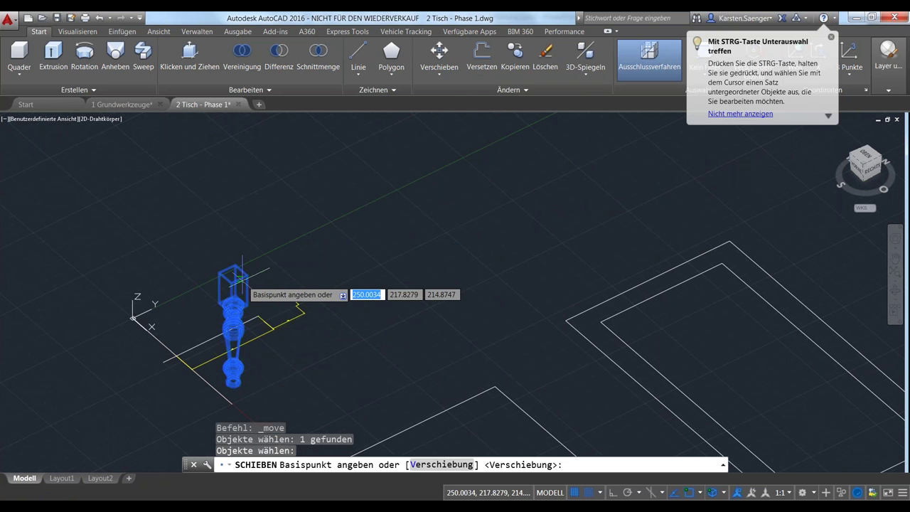
pyautogui.scroll(4, 227, 273)
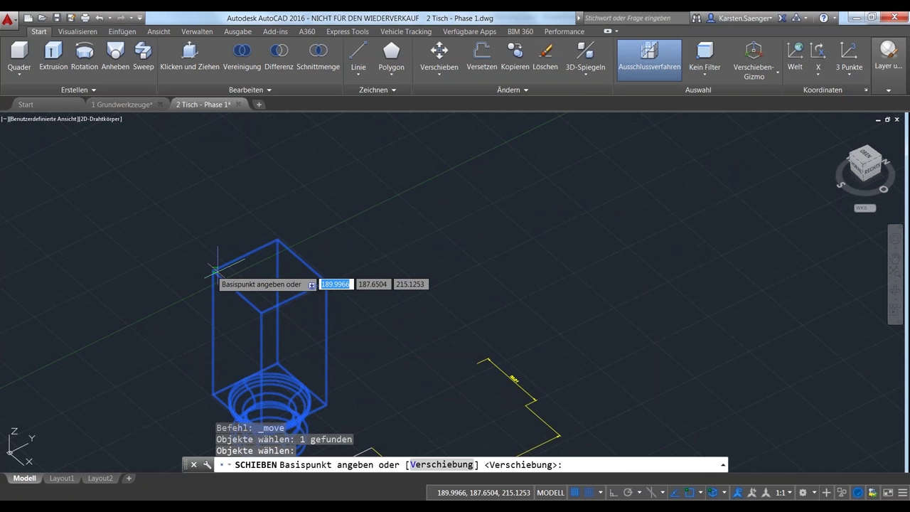
pyautogui.scroll(5, 216, 270)
pyautogui.scroll(-6, 244, 263)
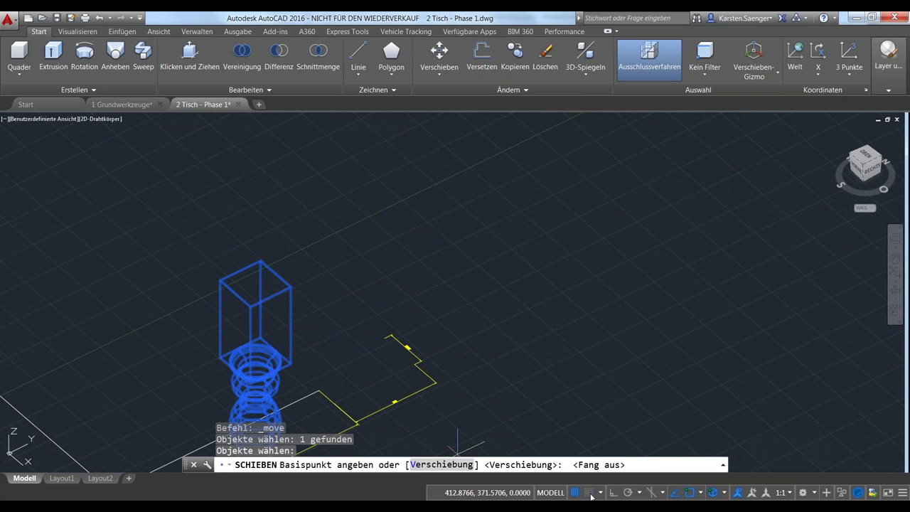
pyautogui.click(575, 492)
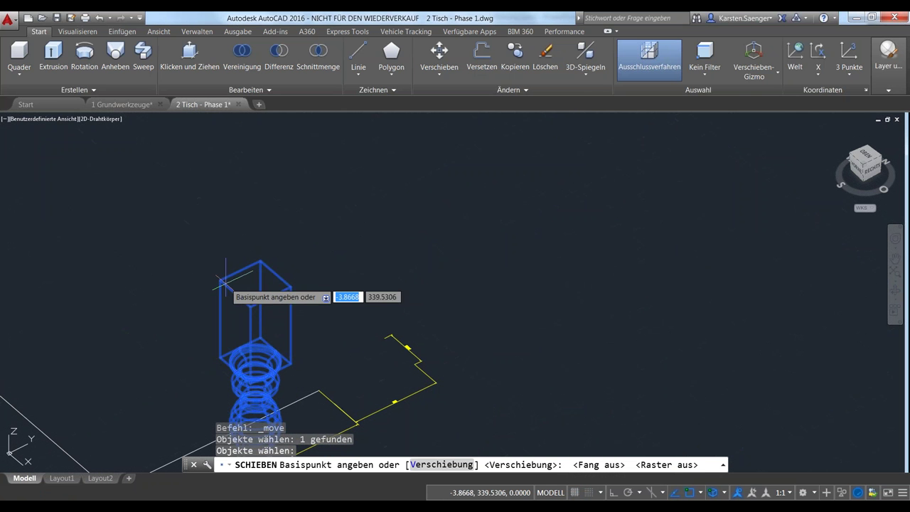
pyautogui.scroll(5, 222, 282)
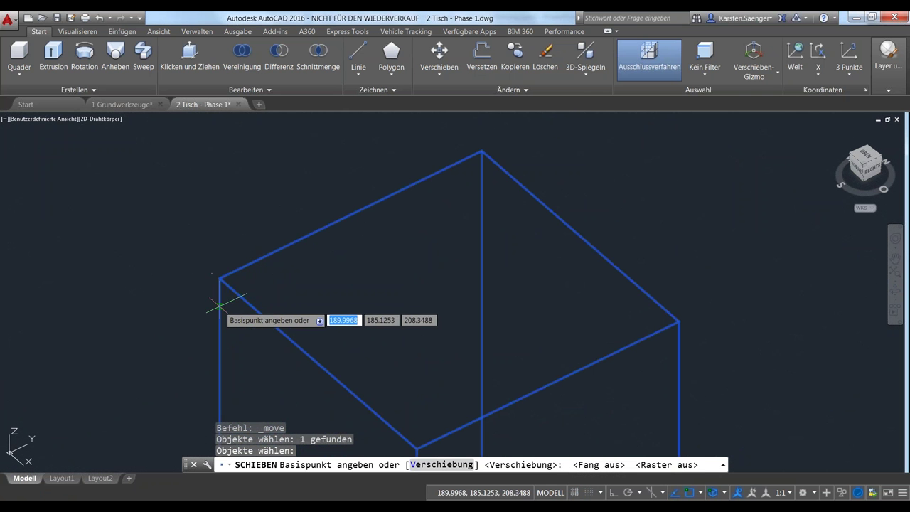
pyautogui.scroll(-4, 639, 425)
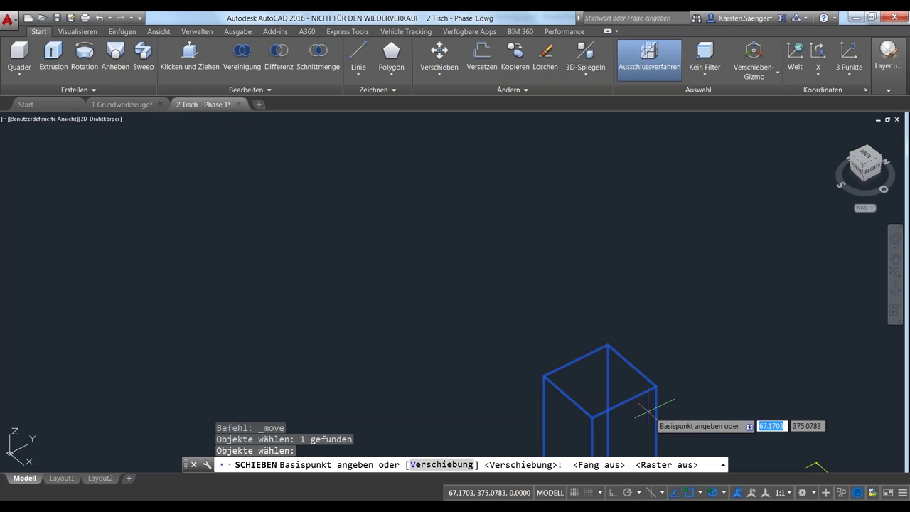
pyautogui.moveTo(682, 405)
pyautogui.mouseDown(button='middle')
pyautogui.moveTo(519, 270)
pyautogui.moveTo(431, 233)
pyautogui.mouseUp(button='middle')
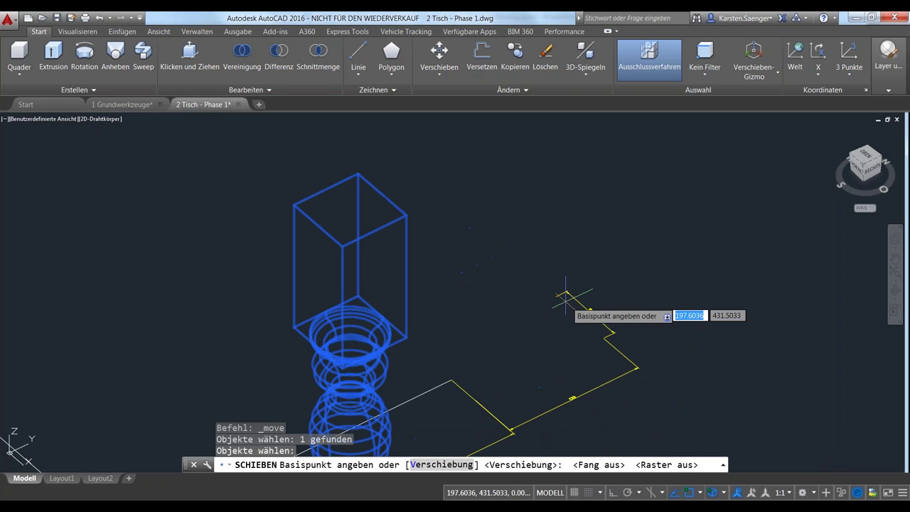
pyautogui.scroll(-2, 634, 430)
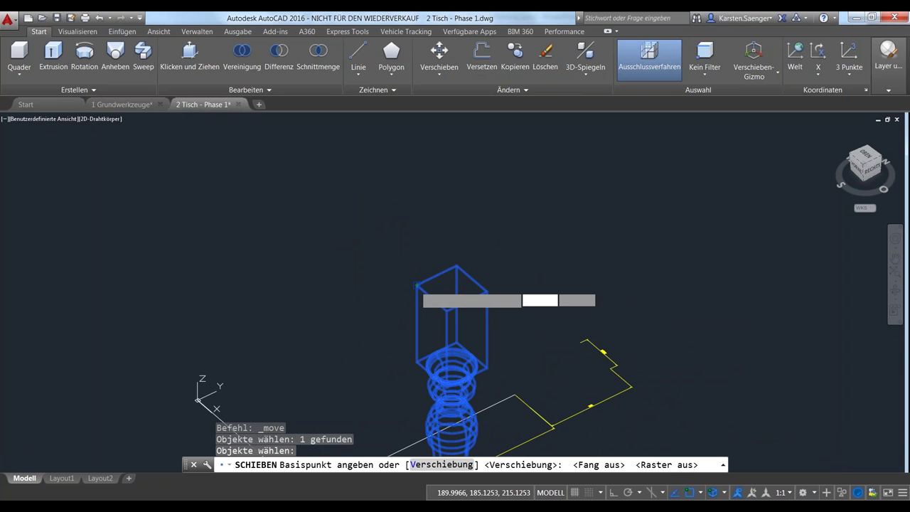
pyautogui.click(416, 284)
# - Place the leg at the tabletop outline's corner and zoom out to view the whole table
pyautogui.scroll(-2, 590, 228)
pyautogui.scroll(-2, 590, 229)
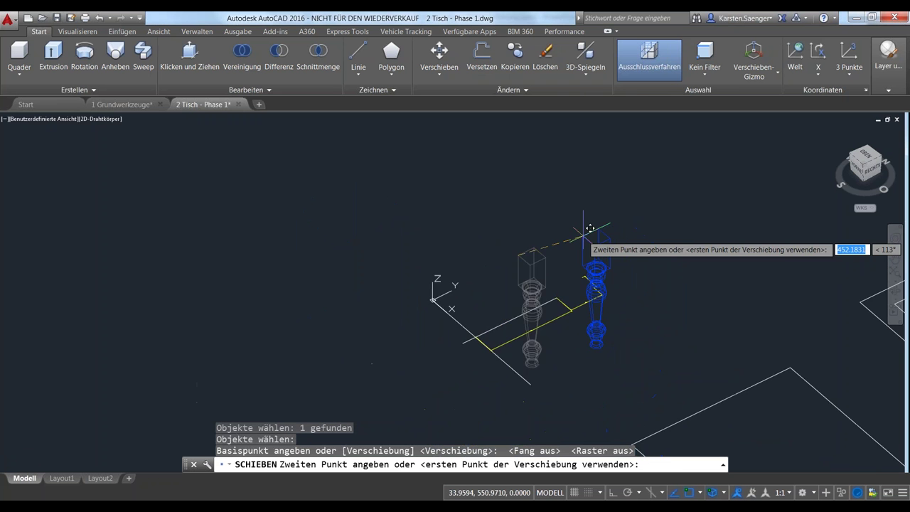
pyautogui.scroll(-1, 625, 231)
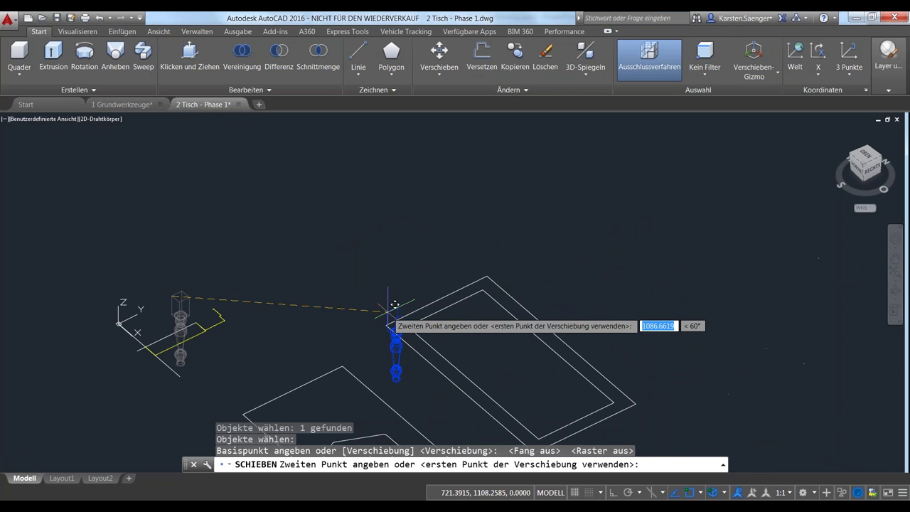
pyautogui.moveTo(396, 304); pyautogui.dragTo(338, 304, button='middle')
pyautogui.scroll(3, 365, 319)
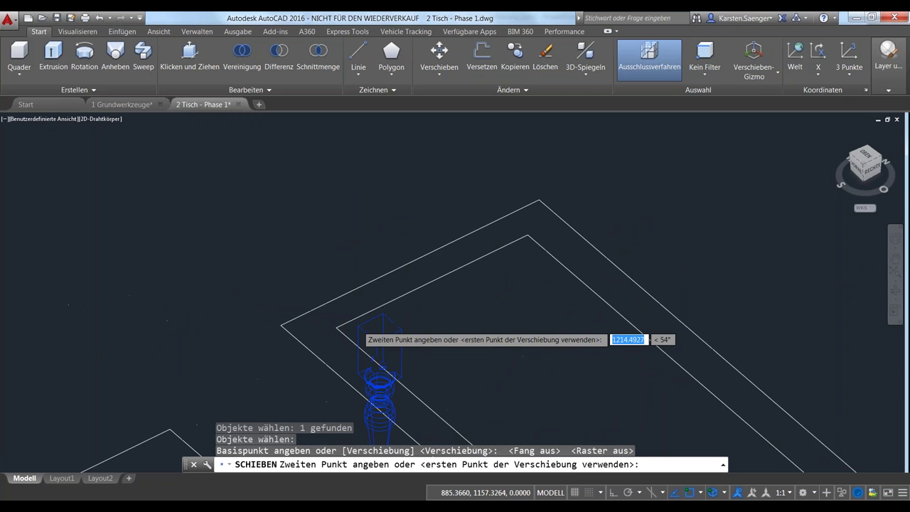
pyautogui.scroll(3, 331, 325)
pyautogui.click(302, 332)
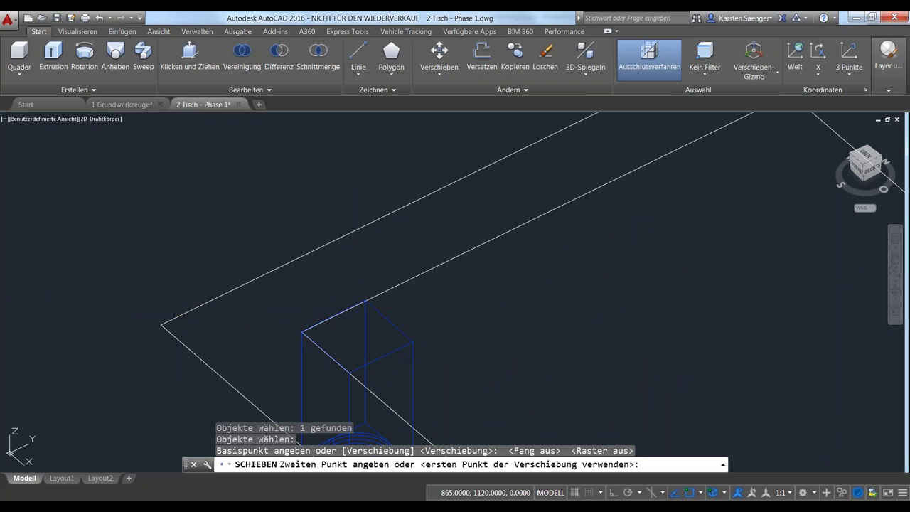
pyautogui.scroll(-5, 494, 346)
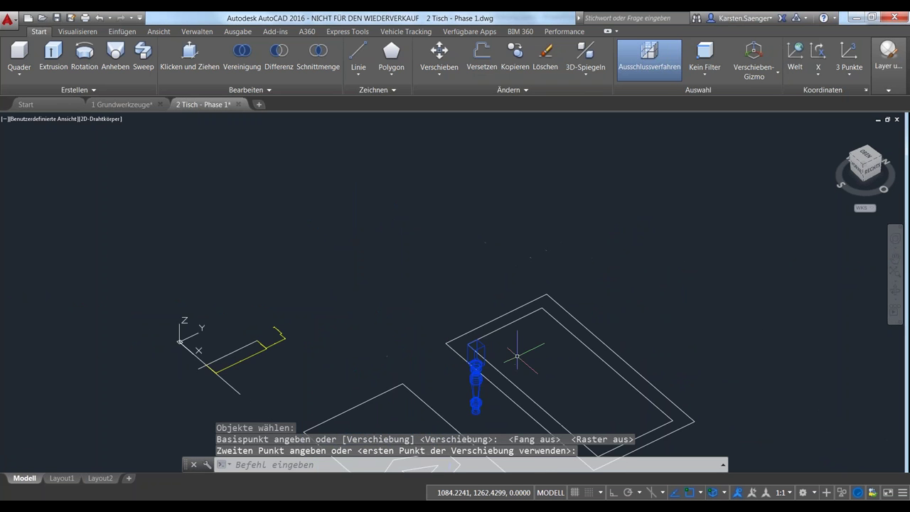
pyautogui.moveTo(518, 355); pyautogui.dragTo(396, 325, button='middle')
pyautogui.scroll(5, 414, 340)
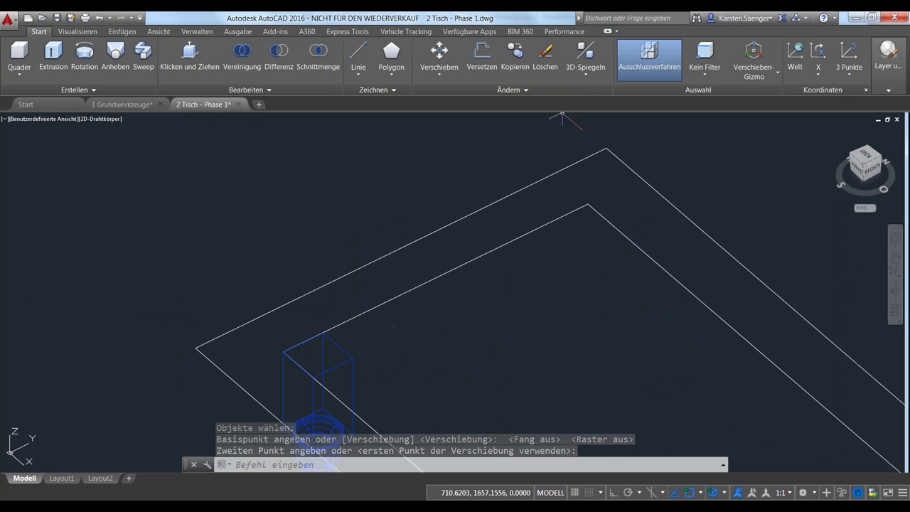
pyautogui.press('Escape')
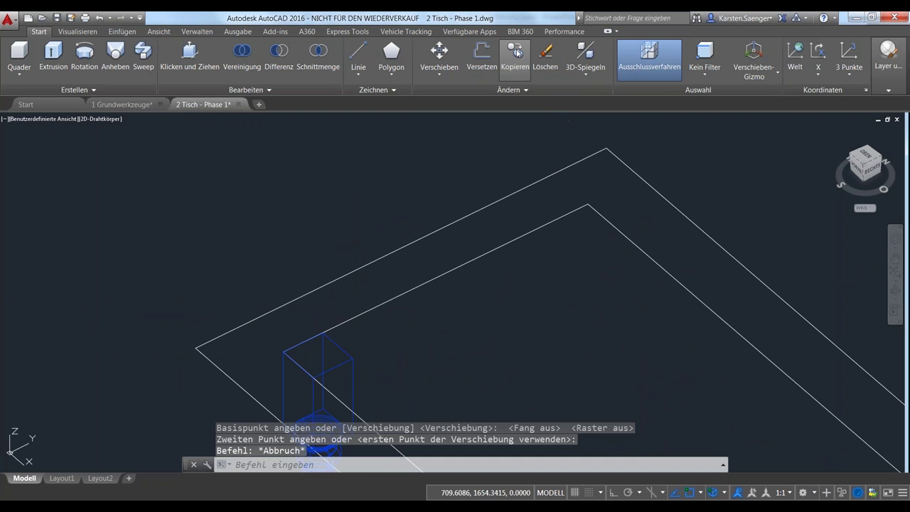
# - Copy the turned leg from its top corner to the far tabletop corner
pyautogui.click(515, 53)
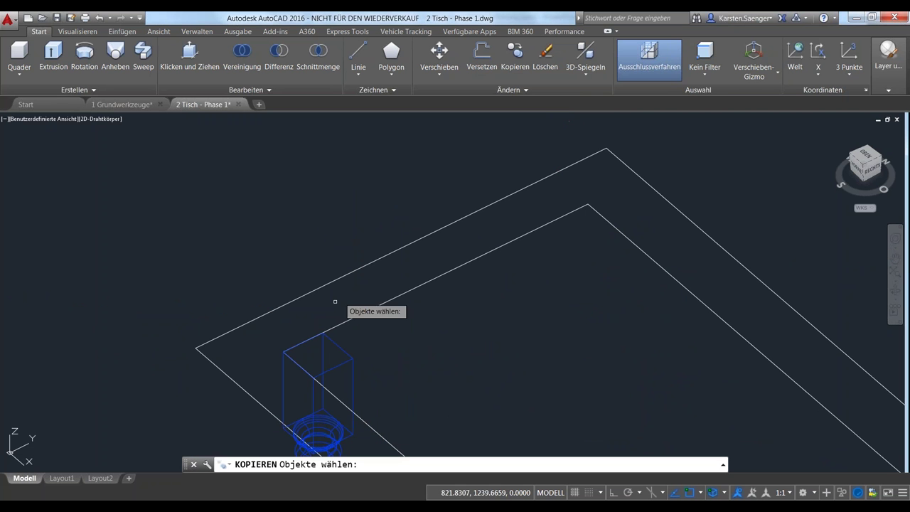
pyautogui.click(342, 347)
pyautogui.press('Return')
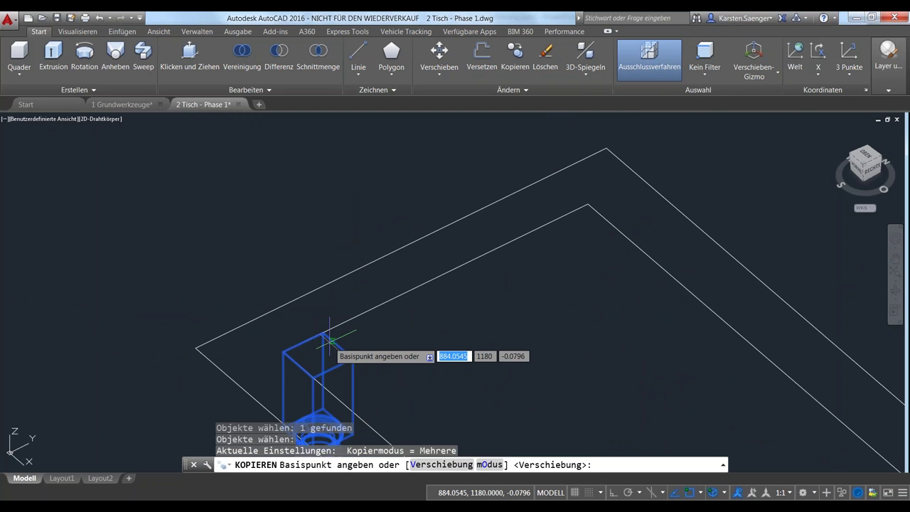
pyautogui.click(322, 332)
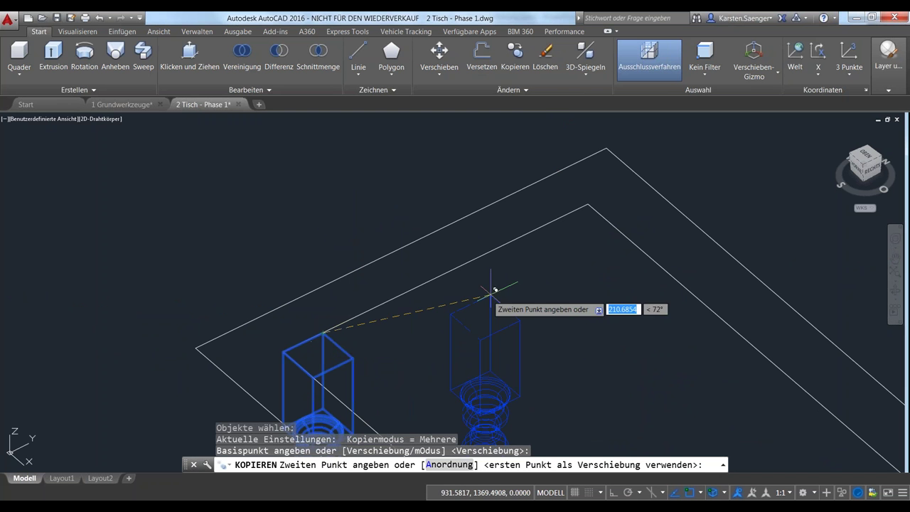
pyautogui.click(587, 203)
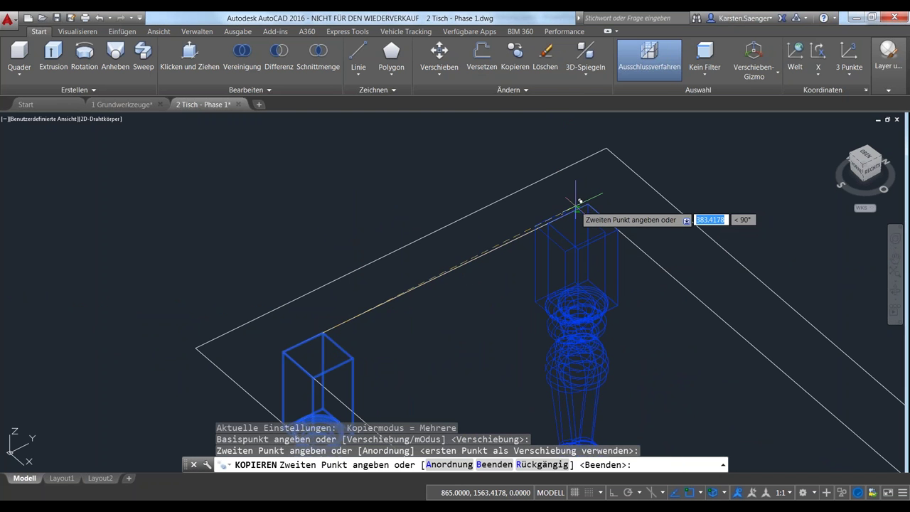
pyautogui.press('Return')
# - Copy both legs to the opposite tabletop corner, giving the table four legs
pyautogui.scroll(-3, 558, 393)
pyautogui.moveTo(559, 393); pyautogui.dragTo(351, 162, button='middle')
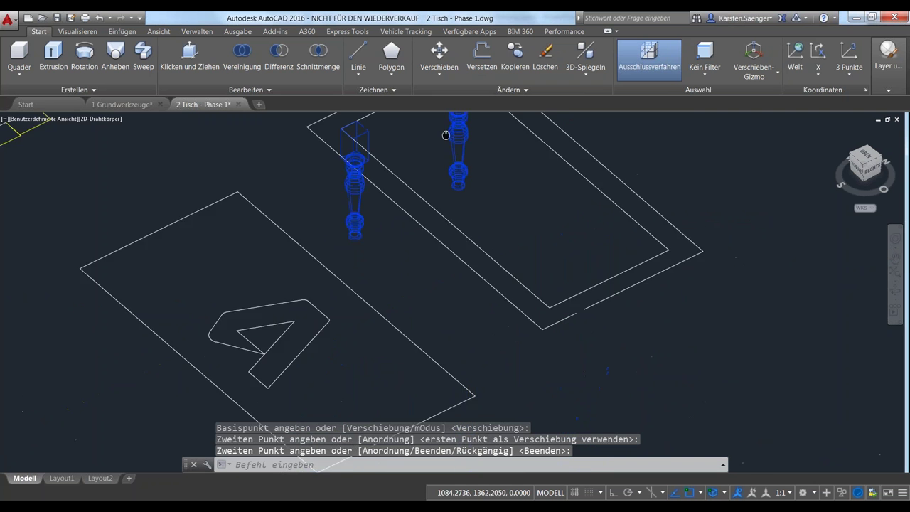
pyautogui.click(329, 163)
pyautogui.click(424, 134)
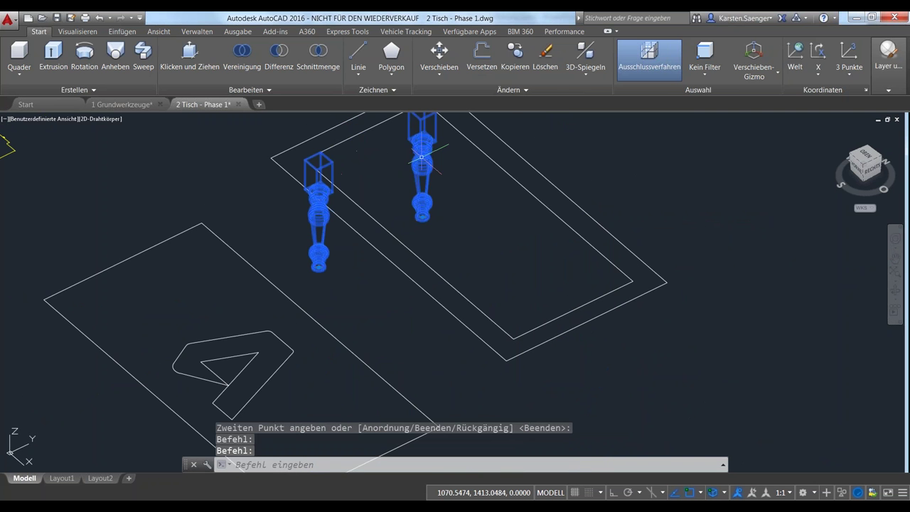
pyautogui.click(509, 57)
pyautogui.scroll(2, 316, 162)
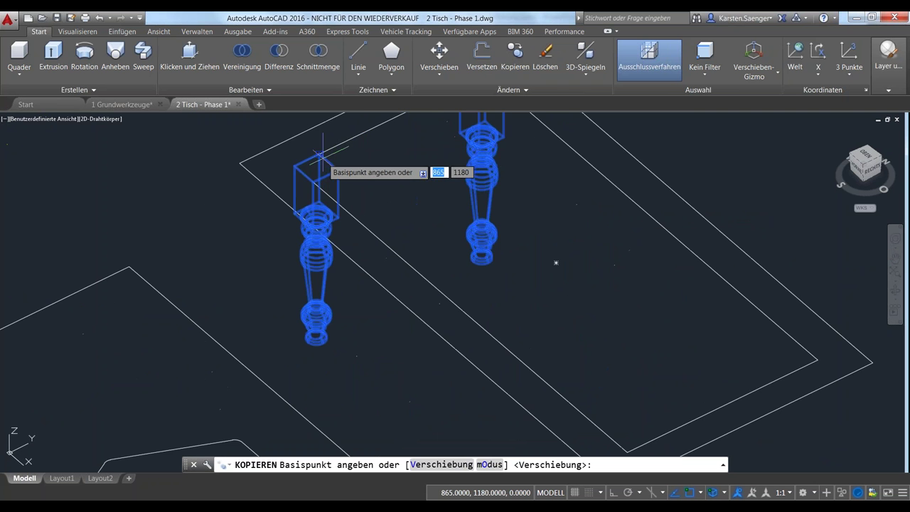
pyautogui.click(315, 183)
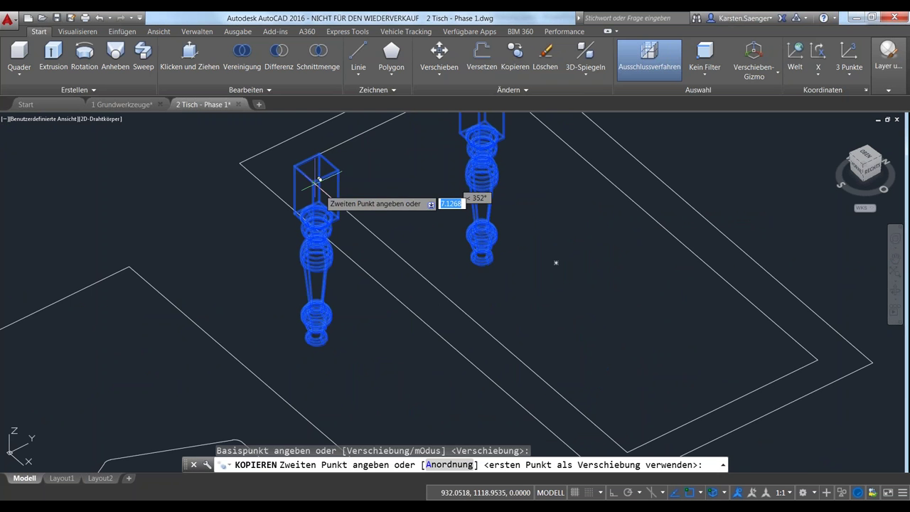
pyautogui.moveTo(619, 416); pyautogui.dragTo(567, 311, button='middle')
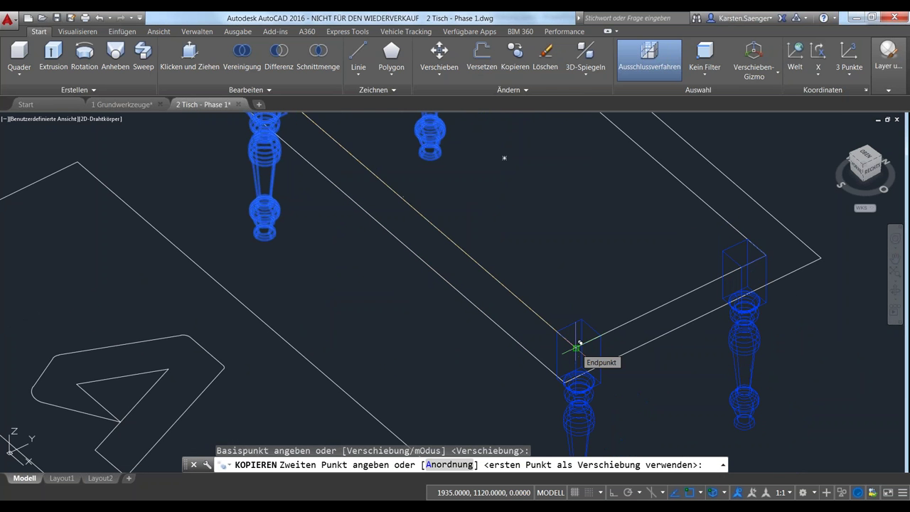
pyautogui.click(576, 347)
pyautogui.press('Return')
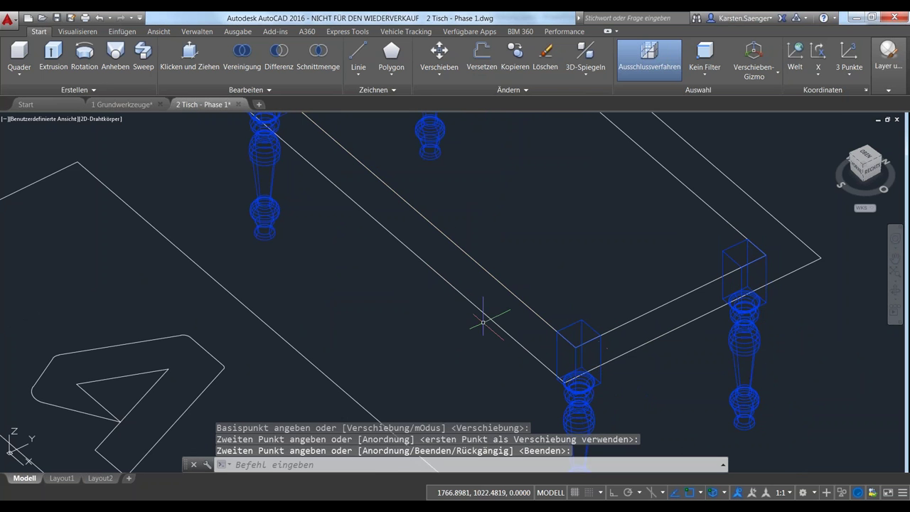
pyautogui.scroll(-3, 483, 322)
pyautogui.keyDown('shift'); pyautogui.moveTo(416, 325); pyautogui.dragTo(487, 270, button='middle'); pyautogui.keyUp('shift')
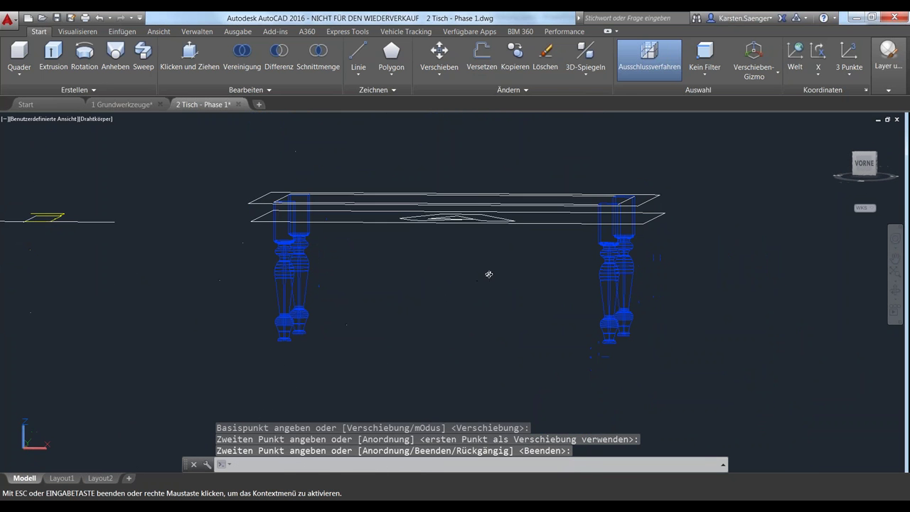
pyautogui.click(862, 163)
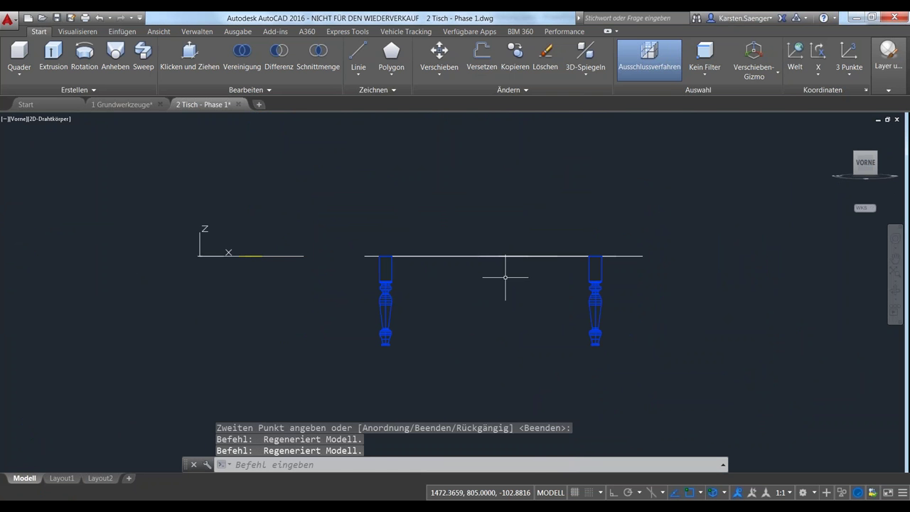
pyautogui.scroll(-2, 505, 277)
pyautogui.click(630, 362)
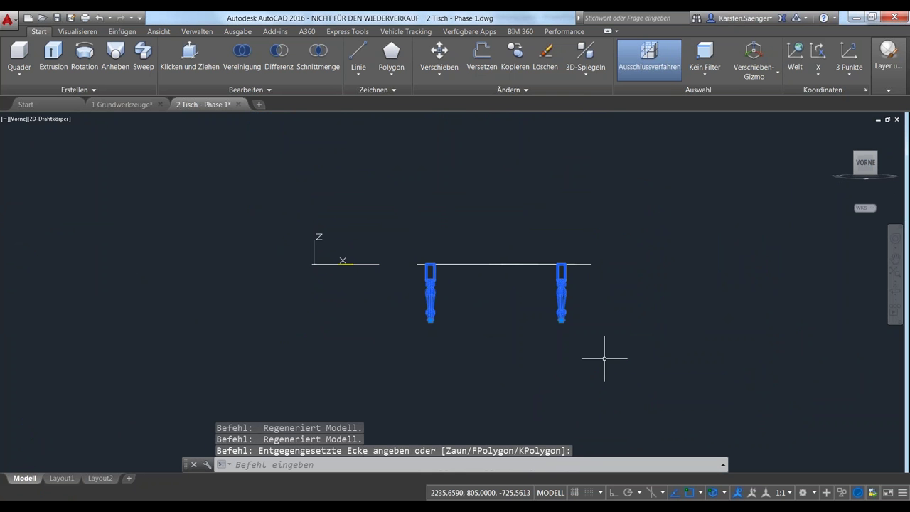
pyautogui.moveTo(692, 270)
pyautogui.keyDown('shift'); pyautogui.mouseDown(button='middle')
pyautogui.moveTo(693, 278)
pyautogui.moveTo(576, 345)
pyautogui.moveTo(397, 378)
pyautogui.mouseUp(button='middle'); pyautogui.keyUp('shift')
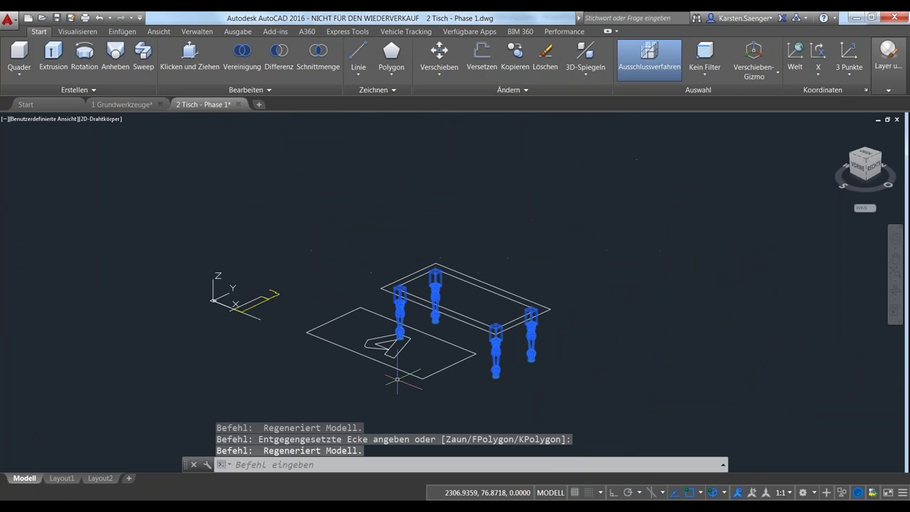
pyautogui.scroll(3, 250, 297)
pyautogui.scroll(3, 473, 297)
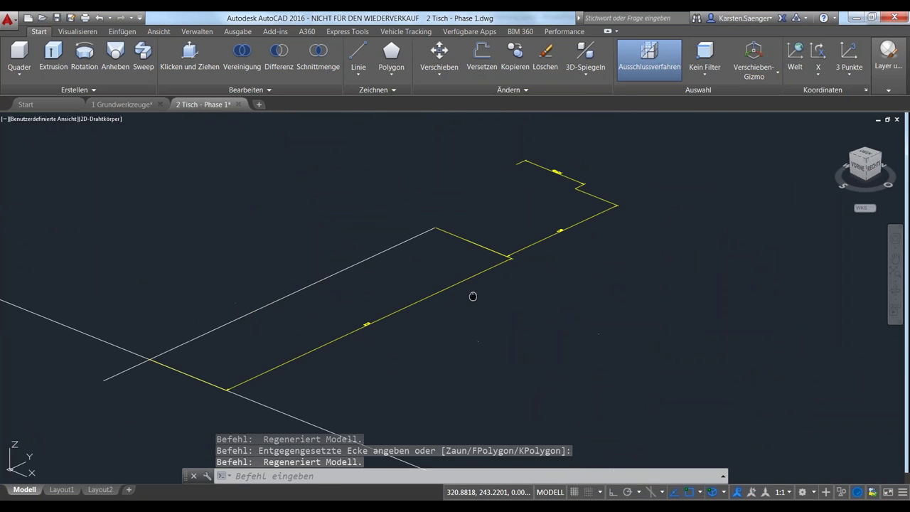
pyautogui.moveTo(474, 297); pyautogui.dragTo(398, 349, button='middle')
pyautogui.scroll(2, 399, 348)
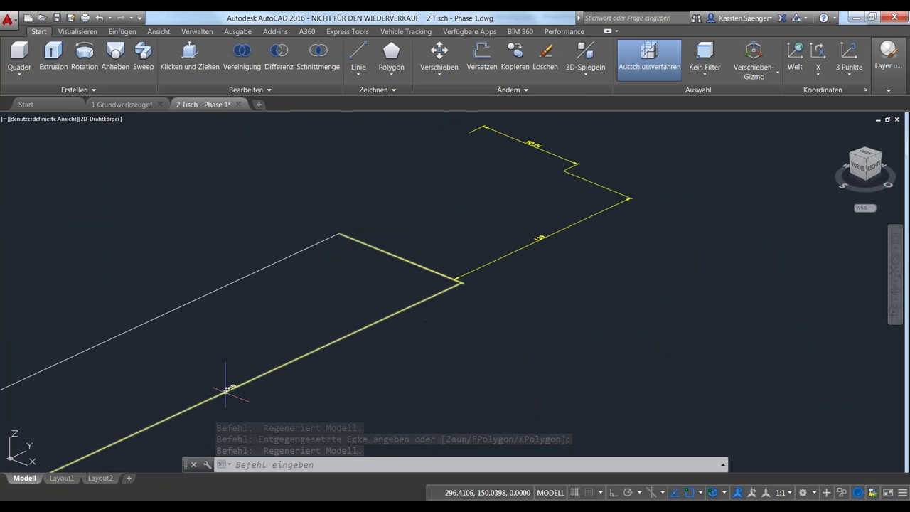
pyautogui.moveTo(231, 384)
pyautogui.keyDown('shift'); pyautogui.mouseDown(button='middle')
pyautogui.moveTo(314, 386)
pyautogui.moveTo(285, 406)
pyautogui.mouseUp(button='middle'); pyautogui.keyUp('shift')
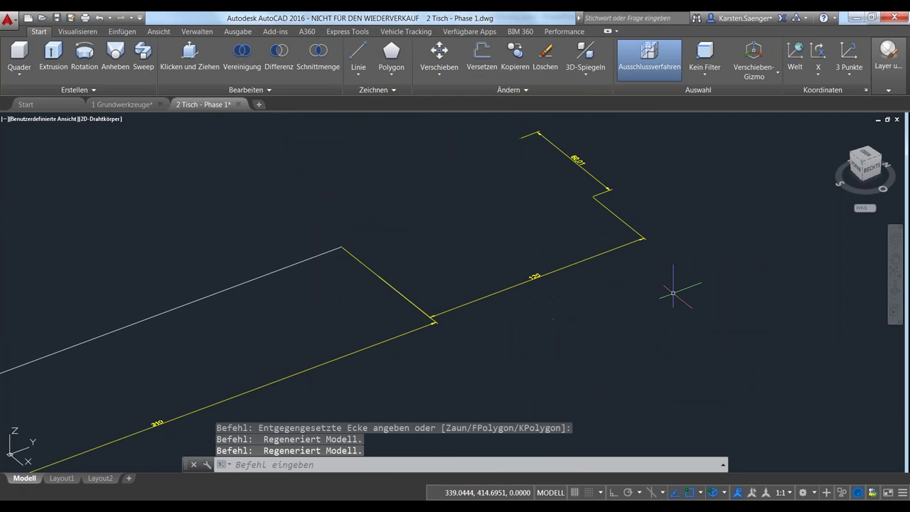
pyautogui.scroll(-2, 672, 292)
pyautogui.scroll(-1, 710, 306)
pyautogui.scroll(-1, 735, 323)
pyautogui.scroll(-1, 742, 316)
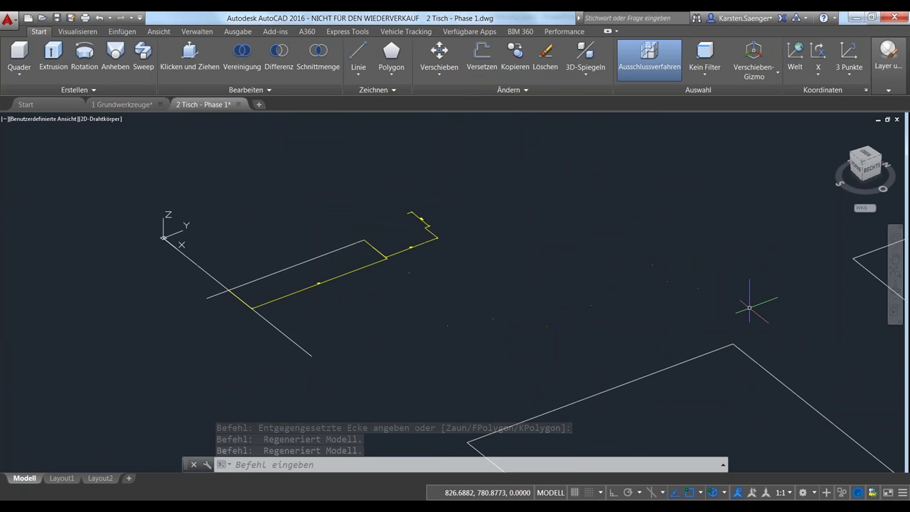
pyautogui.scroll(1, 768, 303)
pyautogui.scroll(2, 696, 280)
pyautogui.scroll(2, 519, 235)
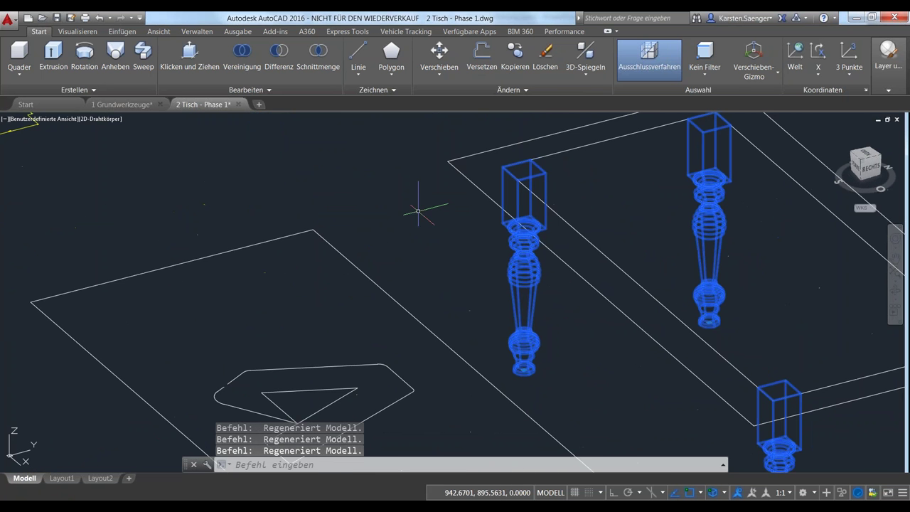
# - Move the legs 430 units, using a leg's top corner as base point
pyautogui.click(440, 57)
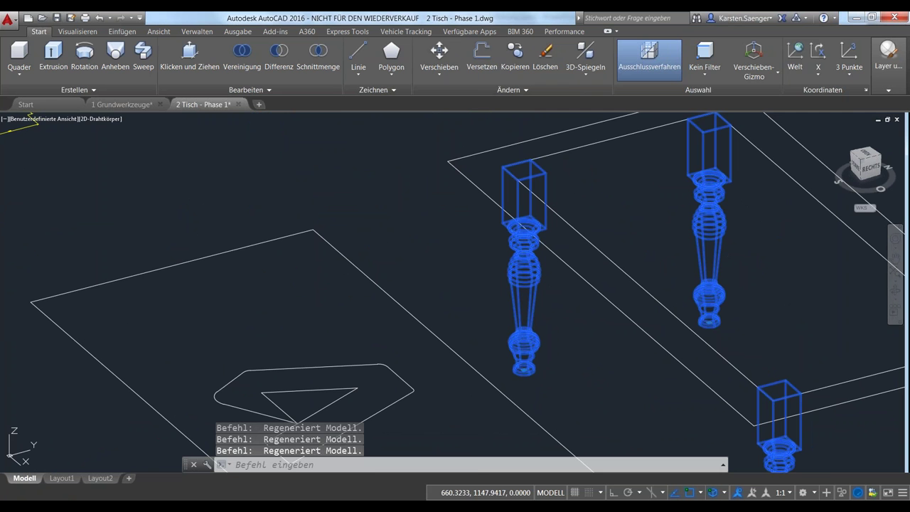
pyautogui.click(546, 172)
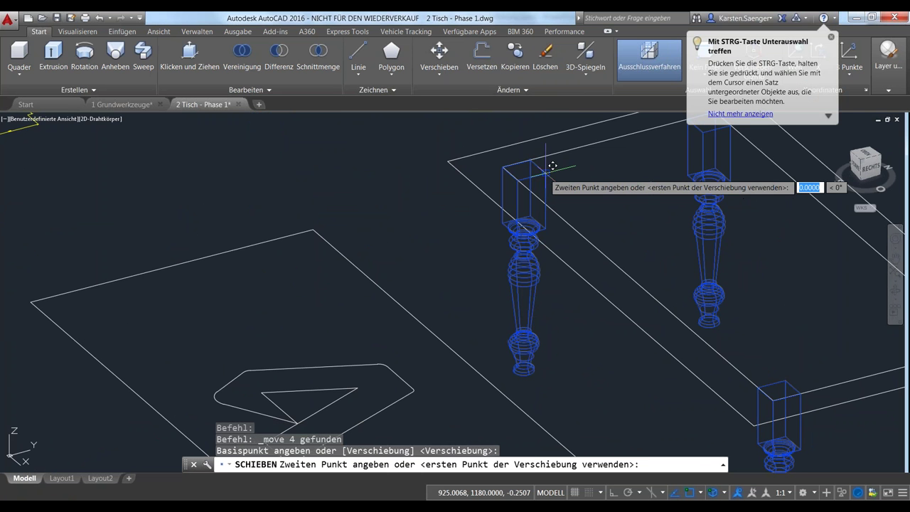
pyautogui.write('430')
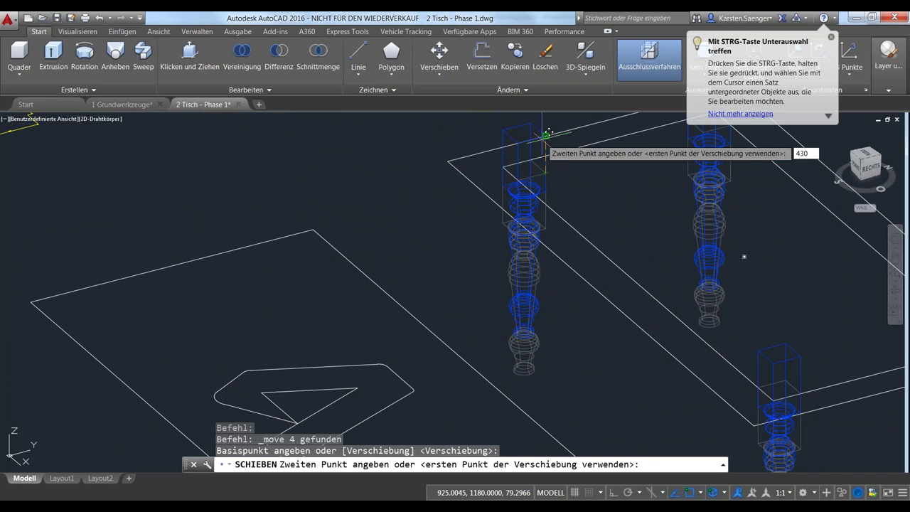
pyautogui.press('Return')
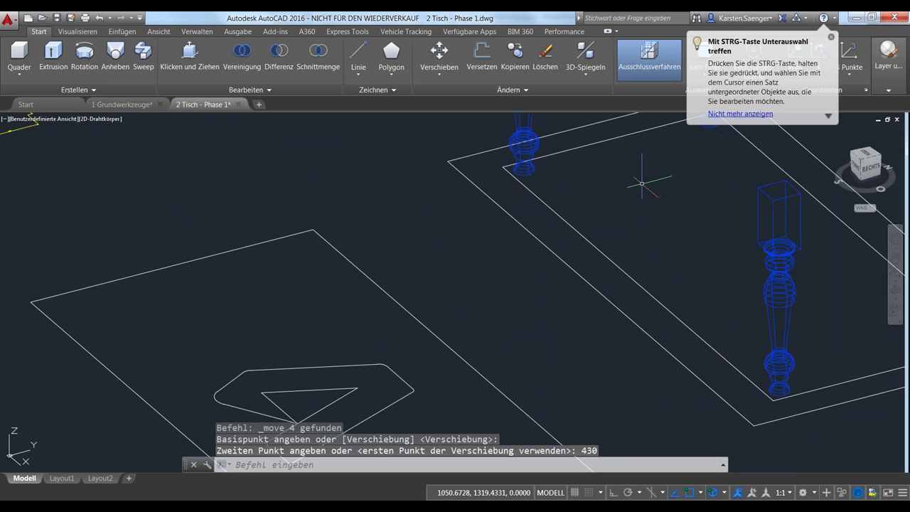
pyautogui.press('Escape')
# - Switch to front and top views, then orbit and zoom in on a corner leg
pyautogui.keyDown('shift'); pyautogui.moveTo(621, 245); pyautogui.dragTo(600, 292, button='middle'); pyautogui.keyUp('shift')
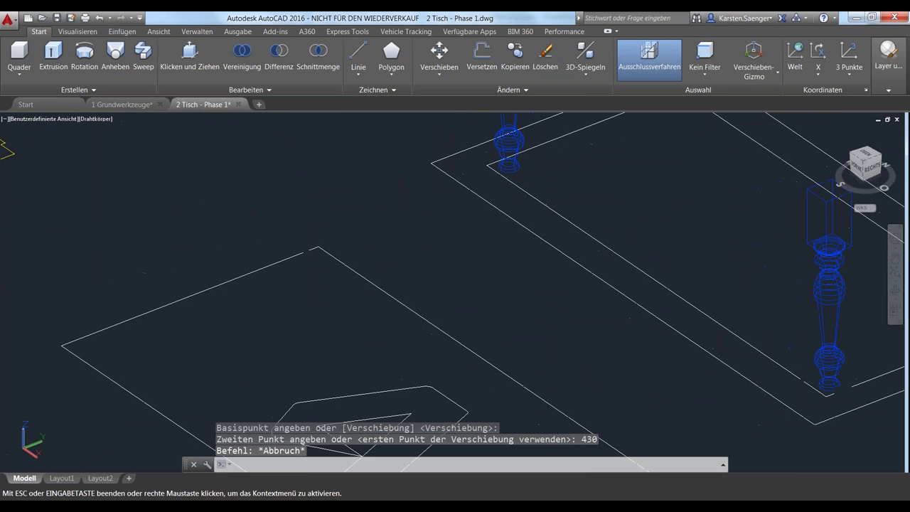
pyautogui.click(863, 166)
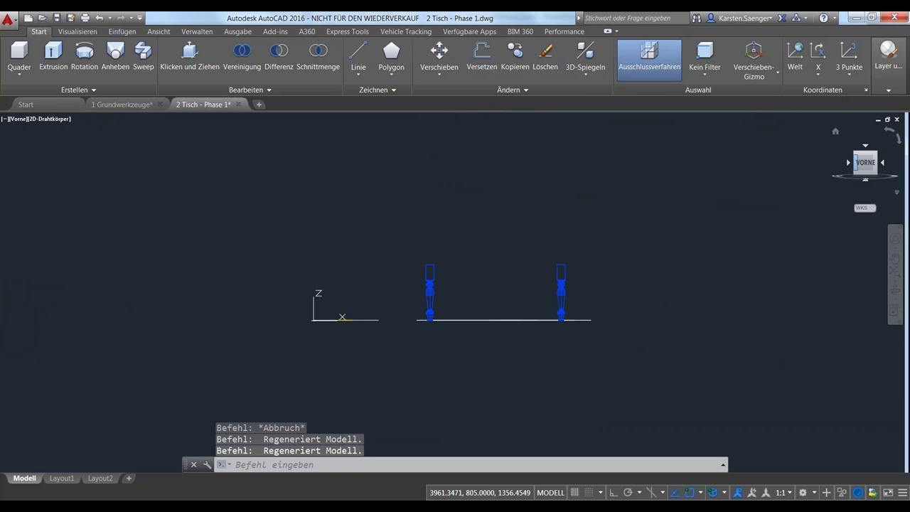
pyautogui.click(866, 146)
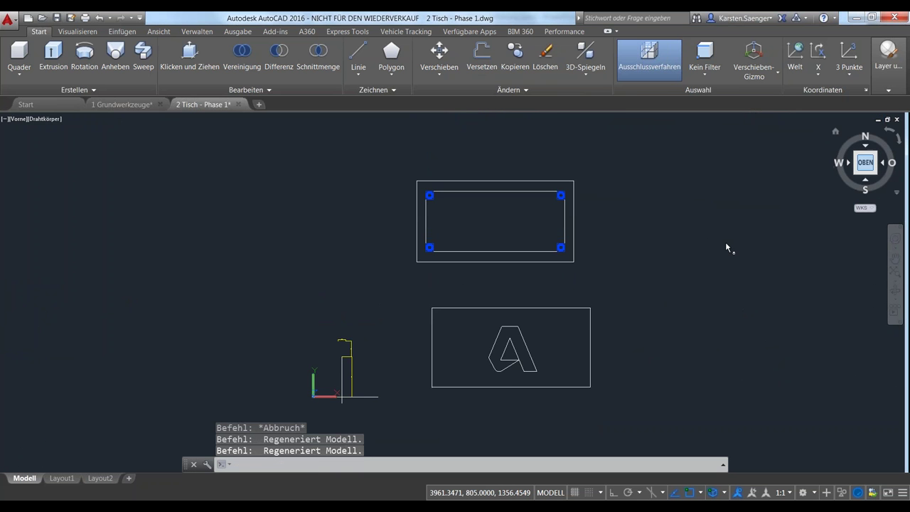
pyautogui.keyDown('shift'); pyautogui.moveTo(686, 306); pyautogui.dragTo(668, 327, button='middle'); pyautogui.keyUp('shift')
pyautogui.moveTo(531, 356)
pyautogui.keyDown('shift'); pyautogui.mouseDown(button='middle')
pyautogui.moveTo(615, 263)
pyautogui.moveTo(535, 292)
pyautogui.mouseUp(button='middle'); pyautogui.keyUp('shift')
pyautogui.scroll(4, 506, 290)
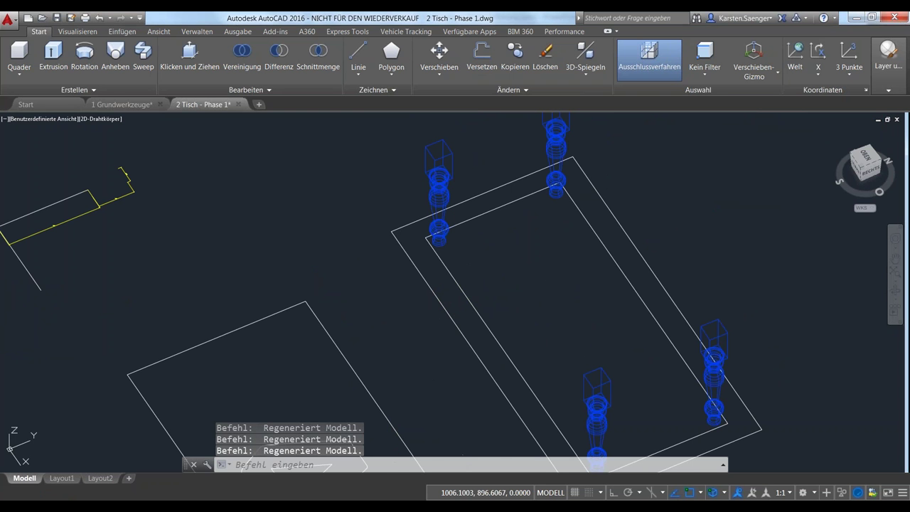
pyautogui.moveTo(389, 260); pyautogui.dragTo(356, 278, button='middle')
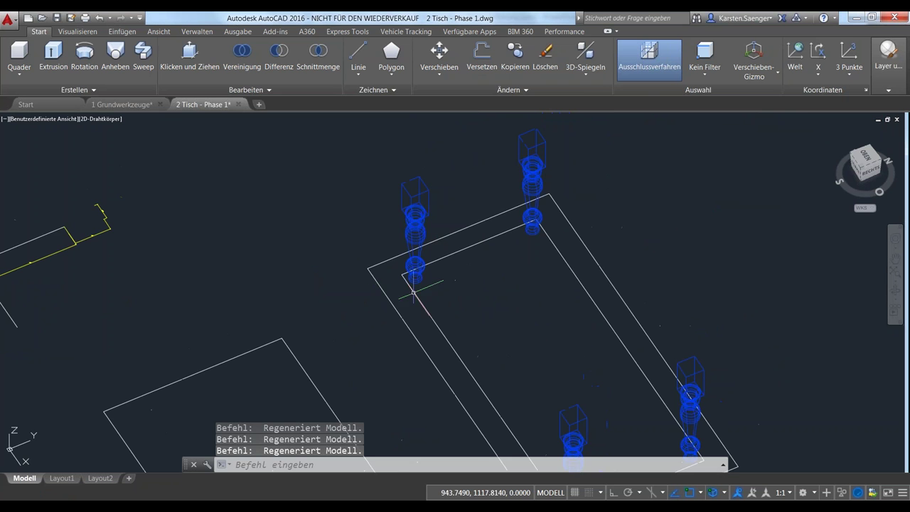
pyautogui.scroll(2, 410, 284)
pyautogui.scroll(4, 410, 285)
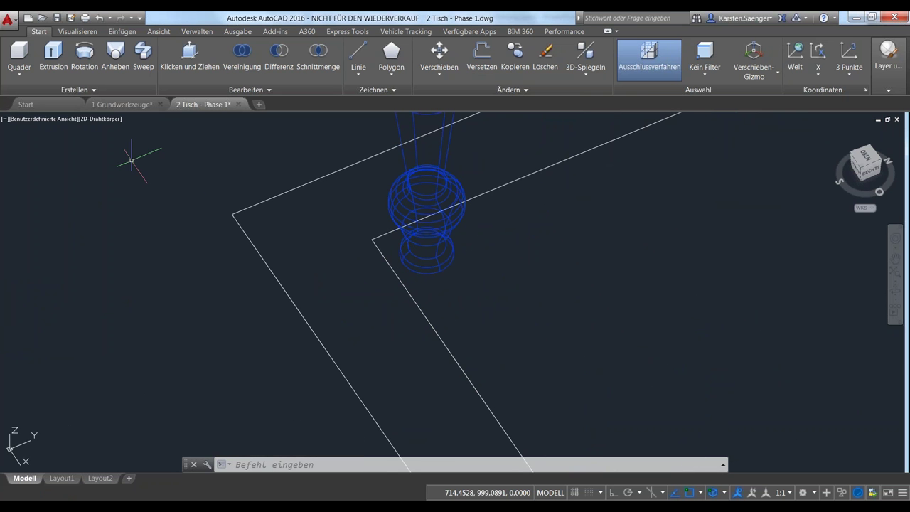
pyautogui.click(19, 74)
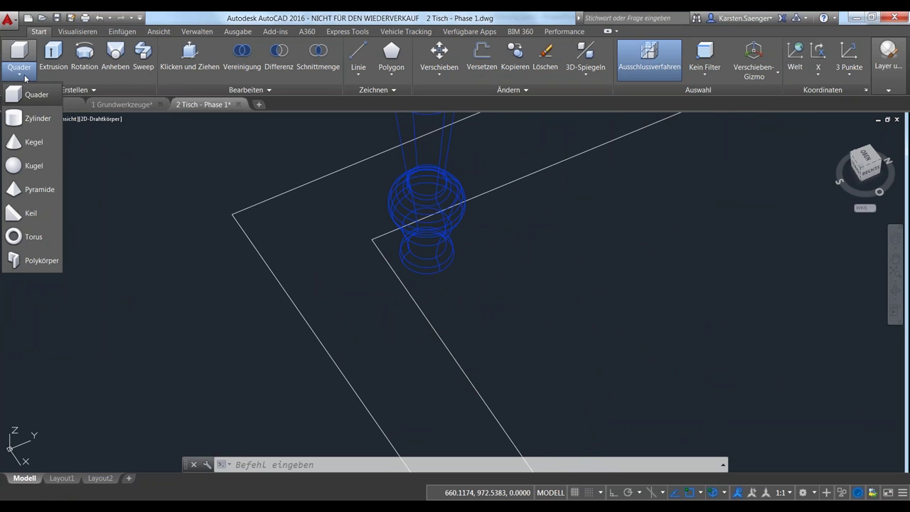
# - Set up Polysolid with height 50, width 5 and left justification
pyautogui.click(26, 261)
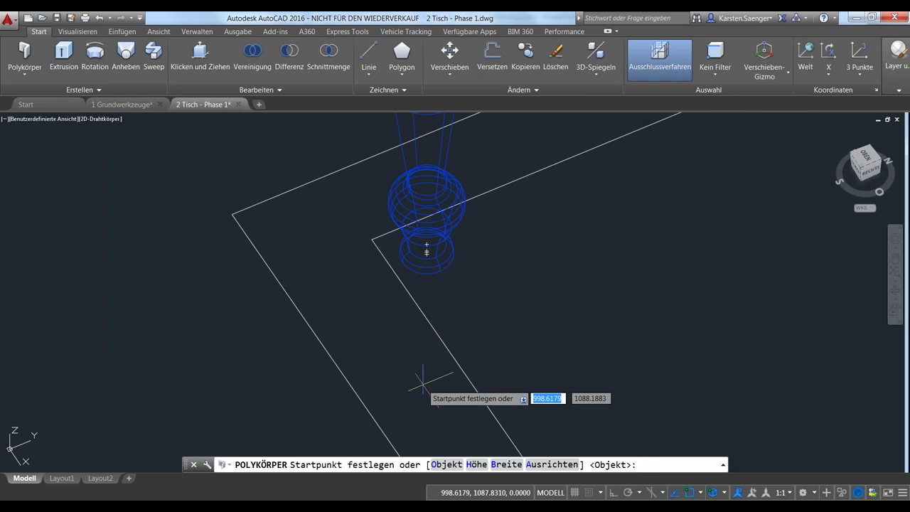
pyautogui.click(446, 465)
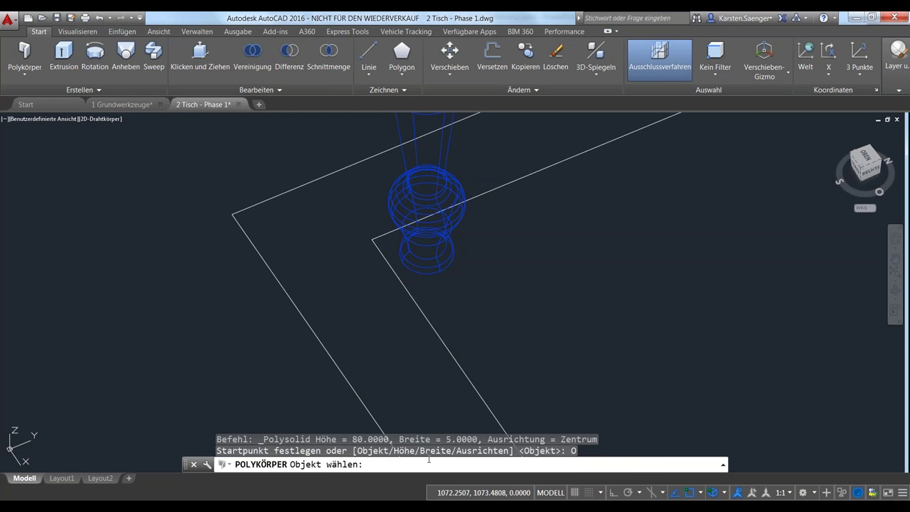
pyautogui.press('Escape')
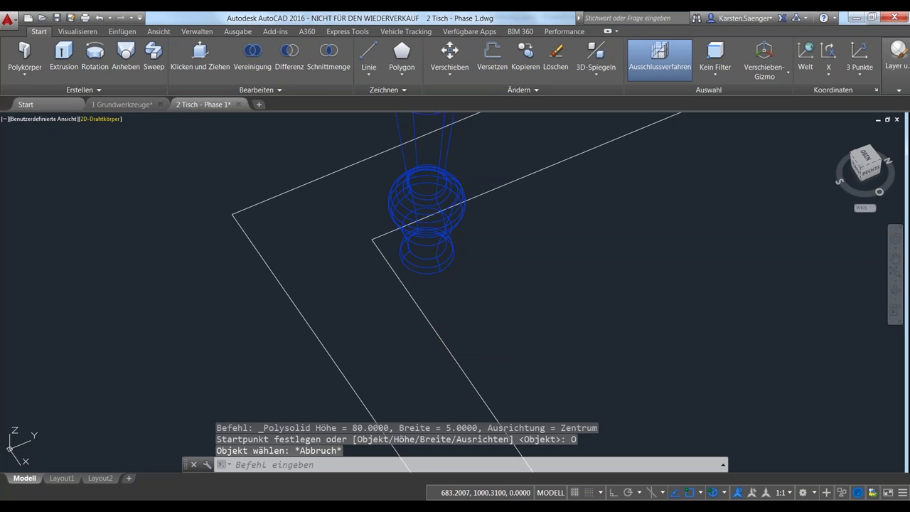
pyautogui.click(24, 71)
pyautogui.click(32, 258)
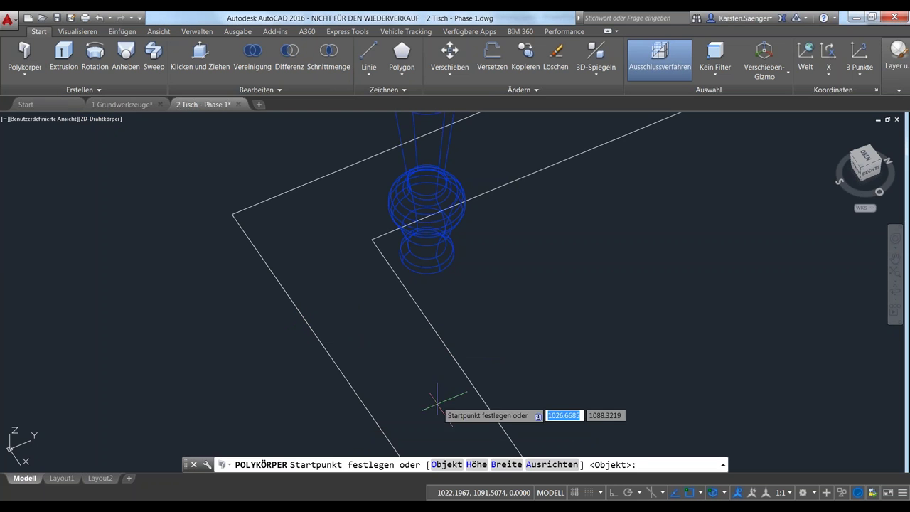
pyautogui.click(477, 464)
pyautogui.write('50')
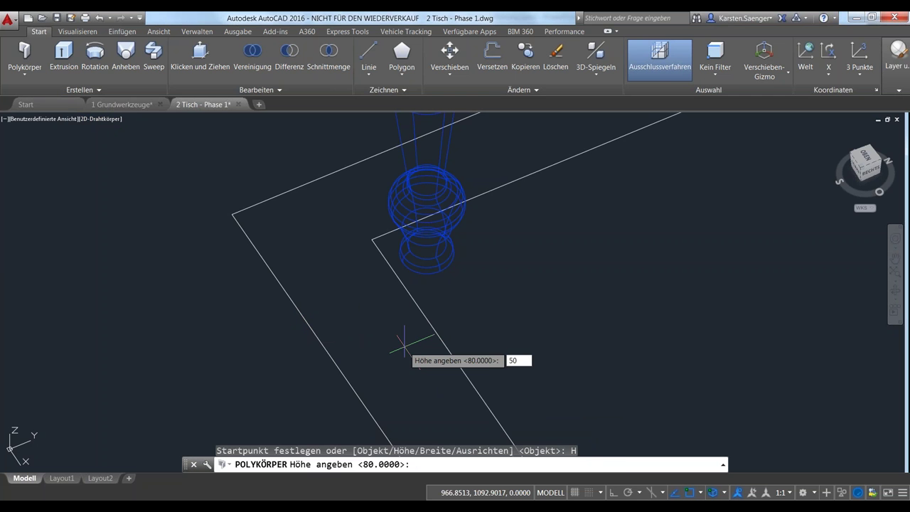
pyautogui.press('Return')
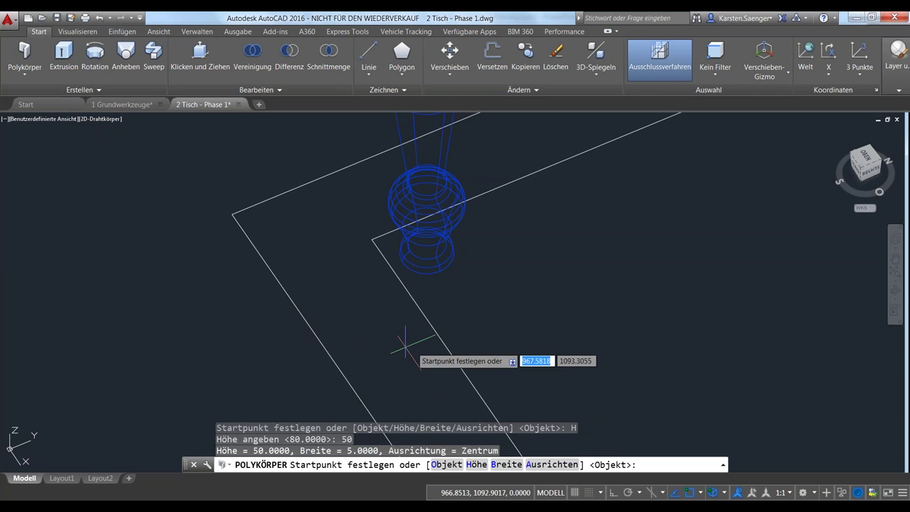
pyautogui.click(509, 466)
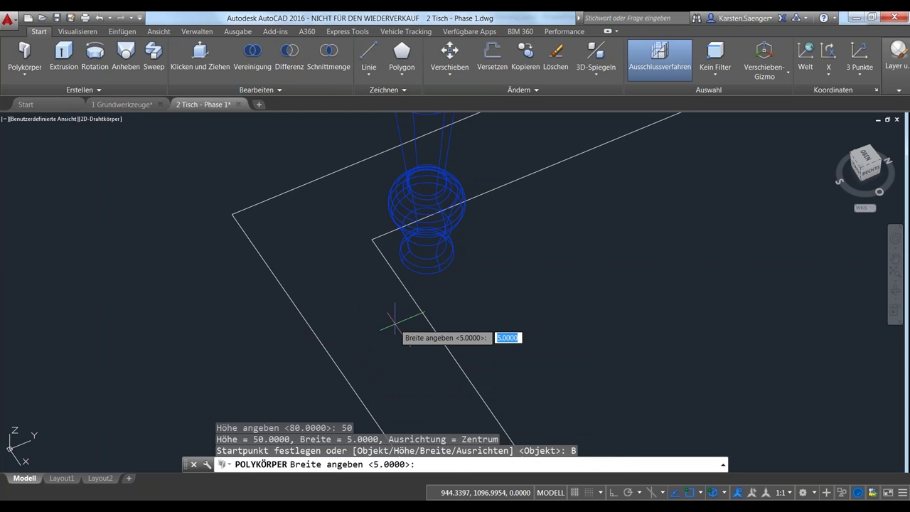
pyautogui.press('Return')
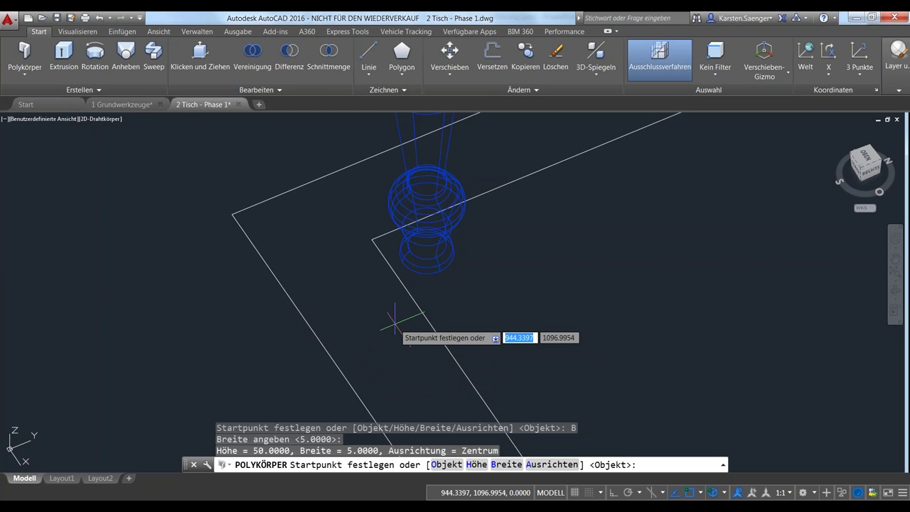
pyautogui.click(551, 464)
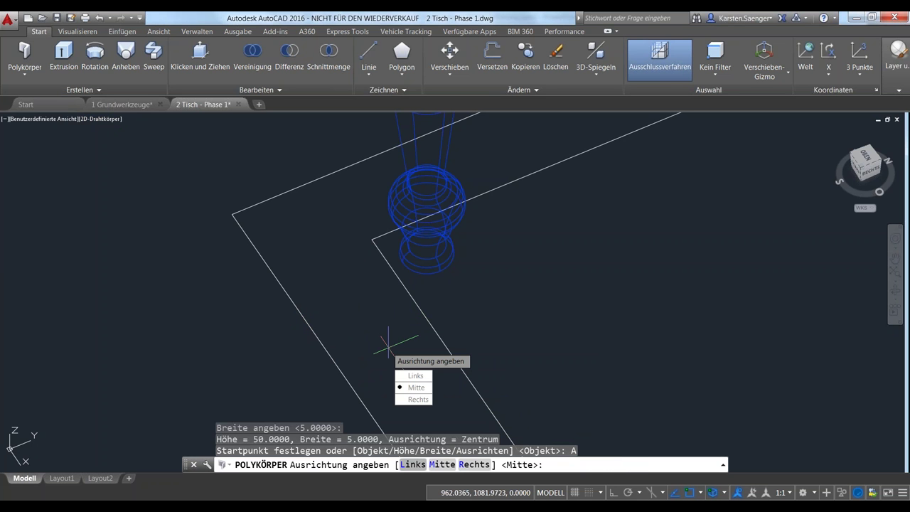
pyautogui.write('L')
pyautogui.press('Return')
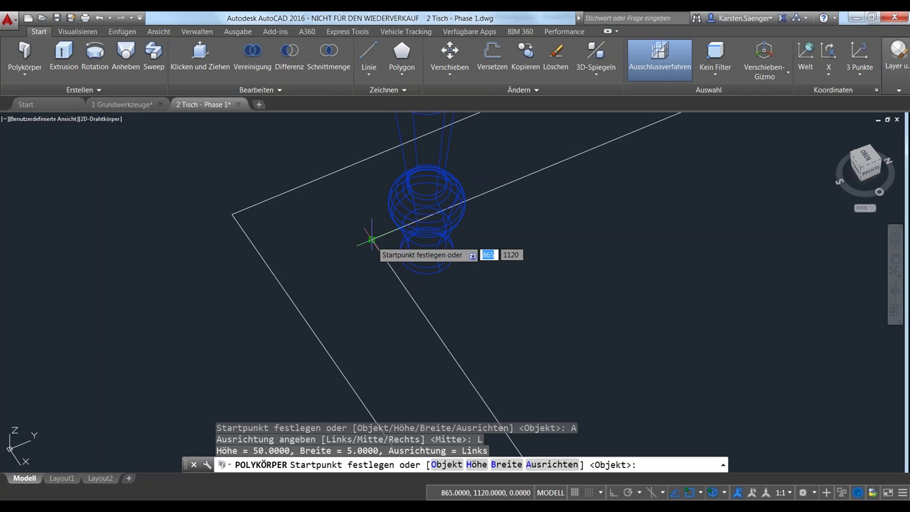
# - Start the polysolid at the leg corner and run its first side to the table corner
pyautogui.click(371, 240)
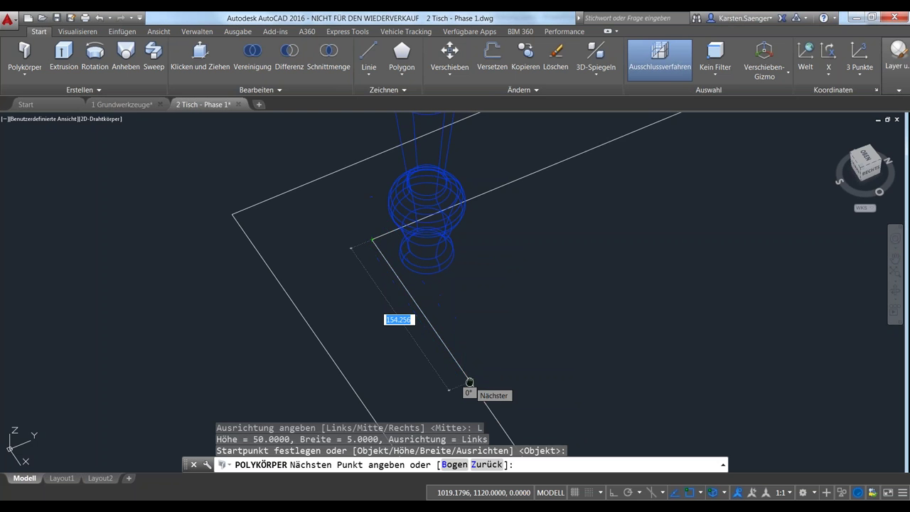
pyautogui.moveTo(469, 382); pyautogui.dragTo(317, 237, button='middle')
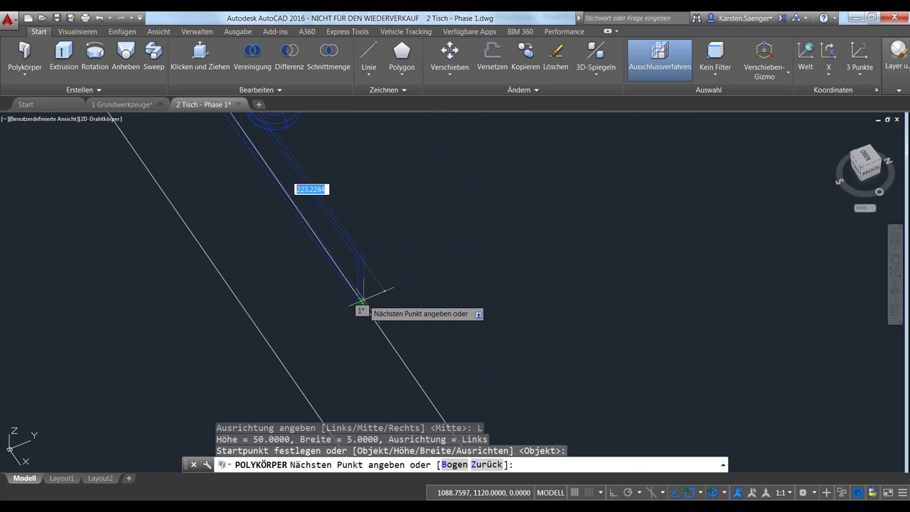
pyautogui.scroll(-3, 359, 305)
pyautogui.scroll(5, 359, 297)
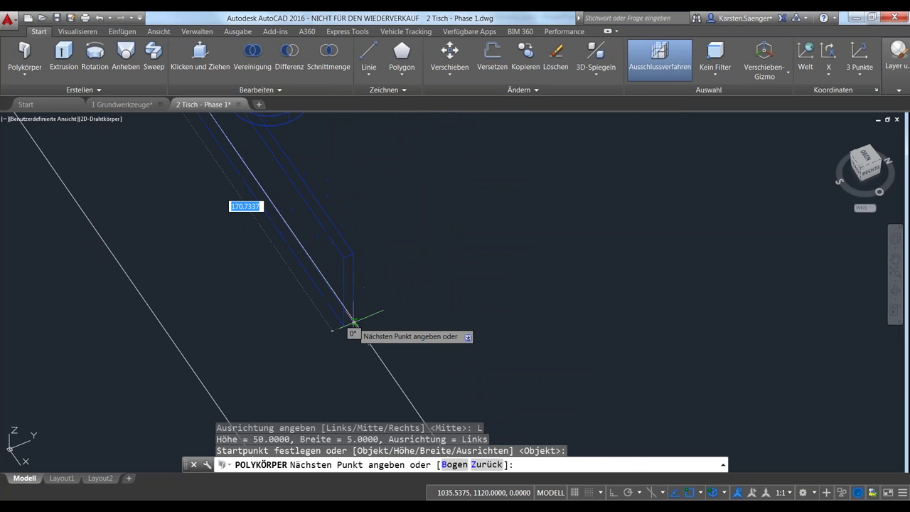
pyautogui.scroll(-2, 354, 327)
pyautogui.moveTo(341, 348); pyautogui.dragTo(280, 223, button='middle')
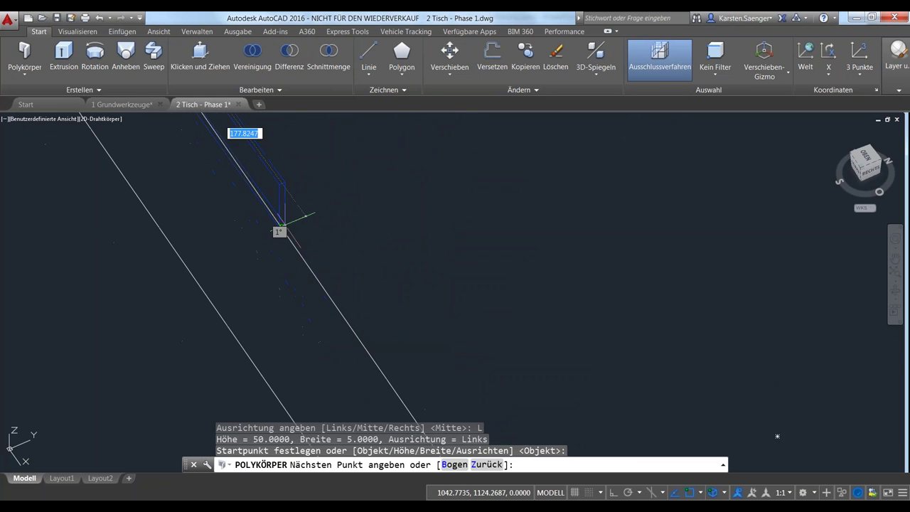
pyautogui.scroll(-4, 347, 277)
pyautogui.scroll(4, 386, 319)
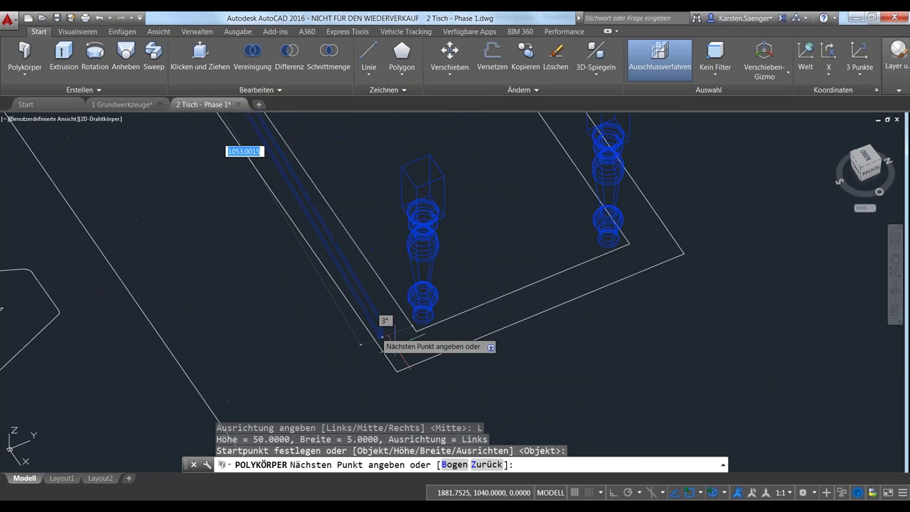
pyautogui.click(416, 332)
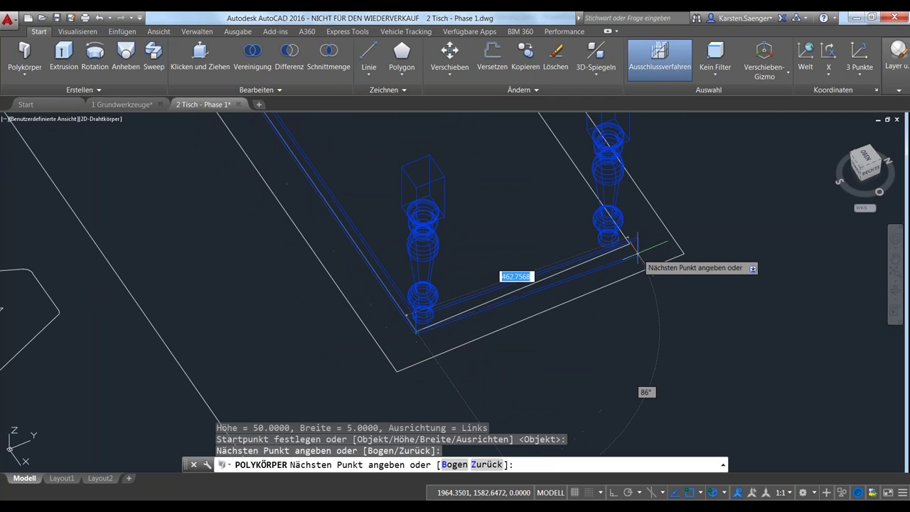
# - Add the remaining corners, close the 3060-unit frame, and select it
pyautogui.click(629, 244)
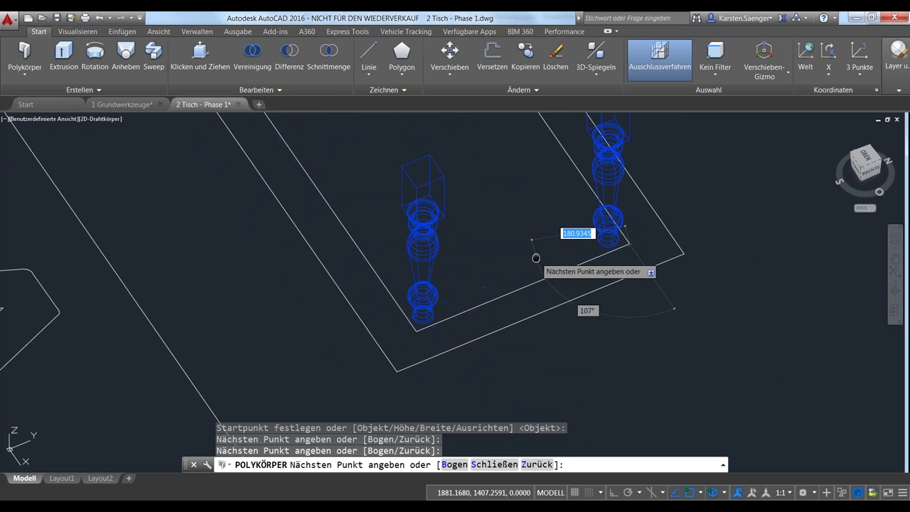
pyautogui.moveTo(532, 258); pyautogui.dragTo(596, 371, button='middle')
pyautogui.moveTo(365, 220)
pyautogui.keyDown('shift'); pyautogui.mouseDown(button='middle')
pyautogui.moveTo(609, 215)
pyautogui.moveTo(435, 315)
pyautogui.moveTo(473, 311)
pyautogui.mouseUp(button='middle'); pyautogui.keyUp('shift')
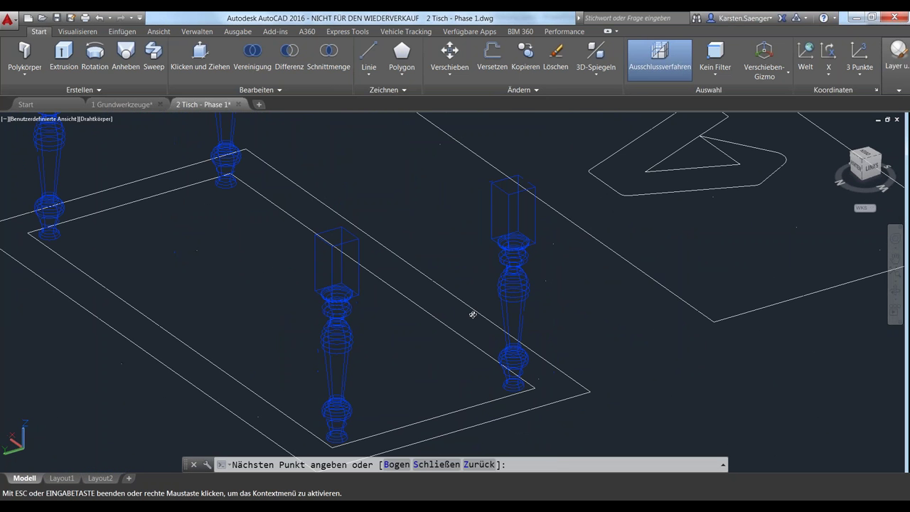
pyautogui.scroll(3, 333, 398)
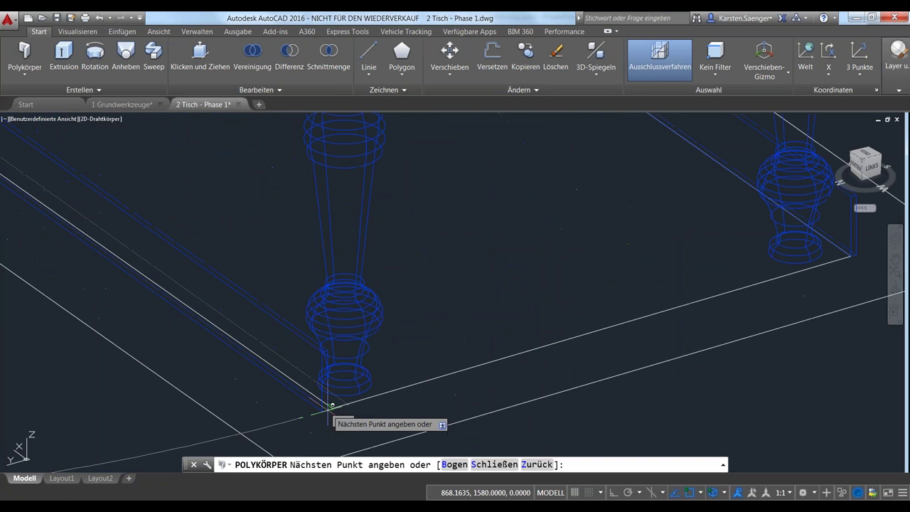
pyautogui.click(332, 408)
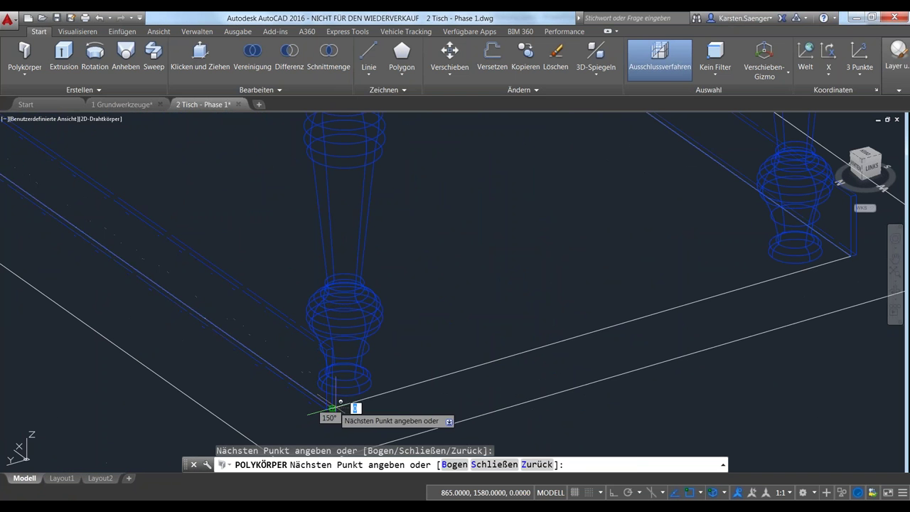
pyautogui.rightClick(519, 336)
pyautogui.click(553, 392)
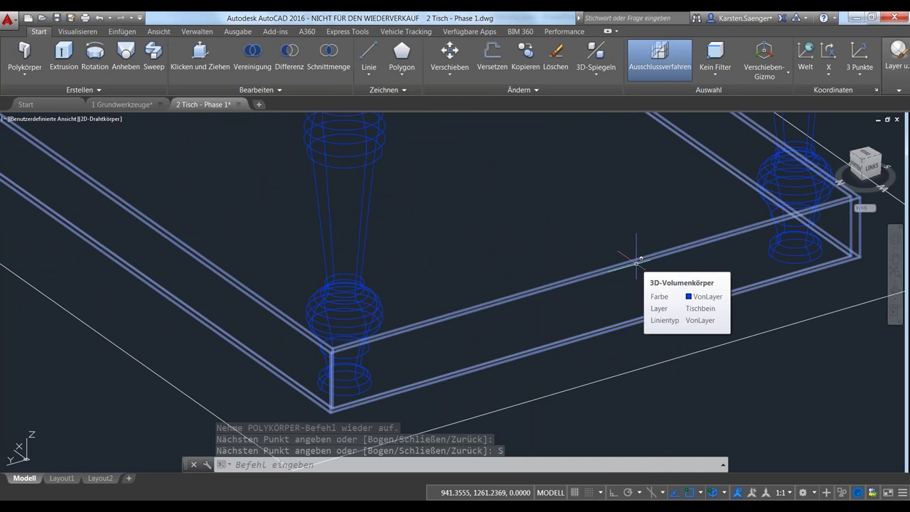
pyautogui.click(637, 262)
# - Put the frame solid on the Rahmen layer through Properties
pyautogui.doubleClick(637, 262)
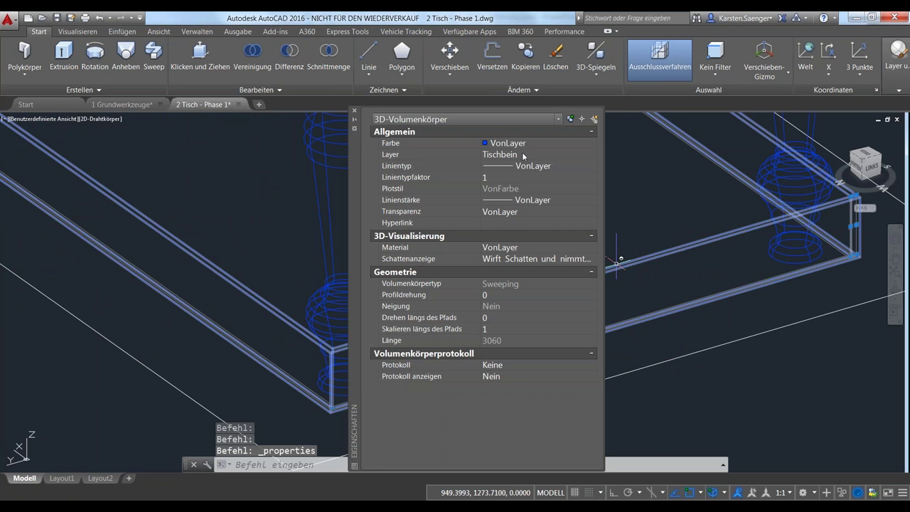
pyautogui.click(523, 155)
pyautogui.click(591, 155)
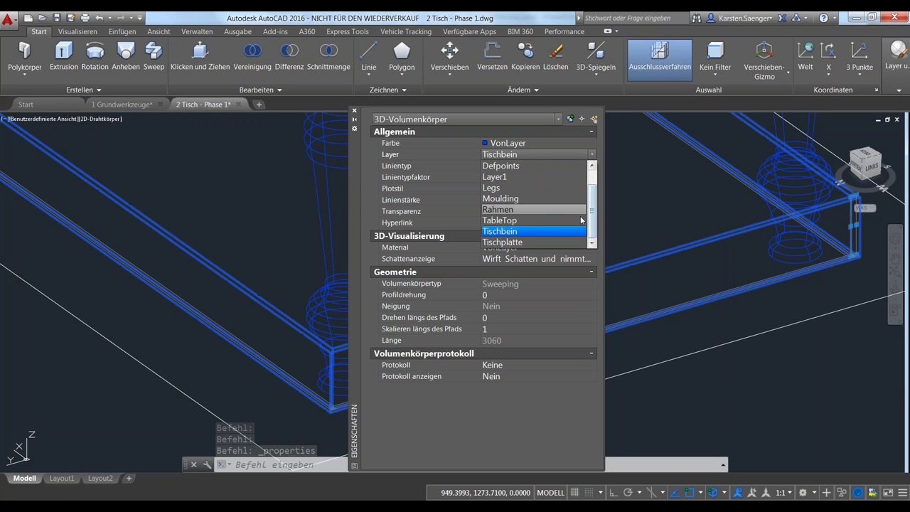
pyautogui.click(506, 210)
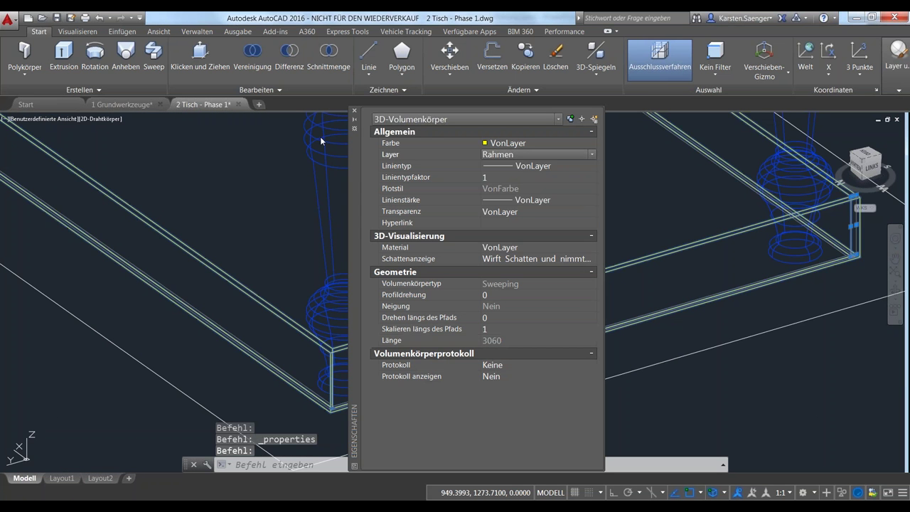
pyautogui.click(354, 110)
pyautogui.press('Escape')
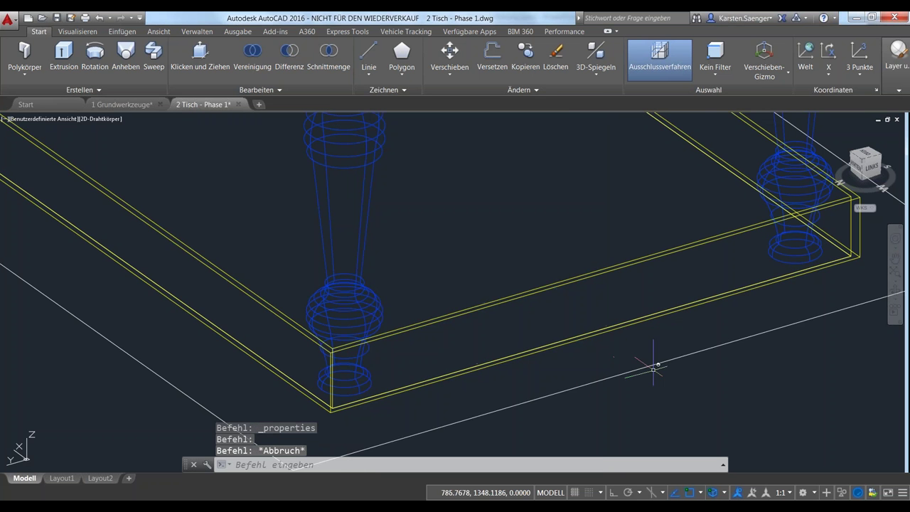
# - Return to the ViewCube Home view and select the frame
pyautogui.keyDown('shift'); pyautogui.moveTo(653, 369); pyautogui.dragTo(818, 136, button='middle'); pyautogui.keyUp('shift')
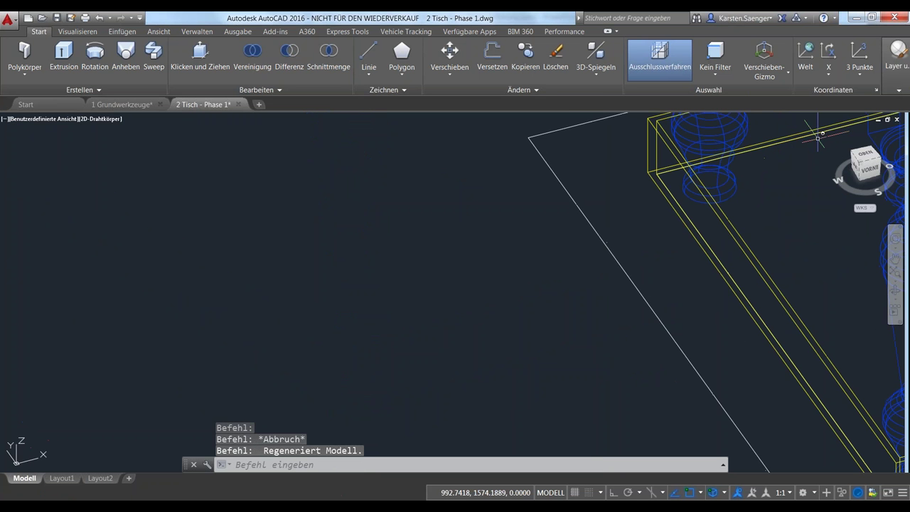
pyautogui.click(835, 132)
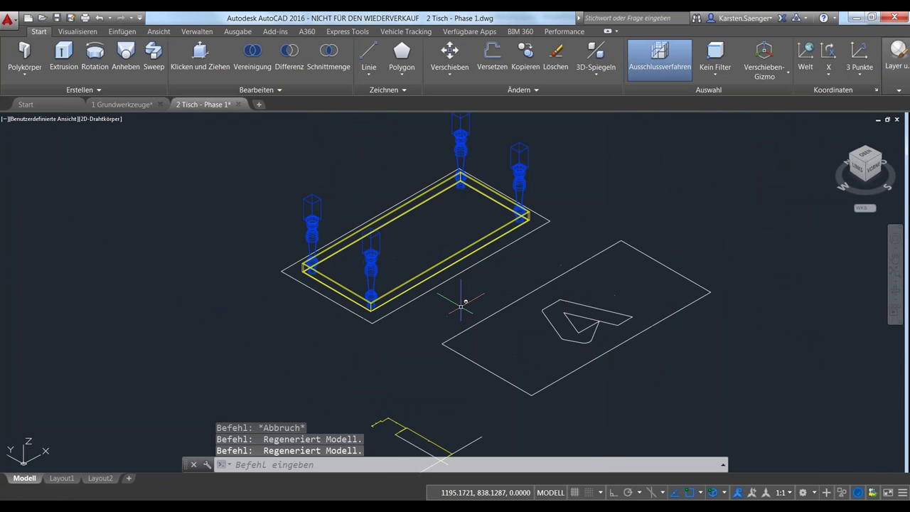
pyautogui.scroll(2, 462, 306)
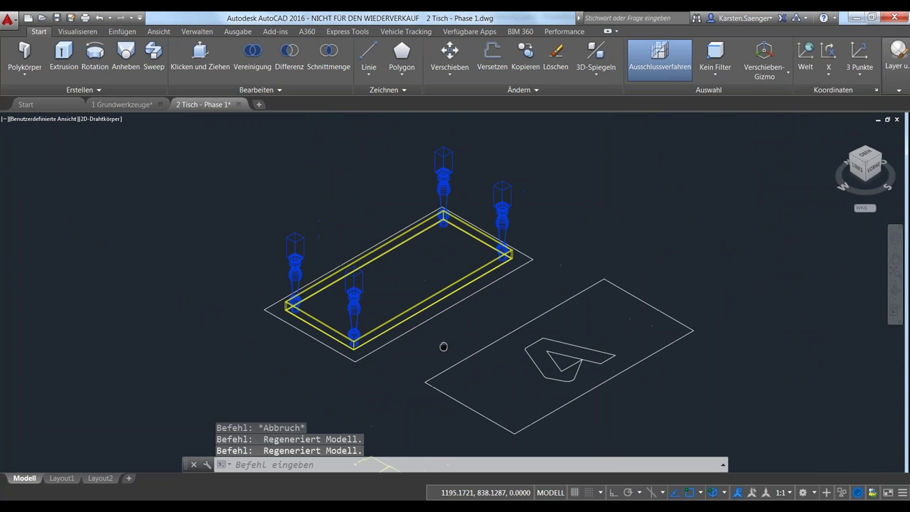
pyautogui.click(384, 328)
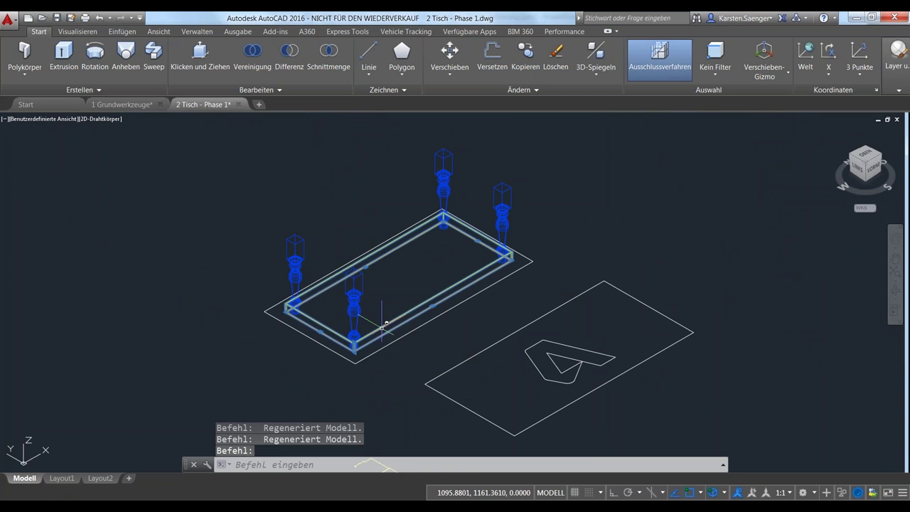
# - Move the frame 430 units up along +Z from its front bottom corner
pyautogui.click(450, 53)
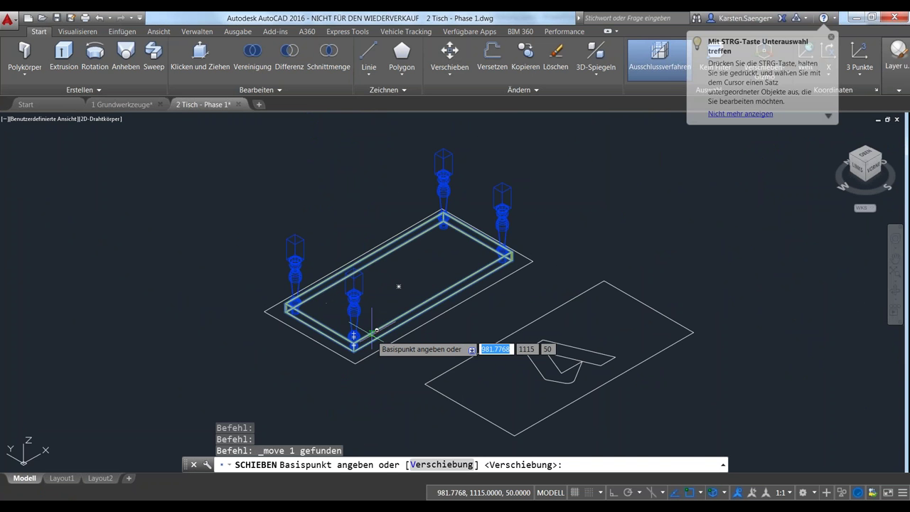
pyautogui.scroll(4, 369, 333)
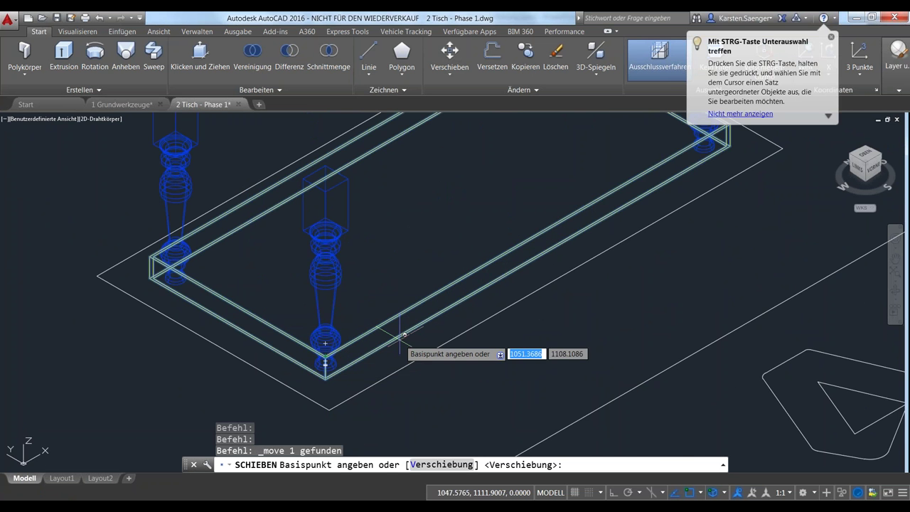
pyautogui.click(326, 377)
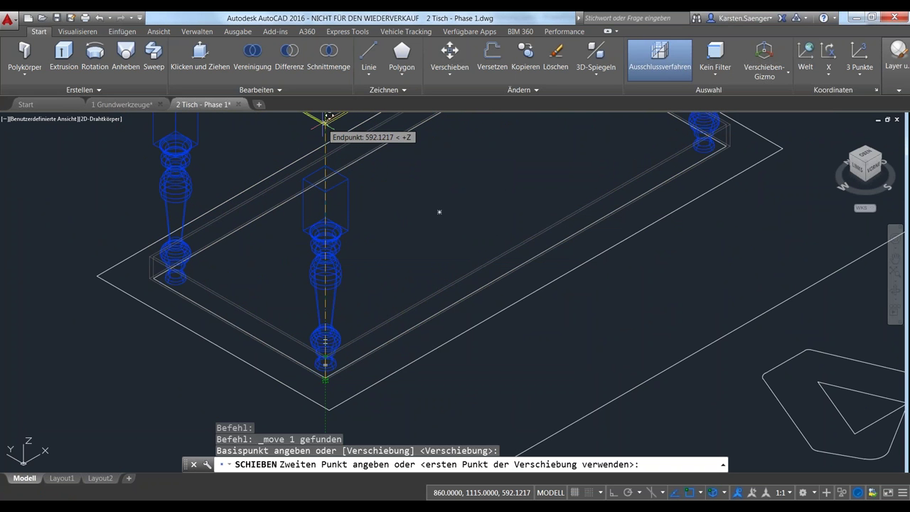
pyautogui.write('430')
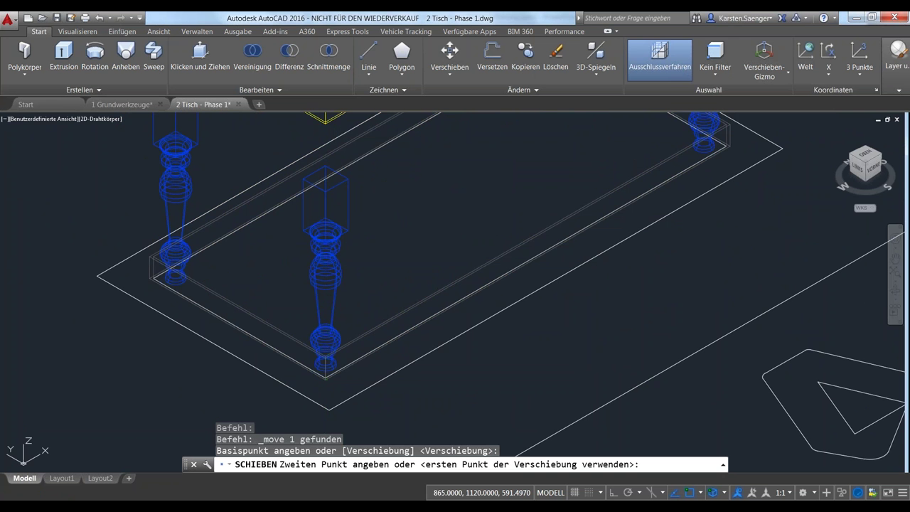
pyautogui.press('Return')
pyautogui.scroll(1, 398, 213)
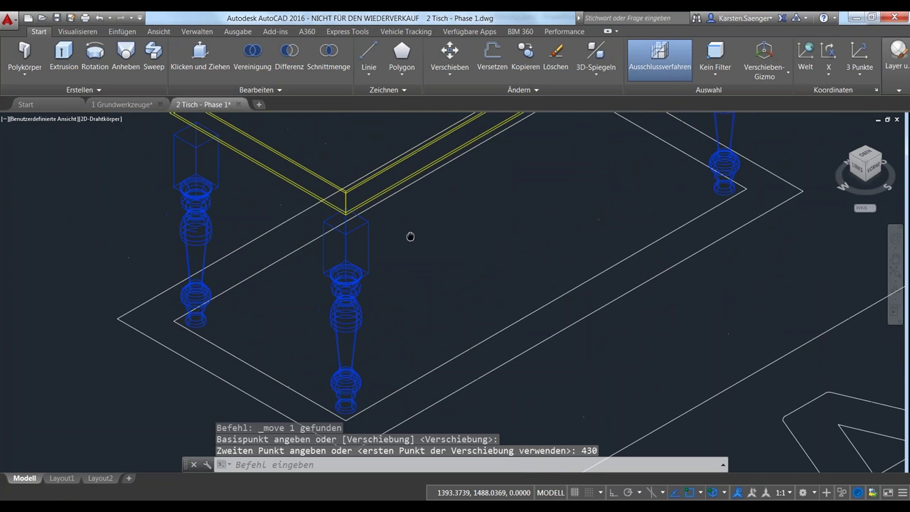
pyautogui.scroll(1, 416, 298)
pyautogui.scroll(1, 426, 334)
pyautogui.scroll(-1, 433, 348)
pyautogui.moveTo(438, 344)
pyautogui.keyDown('shift'); pyautogui.mouseDown(button='middle')
pyautogui.moveTo(356, 294)
pyautogui.moveTo(263, 216)
pyautogui.mouseUp(button='middle'); pyautogui.keyUp('shift')
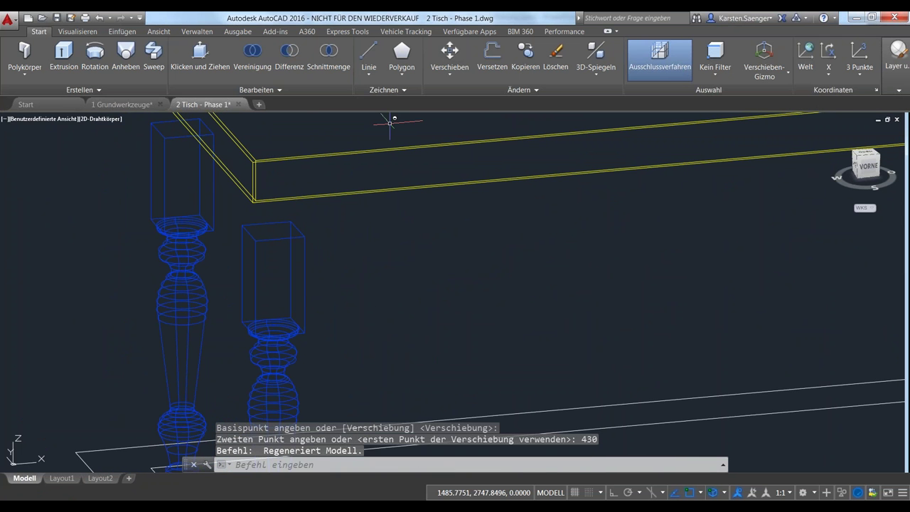
# - Start moving the frame from its corner, then cancel the attempt
pyautogui.click(449, 53)
pyautogui.scroll(1, 256, 160)
pyautogui.scroll(1, 257, 158)
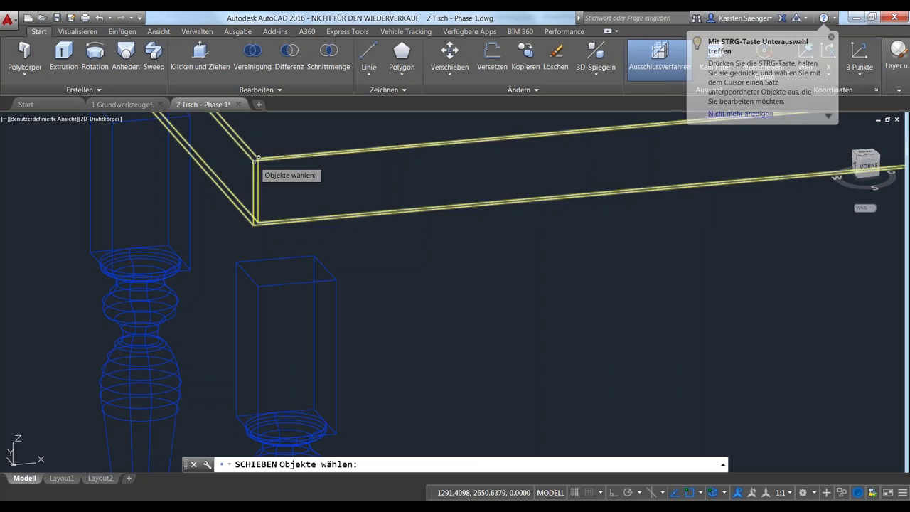
pyautogui.click(255, 165)
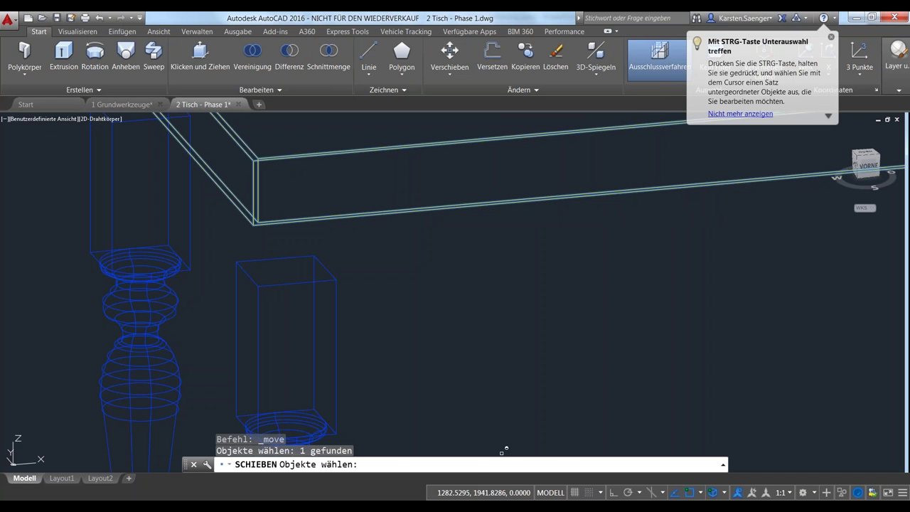
pyautogui.press('Return')
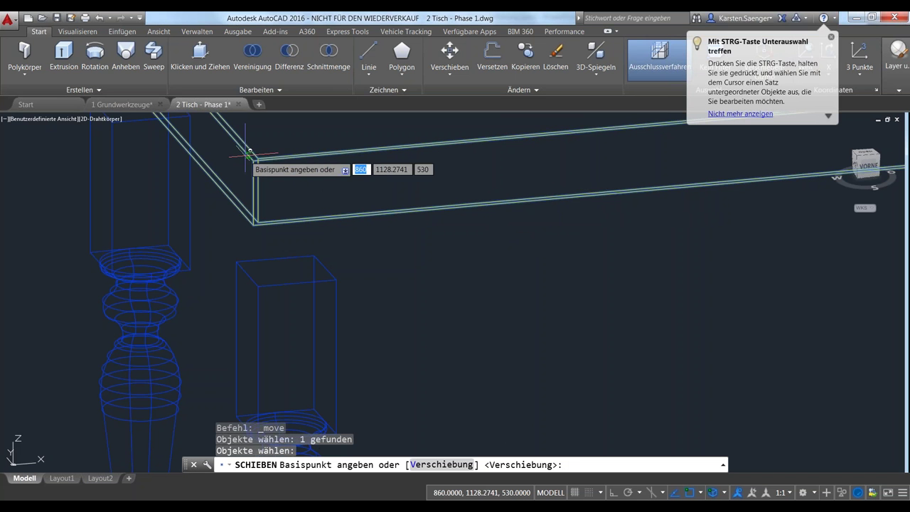
pyautogui.click(256, 157)
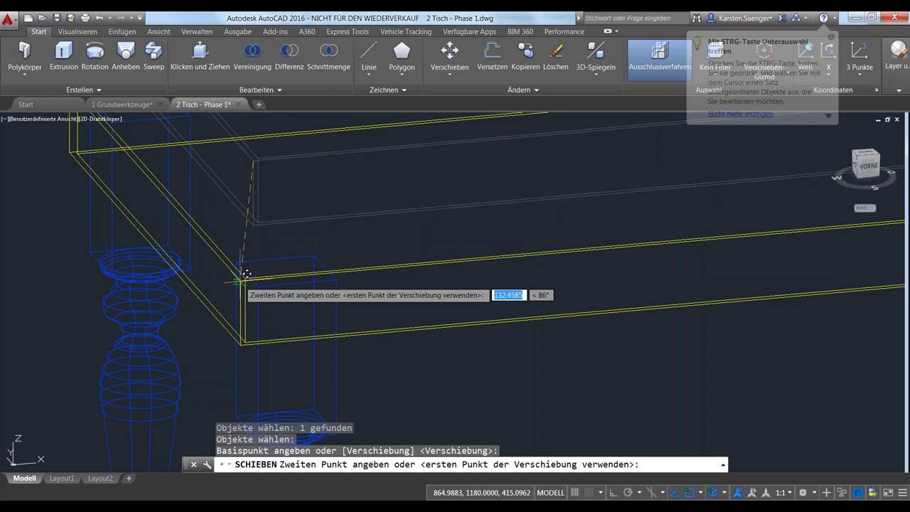
pyautogui.press('Escape')
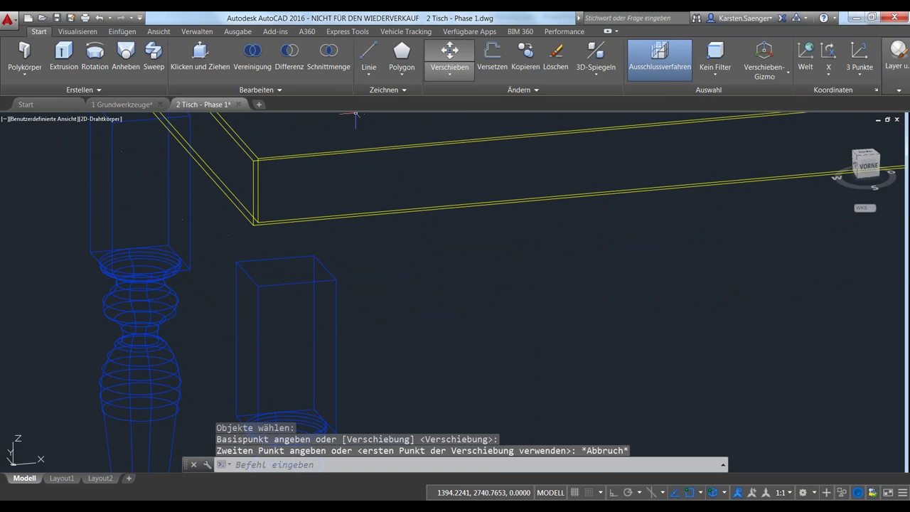
# - Move the frame from its lower corner down onto the leg's square top
pyautogui.click(450, 54)
pyautogui.keyDown('shift'); pyautogui.moveTo(370, 258); pyautogui.dragTo(254, 193, button='middle'); pyautogui.keyUp('shift')
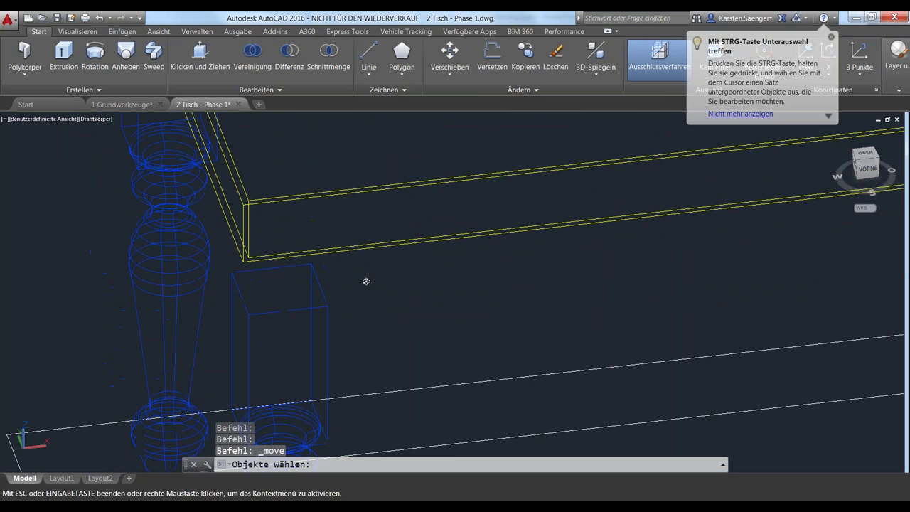
pyautogui.click(261, 201)
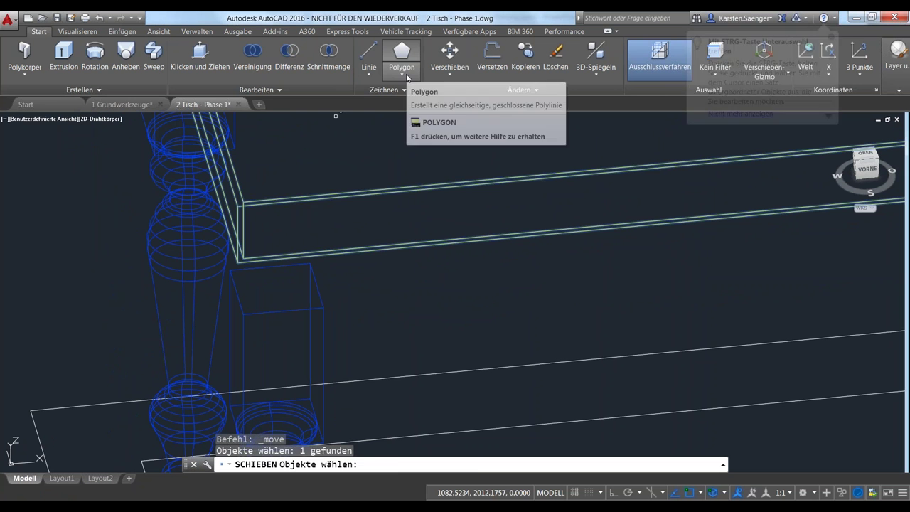
pyautogui.press('Return')
pyautogui.click(243, 204)
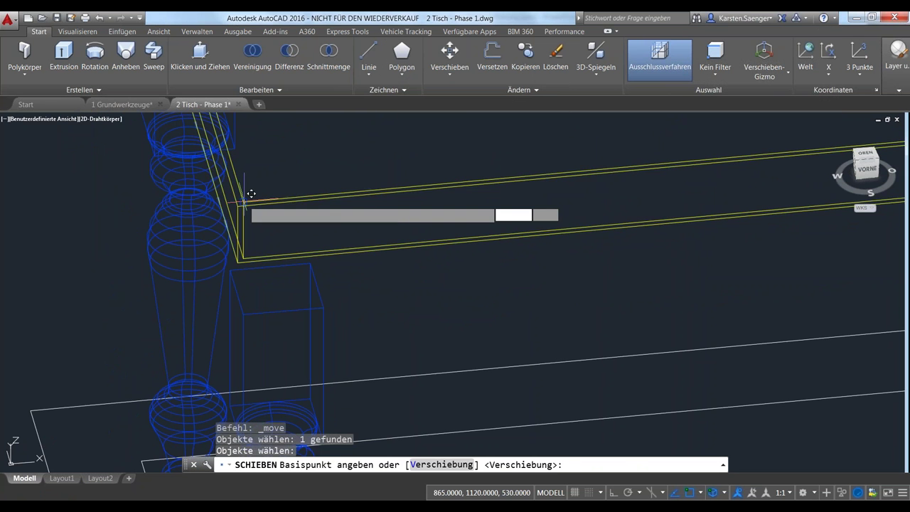
pyautogui.click(245, 307)
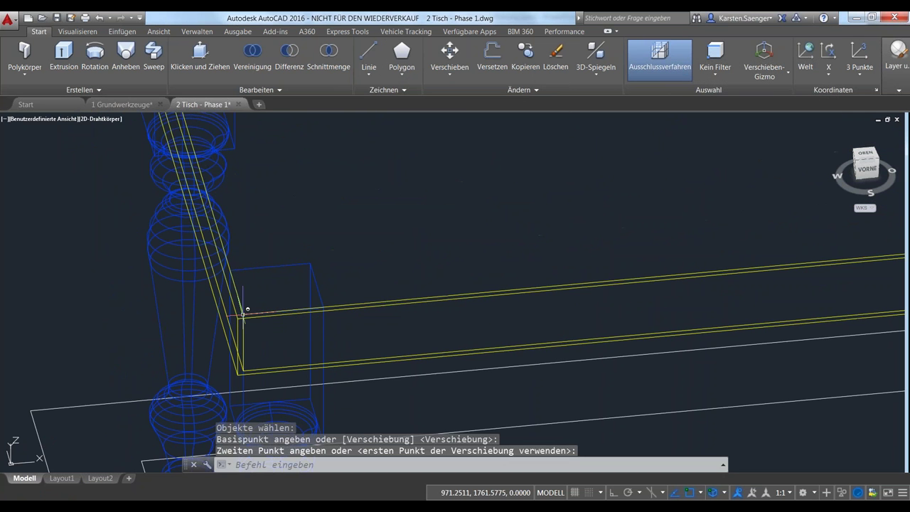
pyautogui.scroll(-2, 596, 266)
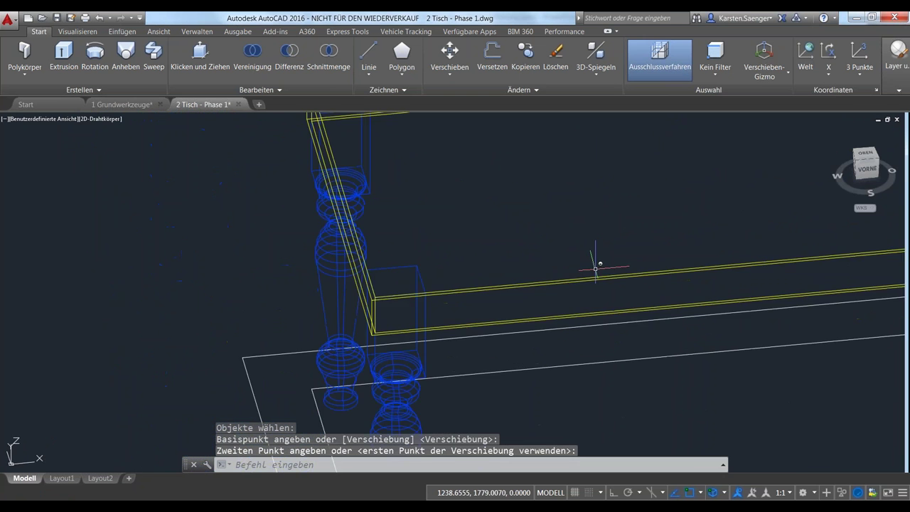
pyautogui.moveTo(593, 260)
pyautogui.keyDown('shift'); pyautogui.mouseDown(button='middle')
pyautogui.moveTo(601, 260)
pyautogui.moveTo(580, 280)
pyautogui.moveTo(570, 258)
pyautogui.moveTo(675, 260)
pyautogui.mouseUp(button='middle'); pyautogui.keyUp('shift')
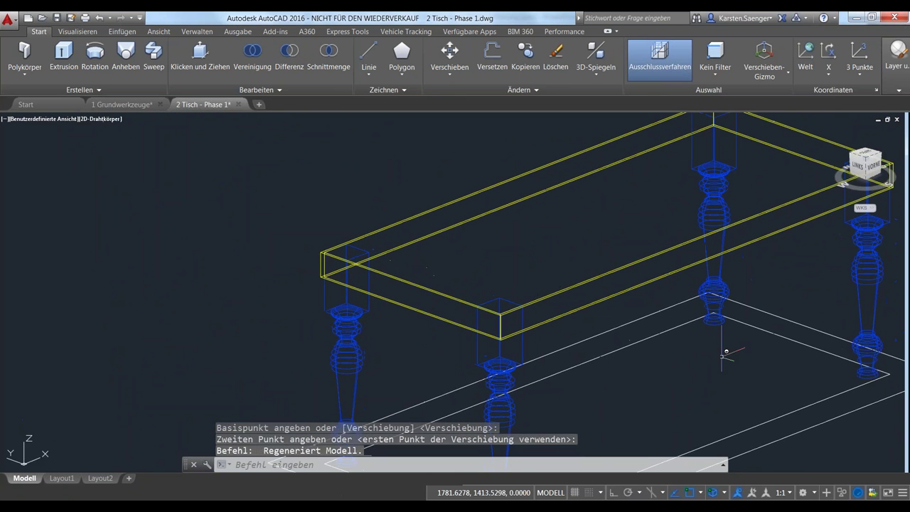
# - Orbit around the table and select the rectangular plate outline beneath it
pyautogui.moveTo(725, 355)
pyautogui.mouseDown(button='middle')
pyautogui.moveTo(671, 325)
pyautogui.moveTo(616, 276)
pyautogui.mouseUp(button='middle')
pyautogui.moveTo(571, 392)
pyautogui.mouseDown(button='middle')
pyautogui.moveTo(536, 311)
pyautogui.moveTo(558, 361)
pyautogui.moveTo(551, 362)
pyautogui.mouseUp(button='middle')
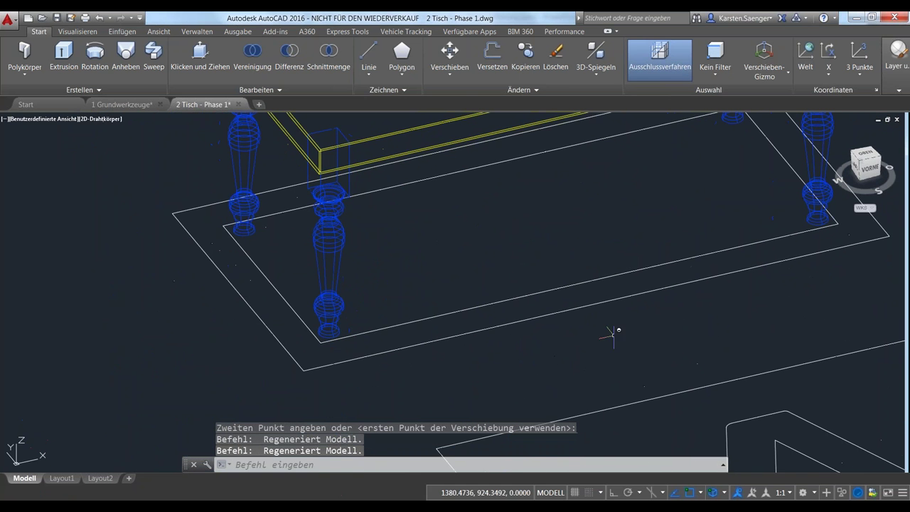
pyautogui.keyDown('shift'); pyautogui.moveTo(678, 329); pyautogui.dragTo(578, 359, button='middle'); pyautogui.keyUp('shift')
pyautogui.scroll(-3, 650, 315)
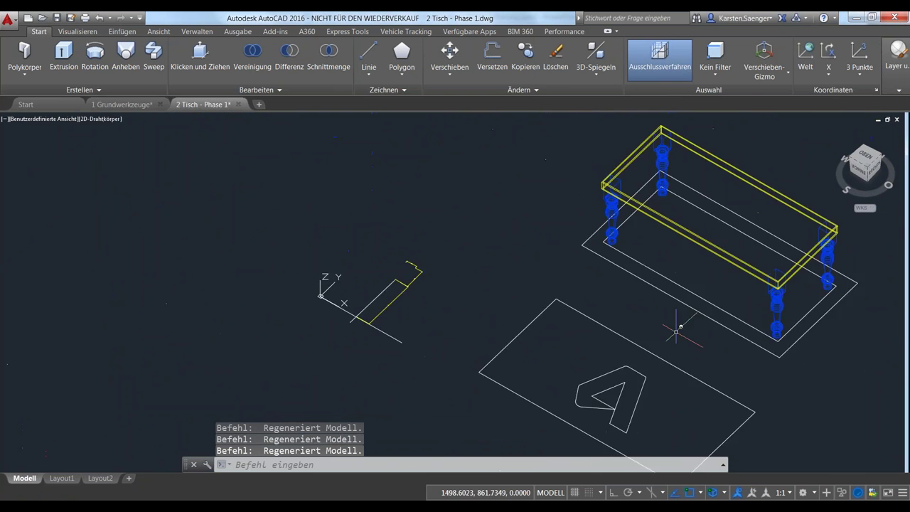
pyautogui.scroll(-2, 676, 331)
pyautogui.moveTo(605, 328)
pyautogui.keyDown('shift'); pyautogui.mouseDown(button='middle')
pyautogui.moveTo(507, 334)
pyautogui.moveTo(451, 321)
pyautogui.moveTo(513, 326)
pyautogui.mouseUp(button='middle'); pyautogui.keyUp('shift')
pyautogui.click(532, 319)
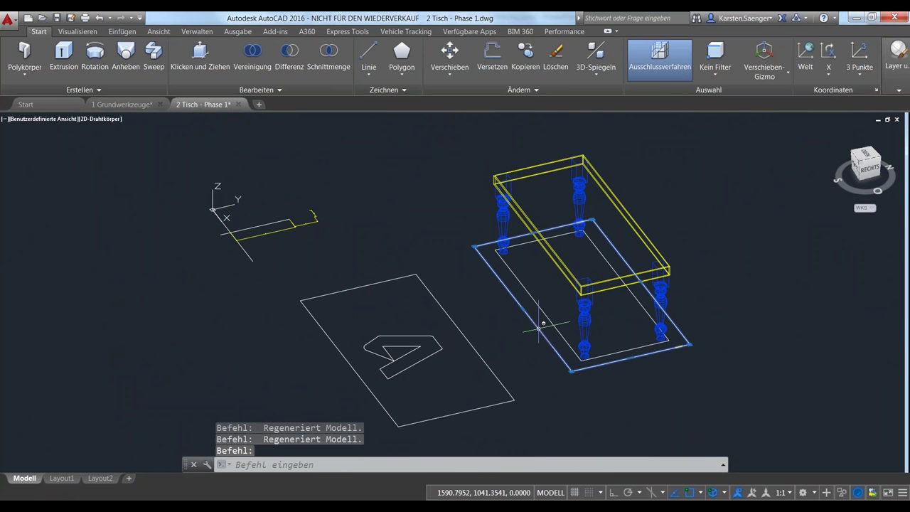
pyautogui.moveTo(550, 382); pyautogui.dragTo(449, 376, button='middle')
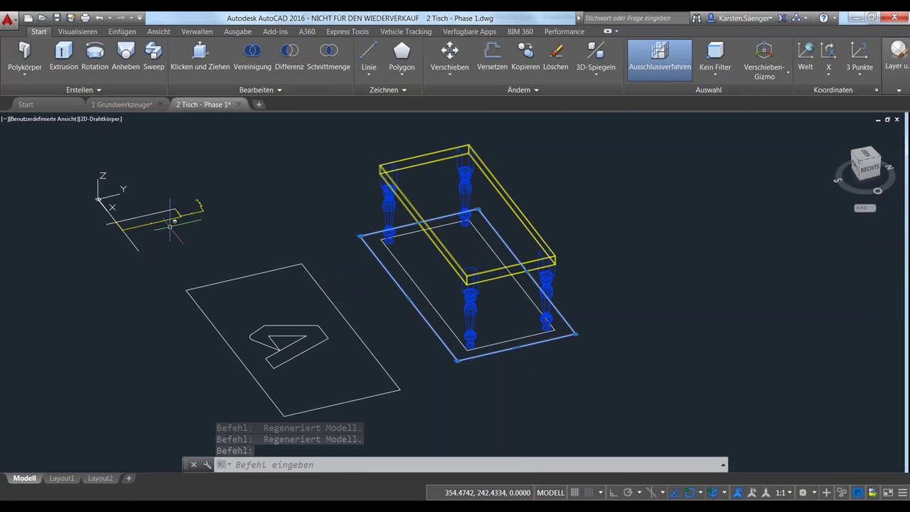
pyautogui.scroll(2, 164, 221)
pyautogui.scroll(2, 164, 222)
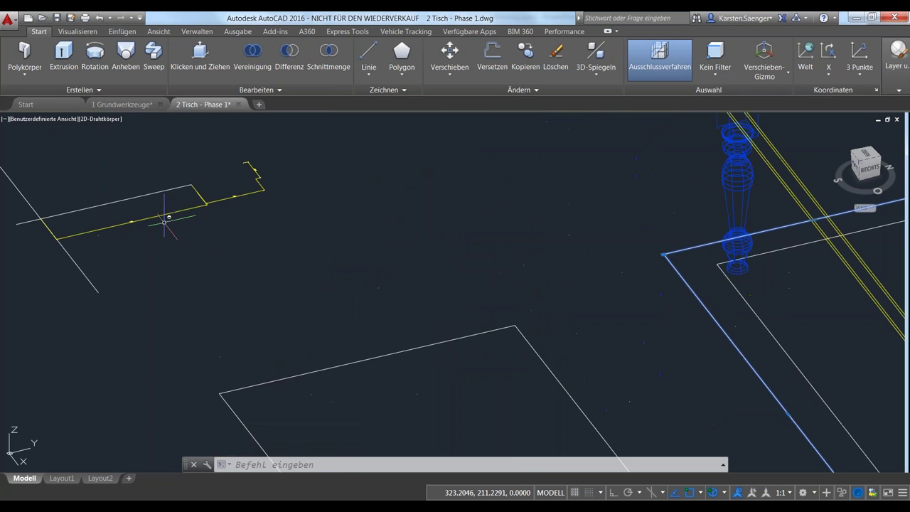
pyautogui.scroll(-4, 165, 221)
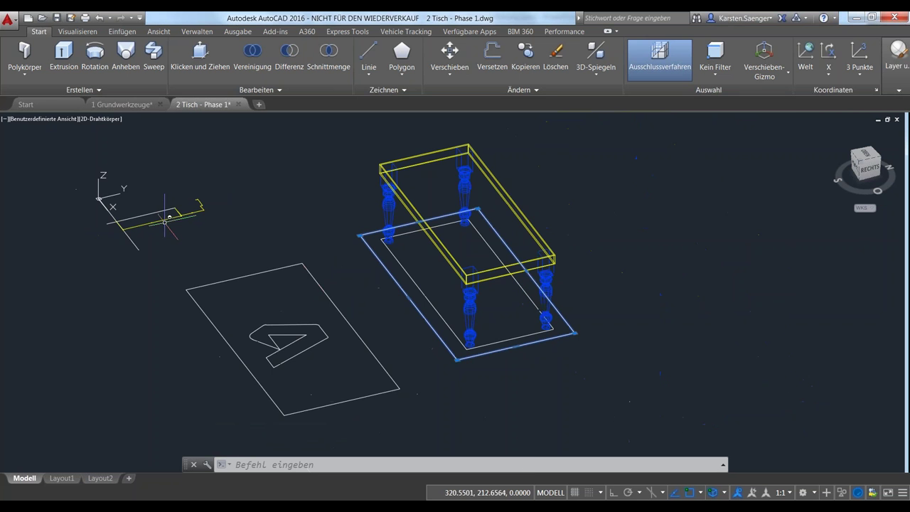
# - Move the plate outline up 430 units and orbit to check its height
pyautogui.click(443, 57)
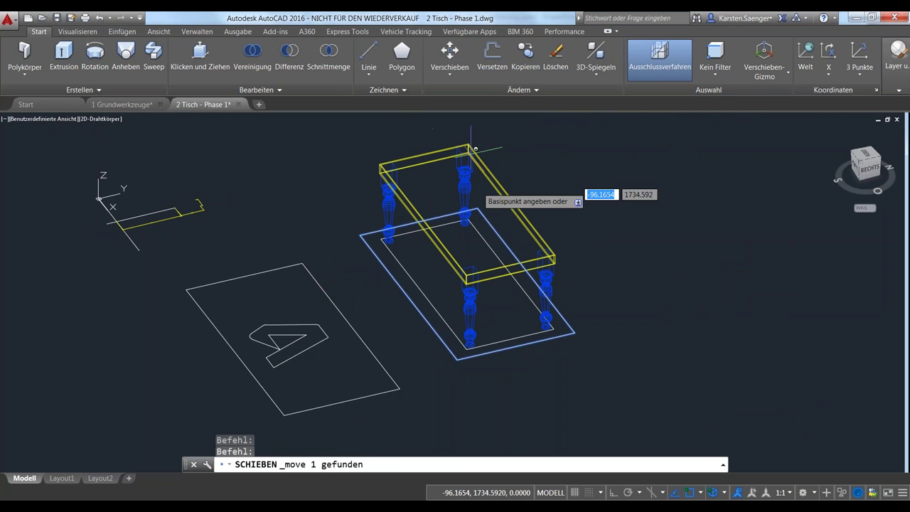
pyautogui.click(457, 361)
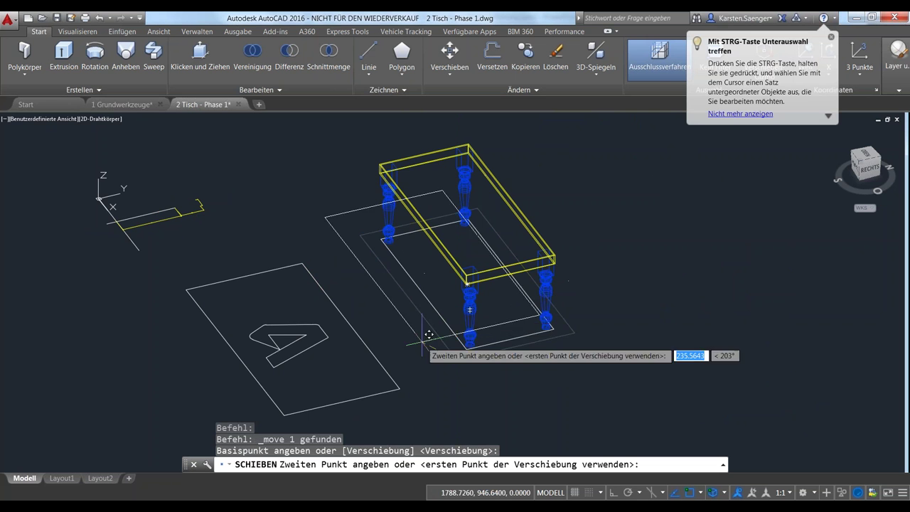
pyautogui.write('430')
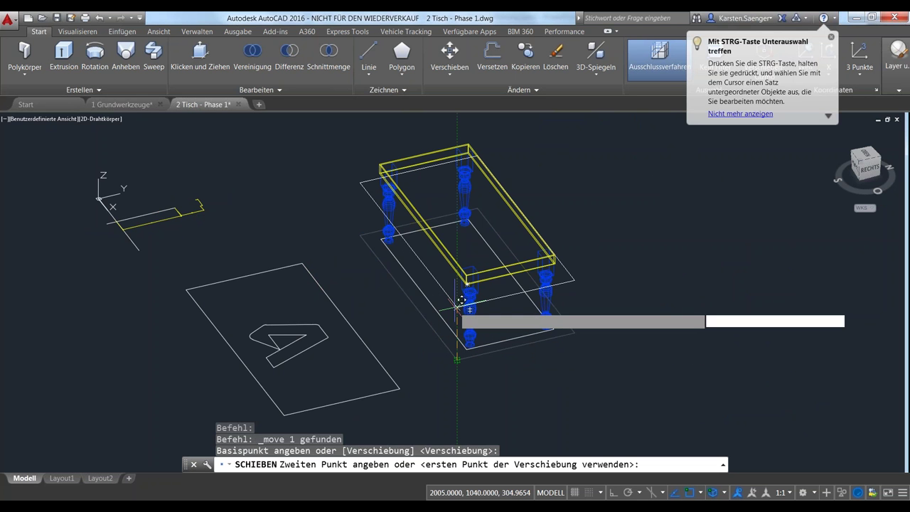
pyautogui.press('Return')
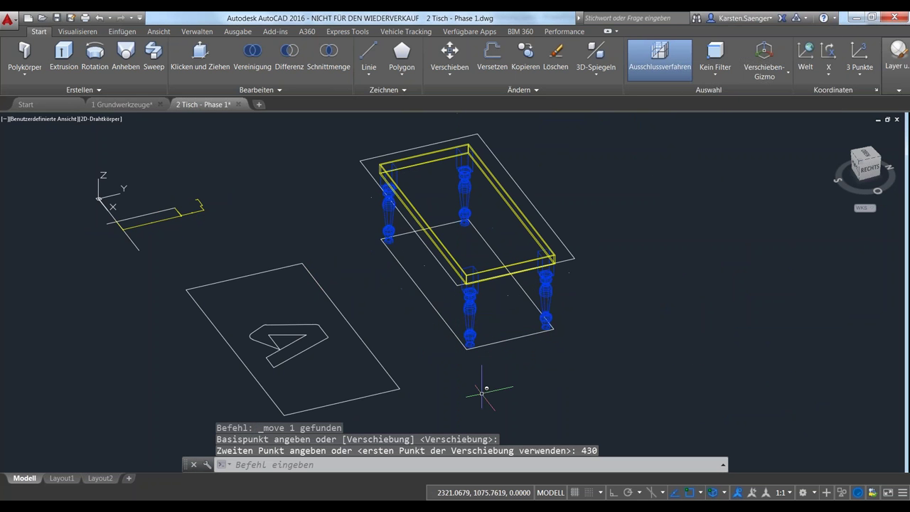
pyautogui.keyDown('shift'); pyautogui.moveTo(430, 359); pyautogui.dragTo(527, 306, button='middle'); pyautogui.keyUp('shift')
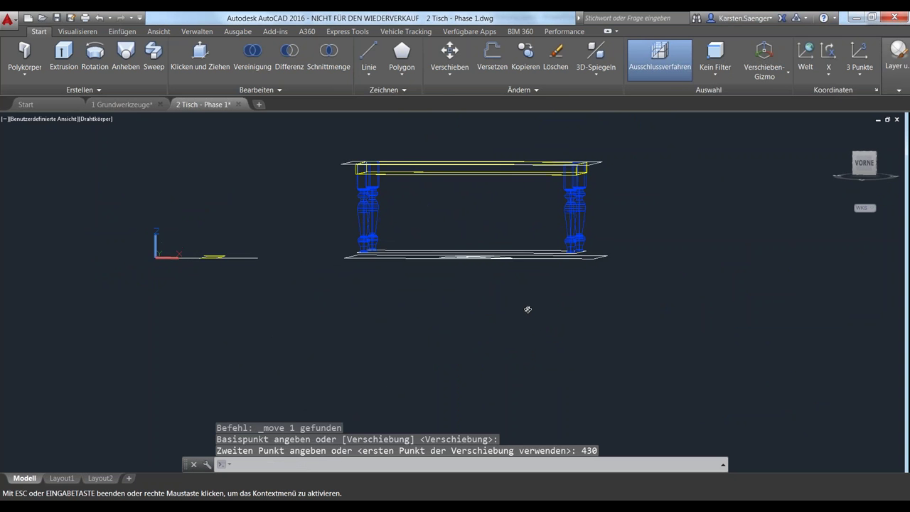
pyautogui.moveTo(527, 306)
pyautogui.keyDown('shift'); pyautogui.mouseDown(button='middle')
pyautogui.moveTo(477, 325)
pyautogui.moveTo(398, 270)
pyautogui.mouseUp(button='middle'); pyautogui.keyUp('shift')
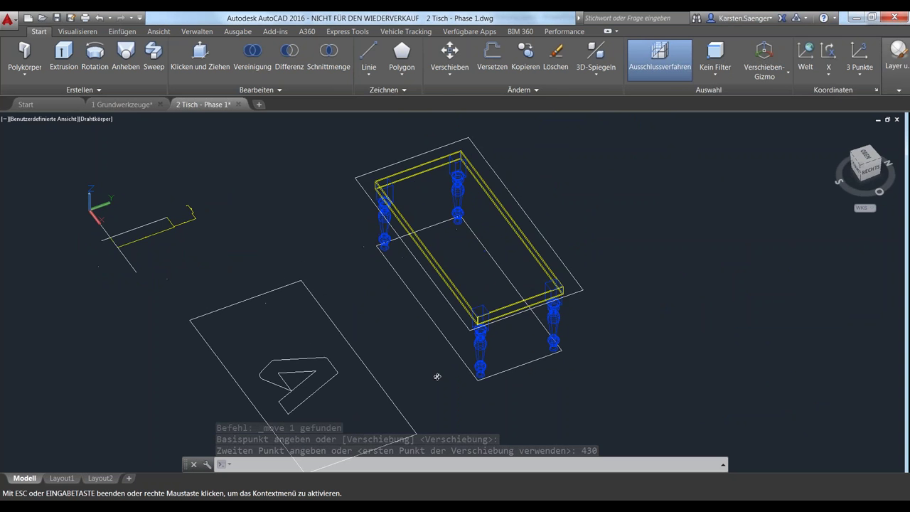
# - Extrude the raised tabletop outline 30 units into a solid slab
pyautogui.click(64, 56)
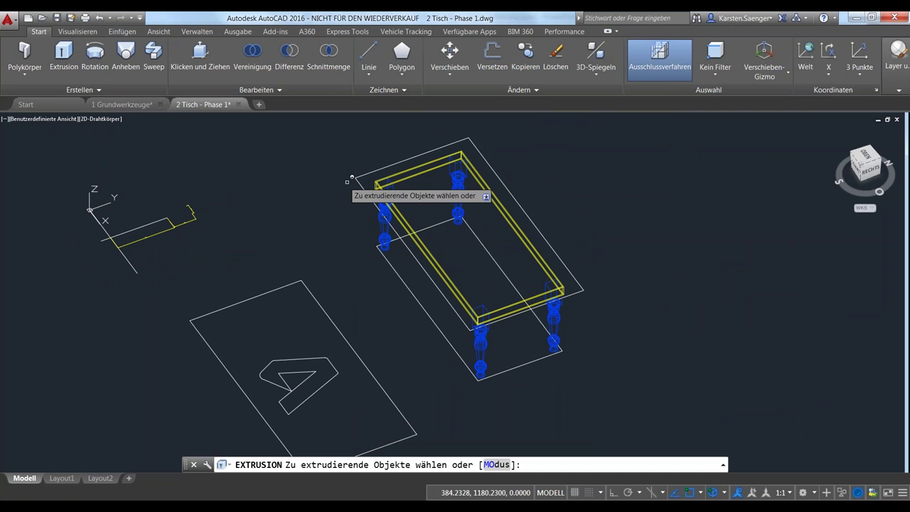
pyautogui.click(359, 180)
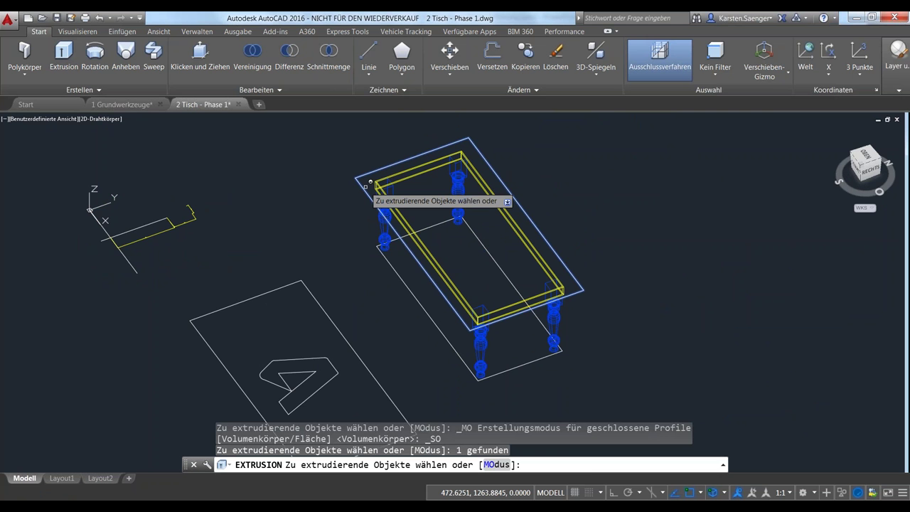
pyautogui.write('30')
pyautogui.press('Return')
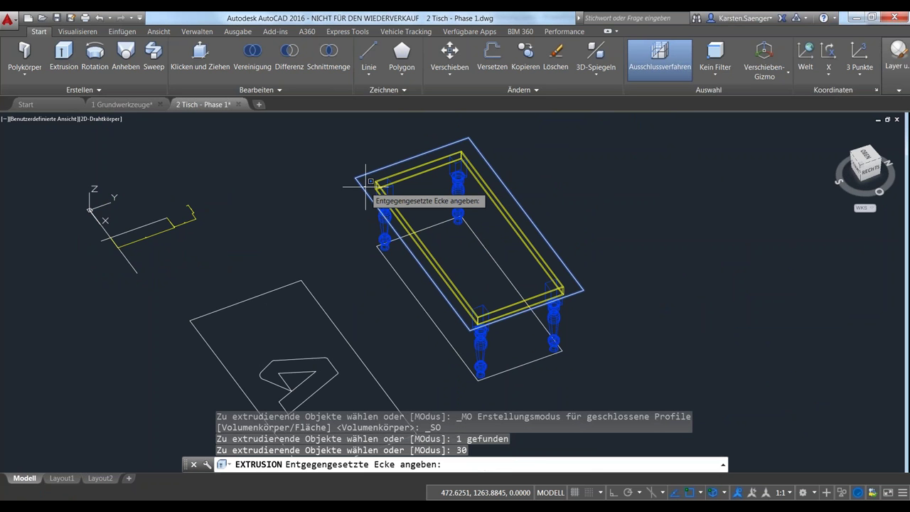
pyautogui.press('Return')
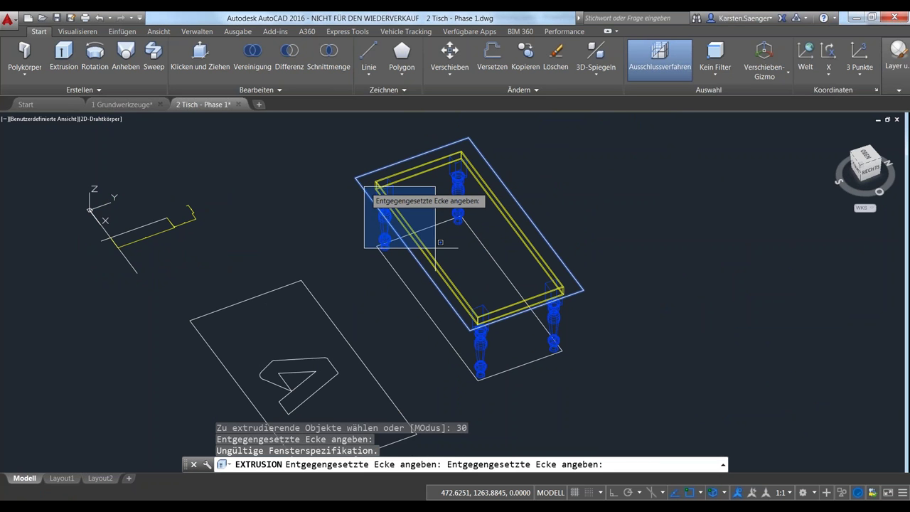
pyautogui.press('Escape')
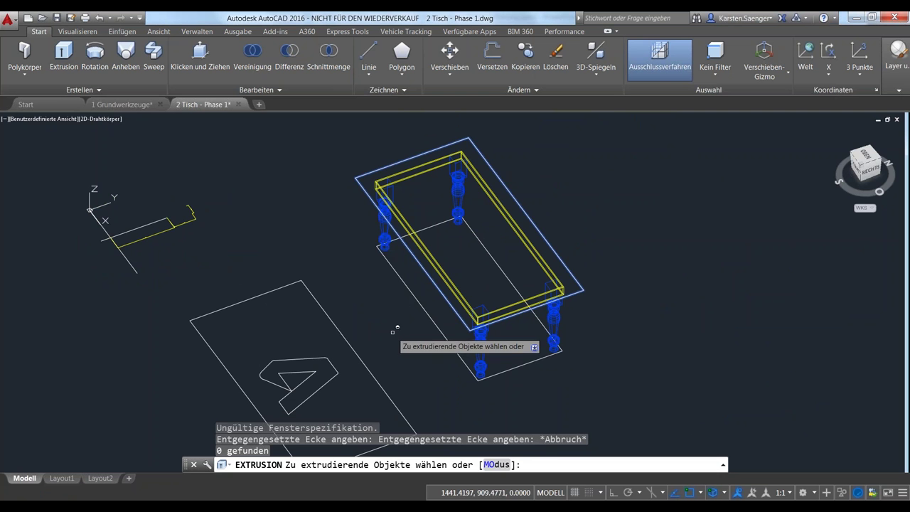
pyautogui.keyDown('shift'); pyautogui.moveTo(393, 330); pyautogui.dragTo(419, 277, button='middle'); pyautogui.keyUp('shift')
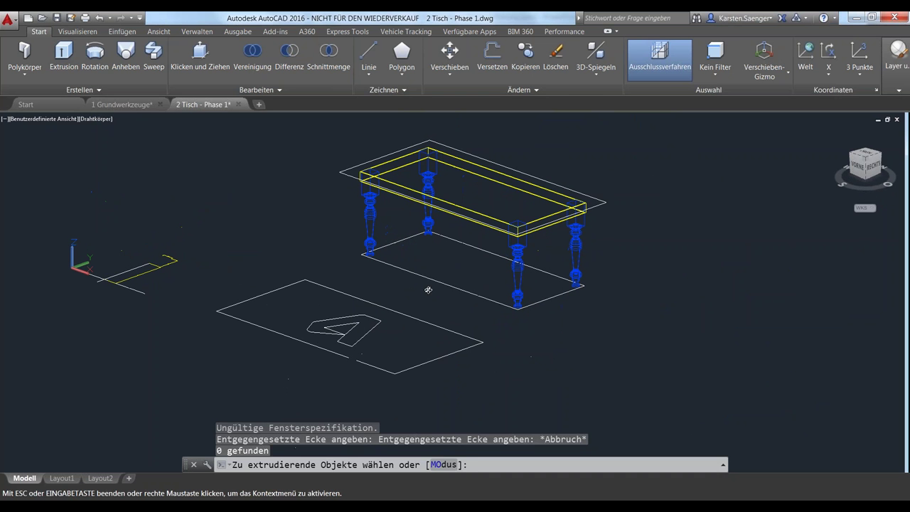
pyautogui.click(344, 172)
pyautogui.press('Return')
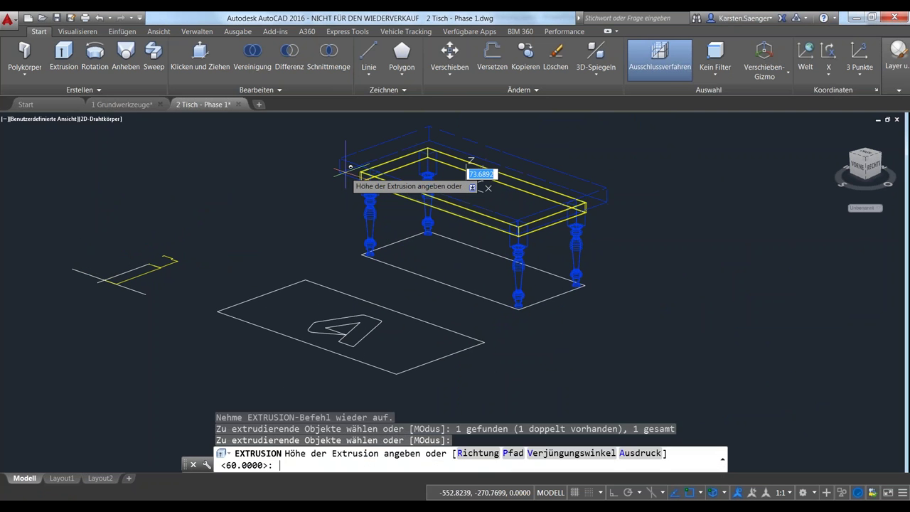
pyautogui.press('Return')
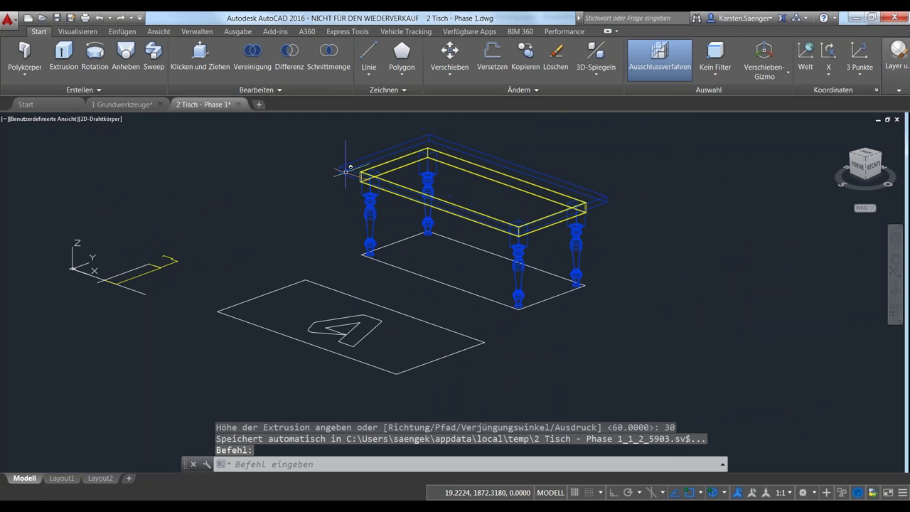
# - Put the tabletop solid on the Tischplatte layer through Properties
pyautogui.click(521, 238)
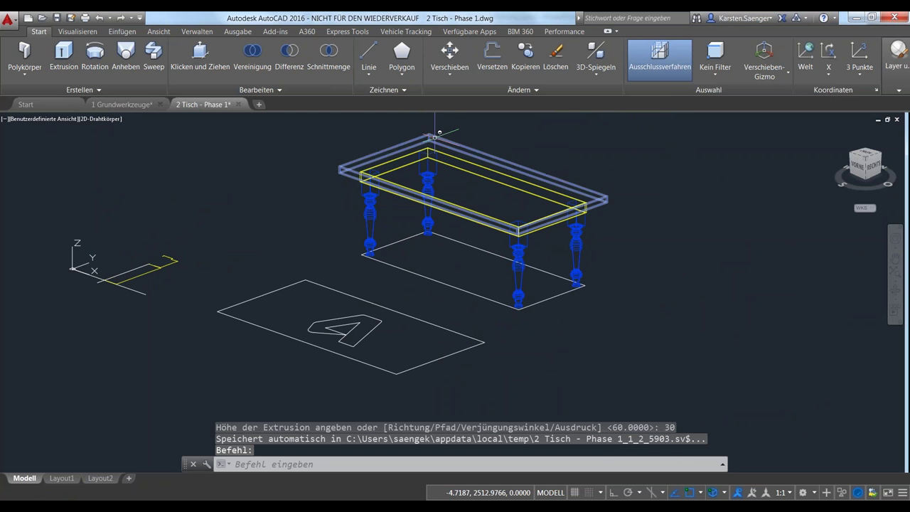
pyautogui.hotkey('ctrl', '1')
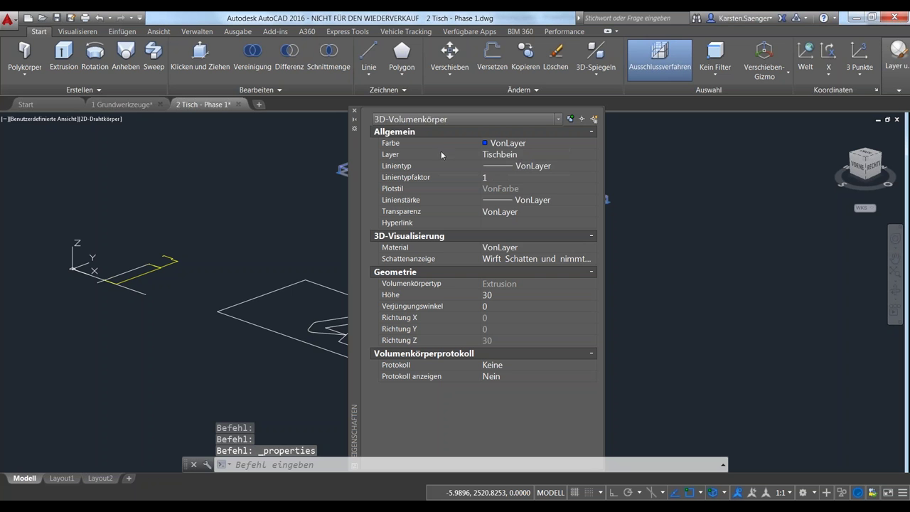
pyautogui.click(523, 154)
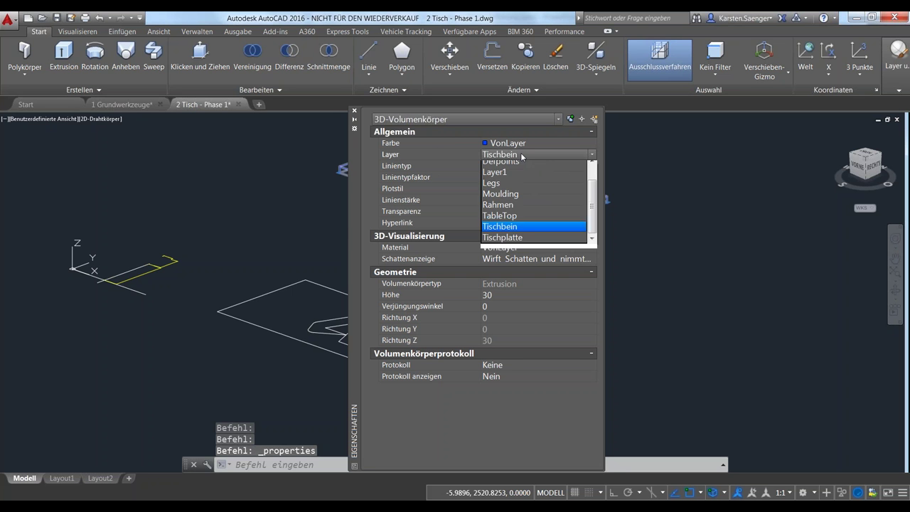
pyautogui.click(513, 241)
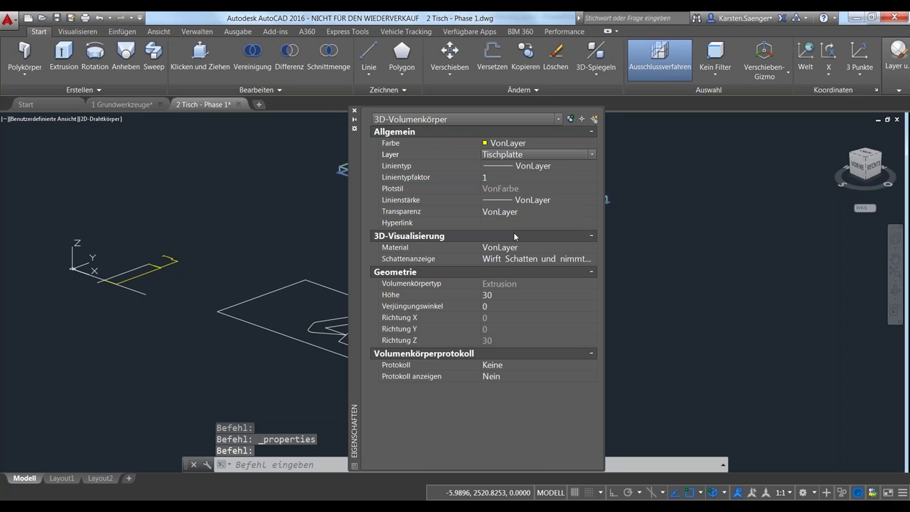
pyautogui.click(354, 110)
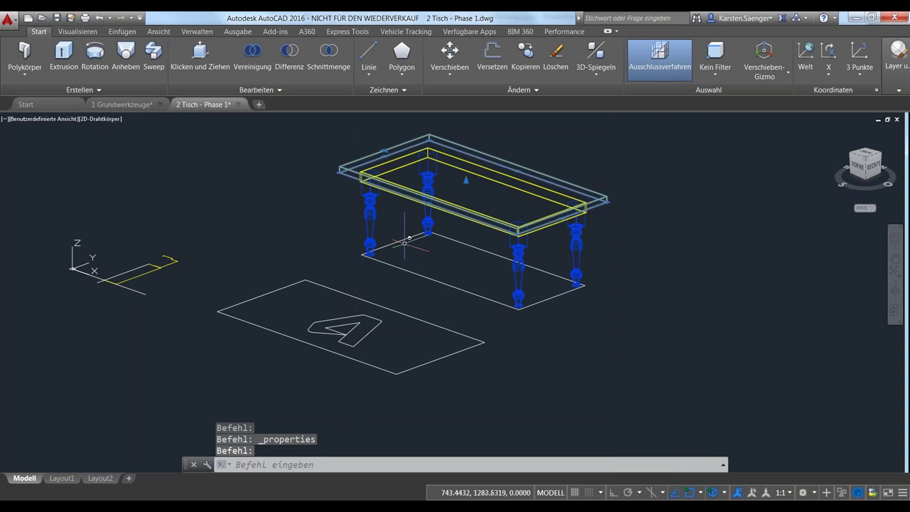
pyautogui.press('Escape')
pyautogui.moveTo(416, 277)
pyautogui.keyDown('shift'); pyautogui.mouseDown(button='middle')
pyautogui.moveTo(473, 236)
pyautogui.moveTo(527, 237)
pyautogui.moveTo(491, 286)
pyautogui.moveTo(443, 290)
pyautogui.mouseUp(button='middle'); pyautogui.keyUp('shift')
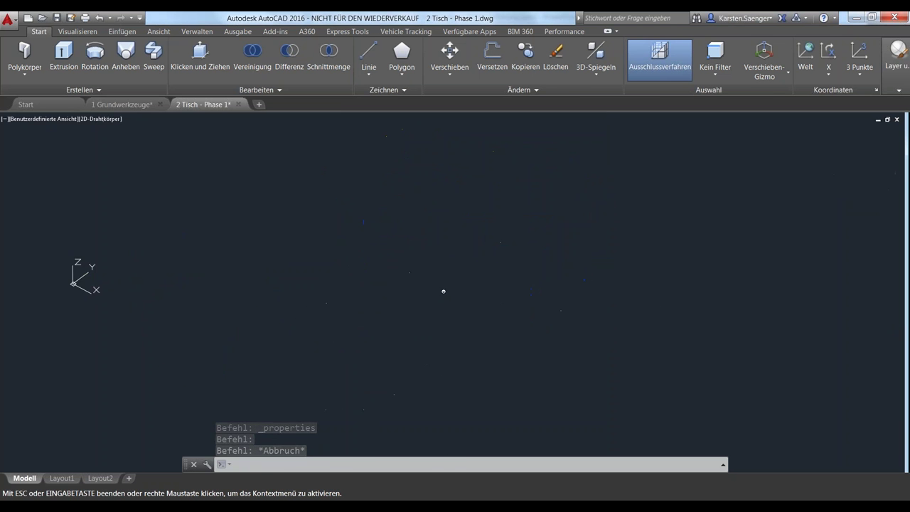
pyautogui.click(101, 119)
pyautogui.click(125, 180)
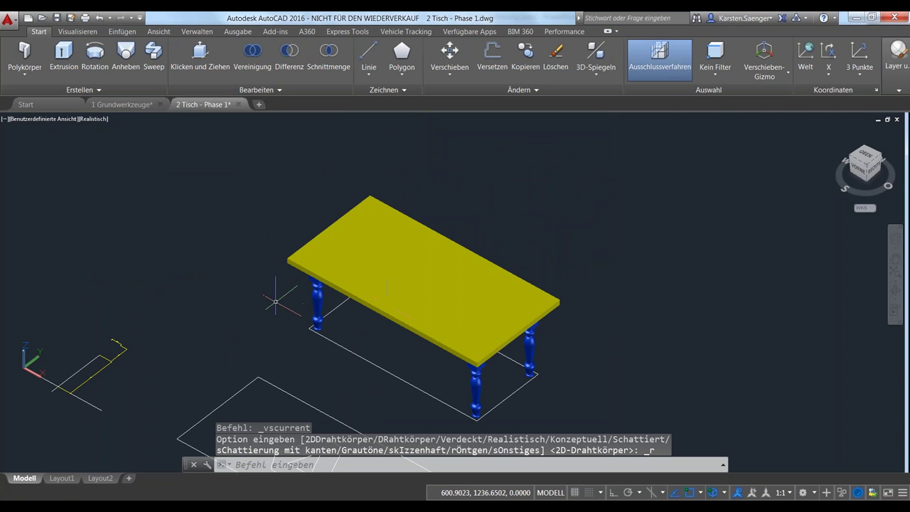
pyautogui.moveTo(275, 302)
pyautogui.keyDown('shift'); pyautogui.mouseDown(button='middle')
pyautogui.moveTo(423, 236)
pyautogui.moveTo(433, 252)
pyautogui.moveTo(269, 278)
pyautogui.moveTo(247, 258)
pyautogui.mouseUp(button='middle'); pyautogui.keyUp('shift')
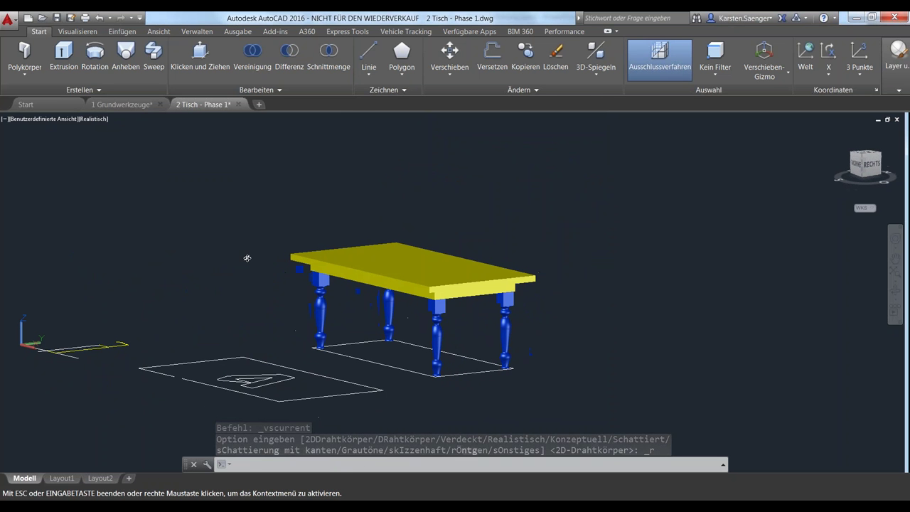
pyautogui.click(93, 119)
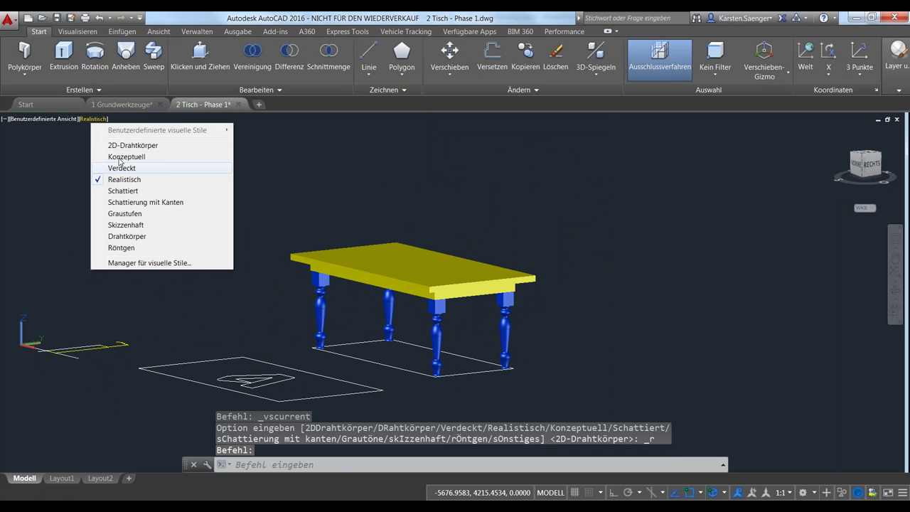
pyautogui.click(121, 145)
pyautogui.moveTo(328, 318)
pyautogui.keyDown('shift'); pyautogui.mouseDown(button='middle')
pyautogui.moveTo(355, 284)
pyautogui.moveTo(321, 202)
pyautogui.mouseUp(button='middle'); pyautogui.keyUp('shift')
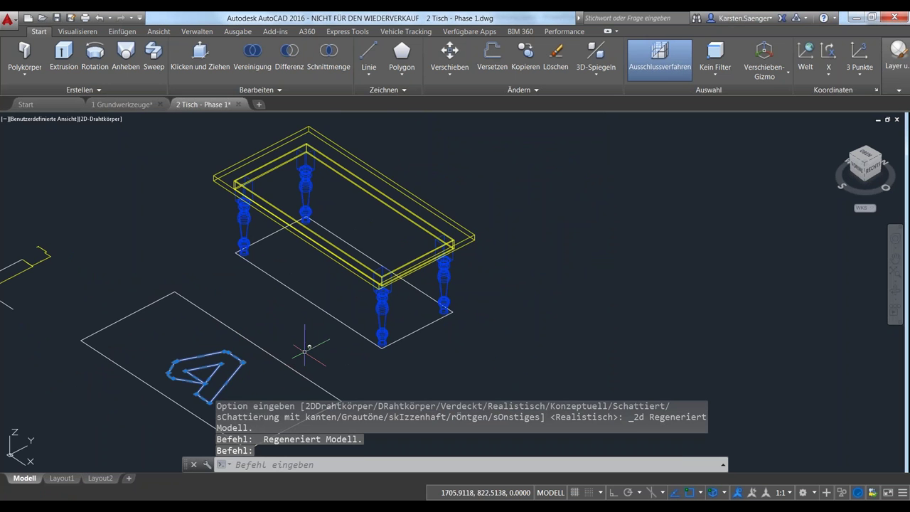
pyautogui.scroll(-2, 305, 350)
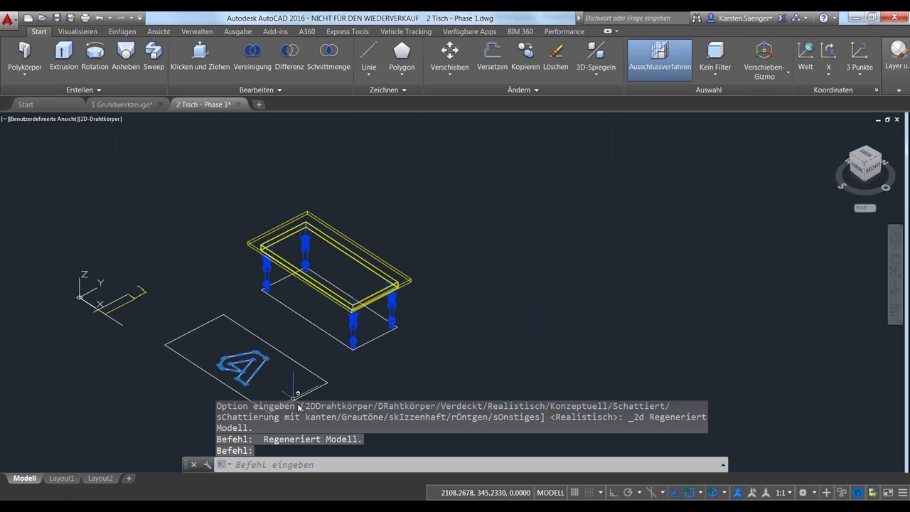
pyautogui.moveTo(299, 407); pyautogui.dragTo(313, 341, button='middle')
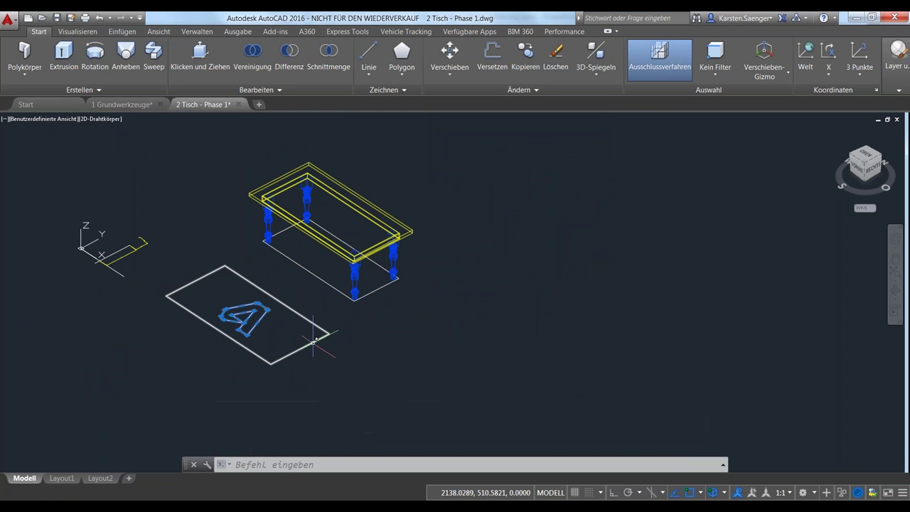
# - Move the A logo plate to a new point and orbit to check its position
pyautogui.click(313, 341)
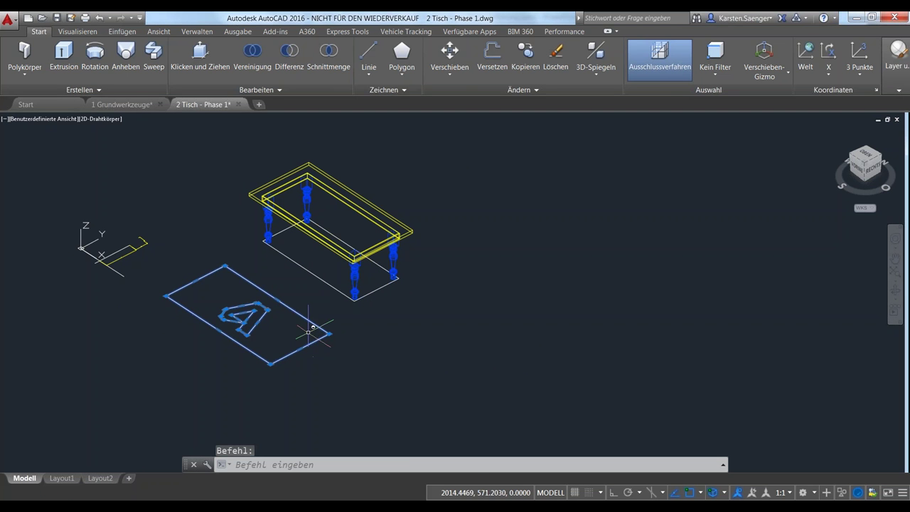
pyautogui.click(449, 53)
pyautogui.moveTo(331, 260); pyautogui.dragTo(314, 290, button='middle')
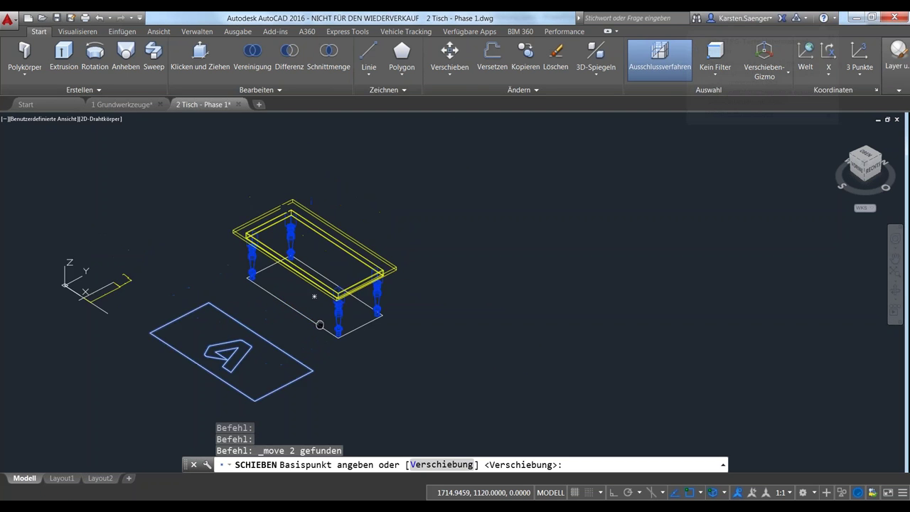
pyautogui.click(252, 403)
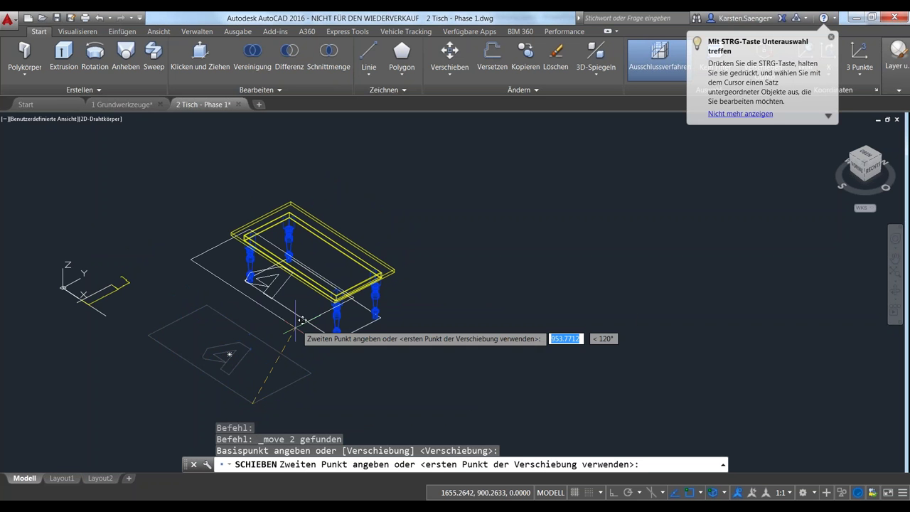
pyautogui.scroll(3, 341, 295)
pyautogui.scroll(5, 284, 328)
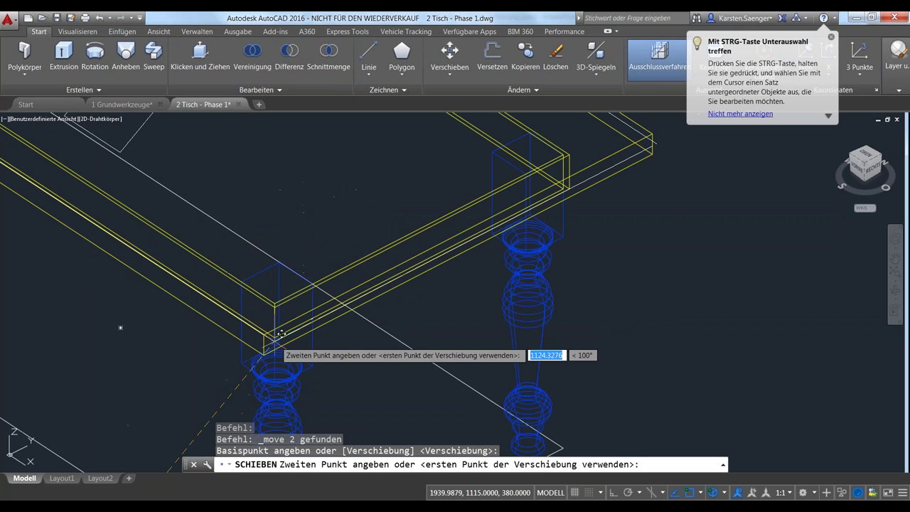
pyautogui.click(276, 339)
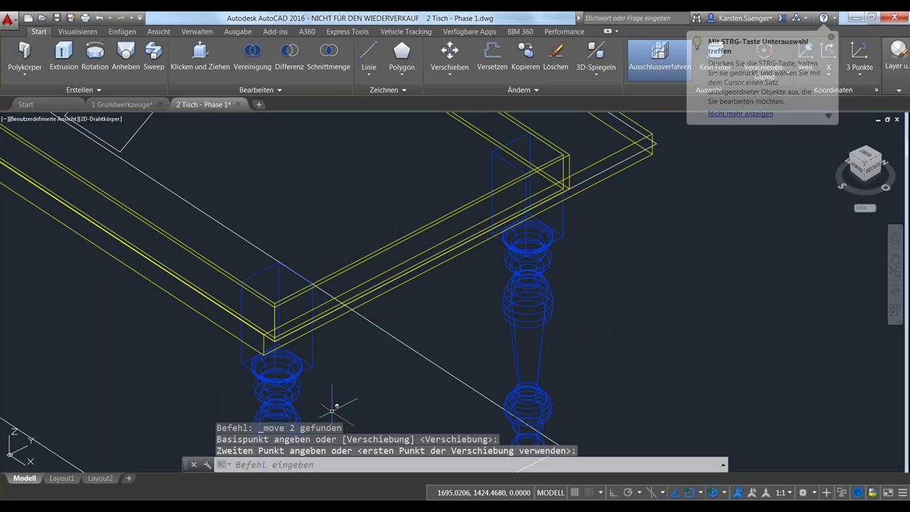
pyautogui.scroll(-4, 341, 378)
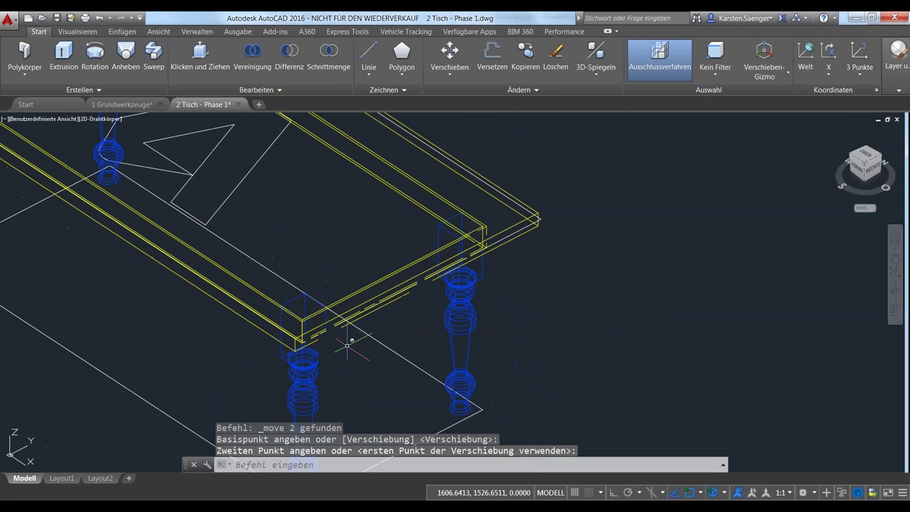
pyautogui.moveTo(261, 348)
pyautogui.keyDown('shift'); pyautogui.mouseDown(button='middle')
pyautogui.moveTo(302, 287)
pyautogui.moveTo(260, 326)
pyautogui.mouseUp(button='middle'); pyautogui.keyUp('shift')
# - Undo the move with Ctrl+Z so the plate returns beside the table
pyautogui.hotkey('ctrl', 'z')
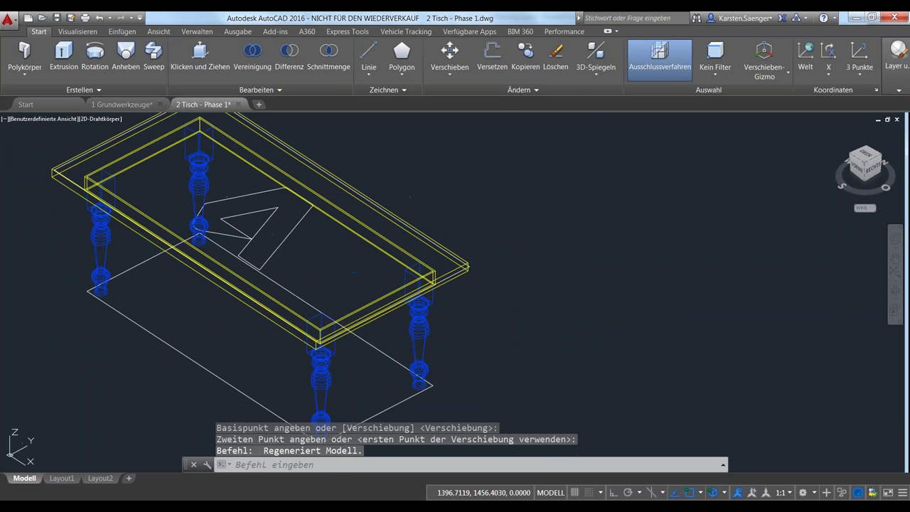
pyautogui.hotkey('ctrl', 'z')
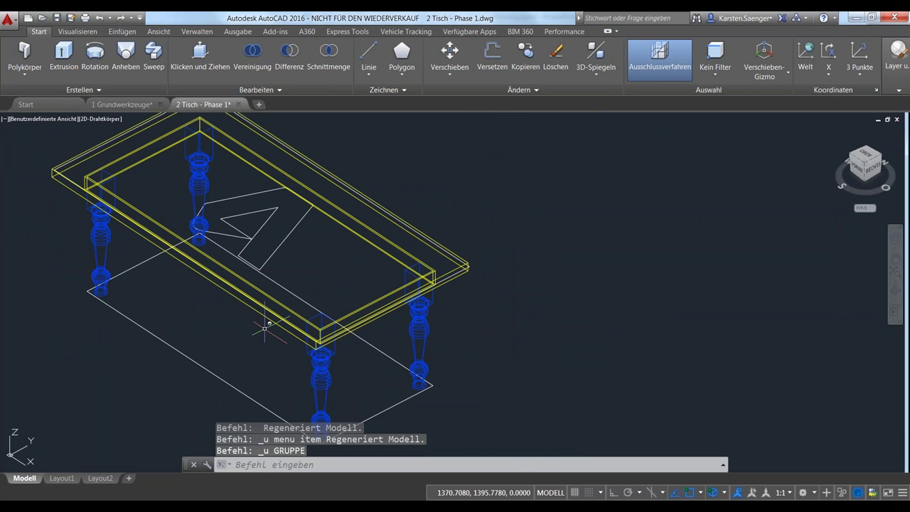
pyautogui.hotkey('ctrl', 'z')
pyautogui.hotkey('ctrl', 'z')
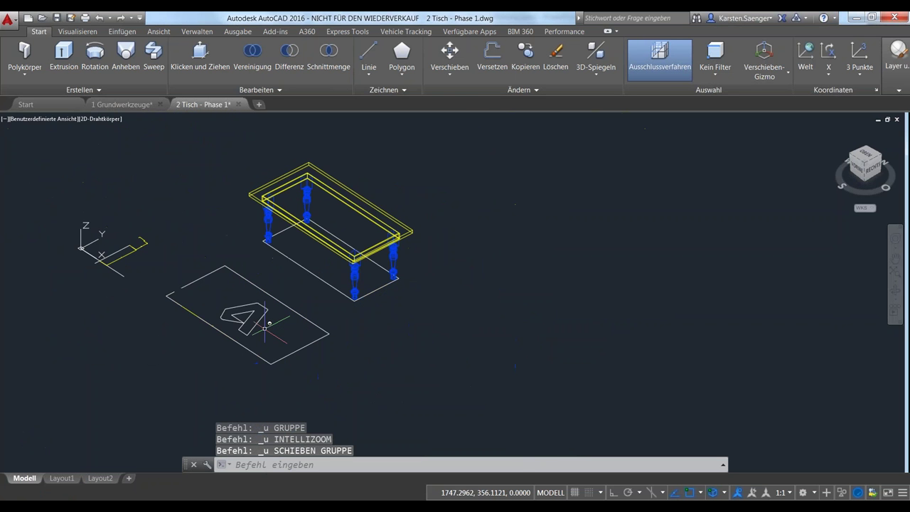
# - Move the window-selected A plate from its corner onto the tabletop corner
pyautogui.click(300, 372)
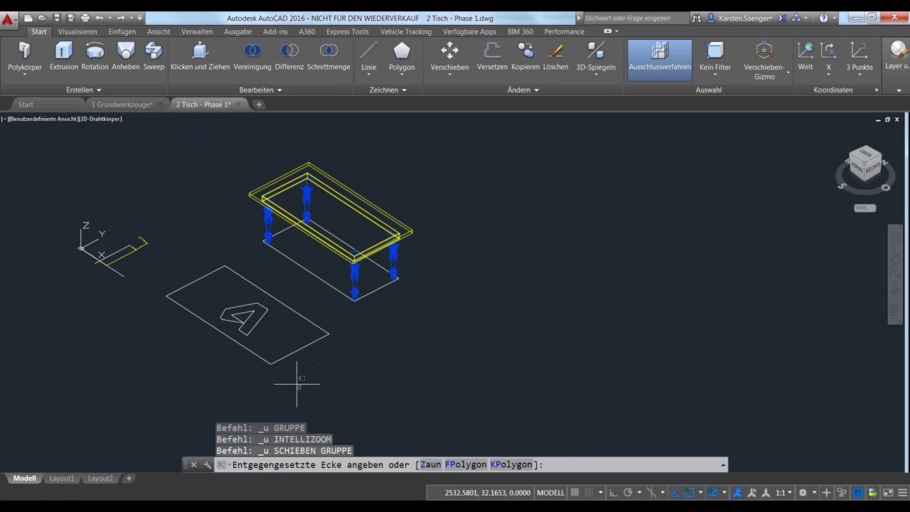
pyautogui.click(209, 306)
pyautogui.moveTo(294, 290); pyautogui.dragTo(263, 320, button='middle')
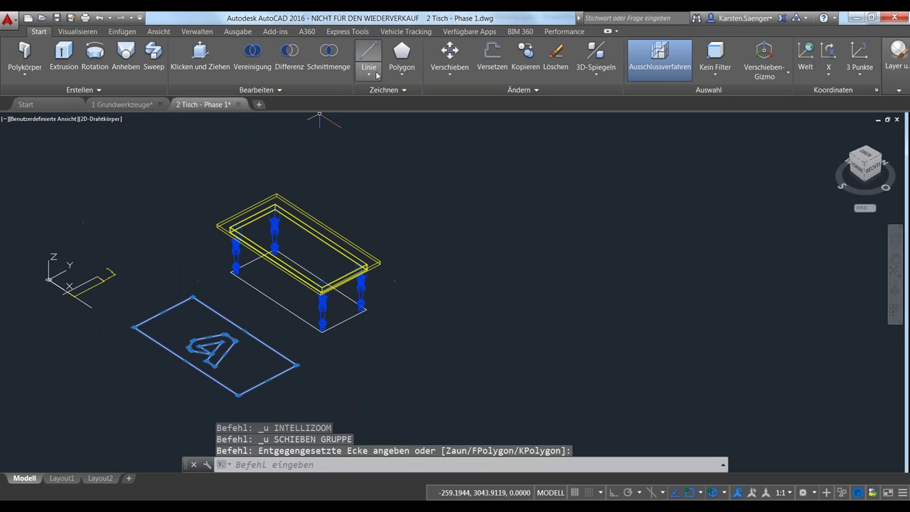
pyautogui.click(448, 53)
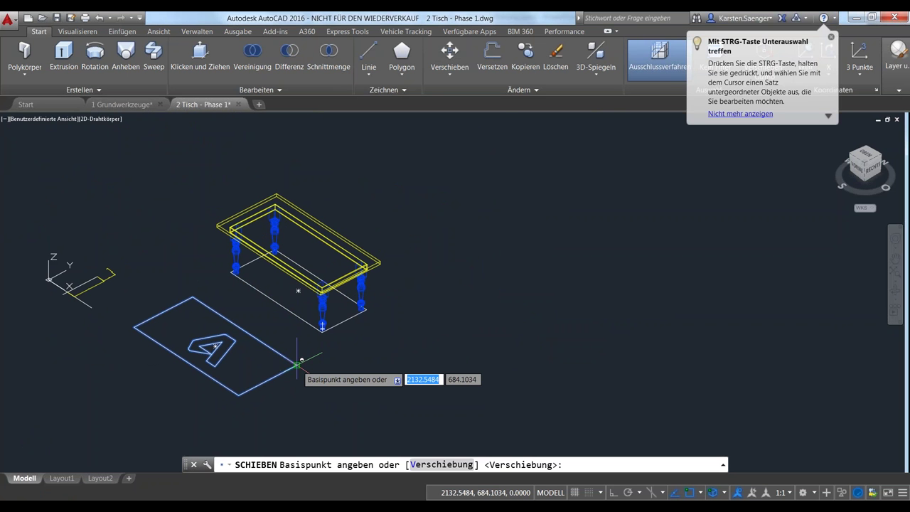
pyautogui.click(297, 365)
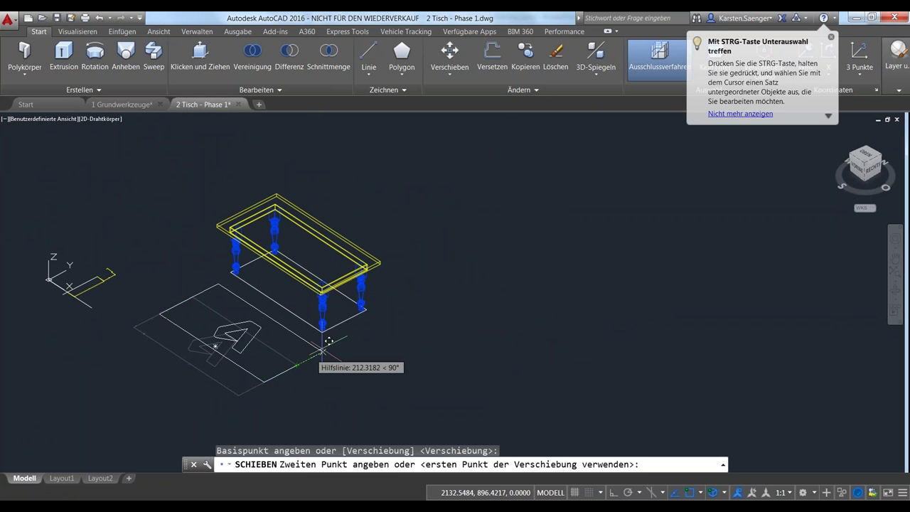
pyautogui.scroll(3, 293, 324)
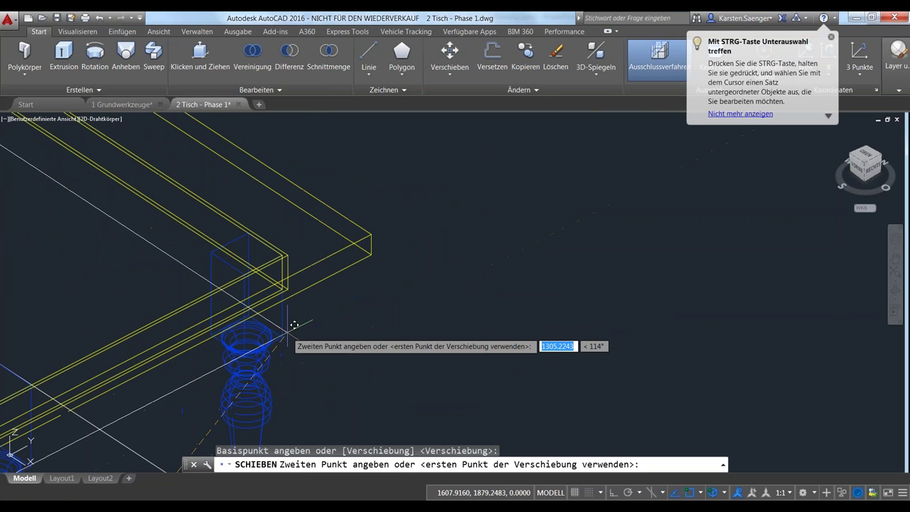
pyautogui.click(377, 230)
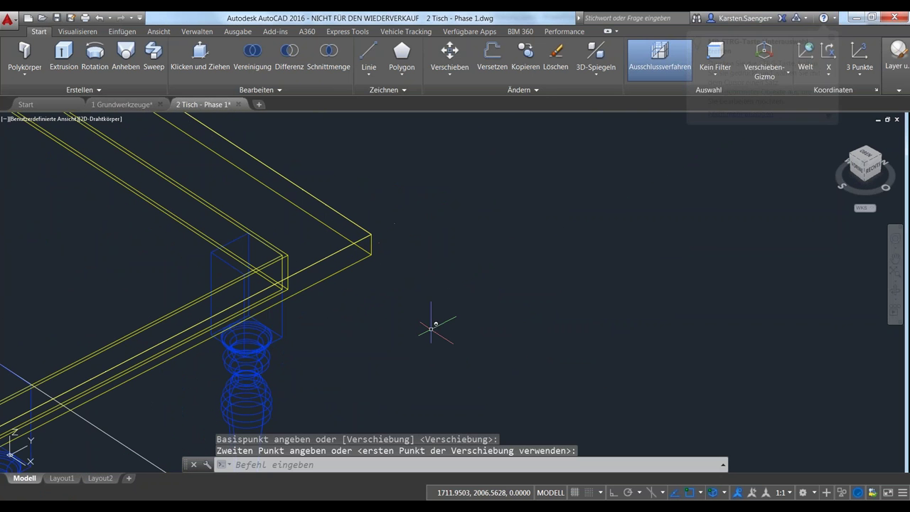
pyautogui.scroll(-5, 426, 323)
pyautogui.scroll(-2, 435, 329)
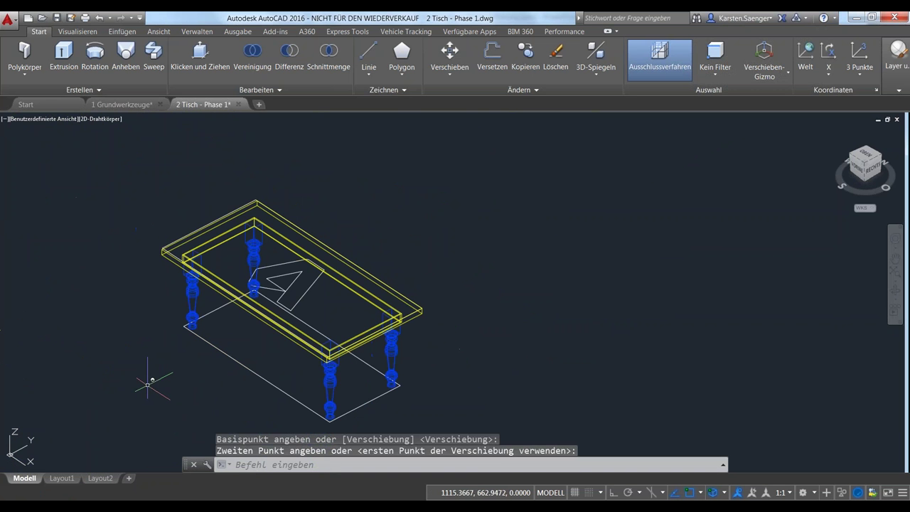
# - Delete the leftover duplicate outline at the tabletop corner
pyautogui.press('Escape')
pyautogui.click(164, 250)
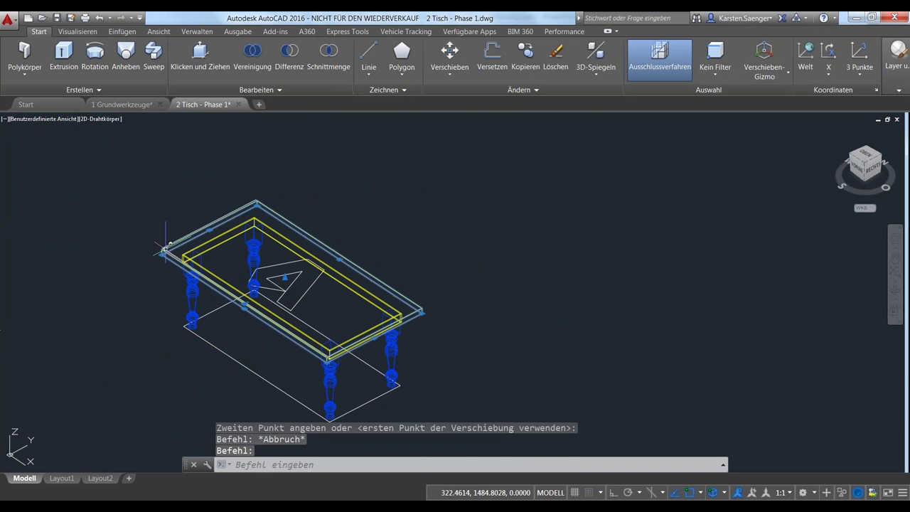
pyautogui.press('Escape')
pyautogui.scroll(5, 160, 250)
pyautogui.scroll(3, 157, 254)
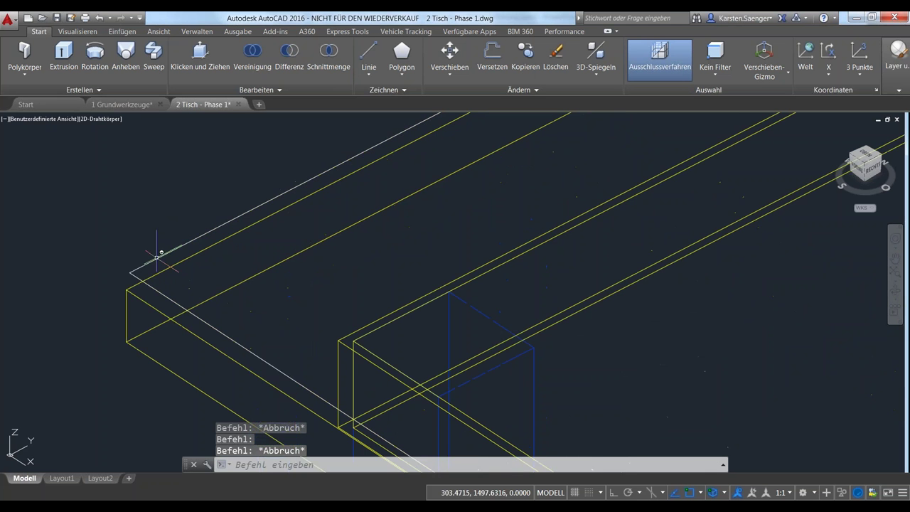
pyautogui.click(187, 288)
pyautogui.press('Delete')
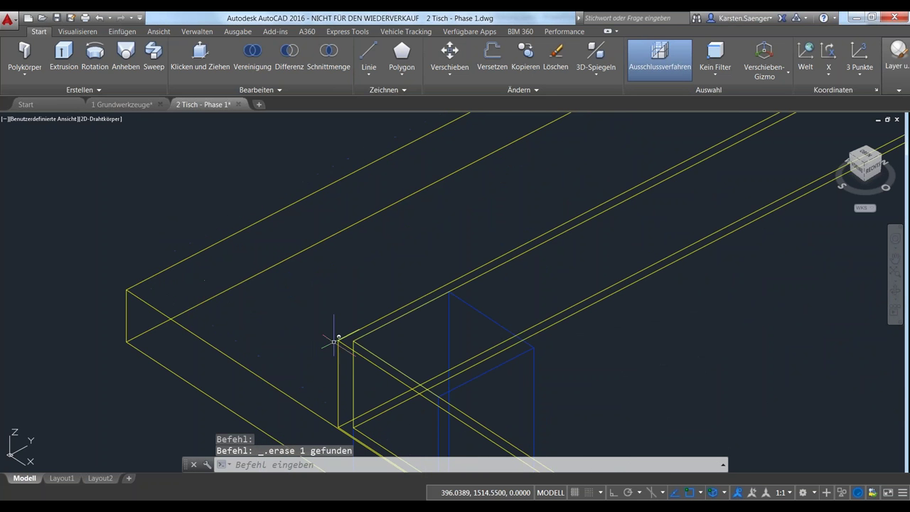
pyautogui.scroll(-7, 334, 342)
pyautogui.scroll(-1, 419, 298)
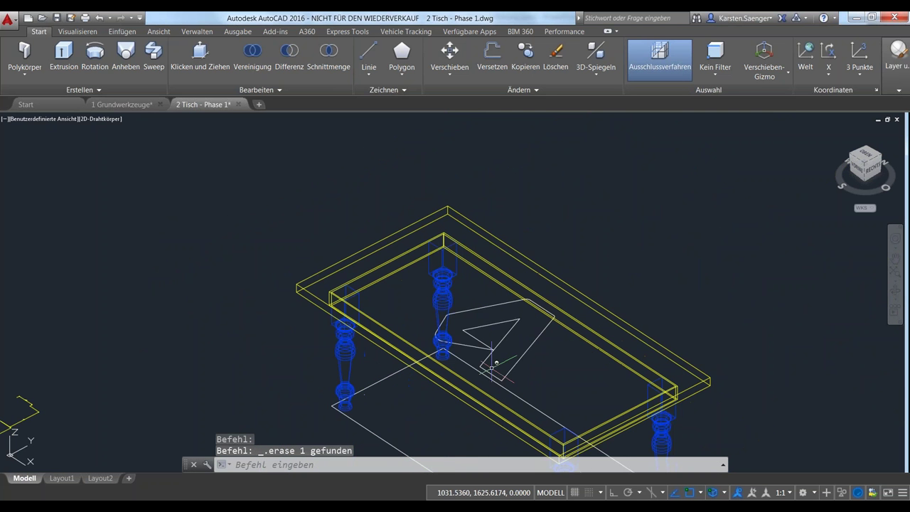
# - Press-pull the A region on the tabletop upward into a raised letter solid
pyautogui.moveTo(501, 345)
pyautogui.keyDown('shift'); pyautogui.mouseDown(button='middle')
pyautogui.moveTo(531, 316)
pyautogui.moveTo(495, 349)
pyautogui.moveTo(406, 352)
pyautogui.mouseUp(button='middle'); pyautogui.keyUp('shift')
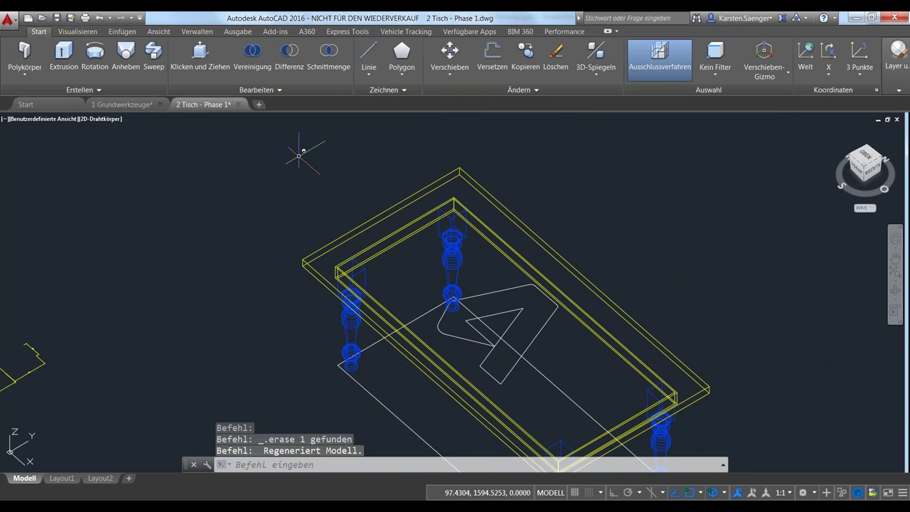
pyautogui.click(200, 53)
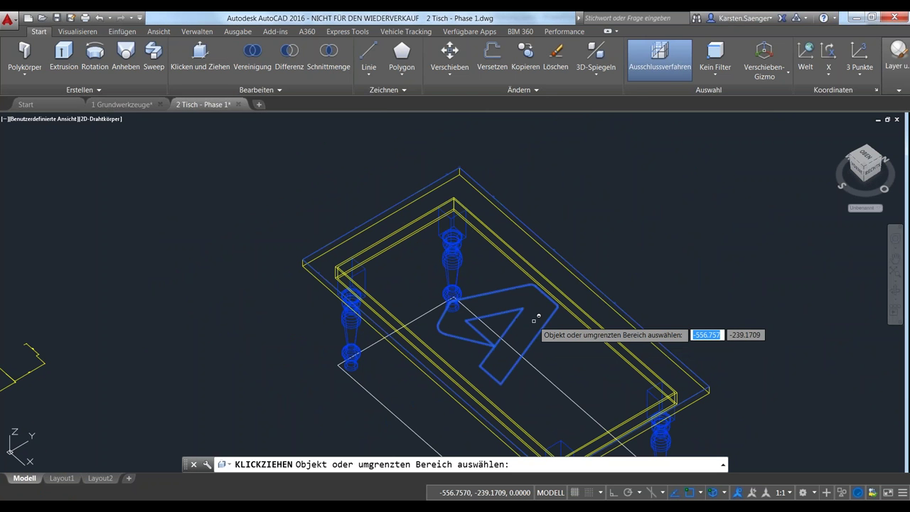
pyautogui.click(533, 295)
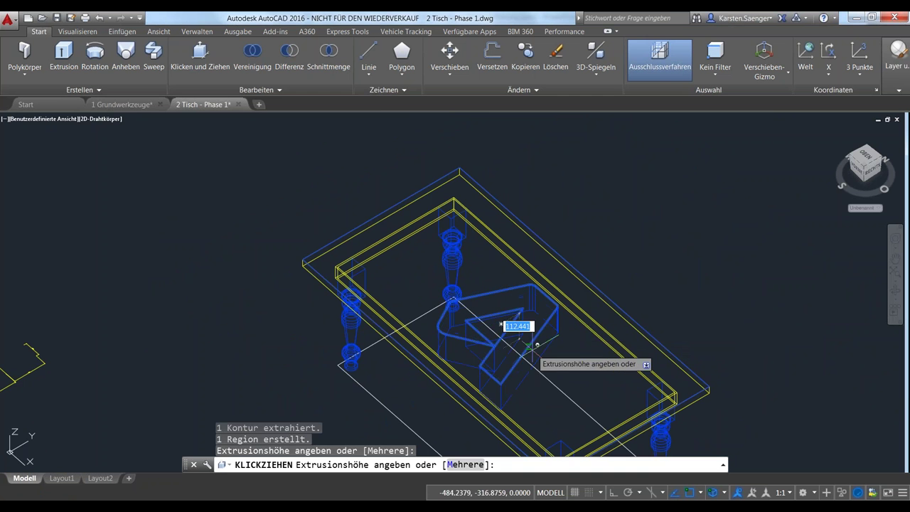
pyautogui.moveTo(531, 352)
pyautogui.mouseDown(button='middle')
pyautogui.moveTo(540, 301)
pyautogui.moveTo(603, 256)
pyautogui.moveTo(589, 258)
pyautogui.mouseUp(button='middle')
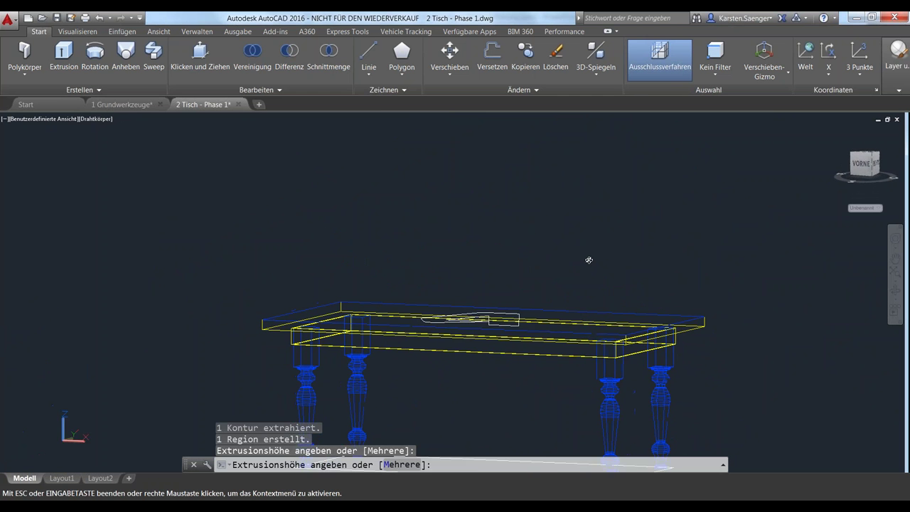
pyautogui.click(528, 382)
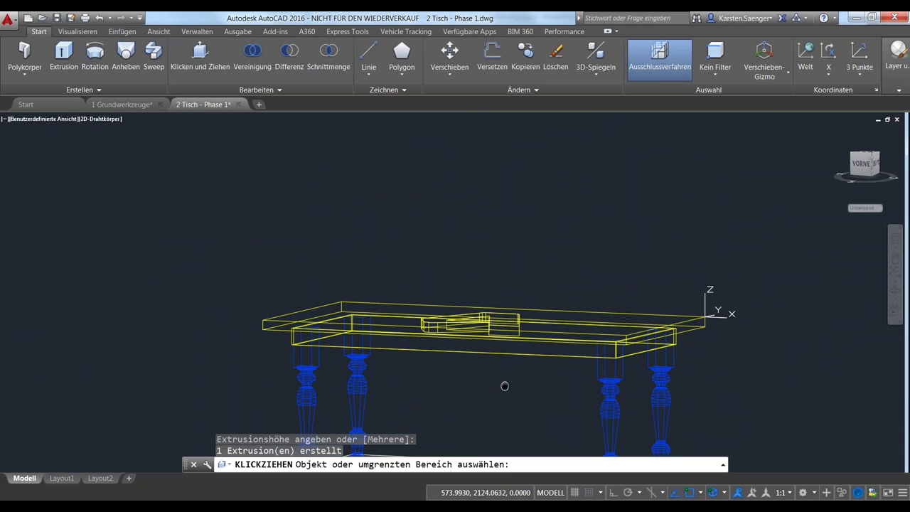
pyautogui.moveTo(504, 384)
pyautogui.keyDown('shift'); pyautogui.mouseDown(button='middle')
pyautogui.moveTo(436, 432)
pyautogui.moveTo(430, 352)
pyautogui.mouseUp(button='middle'); pyautogui.keyUp('shift')
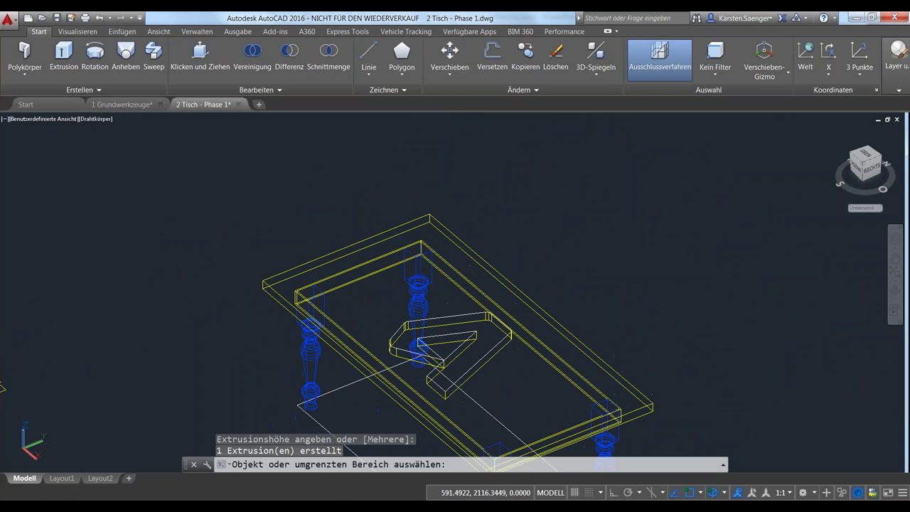
pyautogui.doubleClick(100, 121)
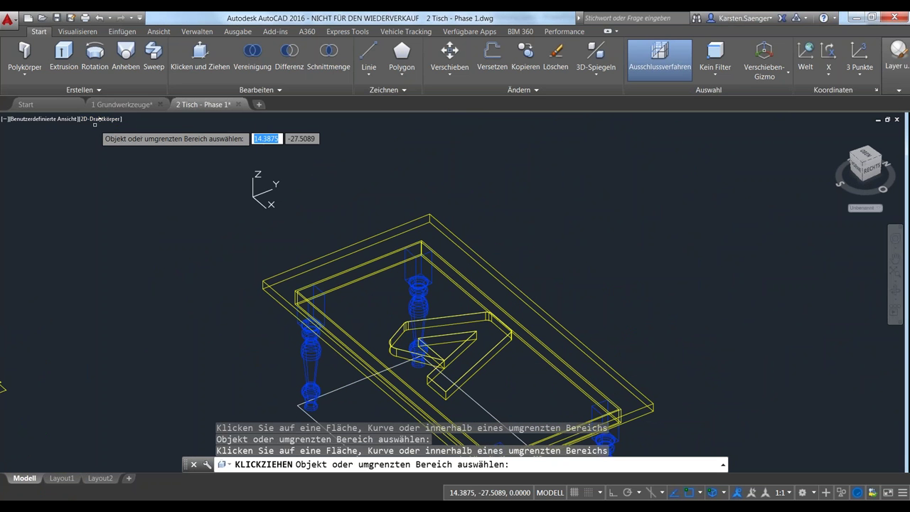
pyautogui.press('Return')
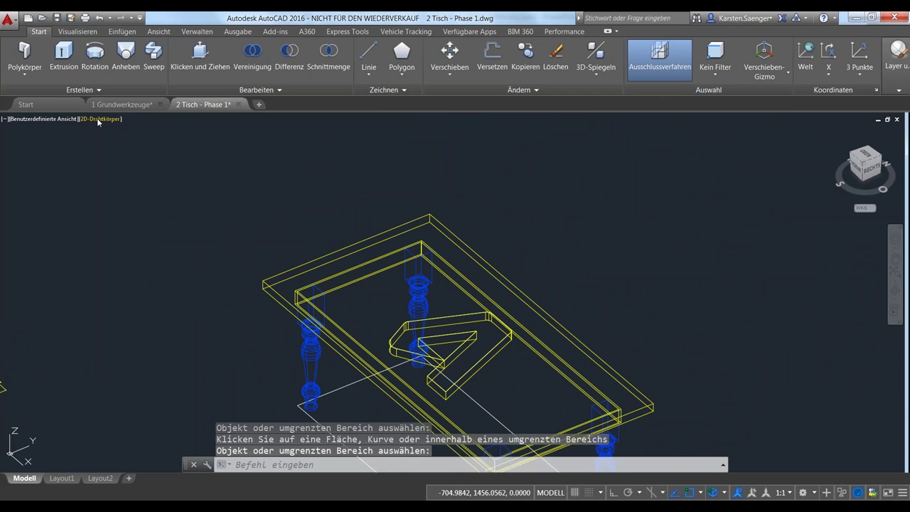
# - Switch the viewport to the Verdeckt hidden-line style and orbit to a lower front angle
pyautogui.click(98, 120)
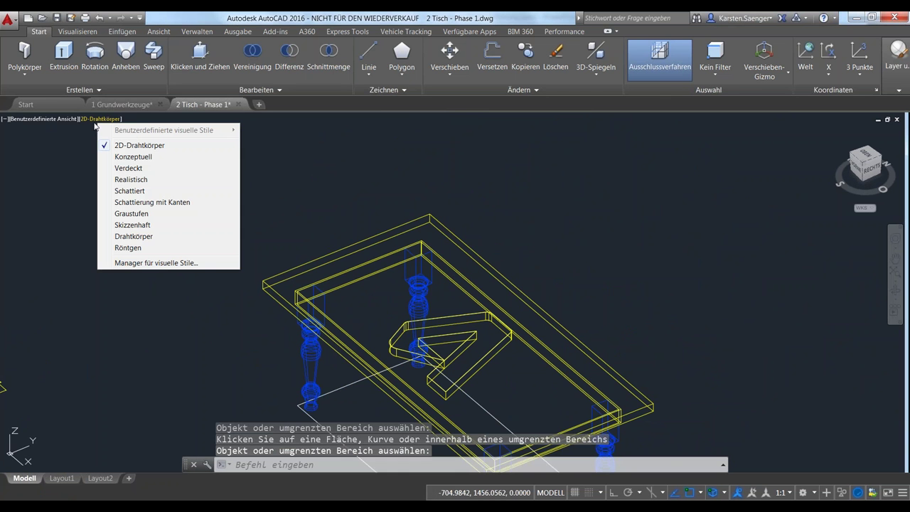
pyautogui.click(128, 169)
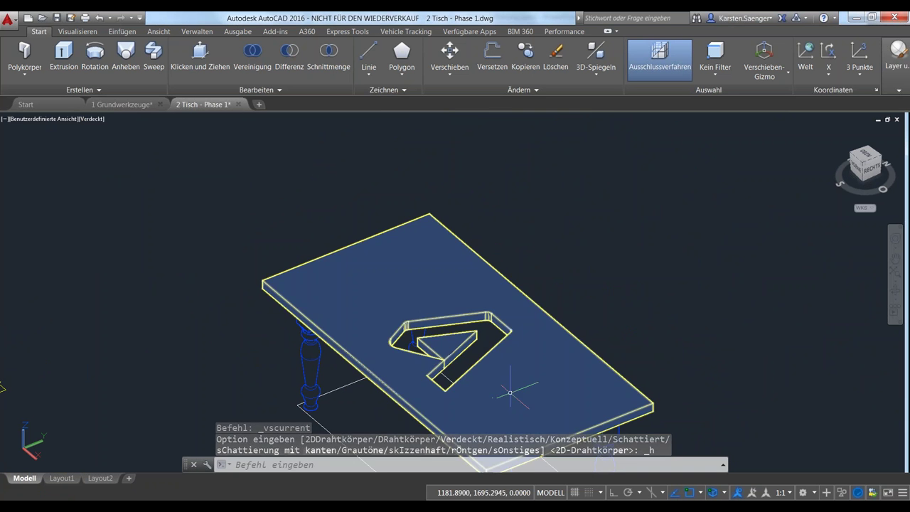
pyautogui.moveTo(505, 393)
pyautogui.keyDown('shift'); pyautogui.mouseDown(button='middle')
pyautogui.moveTo(484, 376)
pyautogui.moveTo(583, 329)
pyautogui.moveTo(638, 355)
pyautogui.mouseUp(button='middle'); pyautogui.keyUp('shift')
pyautogui.moveTo(498, 341)
pyautogui.keyDown('shift'); pyautogui.mouseDown(button='middle')
pyautogui.moveTo(461, 314)
pyautogui.moveTo(461, 291)
pyautogui.moveTo(408, 345)
pyautogui.moveTo(426, 323)
pyautogui.moveTo(459, 320)
pyautogui.moveTo(463, 336)
pyautogui.moveTo(455, 306)
pyautogui.mouseUp(button='middle'); pyautogui.keyUp('shift')
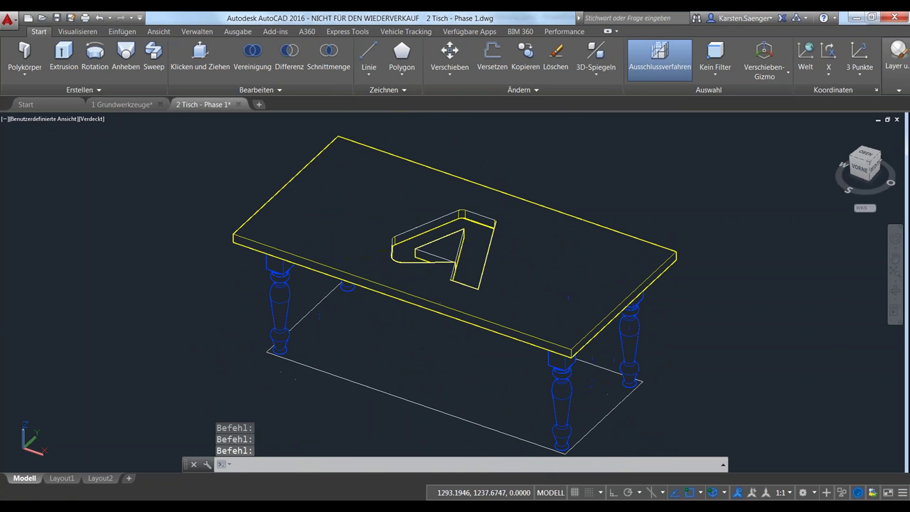
# - Extrude the A logo profile with a height of -30
pyautogui.click(410, 231)
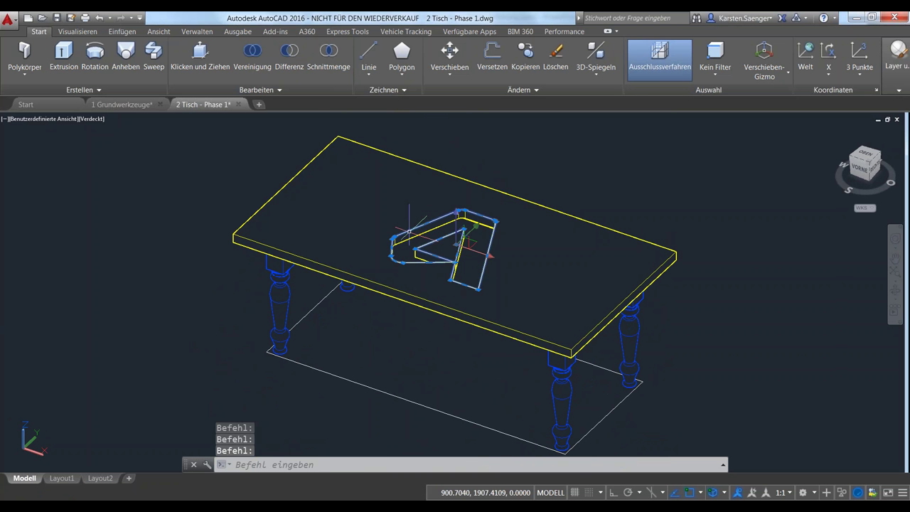
pyautogui.hotkey('ctrl', '1')
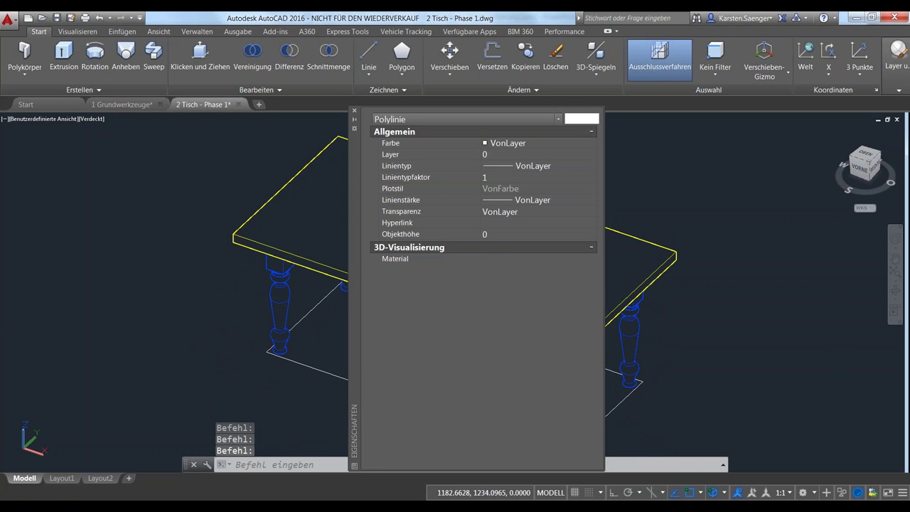
pyautogui.click(355, 113)
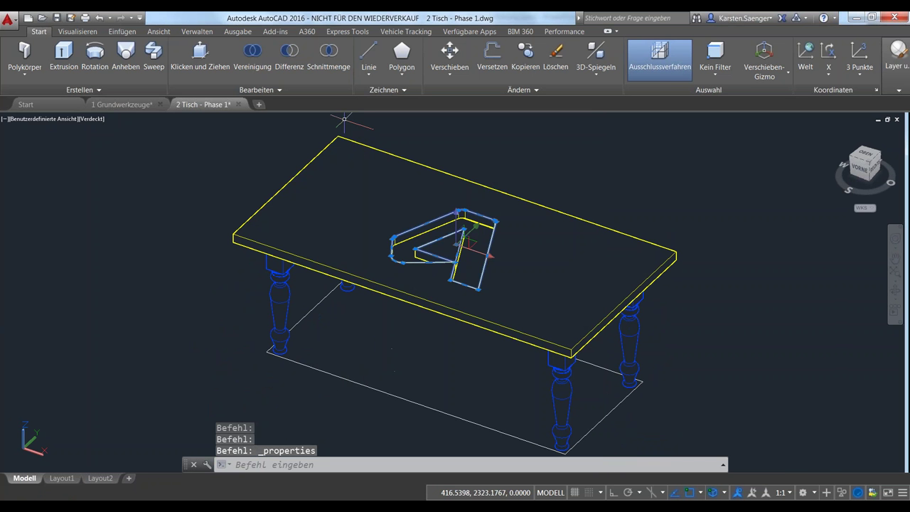
pyautogui.scroll(3, 411, 250)
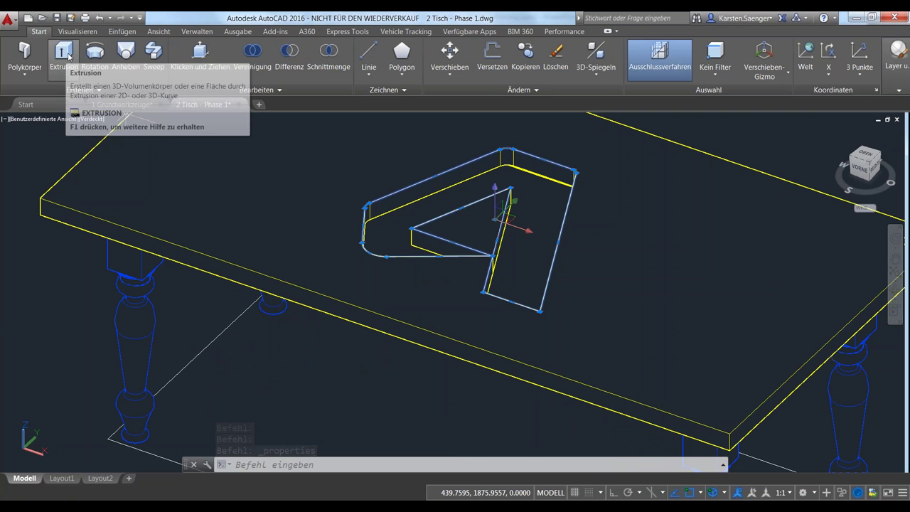
pyautogui.click(63, 57)
pyautogui.write('-30')
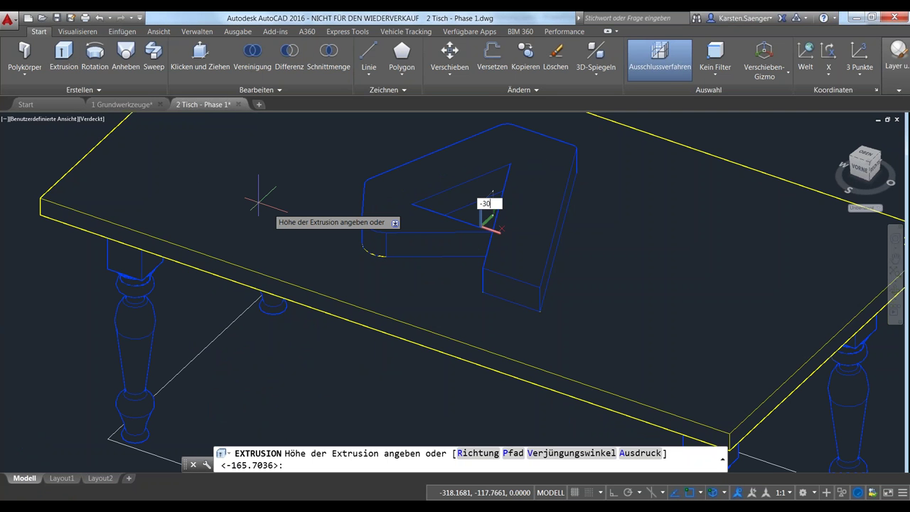
pyautogui.press('Return')
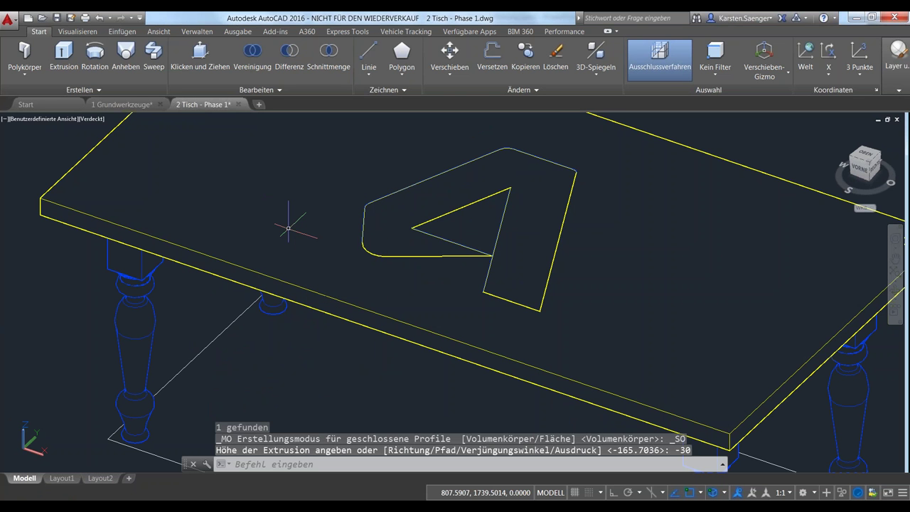
pyautogui.press('Escape')
# - Check the extruded A solid's properties from a lower front view
pyautogui.click(410, 197)
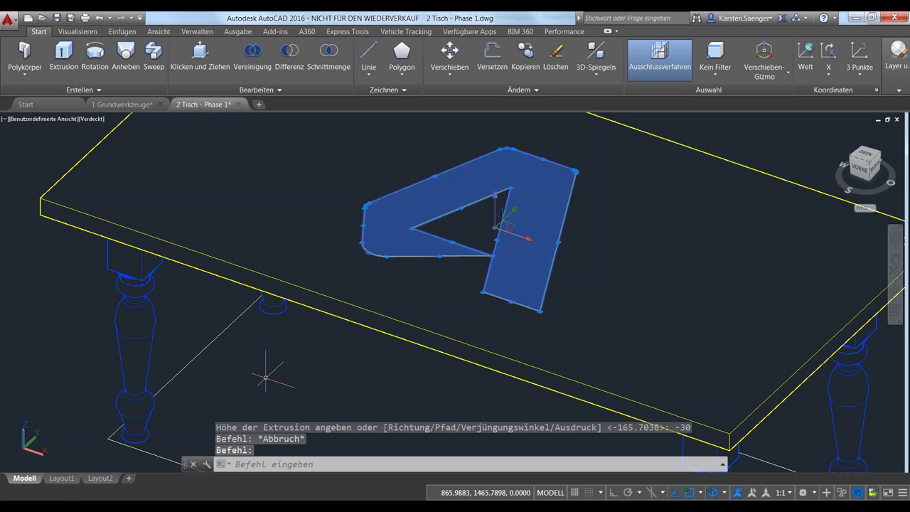
pyautogui.moveTo(265, 378)
pyautogui.keyDown('shift'); pyautogui.mouseDown(button='middle')
pyautogui.moveTo(351, 353)
pyautogui.moveTo(315, 352)
pyautogui.mouseUp(button='middle'); pyautogui.keyUp('shift')
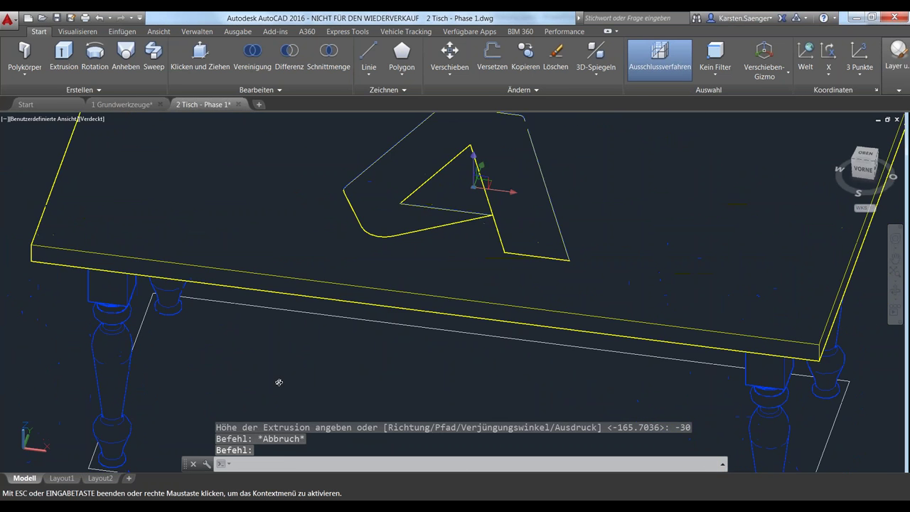
pyautogui.rightClick(400, 231)
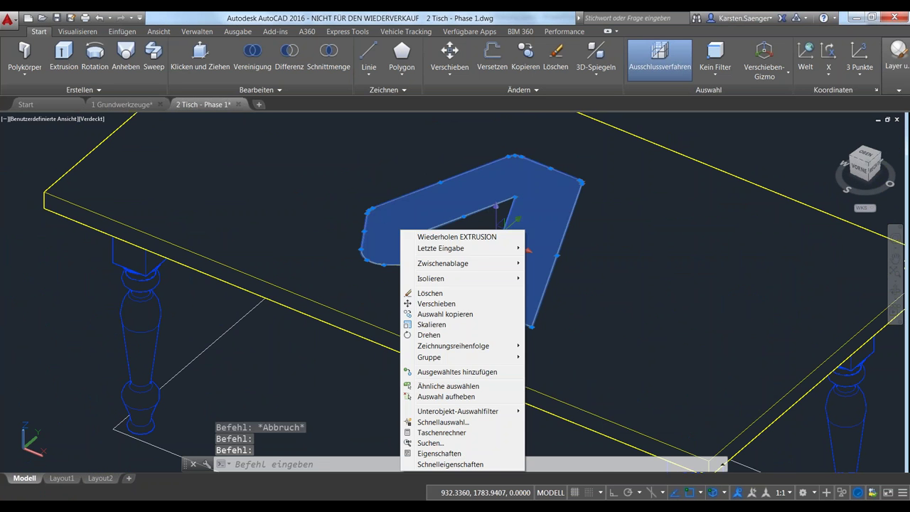
pyautogui.click(438, 453)
pyautogui.press('Escape')
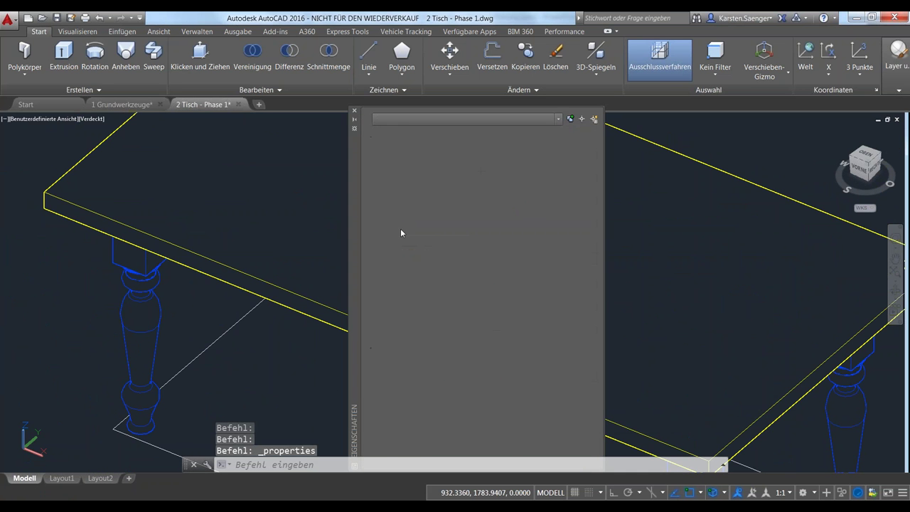
pyautogui.click(354, 110)
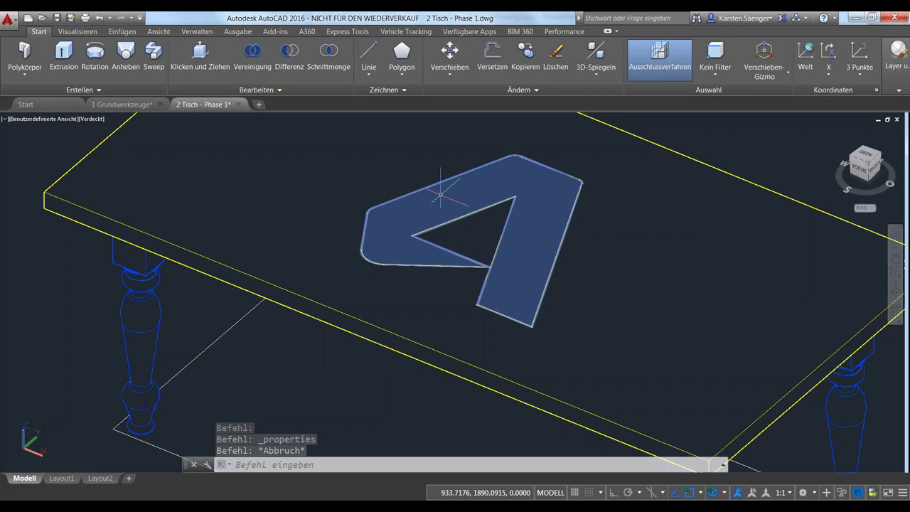
# - Isolate the A logo solid to inspect it, then end object isolation
pyautogui.click(400, 246)
pyautogui.rightClick(314, 348)
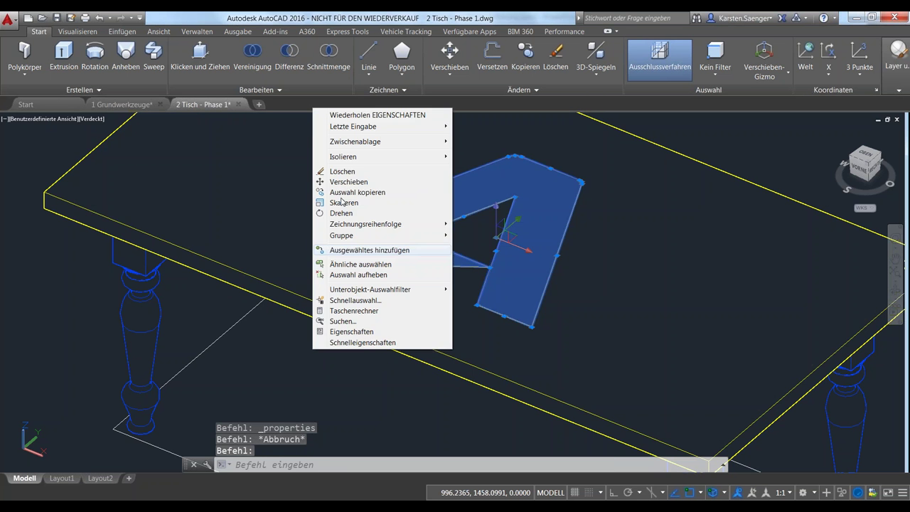
pyautogui.moveTo(349, 156)
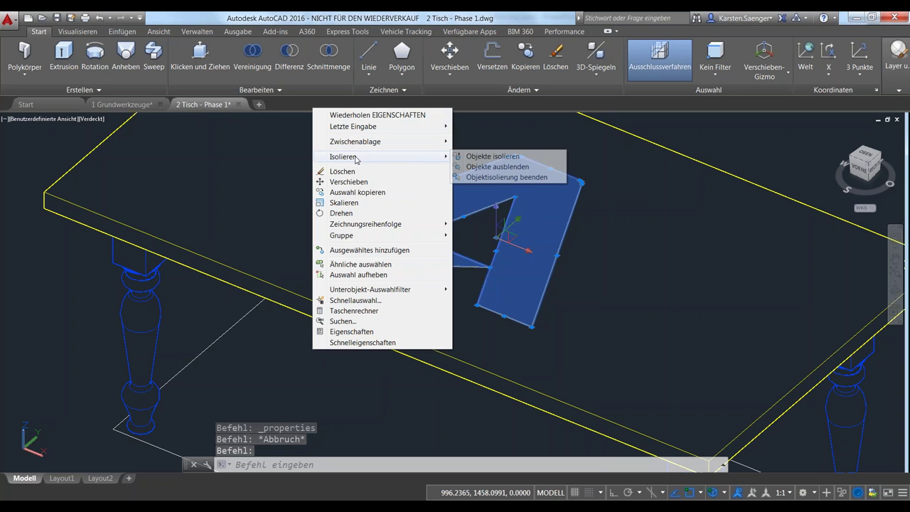
pyautogui.click(487, 157)
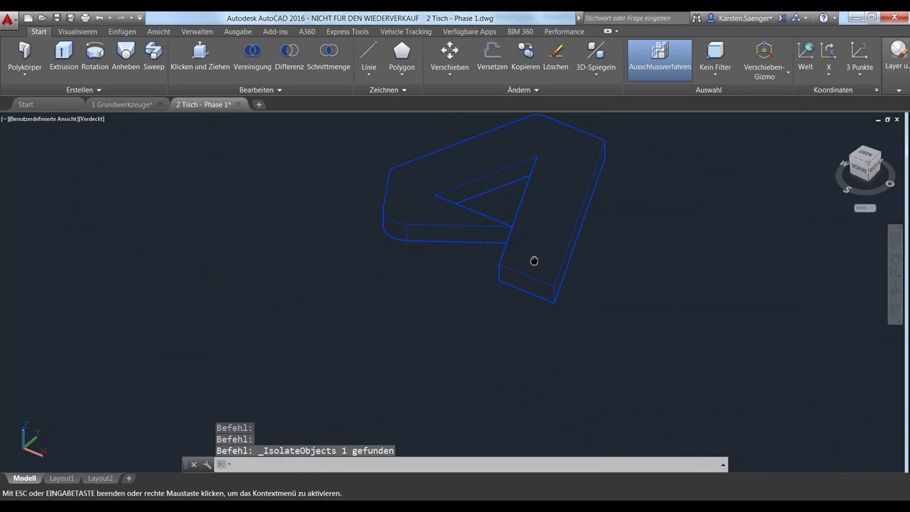
pyautogui.keyDown('shift'); pyautogui.moveTo(494, 301); pyautogui.dragTo(524, 258, button='middle'); pyautogui.keyUp('shift')
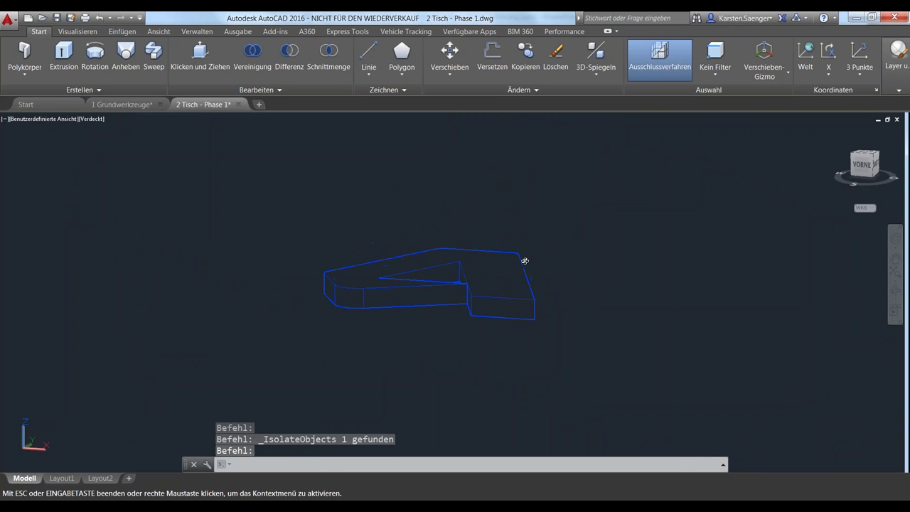
pyautogui.rightClick(314, 212)
pyautogui.moveTo(395, 262)
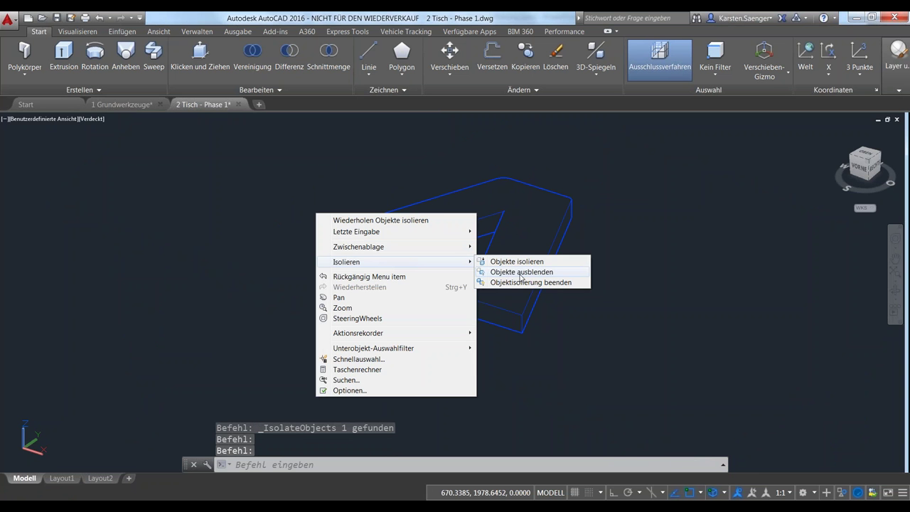
pyautogui.click(526, 282)
pyautogui.scroll(-5, 540, 330)
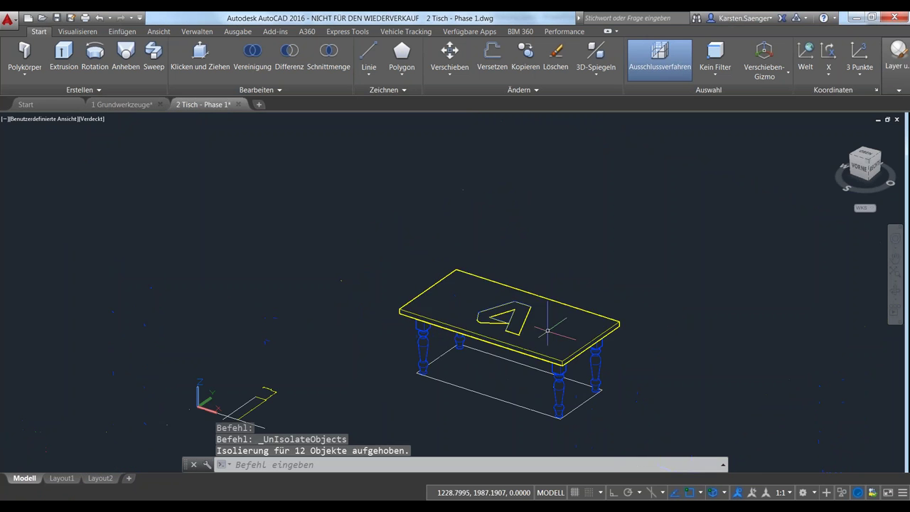
pyautogui.moveTo(547, 330)
pyautogui.keyDown('shift'); pyautogui.mouseDown(button='middle')
pyautogui.moveTo(465, 325)
pyautogui.moveTo(551, 271)
pyautogui.moveTo(456, 272)
pyautogui.mouseUp(button='middle'); pyautogui.keyUp('shift')
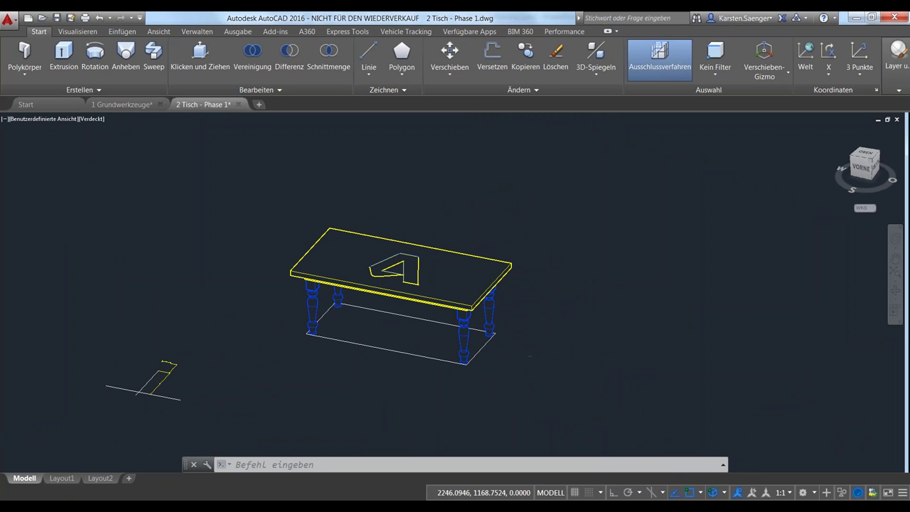
pyautogui.scroll(-3, 483, 364)
pyautogui.scroll(2, 483, 364)
pyautogui.scroll(2, 484, 363)
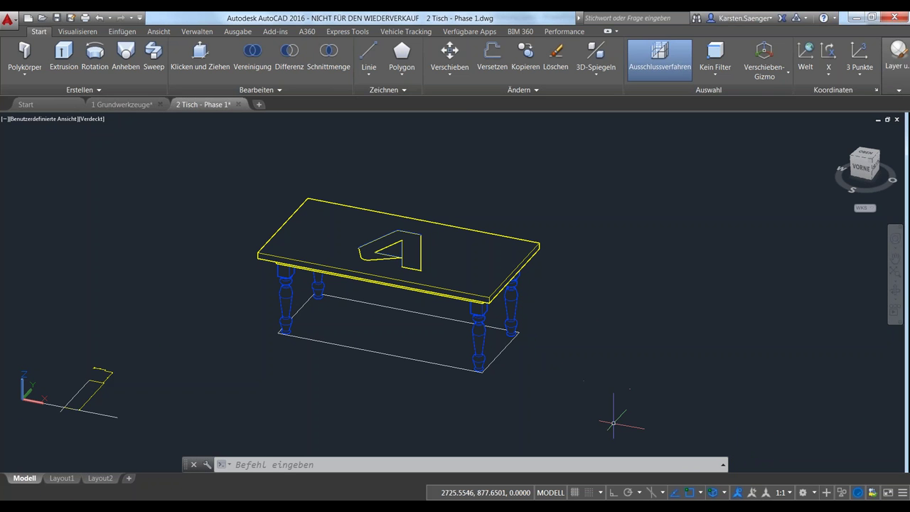
pyautogui.scroll(-2, 622, 419)
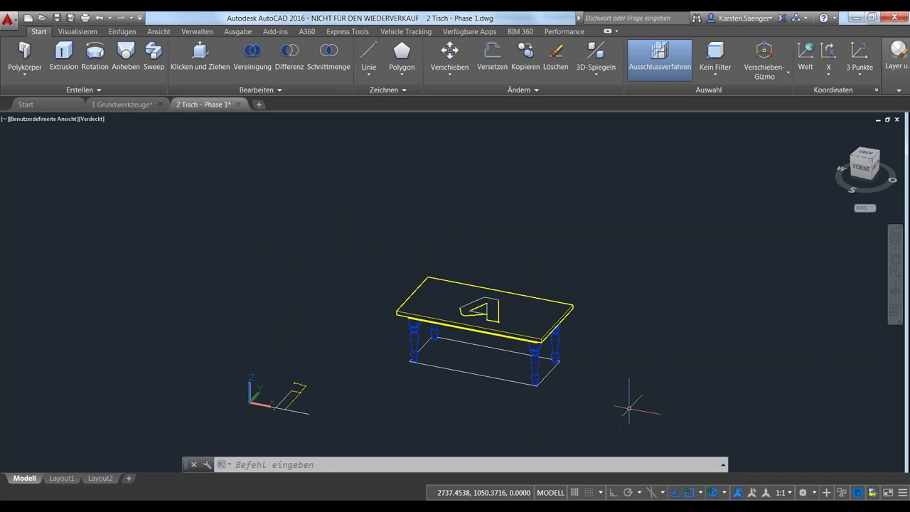
pyautogui.moveTo(629, 400); pyautogui.dragTo(588, 367, button='middle')
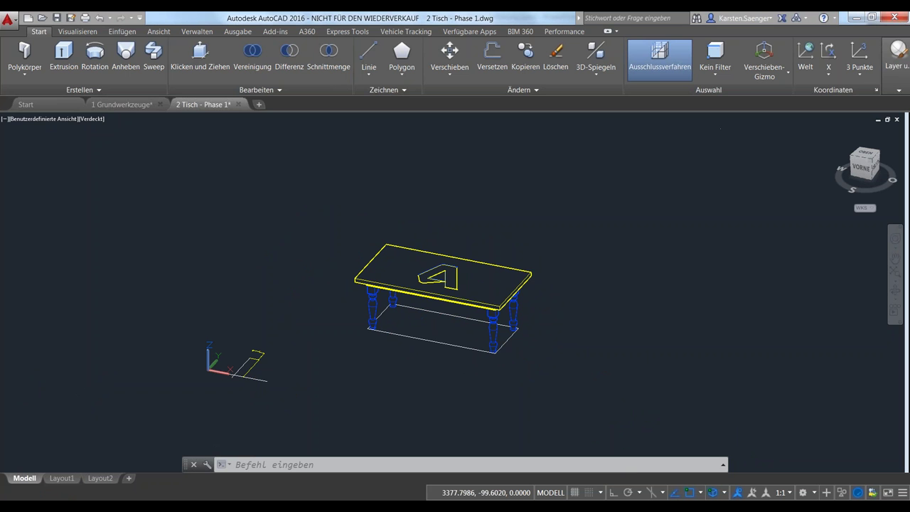
pyautogui.hotkey('alt', 'Tab')
# - Build the resource-link bullets on the Weitere Quellen slide
pyautogui.click(348, 315)
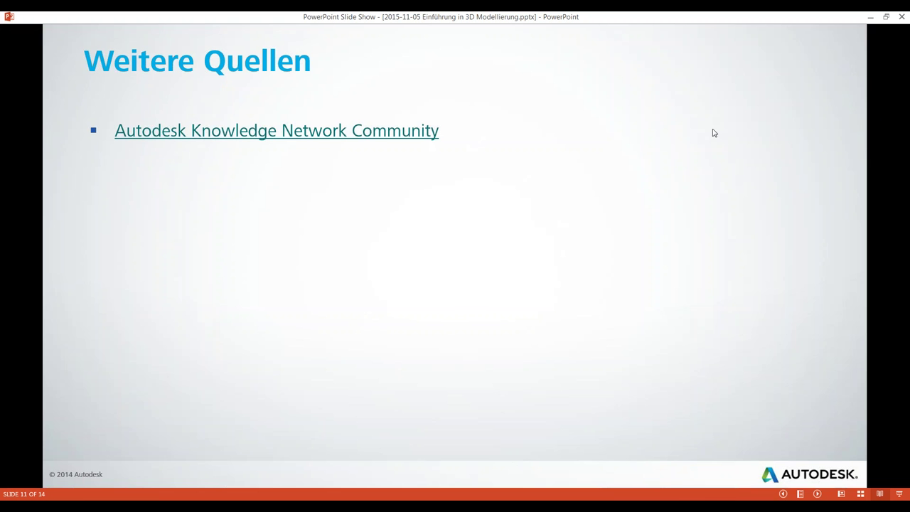
pyautogui.click(537, 209)
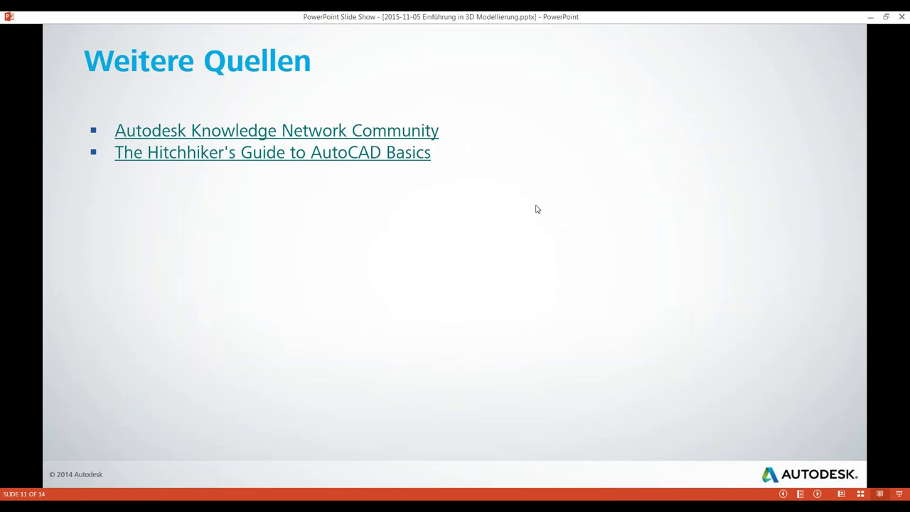
pyautogui.click(536, 209)
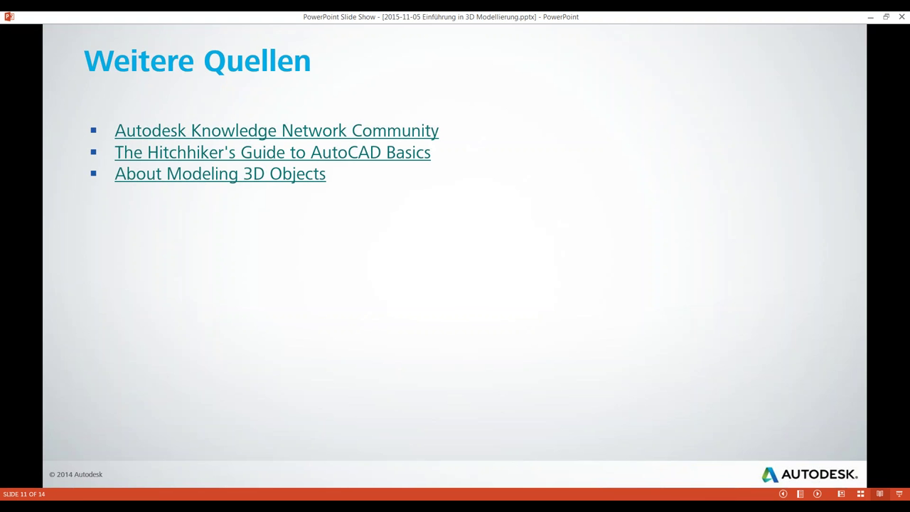
pyautogui.press('Right')
pyautogui.press('Right')
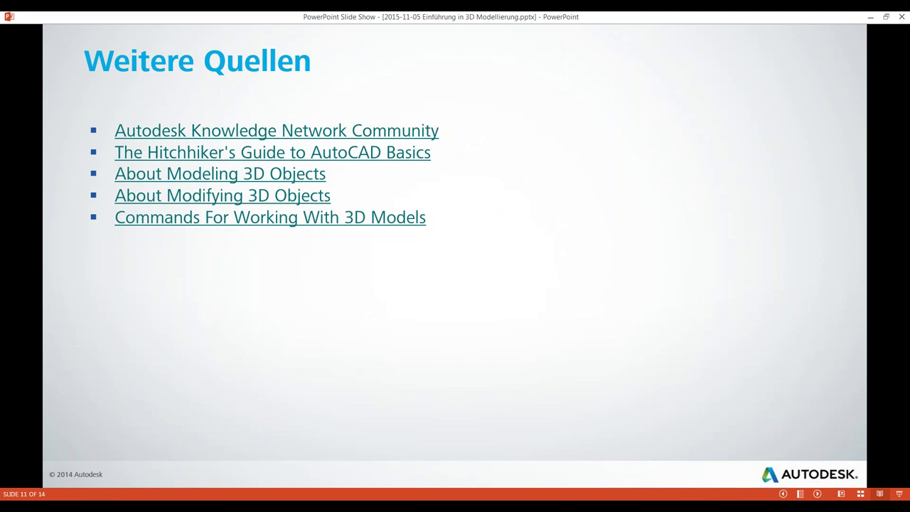
# - Advance past Fragen Sie uns to slide 13, Kommende Veranstaltungen
pyautogui.press('Right')
pyautogui.press('Right')
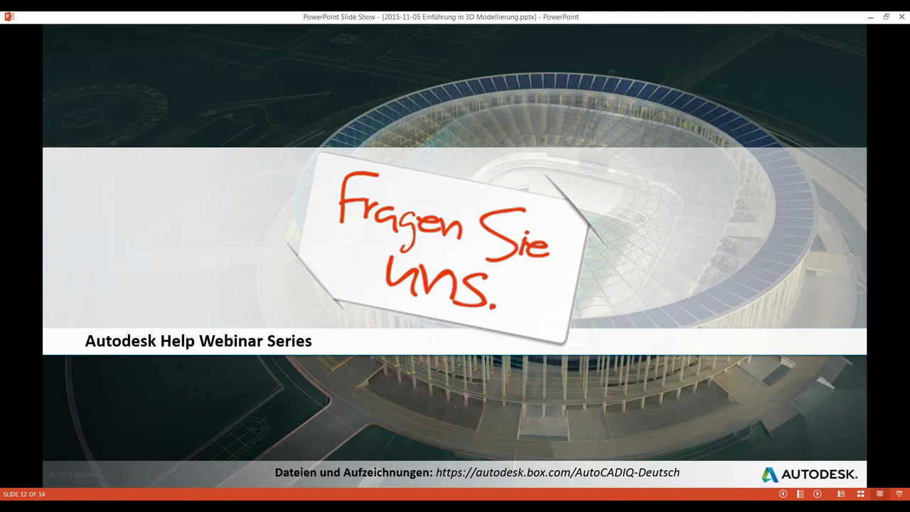
pyautogui.press('Left')
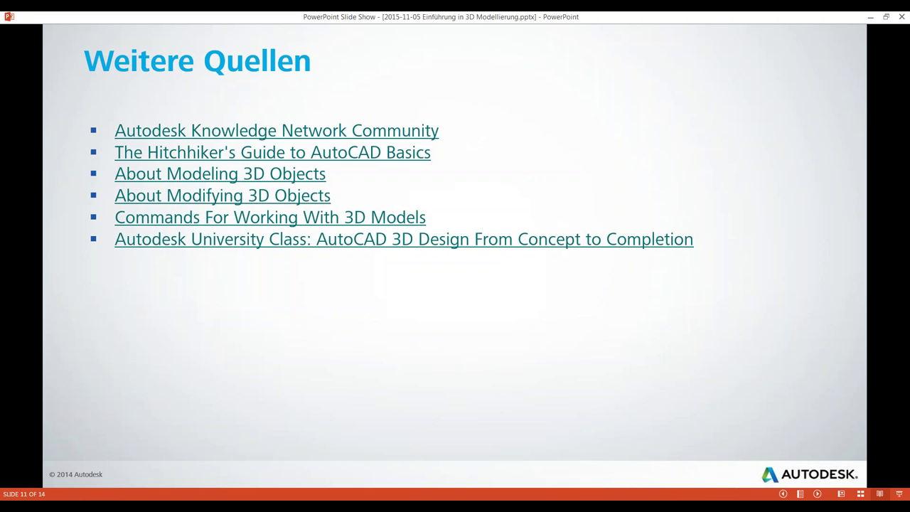
pyautogui.press('Right')
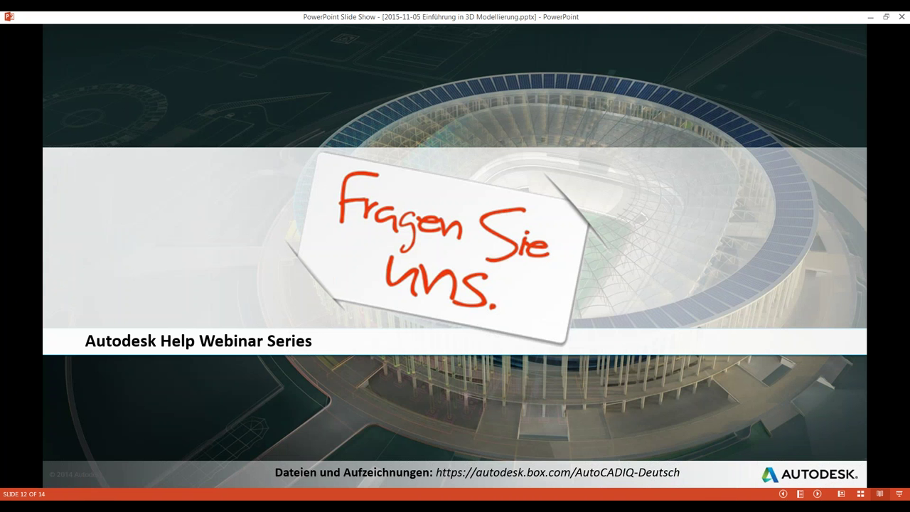
pyautogui.press('Right')
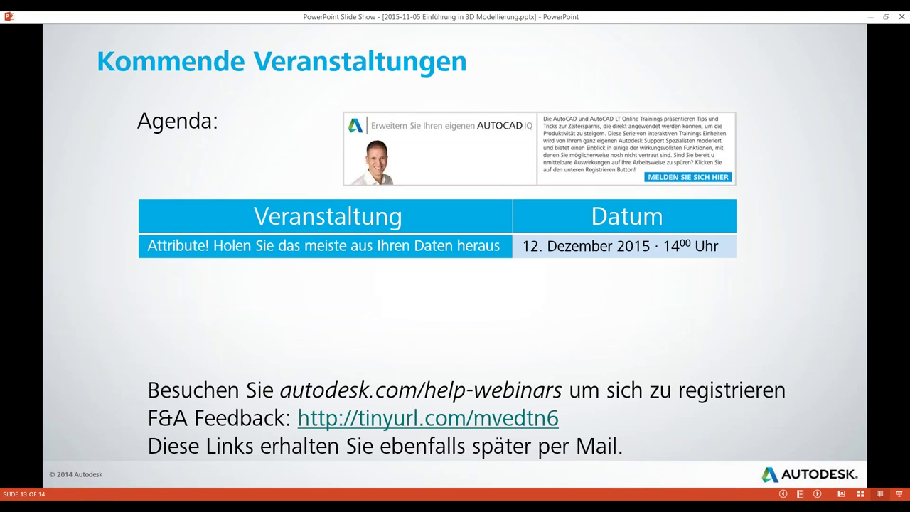